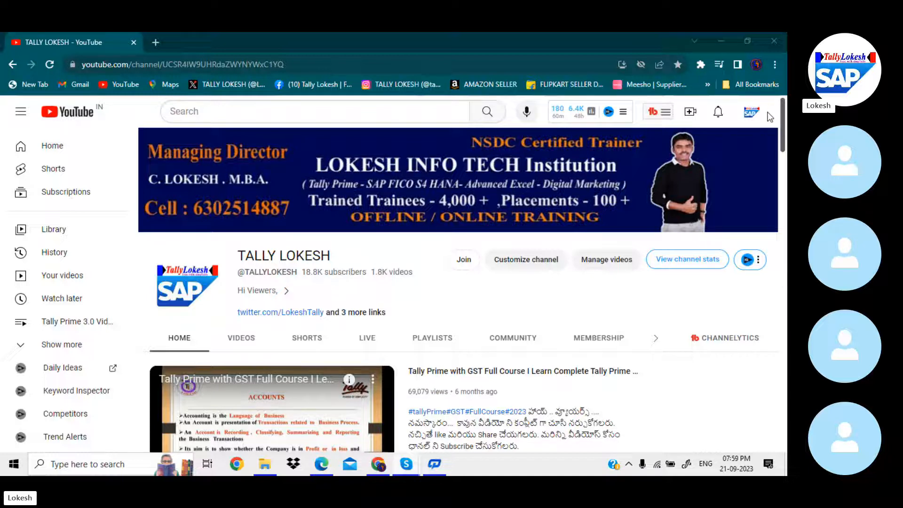
Switch to Edge and view the Module 2 trading companies exercise in the PDF material
left_click(322, 467)
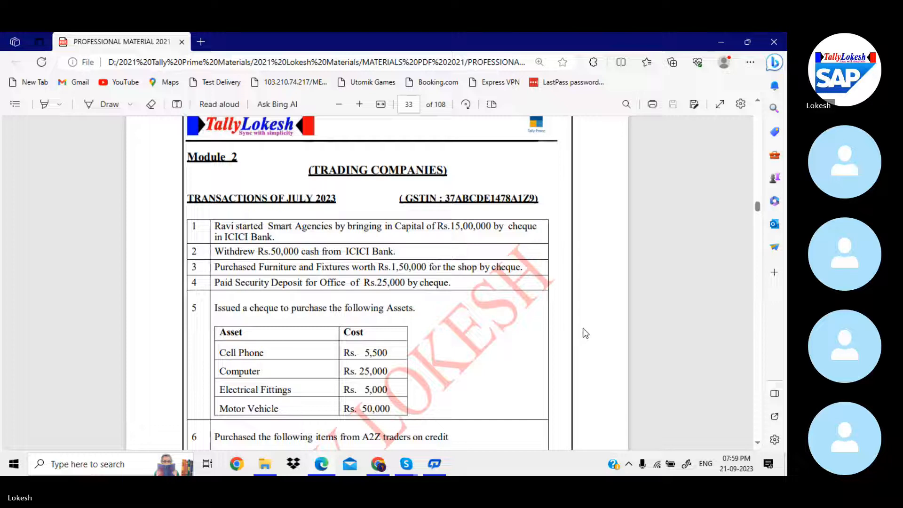
scroll(583, 328, "up", 1)
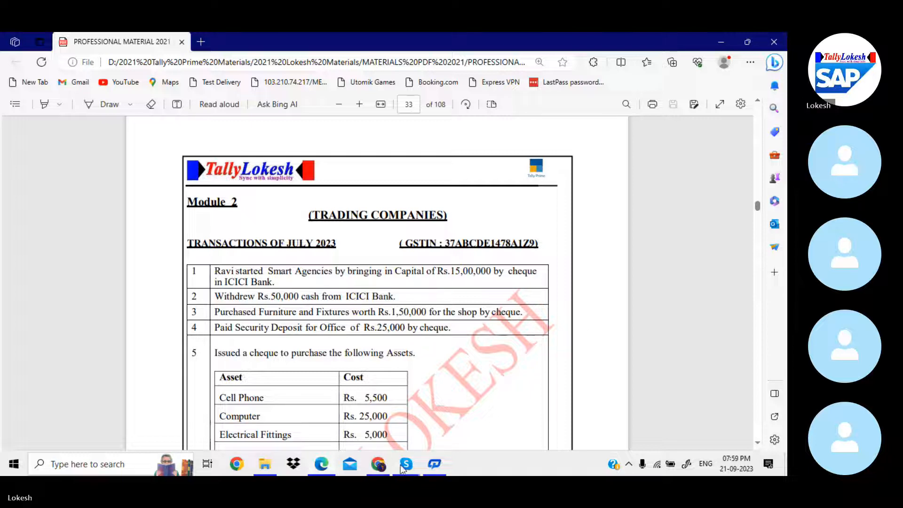
Switch to the Skype group call and ring all participants who have not joined
mouse_move(401, 458)
left_click(407, 418)
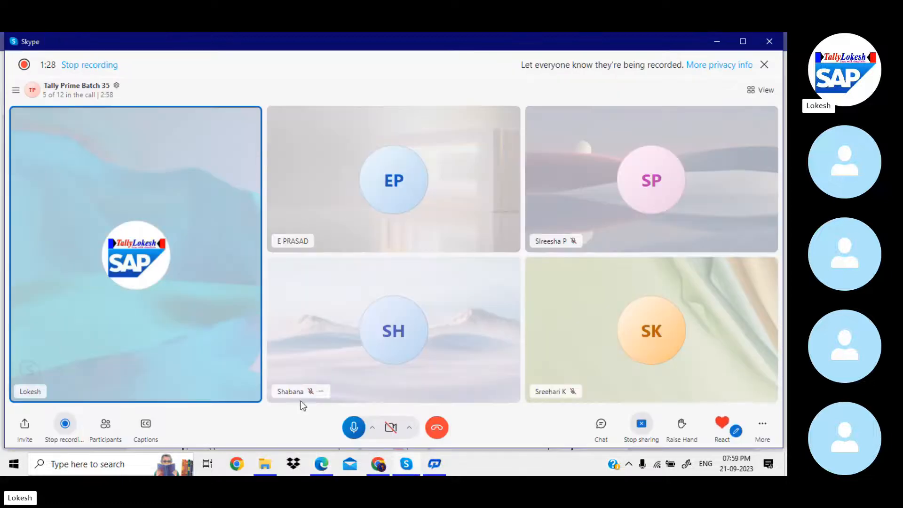
left_click(106, 425)
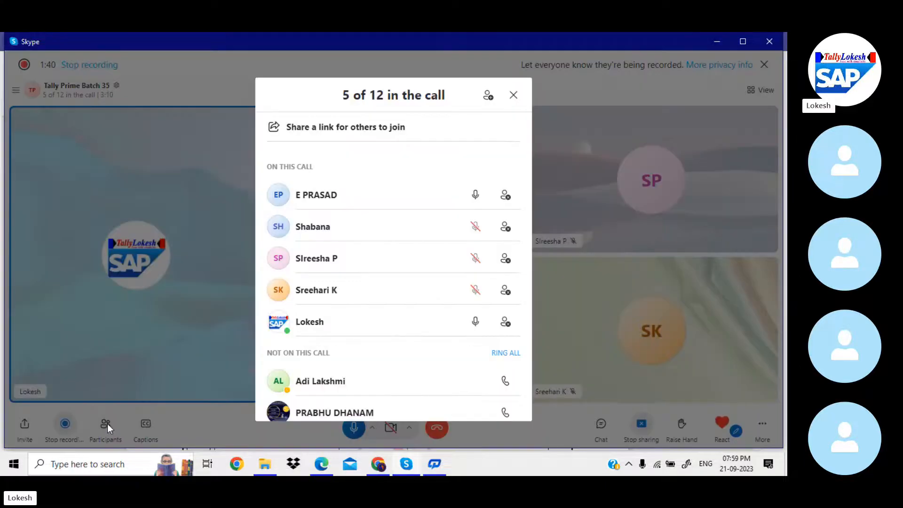
left_click(505, 354)
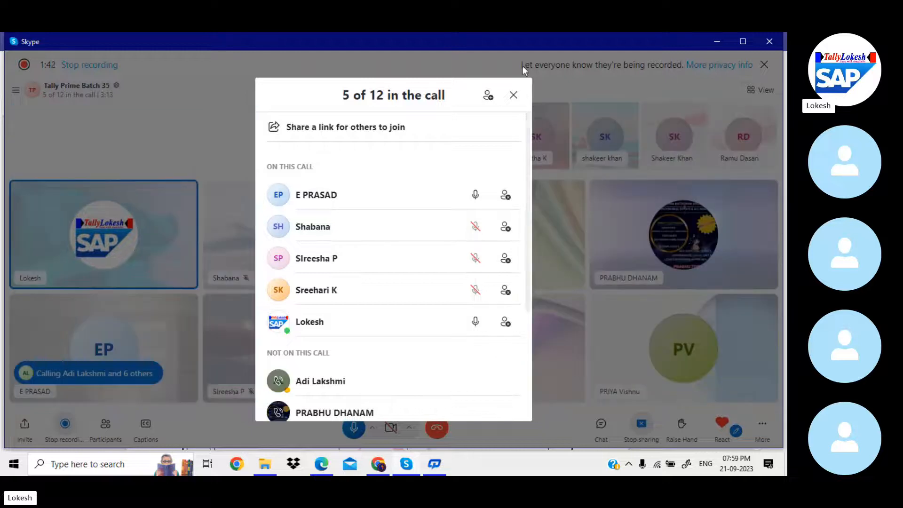
left_click(514, 97)
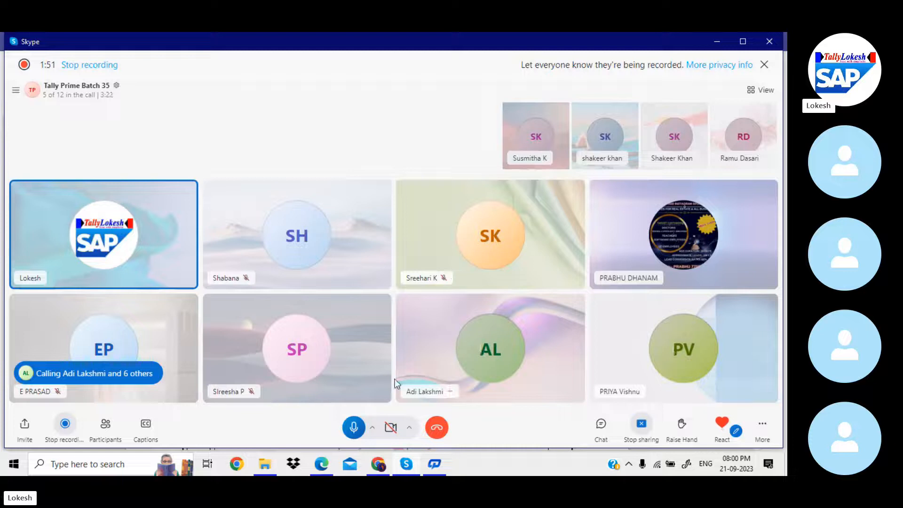
Minimise the YouTube, Skype and PDF windows to reach the desktop
left_click(379, 464)
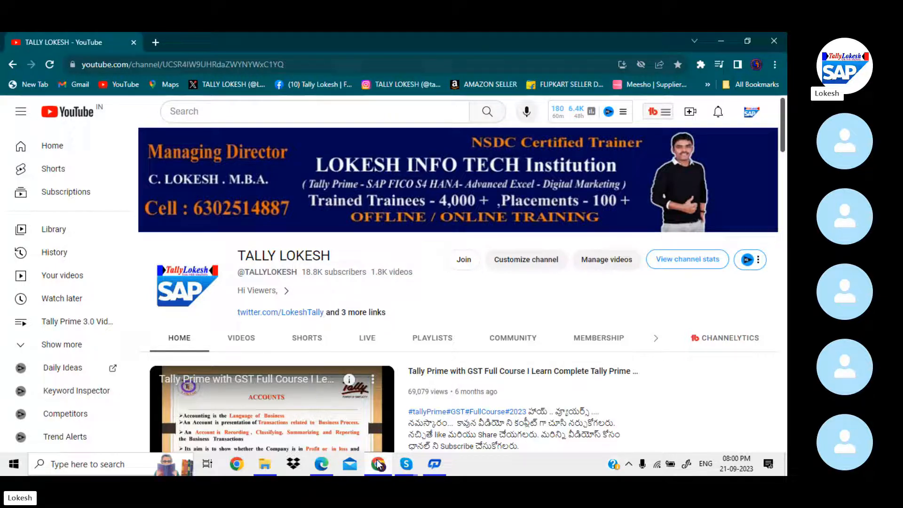
left_click(379, 465)
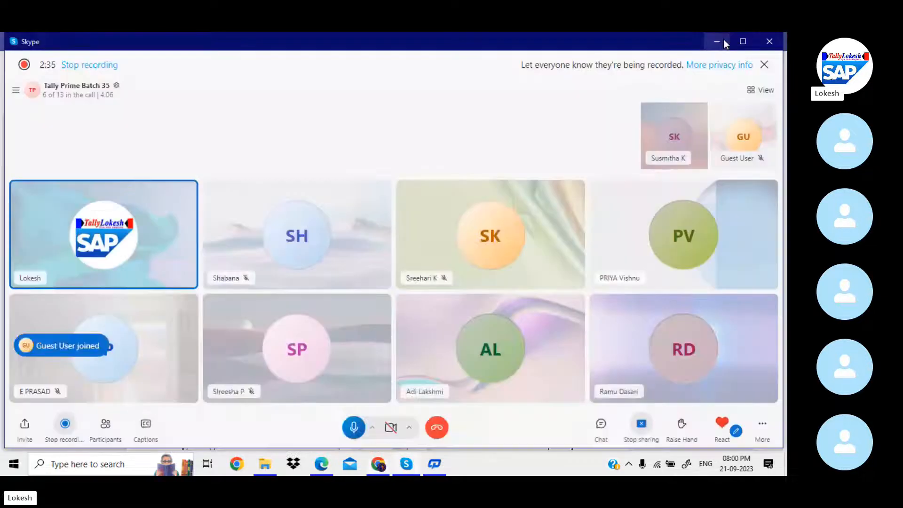
left_click(722, 40)
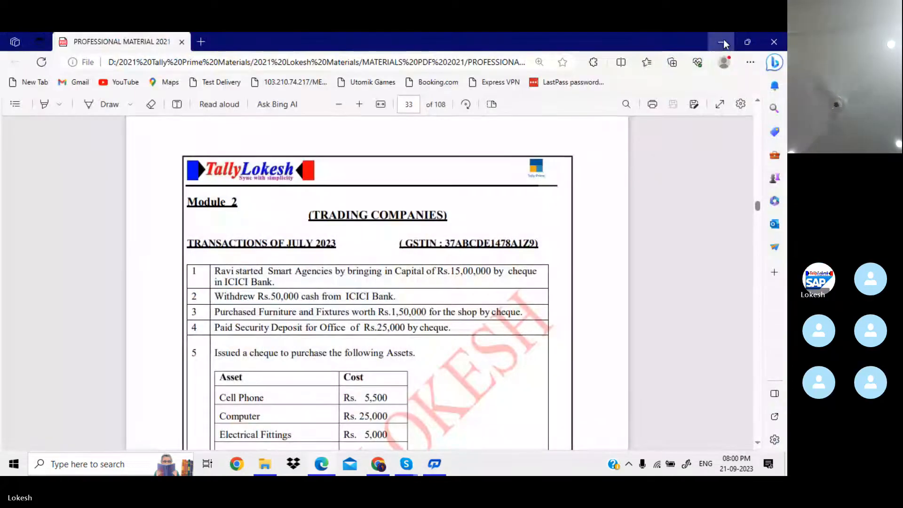
left_click(723, 43)
left_click(723, 40)
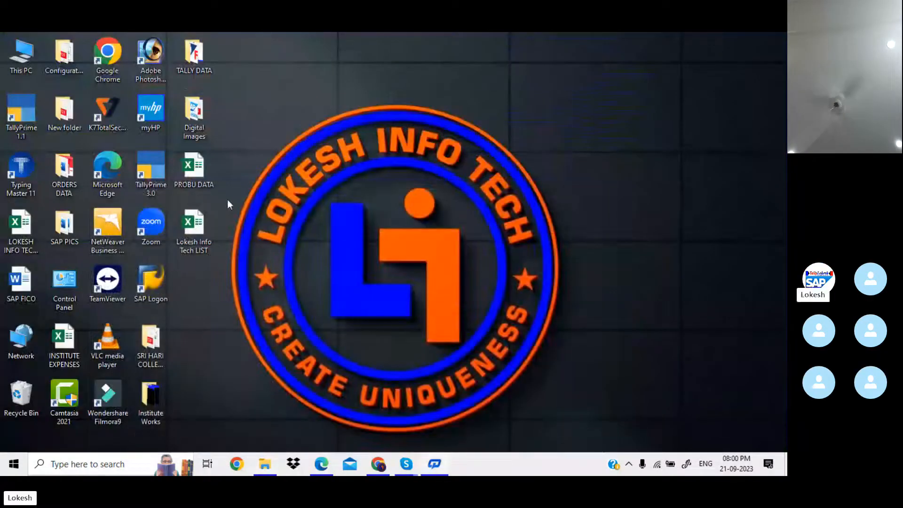
Launch TallyPrime 3.0, decline the TSS renewal and continue in Educational Mode
double_click(150, 181)
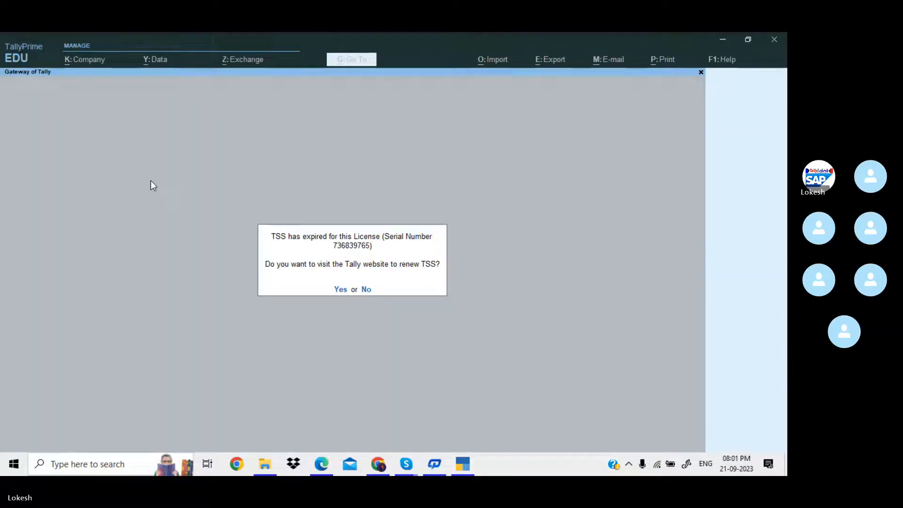
key("n")
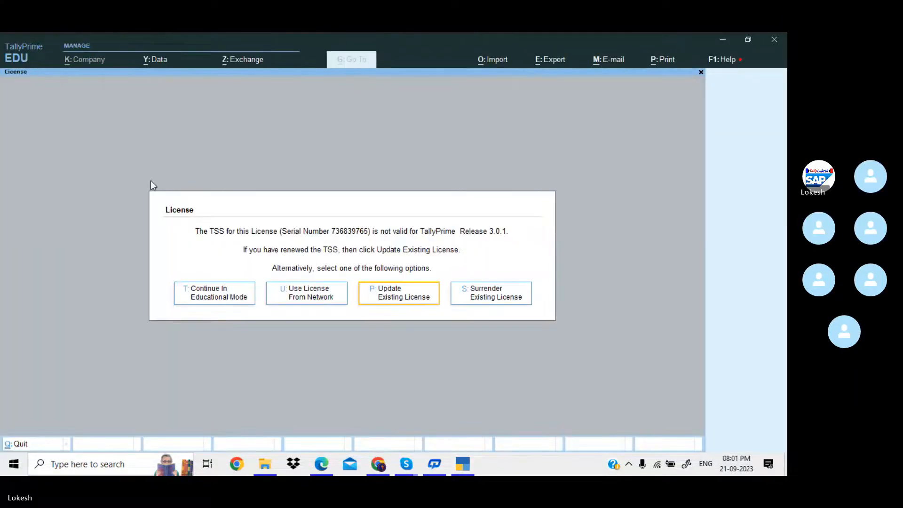
left_click(222, 301)
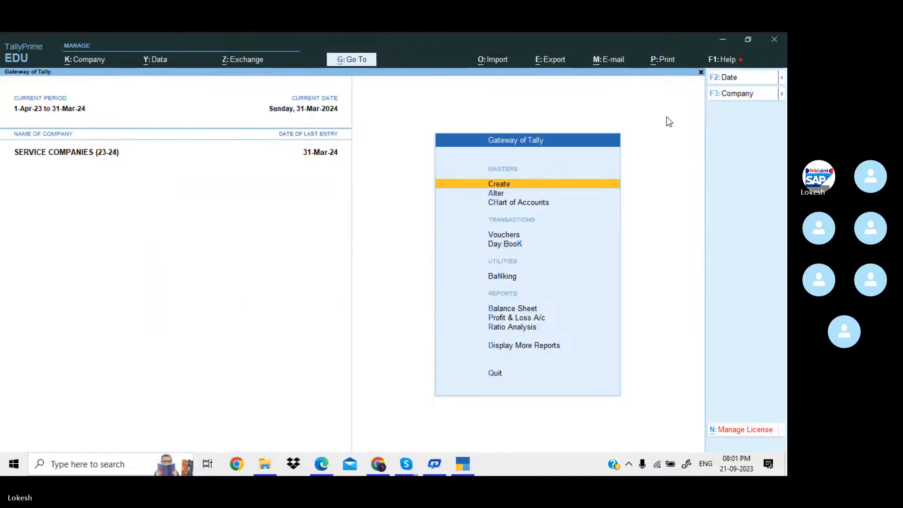
Shut the loaded company SERVICE COMPANIES (23-24)
left_click(728, 99)
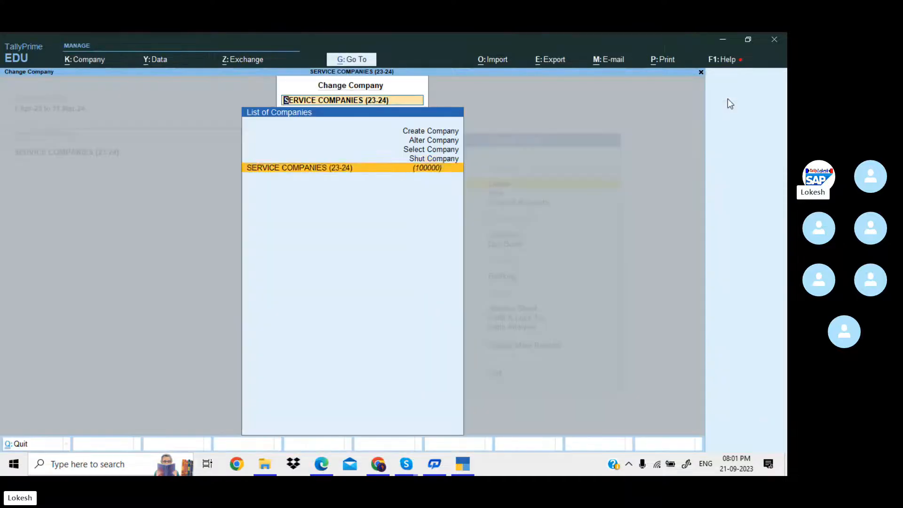
key("Up")
key("Return")
key("Return")
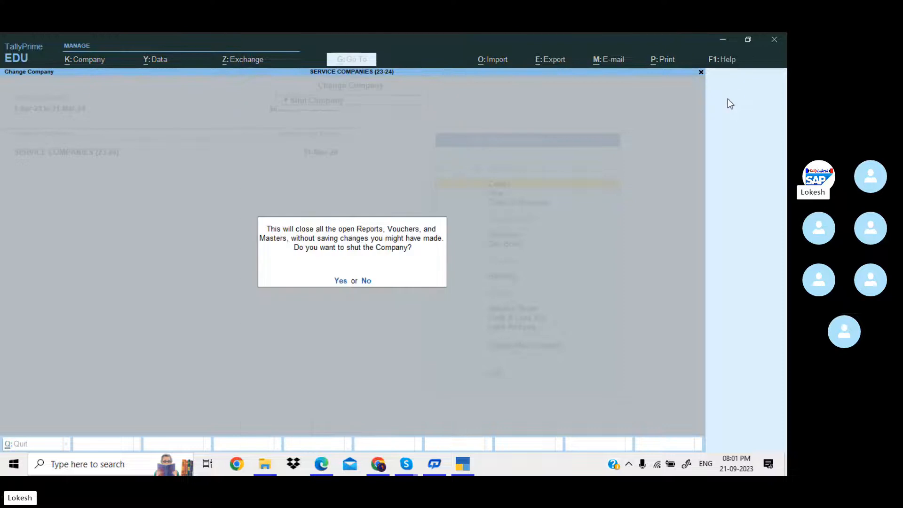
key("y")
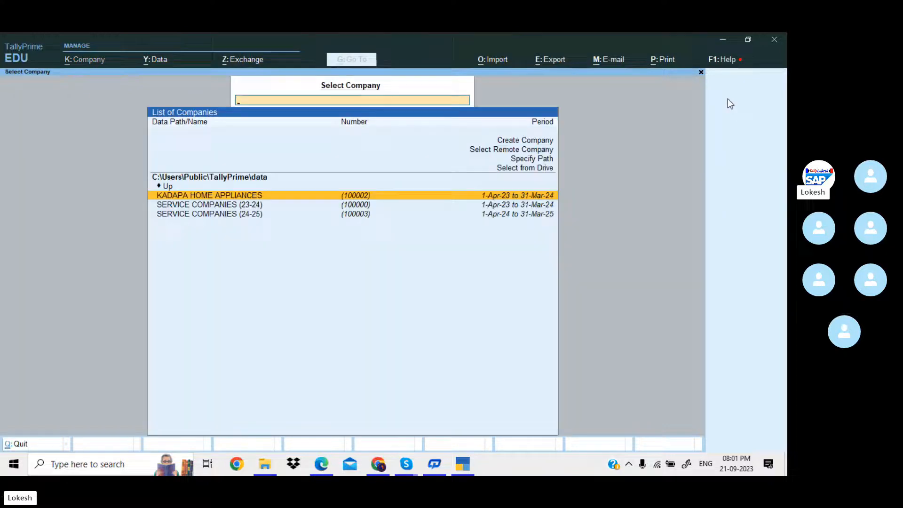
Start creating a company and name it TRADING COMPANIES, copying the name from the heading in the PDF material
key("Up")
key("Up")
key("Up")
key("Up")
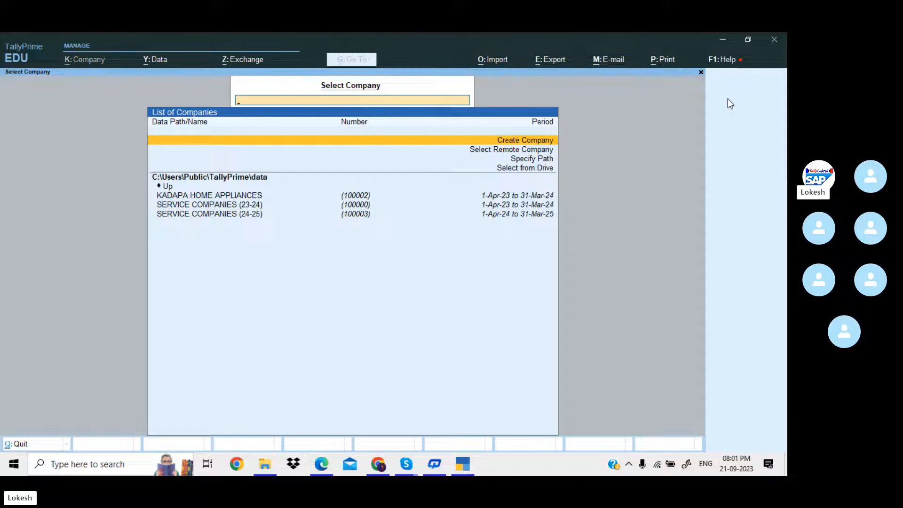
key("Return")
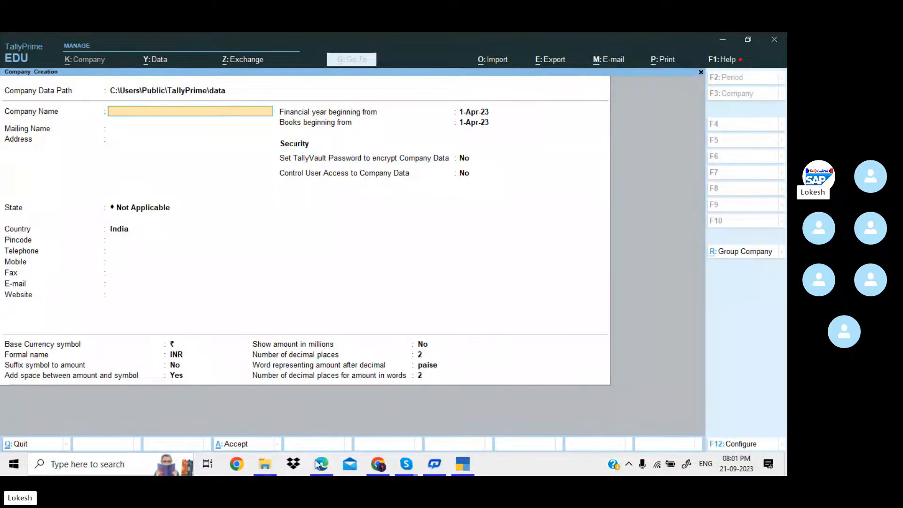
left_click(320, 464)
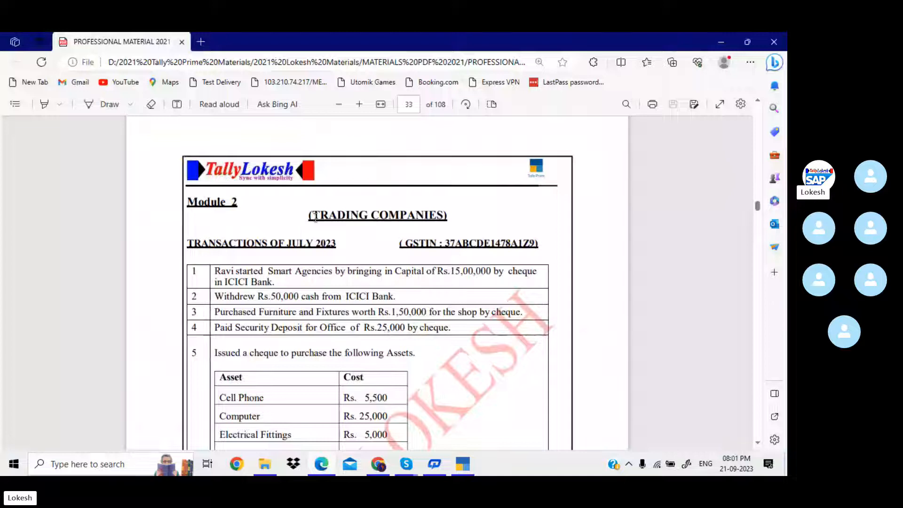
left_click_drag(315, 218, 441, 216)
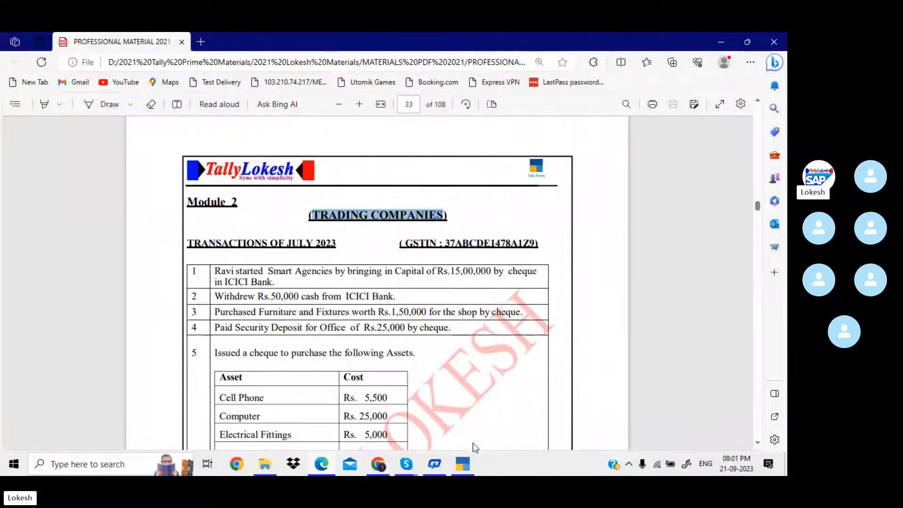
left_click(469, 464)
key("ctrl+alt+v")
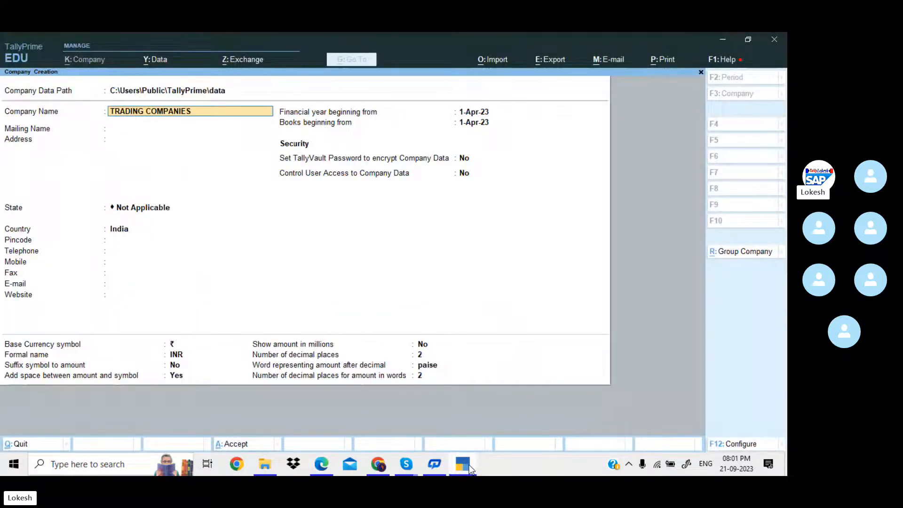
Keep the matching mailing name, set the state to Andhra Pradesh and save the new company
key("Return")
key("Return")
key("Return")
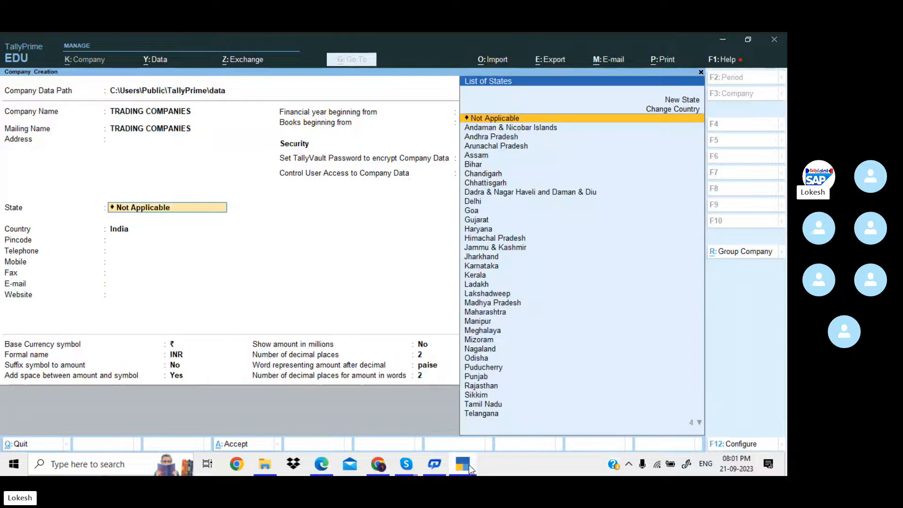
key("Down")
key("Down")
key("Return")
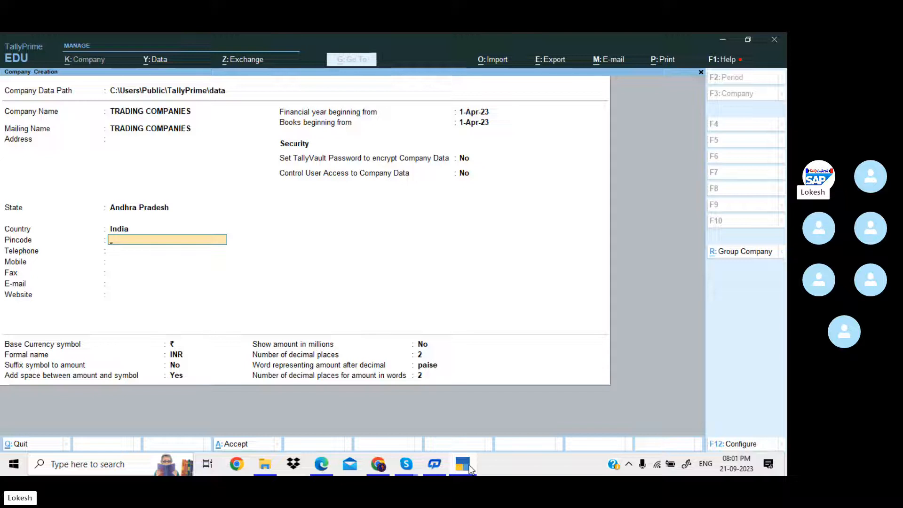
key("ctrl+a")
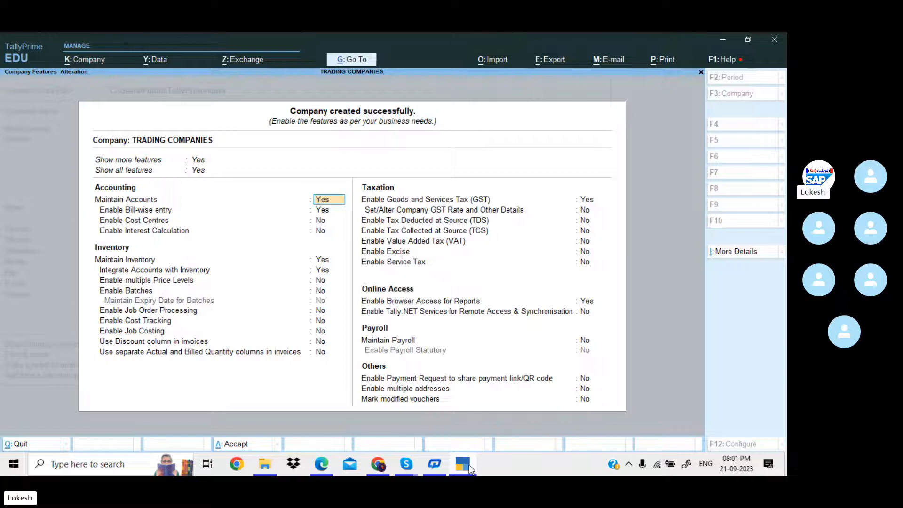
Disable Bill-wise entry in the company features and keep the default cost centre, interest and inventory settings
key("Return")
key("n")
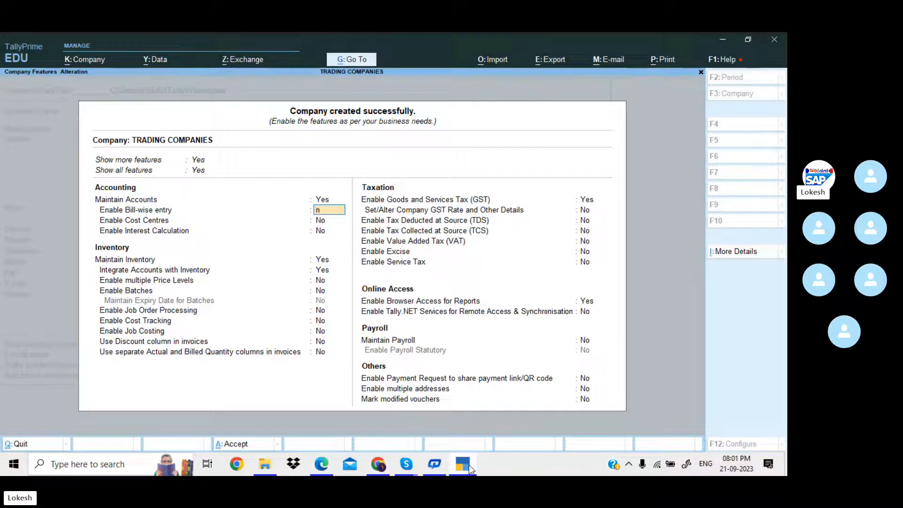
key("Return")
key("Return")
key("Return")
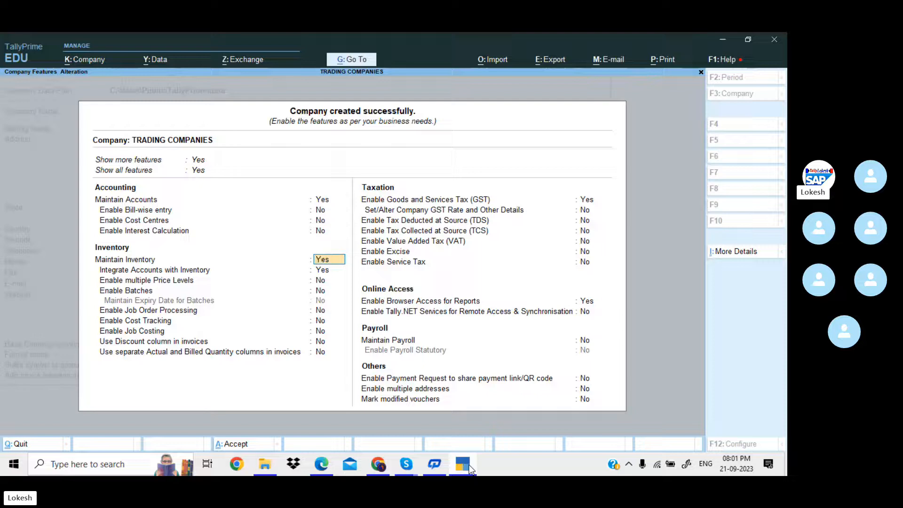
key("Return")
key("Return")
key("Return")
key("Return")
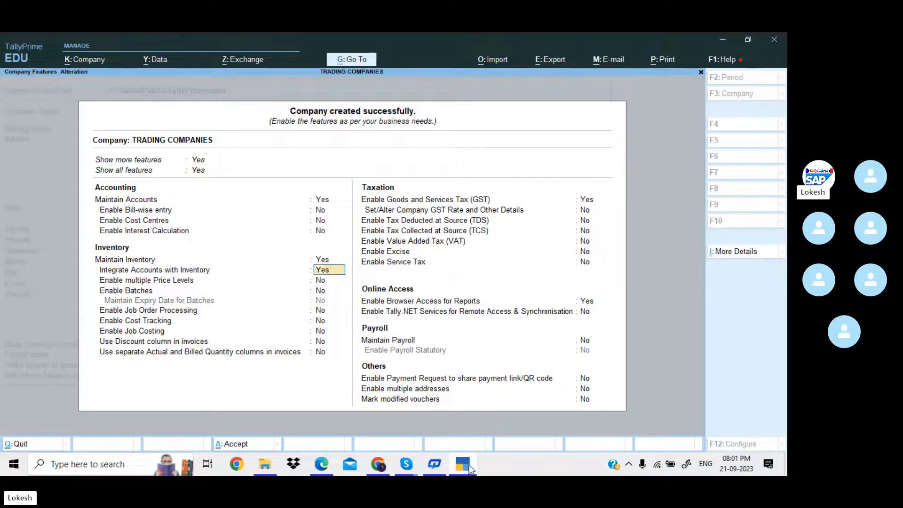
key("Return")
key("Return")
key("Return")
key("Return")
key("Return")
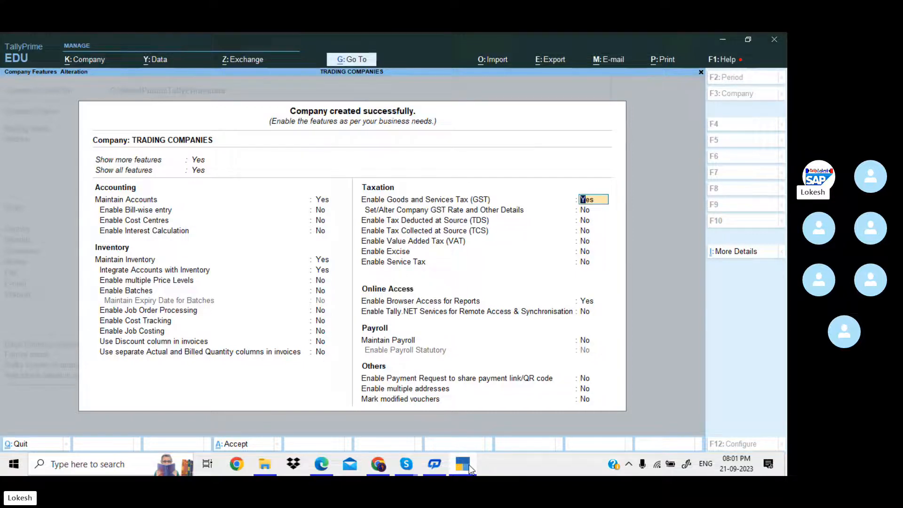
Keep GST enabled and accept the Regular registration type for Andhra Pradesh, with Assessee of Other Territory as No
key("Return")
key("Return")
key("Return")
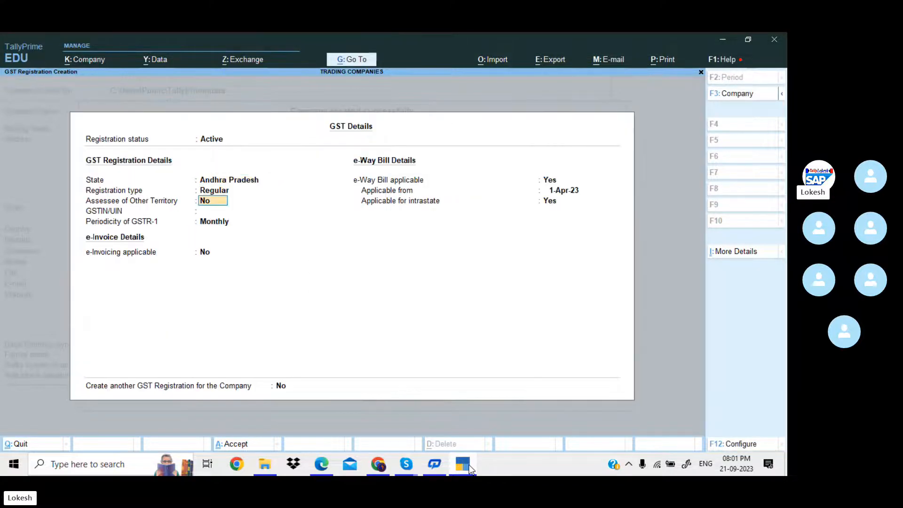
key("Return")
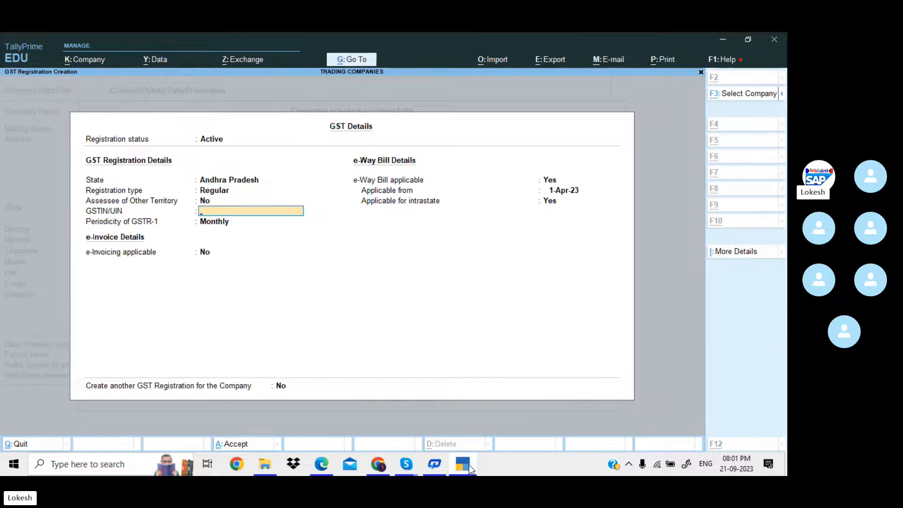
Copy the company's GSTIN from the PDF material and enter it in the GST registration details
left_click(469, 464)
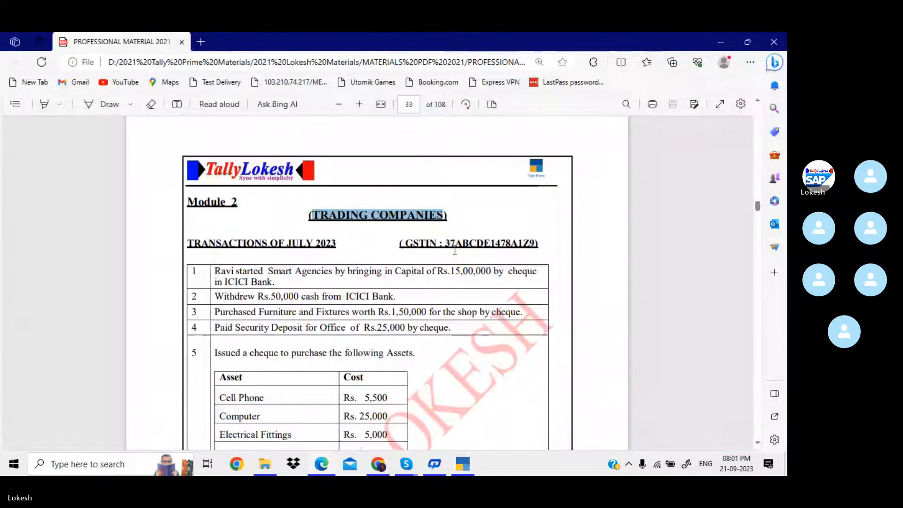
left_click_drag(445, 243, 536, 243)
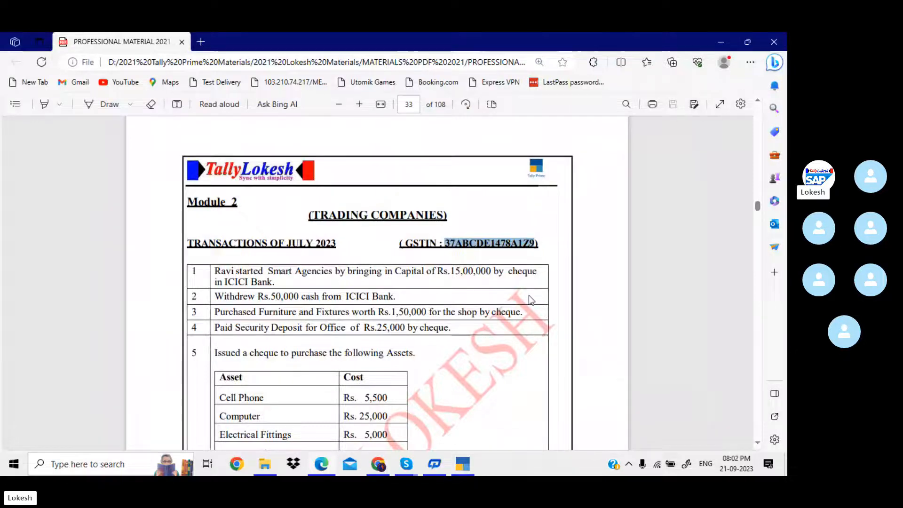
left_click(473, 459)
key("ctrl+alt+v")
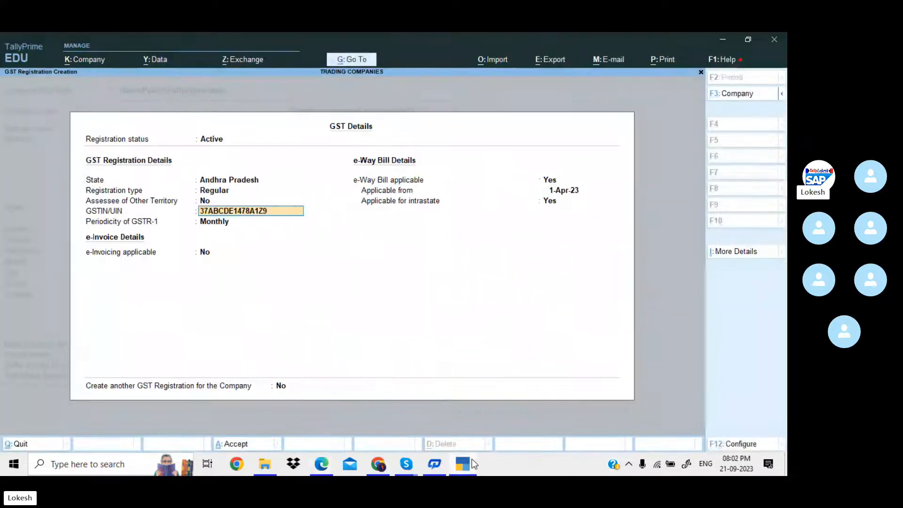
key("Return")
key("Return")
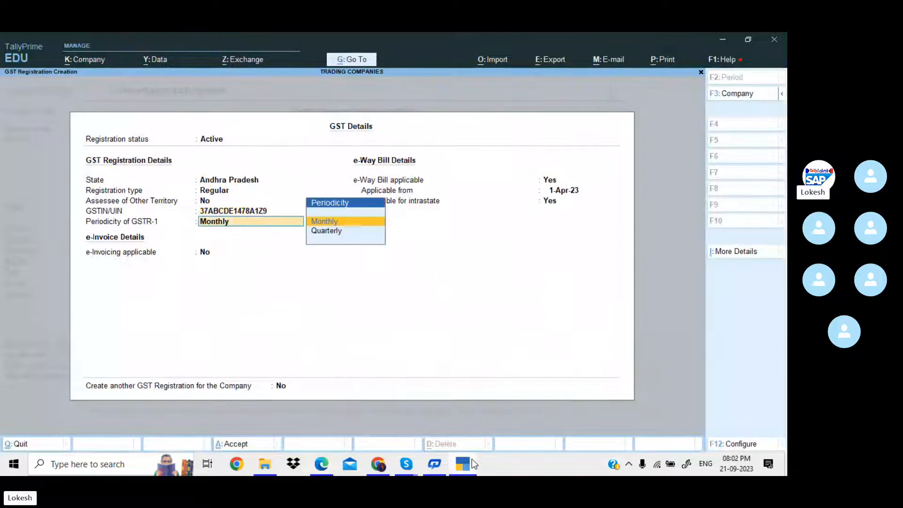
Keep monthly GSTR-1, e-Invoicing off and the e-Way Bill settings, and accept the registration with another GST registration requested
key("Return")
key("Return")
key("Return")
key("Return")
key("Return")
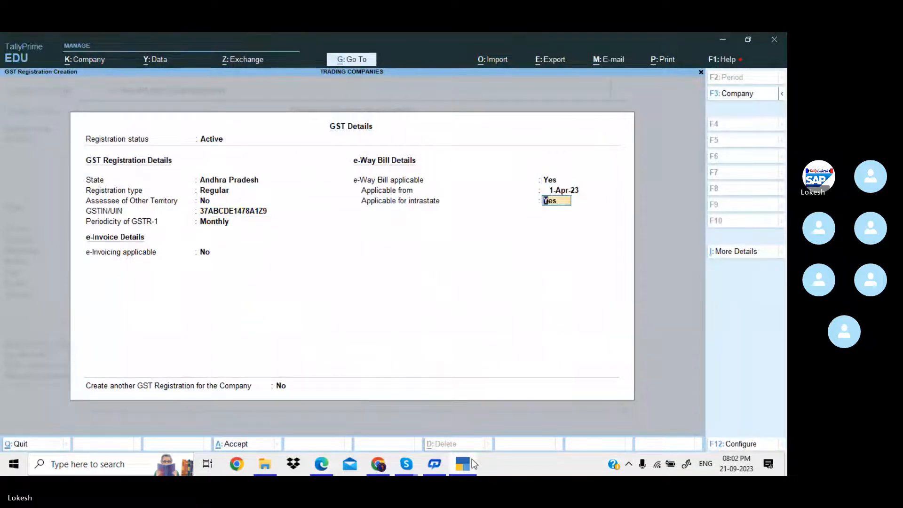
key("n")
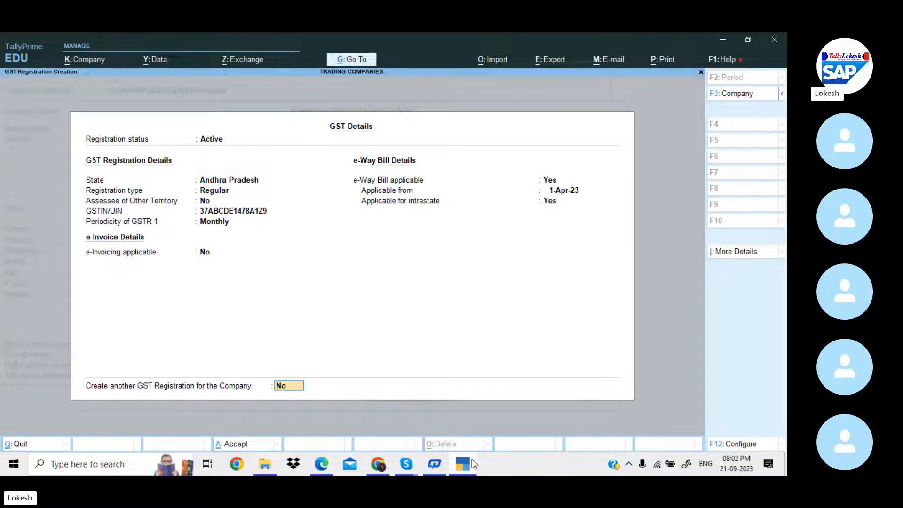
key("y")
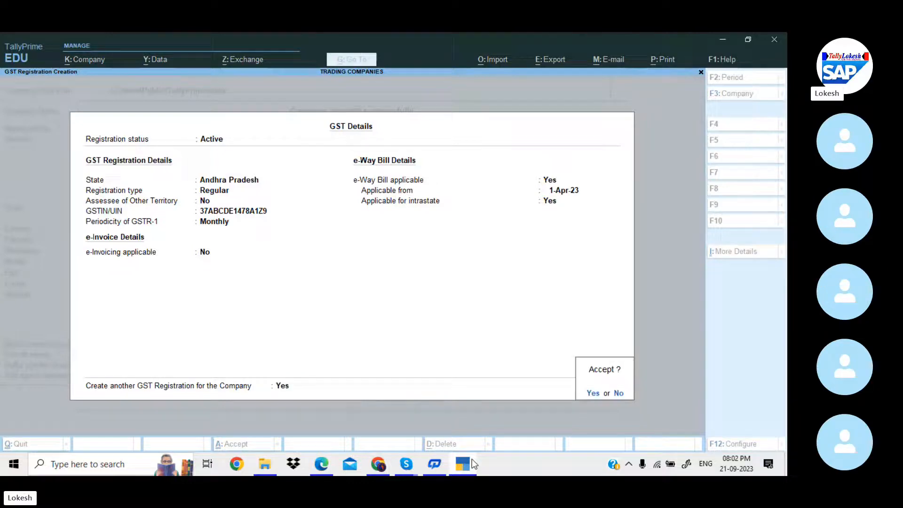
type("y")
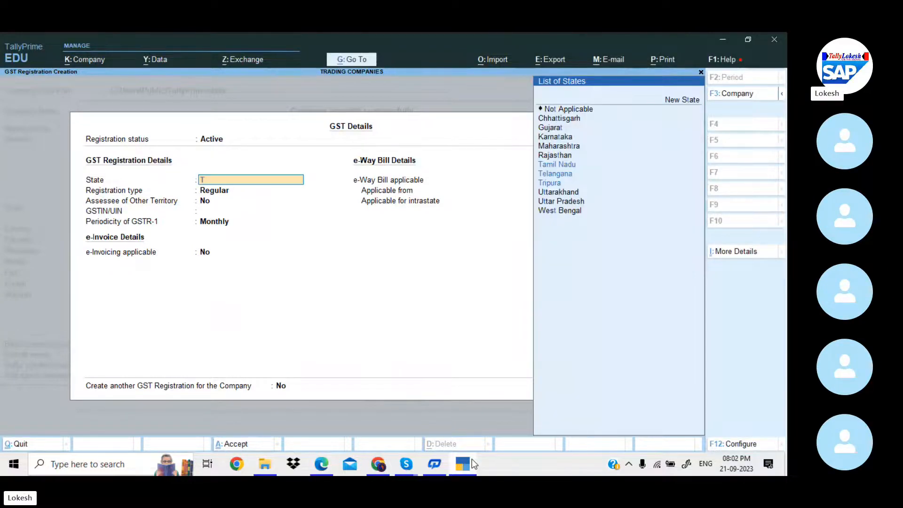
Set the second GST registration's state to Telangana with Regular type and Assessee of Other Territory as No, and enter its GSTIN
type("Te")
key("Return")
key("Return")
key("Return")
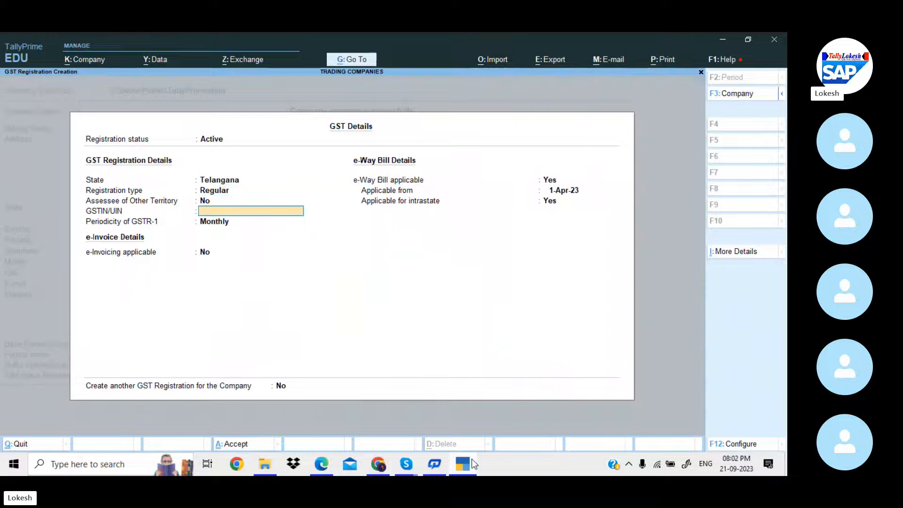
type("36AAAAA")
type("8A1")
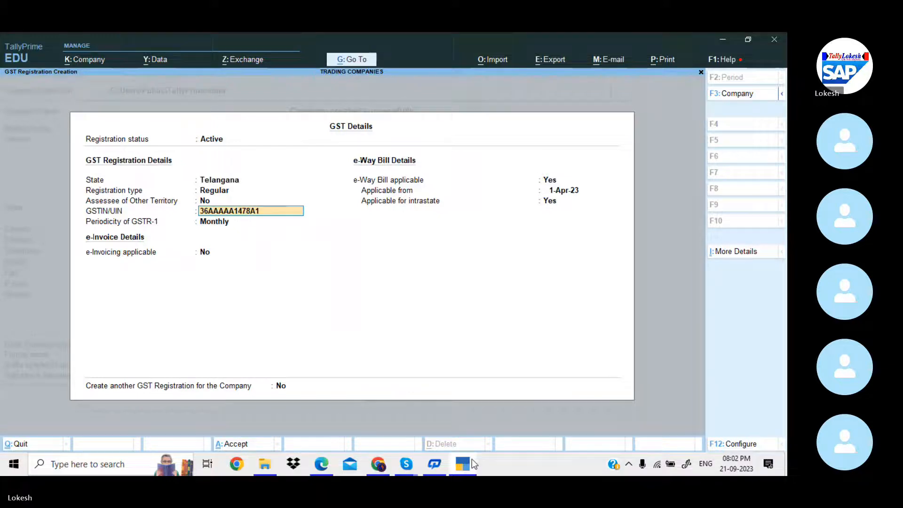
Keep the Telangana registration's monthly GSTR-1, e-Invoicing and e-Way Bill defaults, save it without adding another, and skip creating voucher numbering series
key("Return")
key("Return")
key("Return")
key("Return")
key("Return")
key("Return")
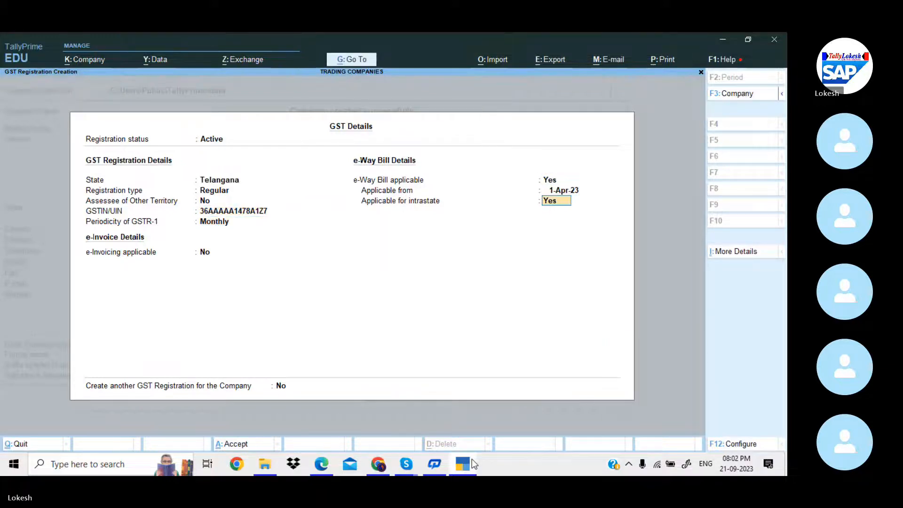
key("Return")
key("Return")
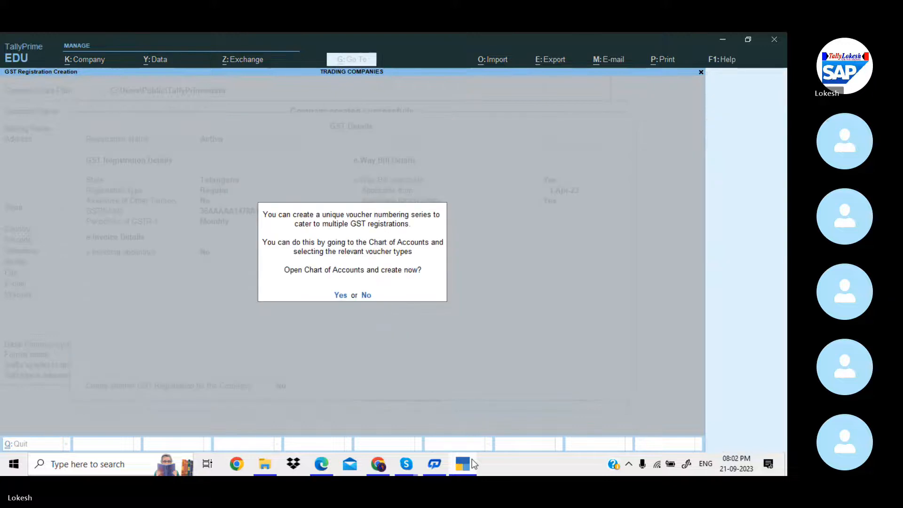
key("Return")
key("Escape")
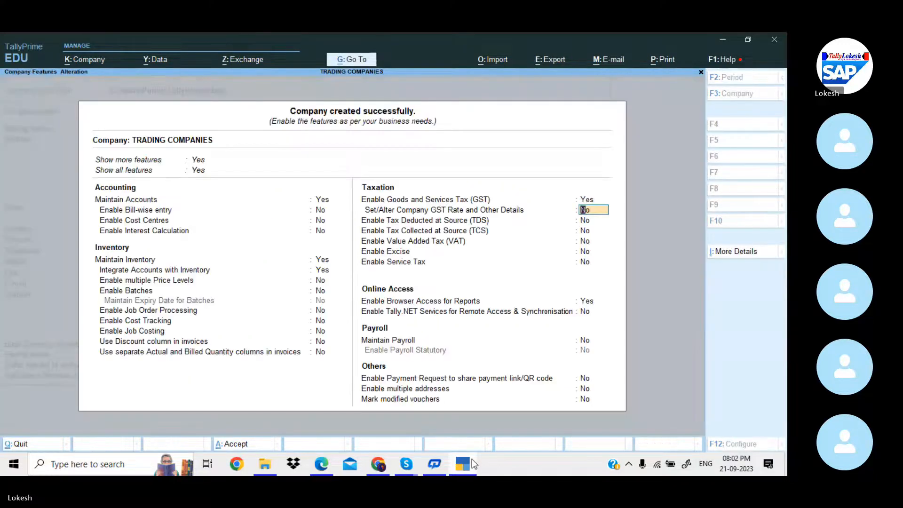
Keep the company GST rate details, TDS, TCS, VAT, Excise and Service Tax options set to No
key("Return")
key("Return")
key("Return")
key("Return")
key("Return")
key("Return")
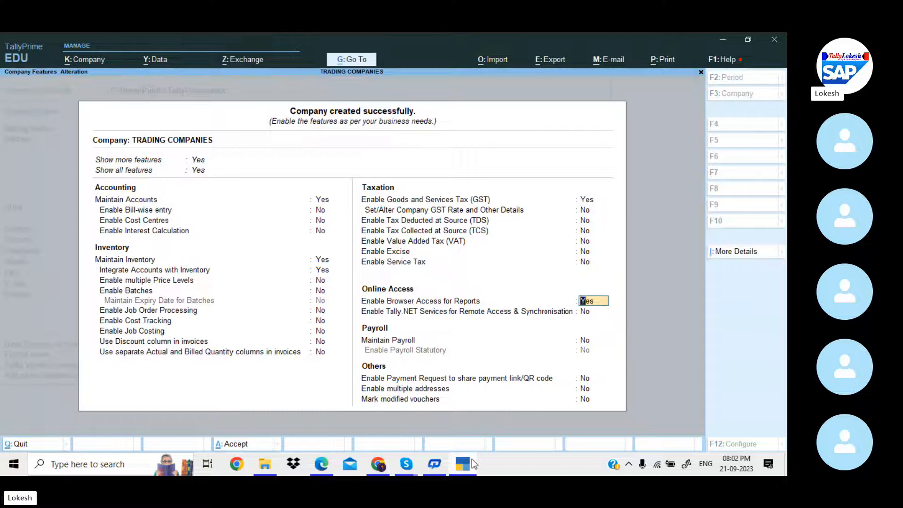
Disable Browser Access for Reports, keep the remaining payroll and other features at No, and save the company features
key("n")
key("Return")
key("Return")
key("Return")
key("Return")
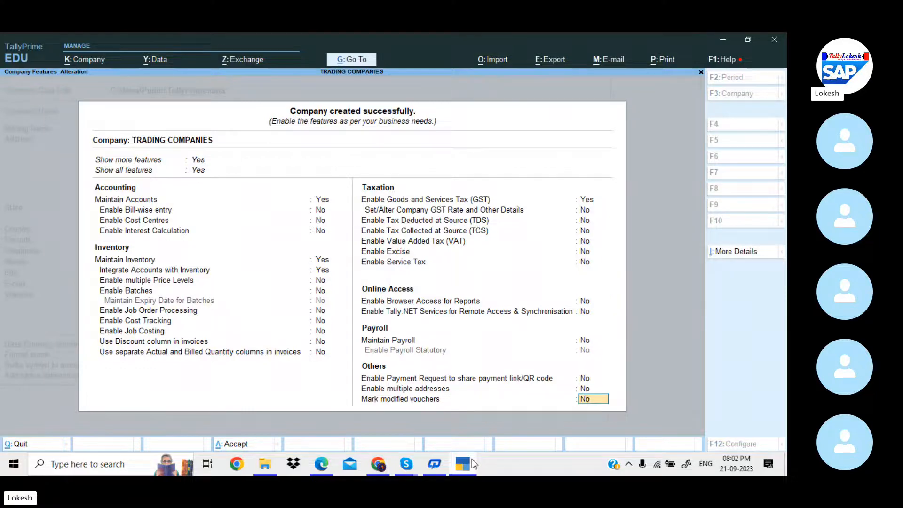
key("Return")
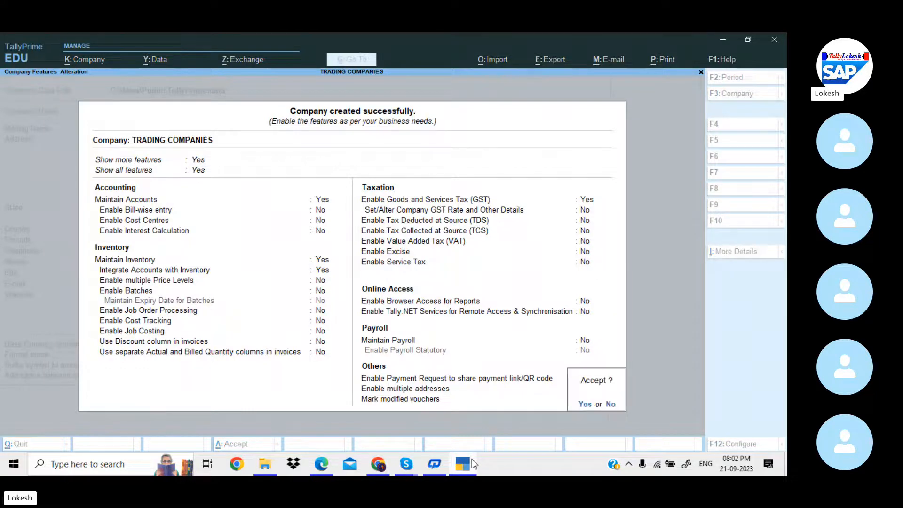
key("y")
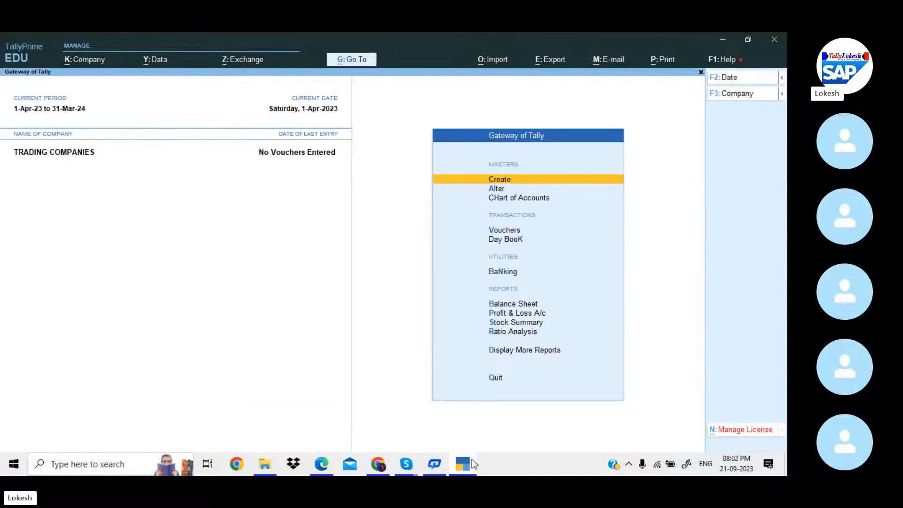
Open voucher entry, check the first transaction in the PDF material, and switch the voucher type to Receipt
key("Down")
key("Down")
key("Down")
key("Return")
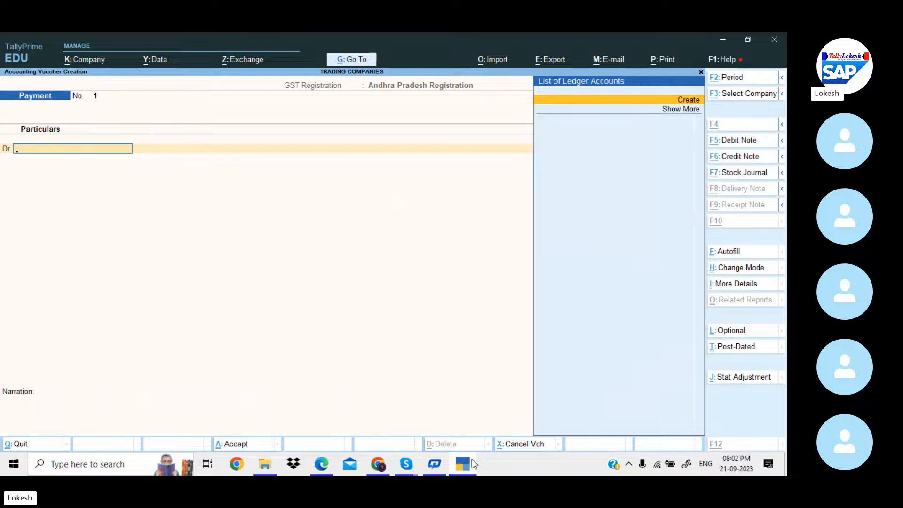
key("alt+Tab")
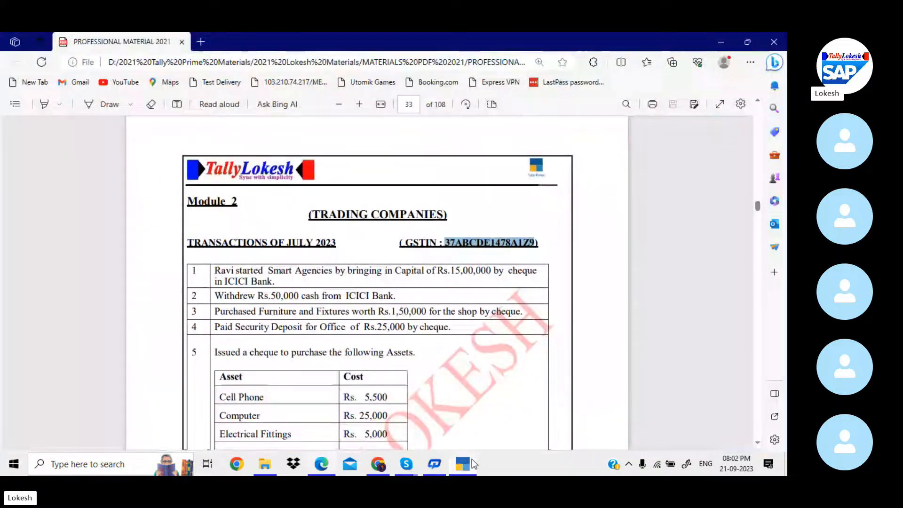
key("Down")
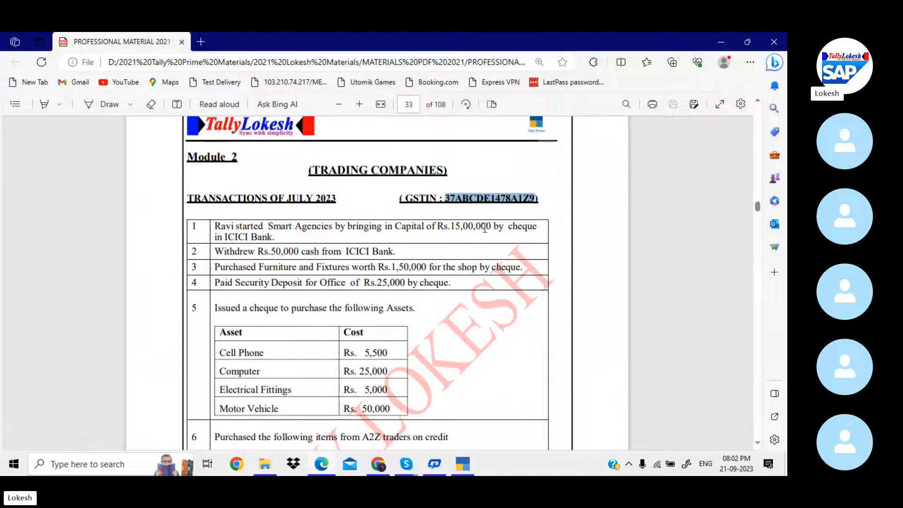
key("alt+Tab")
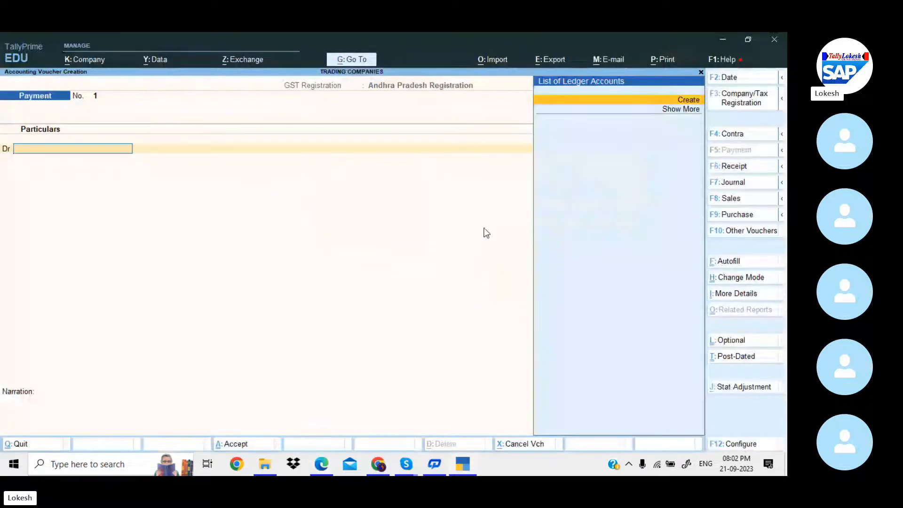
left_click(742, 170)
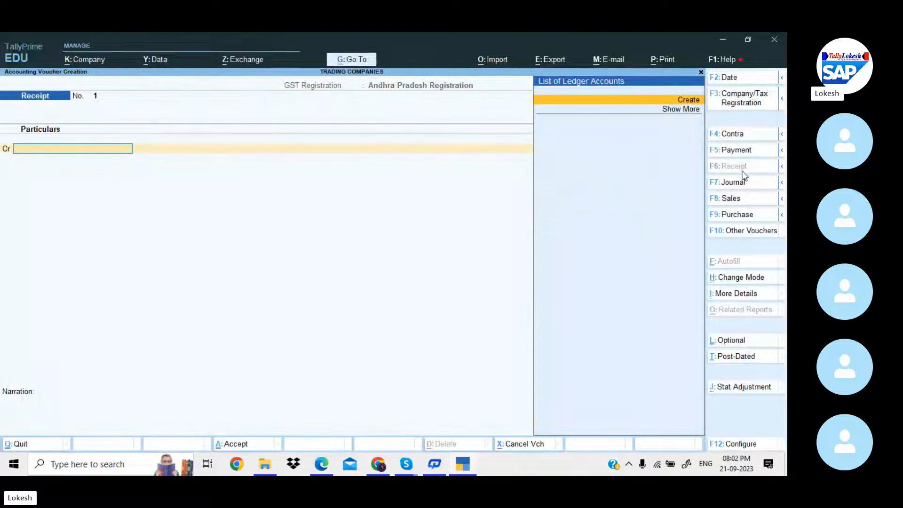
Check the transaction month in the PDF material and set the receipt voucher's date to 1-7-2023
left_click(729, 77)
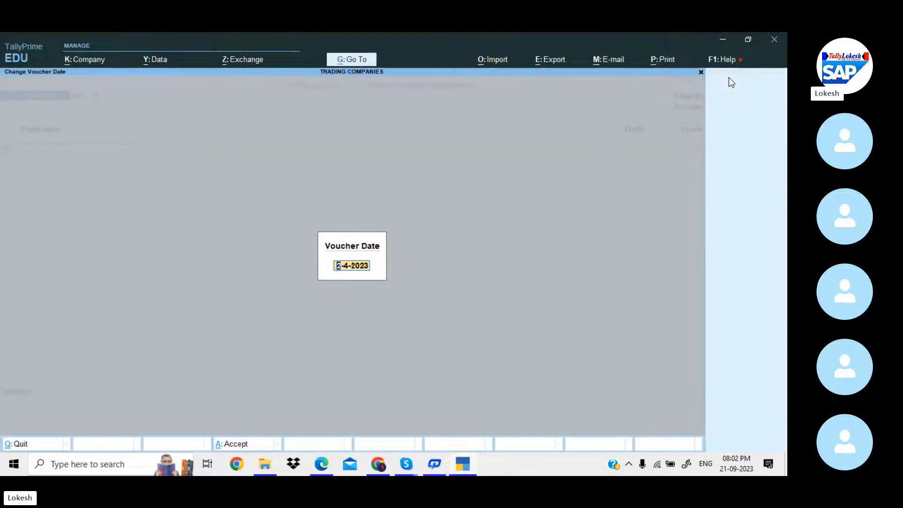
key("alt+Tab")
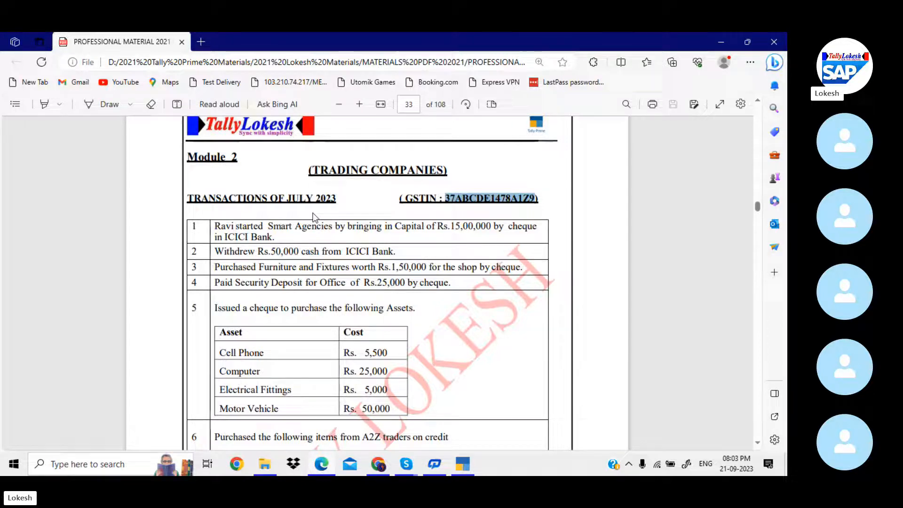
key("alt+Tab")
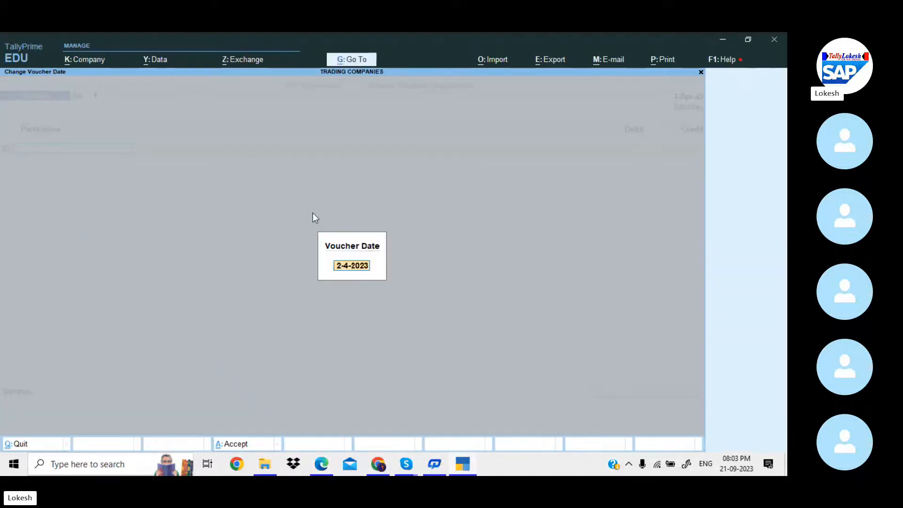
type("1-7")
key("Return")
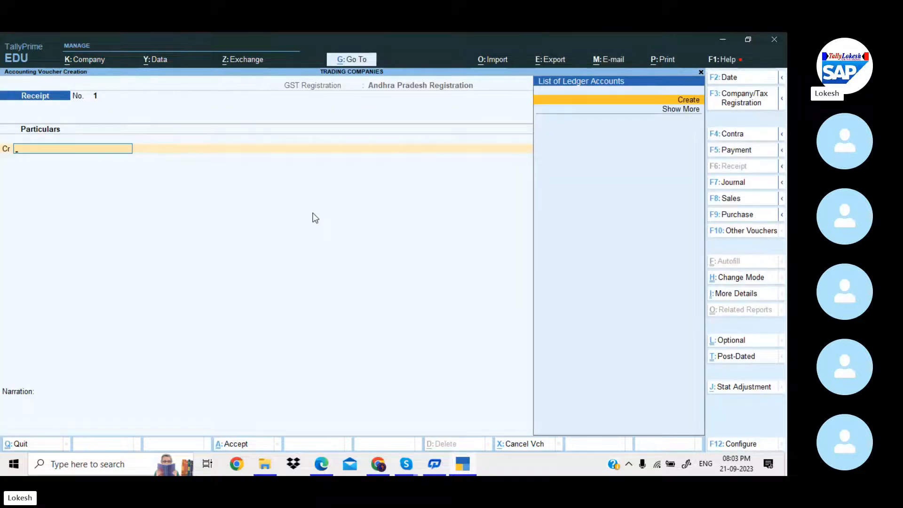
Create a ledger named Capital under Capital Account and use it as the receipt's credit ledger
key("alt+c")
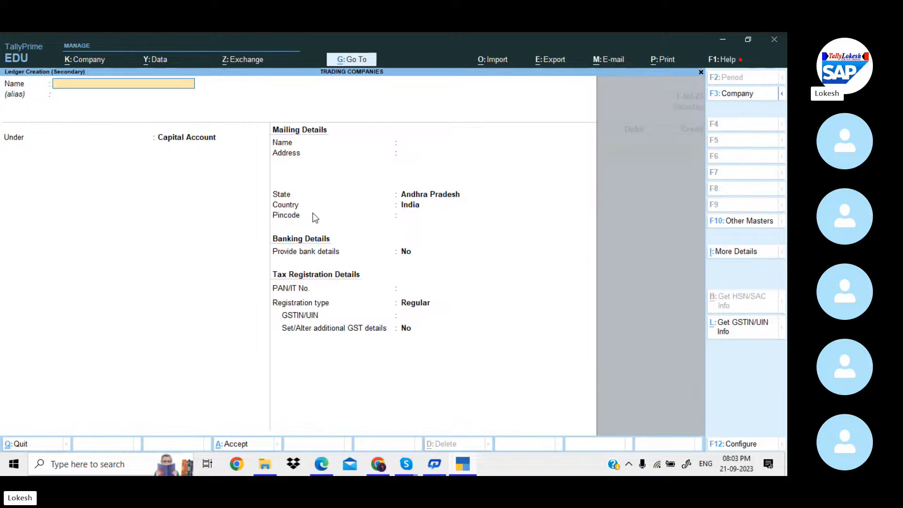
type("Capital")
key("Return")
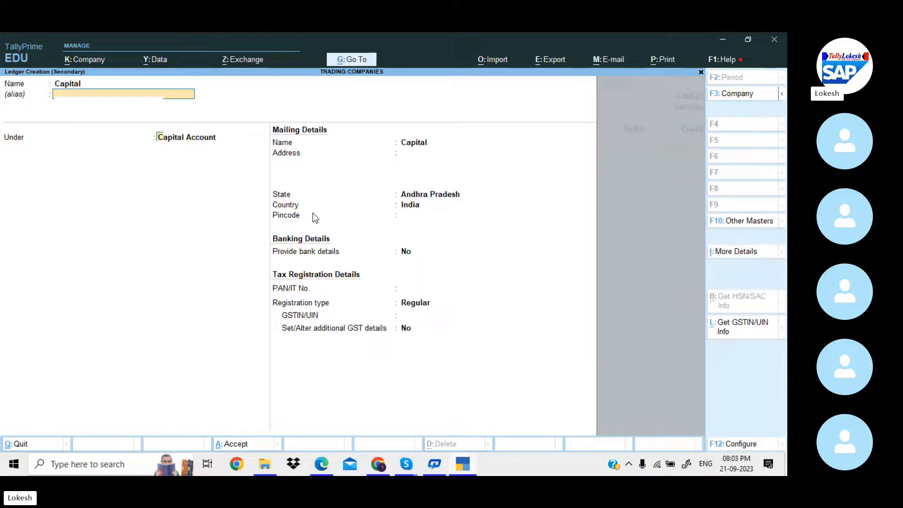
key("Return")
key("Return")
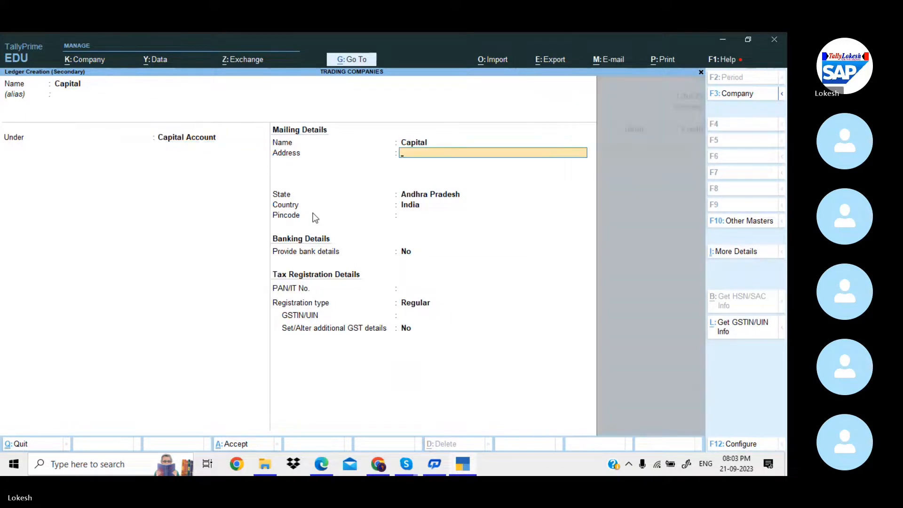
key("ctrl+a")
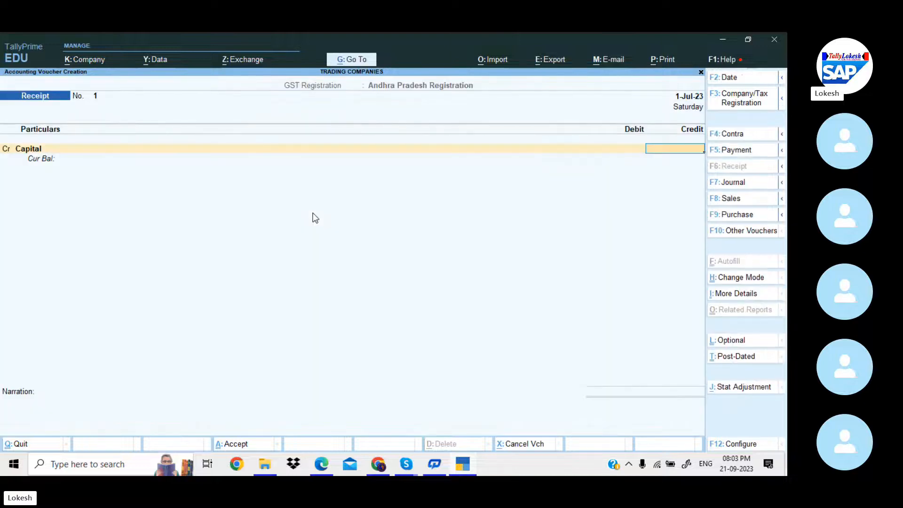
Check the capital amount in the PDF material and credit the Capital ledger with 1500000
key("alt+Tab")
key("Escape")
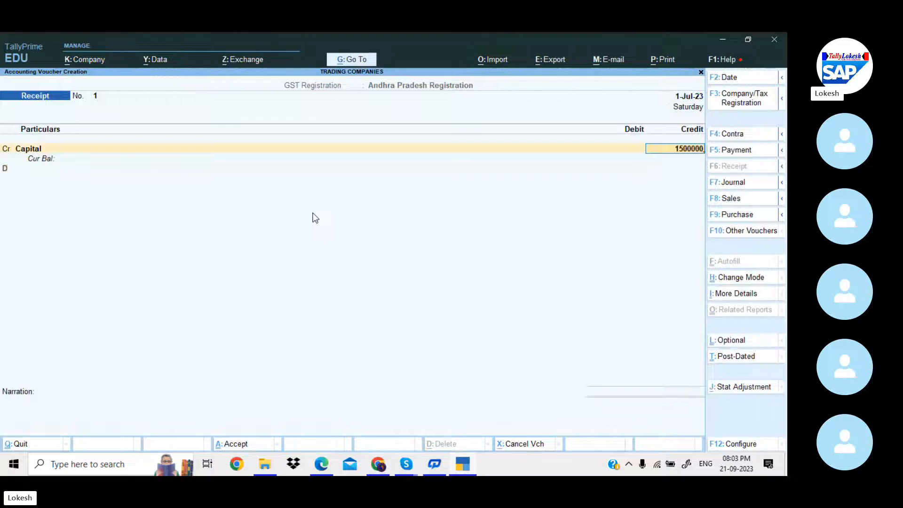
key("Return")
Check the bank in the PDF material and create the debit ledger Icici Bank under Bank Accounts
key("alt+c")
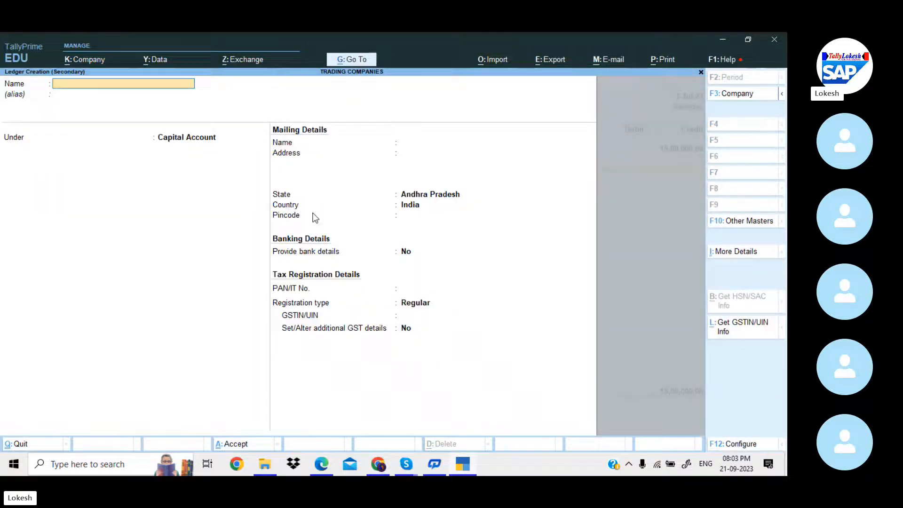
key("alt+Tab")
key("alt+Tab")
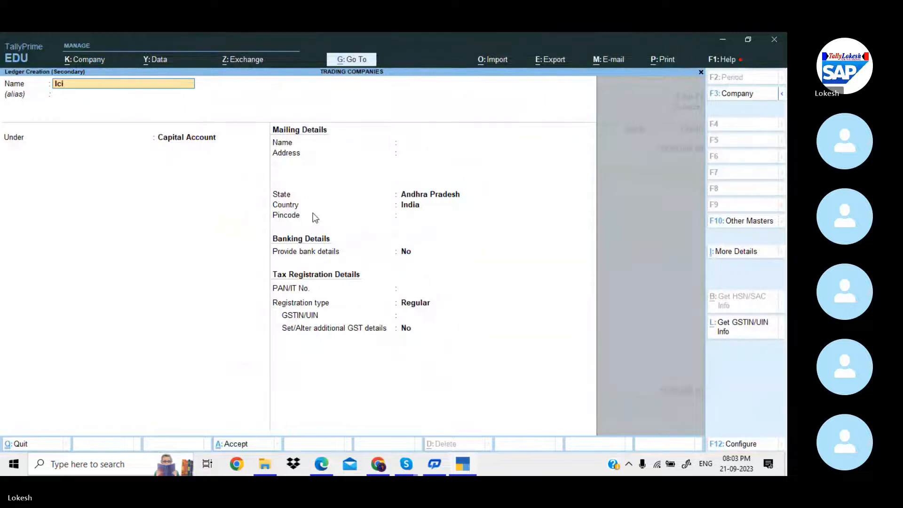
type("Icici Bank")
key("Return")
key("Return")
type("ba")
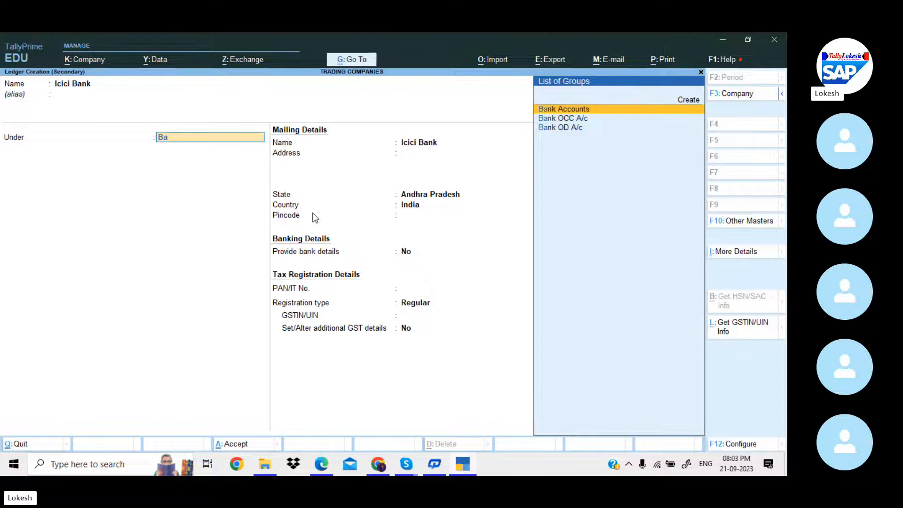
key("Return")
key("ctrl+a")
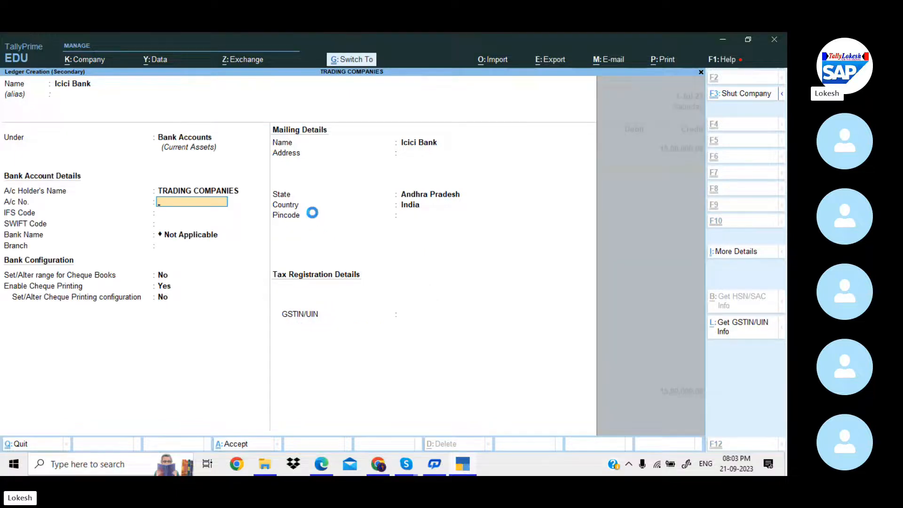
Debit Icici Bank with 15,00,000 as a Cheque/DD dated 1-Jul-23, without an instrument number, and save the receipt voucher
key("Return")
key("Return")
key("Return")
key("Return")
key("Return")
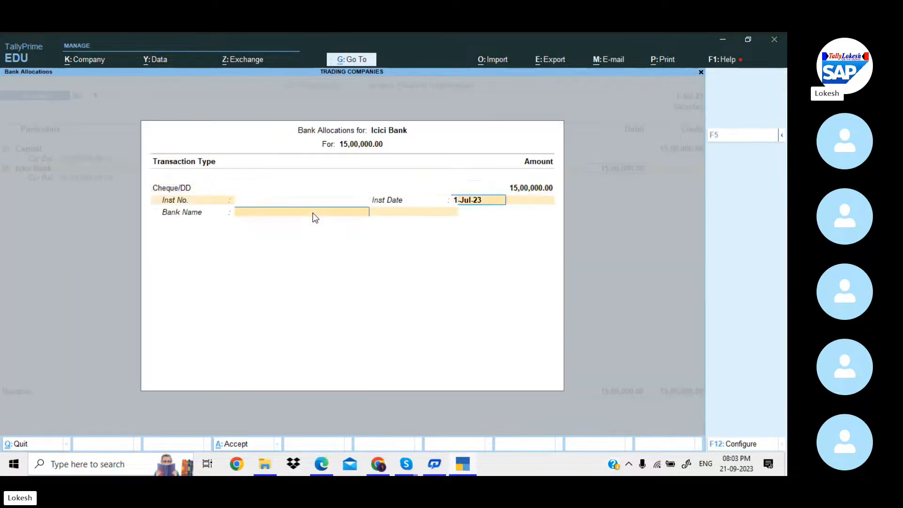
key("Return")
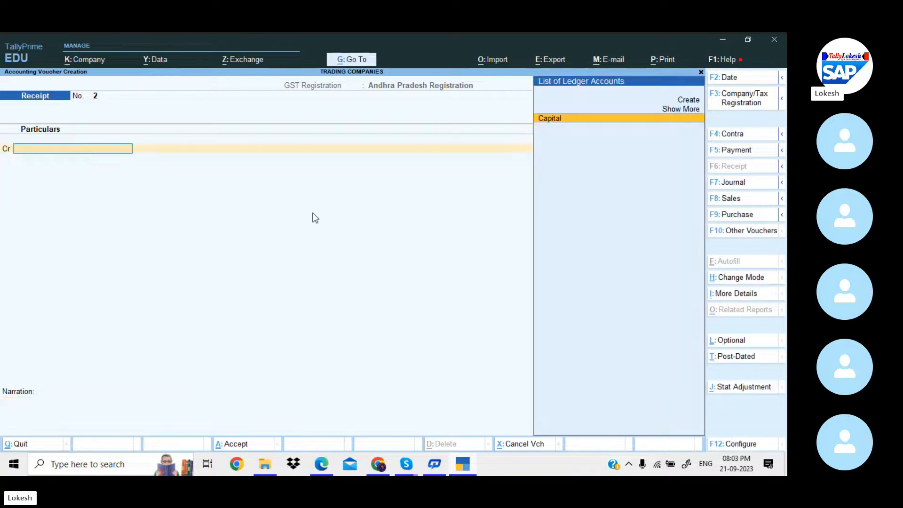
Check the second transaction in the PDF material and start a contra voucher crediting Icici Bank with 50000
key("alt+Tab")
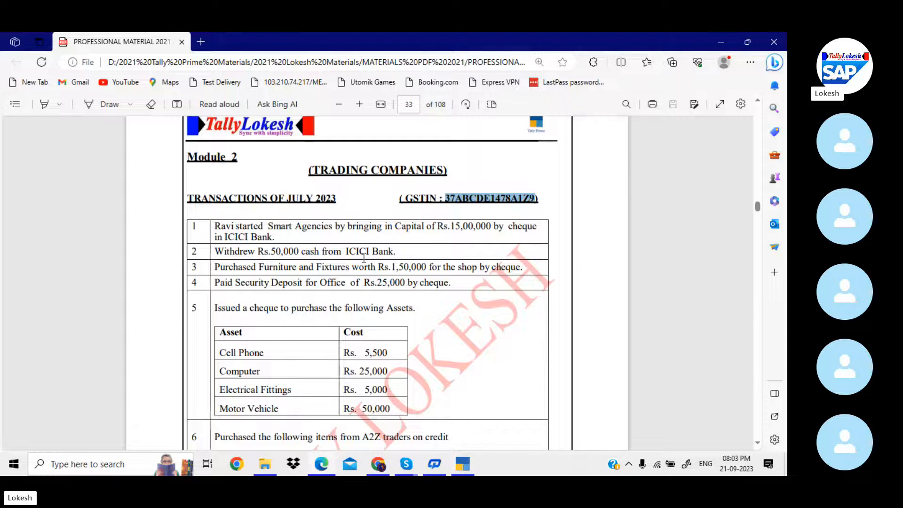
key("alt+Tab")
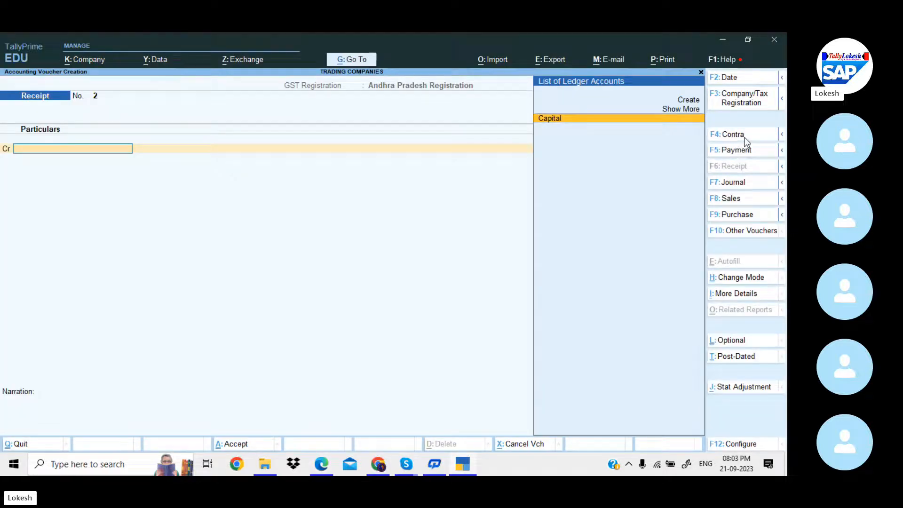
left_click(745, 138)
key("Down")
key("Return")
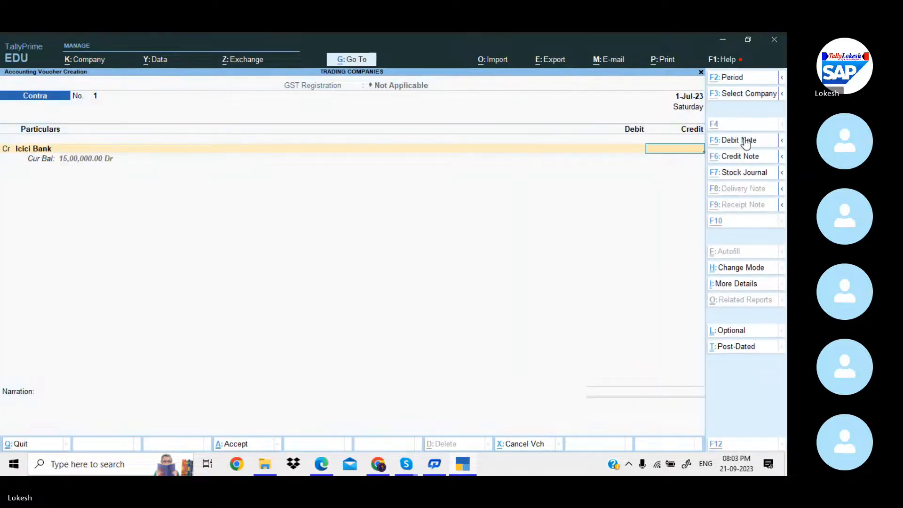
key("alt+Tab")
key("alt+Tab")
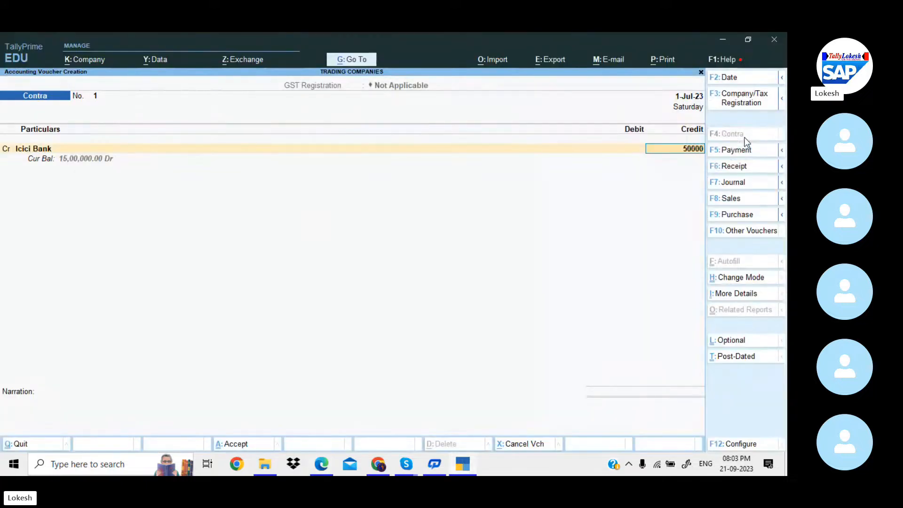
Accept the bank allocation, debit Cash with 50,000.00 and save the contra voucher without a narration
key("Return")
key("Return")
key("Return")
key("Return")
key("Return")
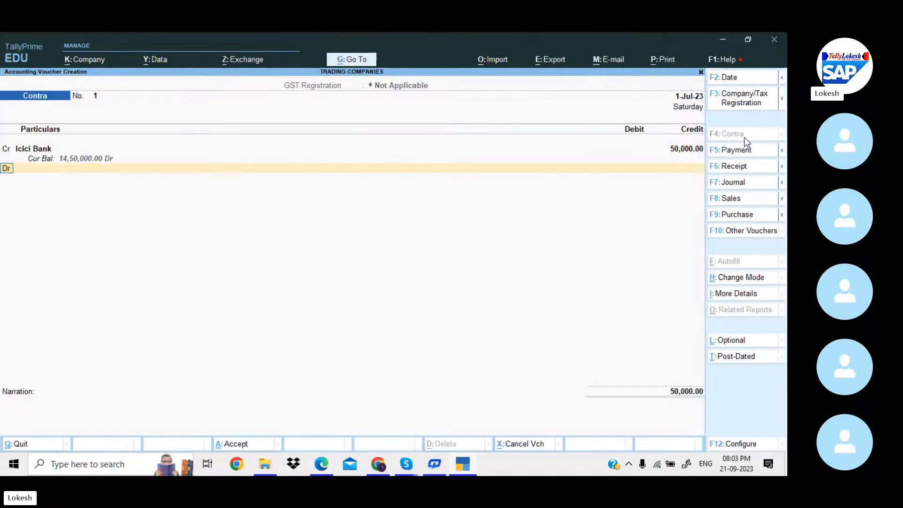
key("Return")
key("Return")
key("Return")
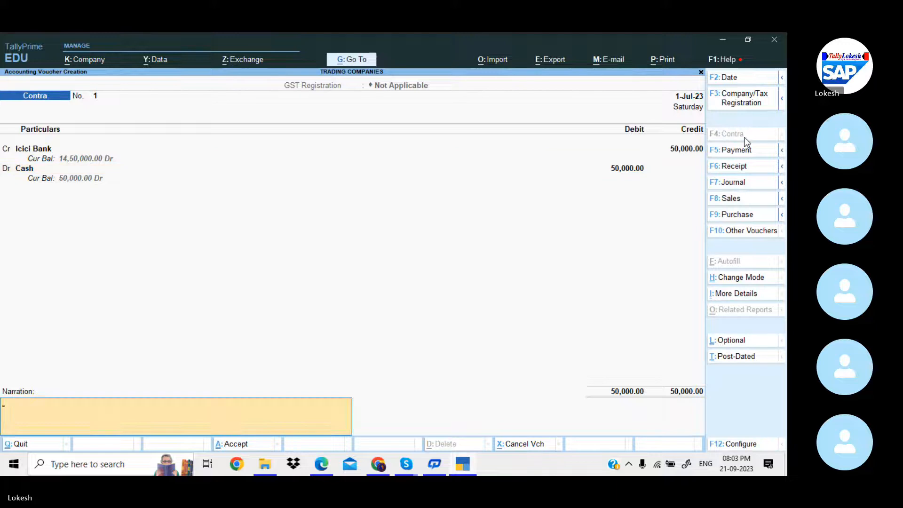
key("Return")
key("Return")
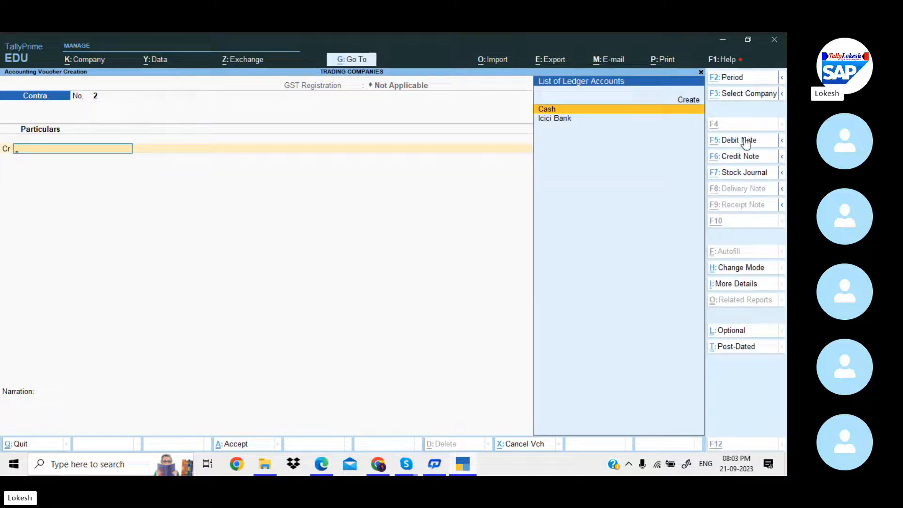
Copy the name Furniture and Fixtures from transaction 3 in the PDF material and start a payment voucher in TallyPrime
key("alt+Tab")
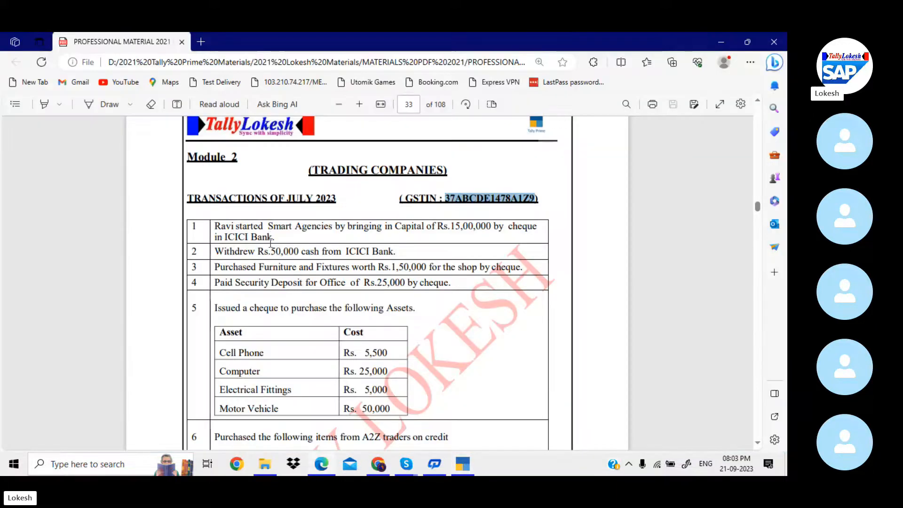
left_click_drag(259, 267, 350, 266)
key("ctrl+c")
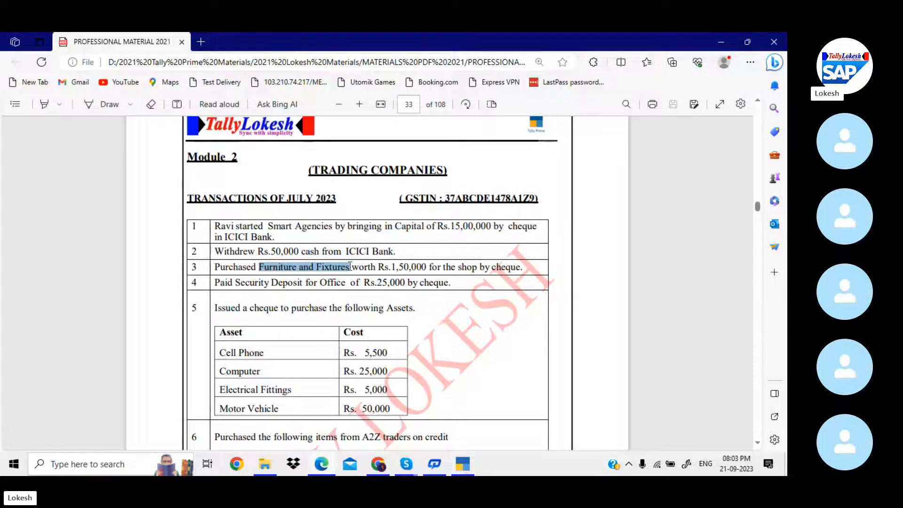
key("alt+Tab")
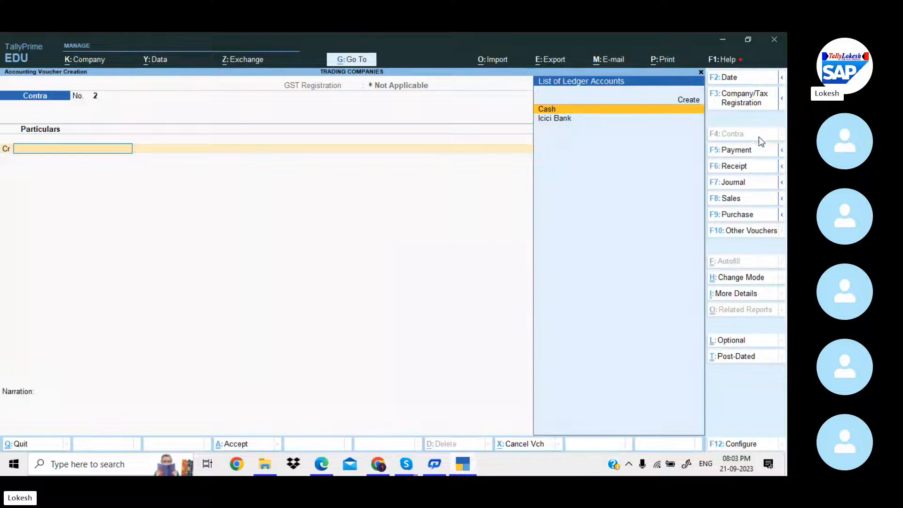
left_click(759, 150)
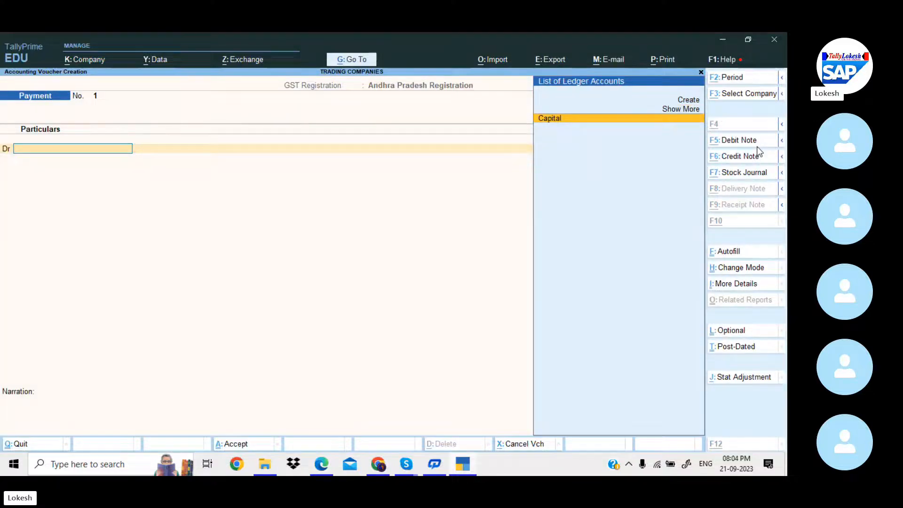
Create a ledger named Furniture and Fixtures under Fixed Assets as the payment's debit ledger, keeping the default GST details
key("alt+c")
key("ctrl+v")
key("Return")
key("Return")
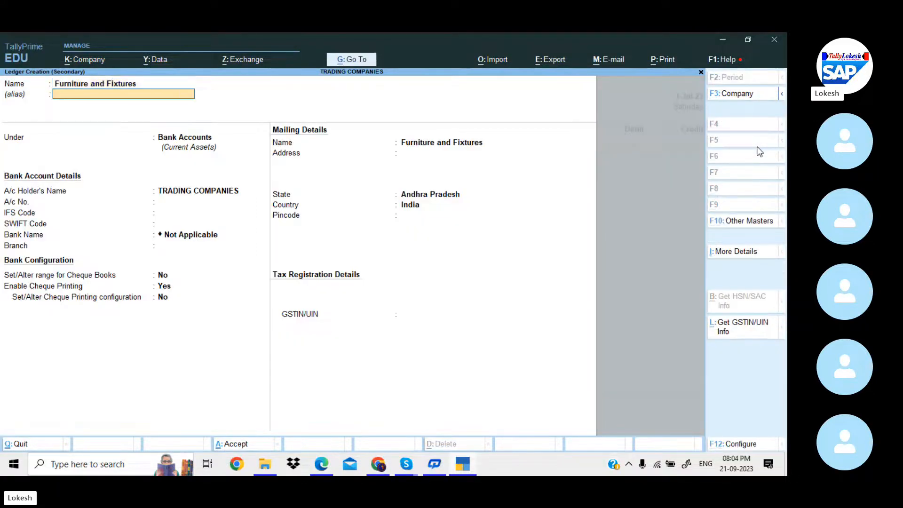
type("f")
key("Return")
key("Return")
key("Return")
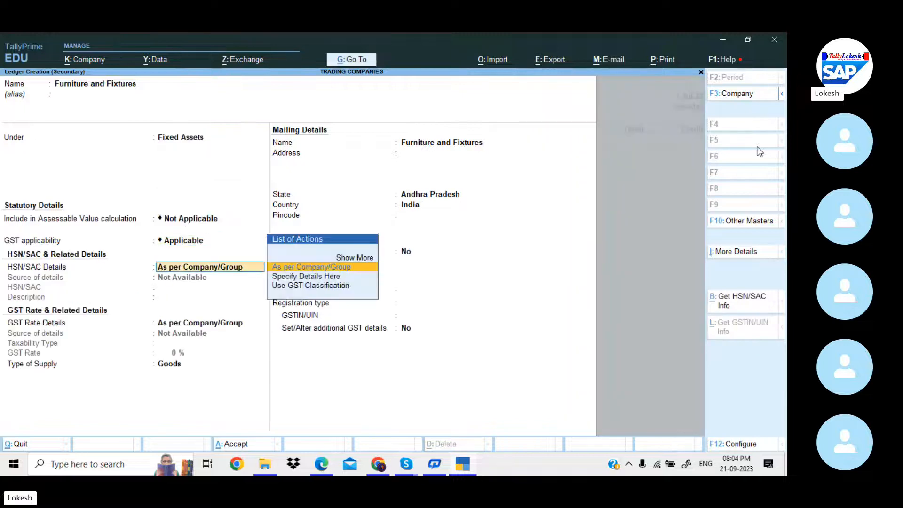
key("ctrl+a")
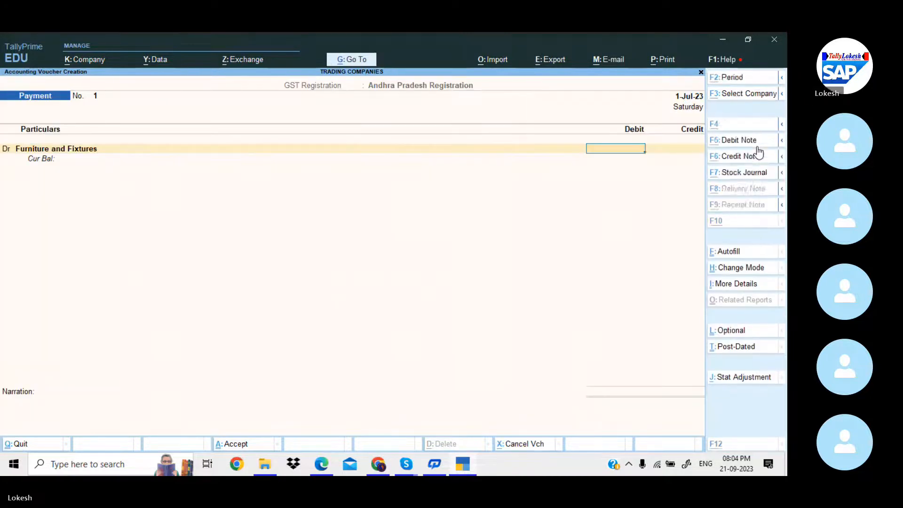
Check the furniture amount in the PDF material, debit Furniture and Fixtures with 1,50,000 and credit Icici Bank
key("alt+Tab")
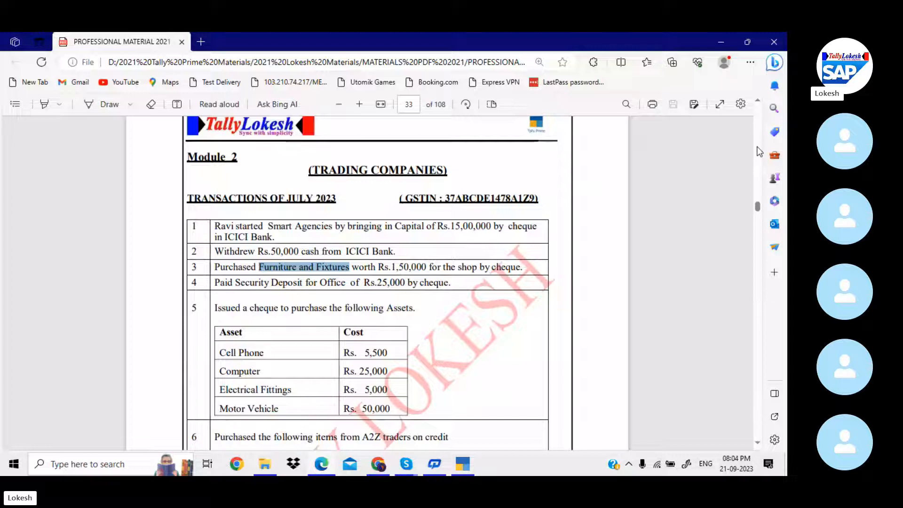
key("alt+Tab")
key("Return")
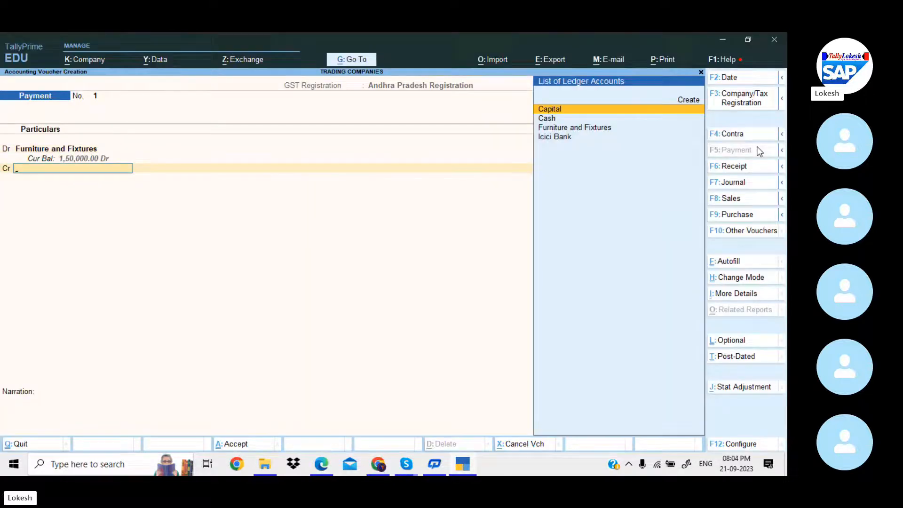
key("Down")
key("Down")
key("Down")
key("Return")
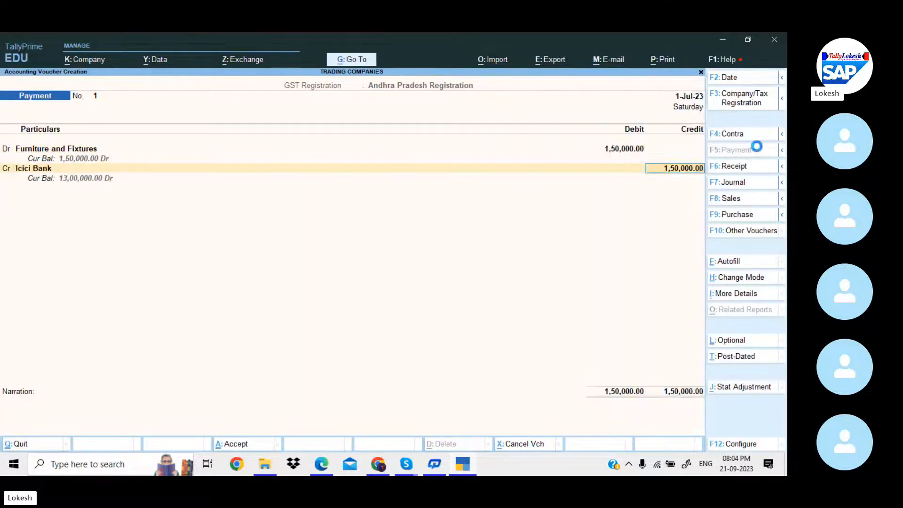
Accept the 1,50,000.00 bank credit with its default allocation and save the furniture payment voucher without a narration
key("Return")
key("Return")
key("Return")
key("Return")
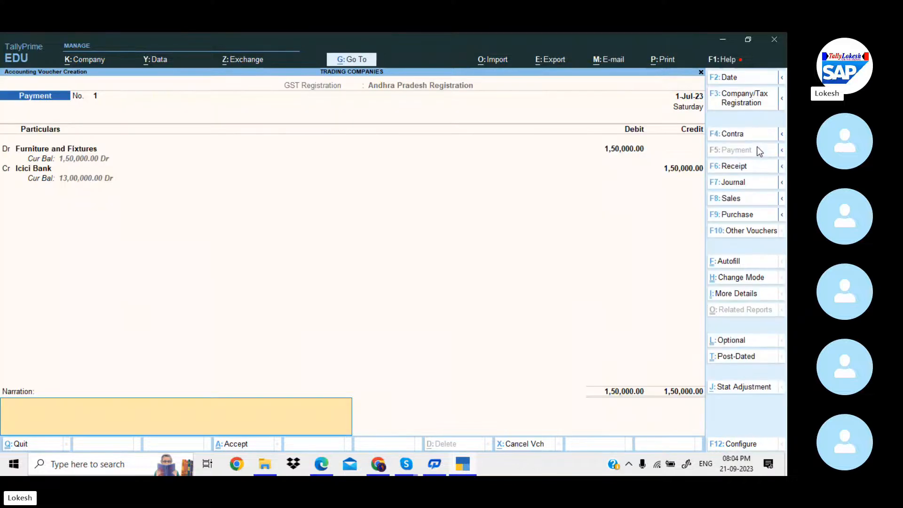
key("Return")
Check transaction 4 in the PDF material and create the debit ledger Sd Office under Deposits (Asset)
key("alt+Tab")
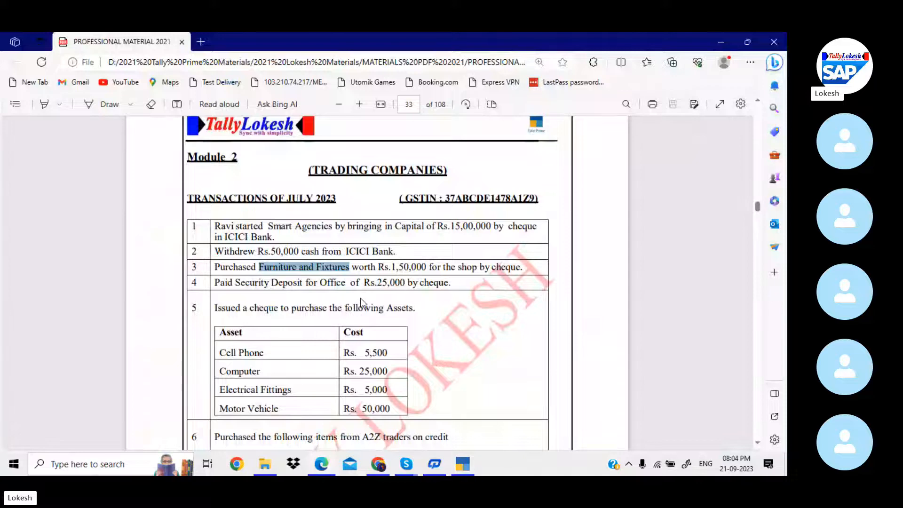
key("alt+Tab")
key("alt+c")
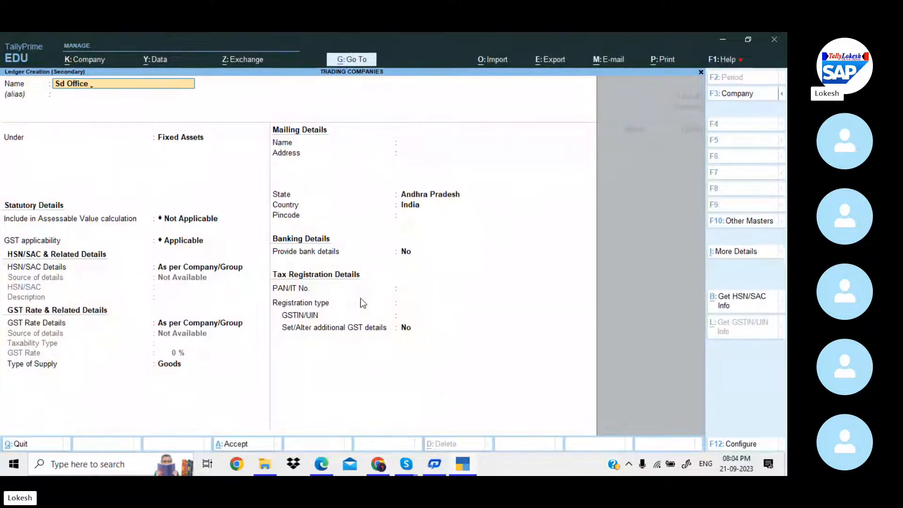
key("Return")
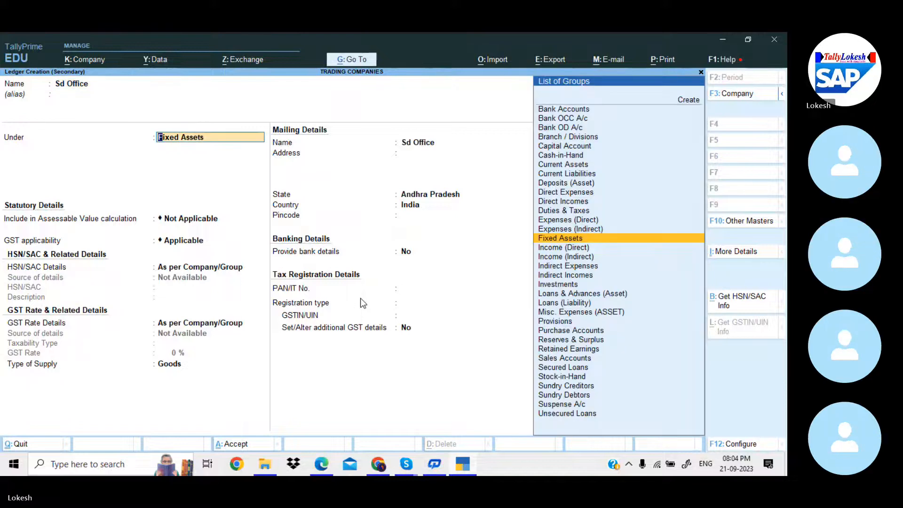
type("de")
key("Return")
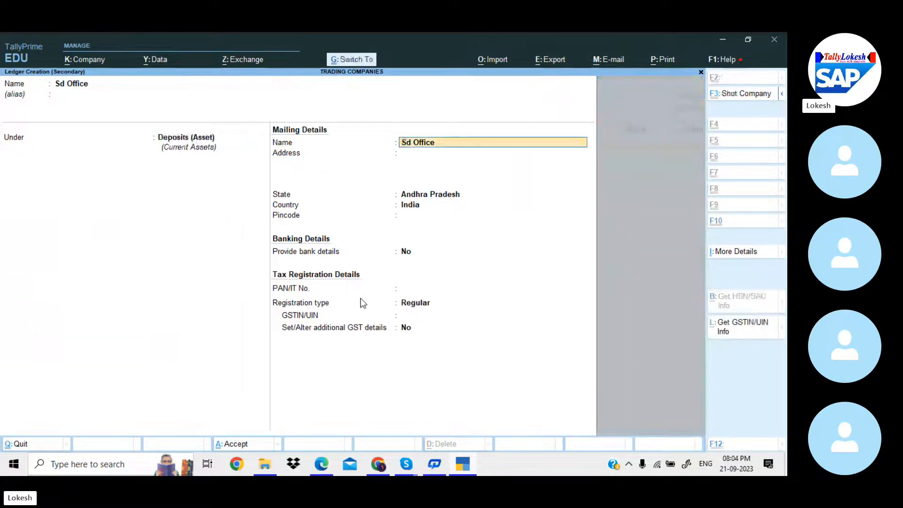
key("ctrl+a")
Check the security deposit amount in the PDF material and debit Sd Office with 25000
key("alt+Tab")
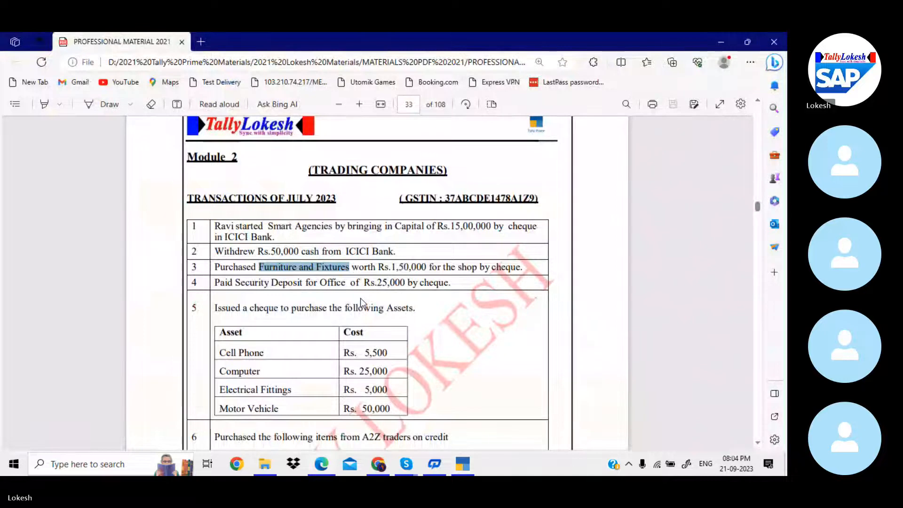
key("alt+Tab")
type("25000")
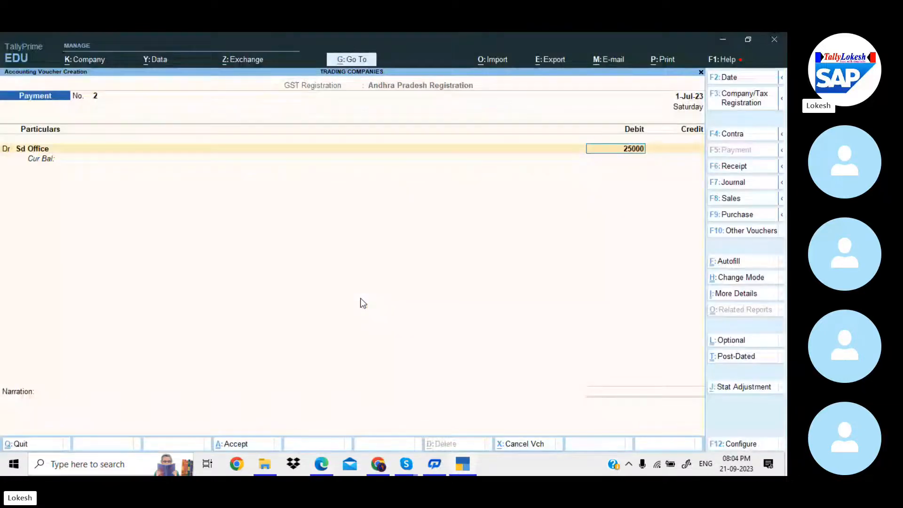
key("Return")
Credit Icici Bank with 25,000.00 as a Cheque dated 1-Jul-23, without an instrument number, and save the payment voucher
key("alt+Tab")
key("alt+Tab")
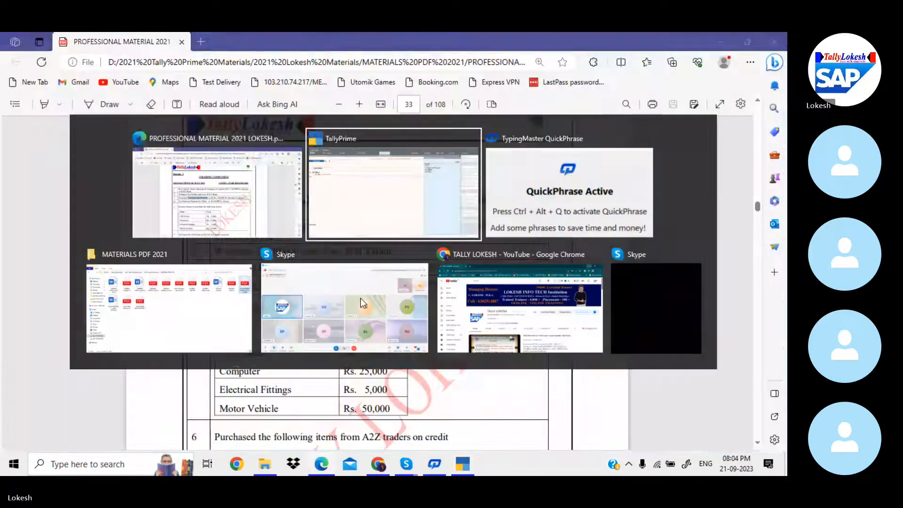
type("i")
key("Return")
key("Return")
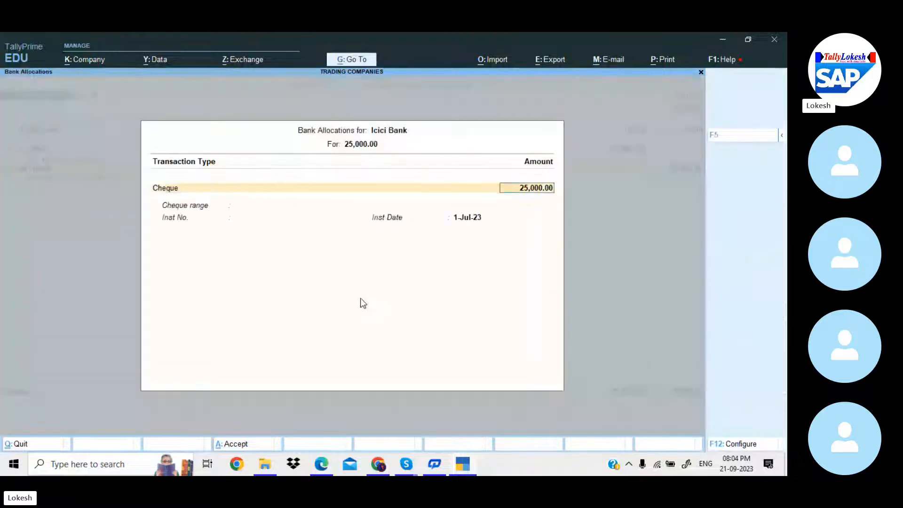
key("Return")
key("Return")
key("Return")
key("Return")
key("Return")
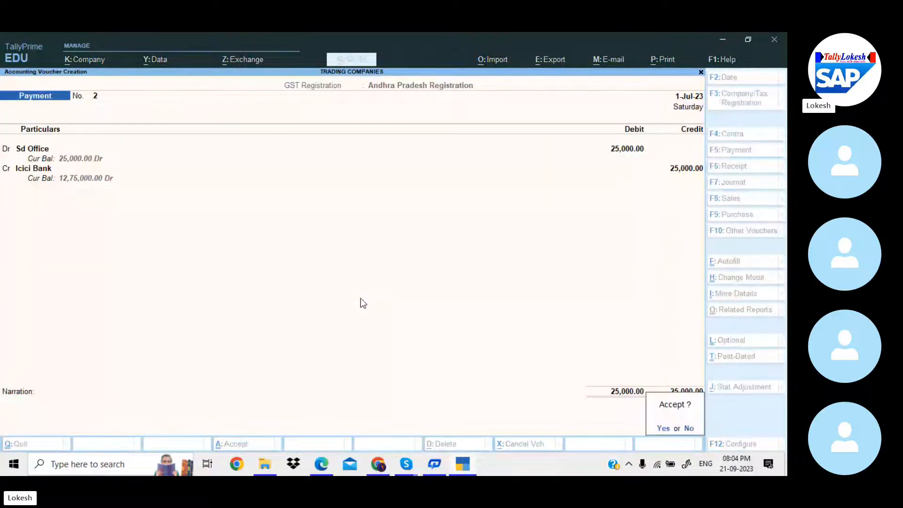
key("Return")
Find transaction 5 in the PDF material and copy the asset name Cell Phone
key("alt+Tab")
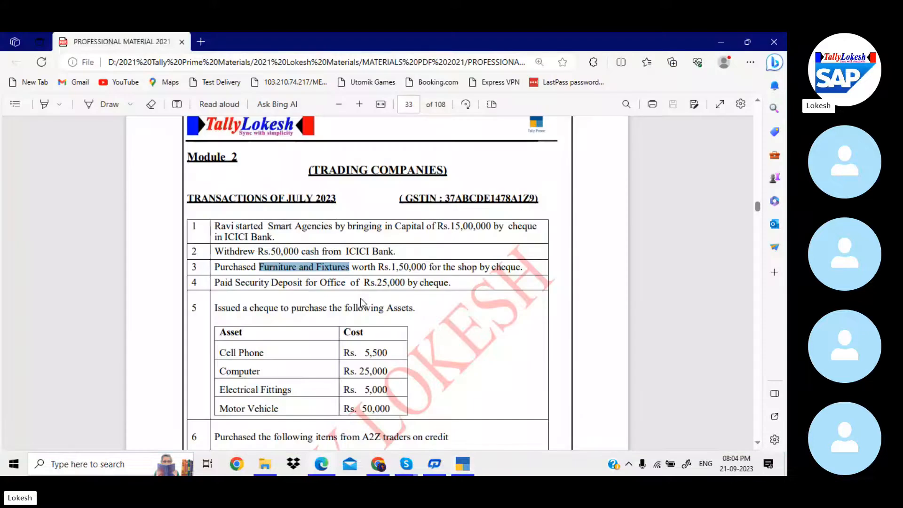
scroll(362, 303, "down", 2)
scroll(361, 302, "down", 2)
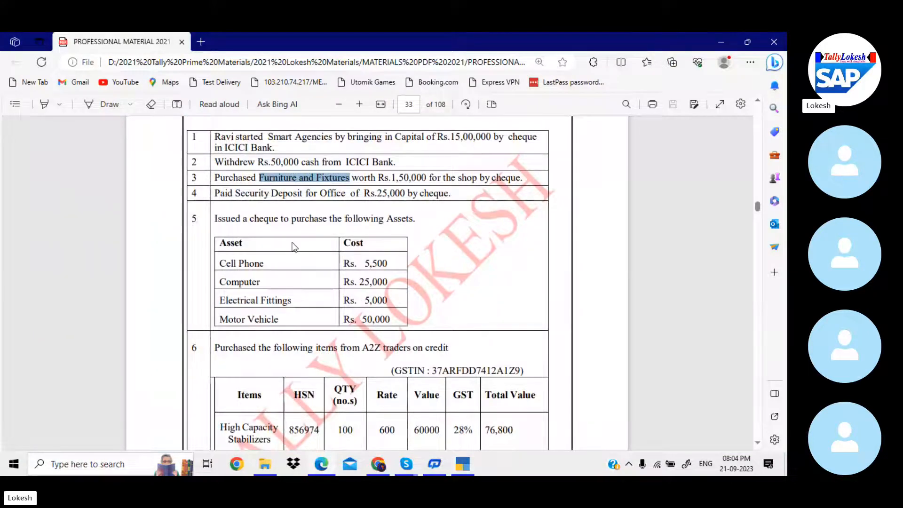
left_click_drag(220, 261, 266, 262)
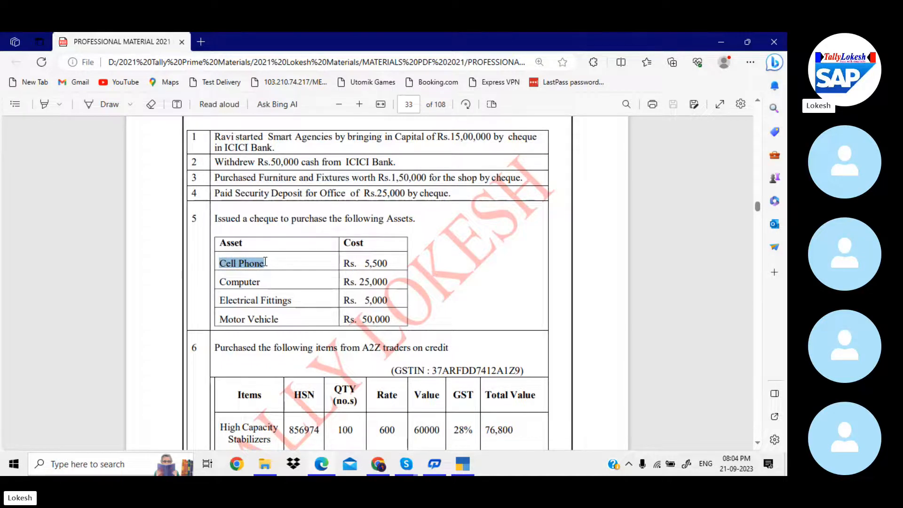
Create a ledger named Cell Phone under Fixed Assets as the debit ledger of the new payment voucher
key("alt+Tab")
key("alt+c")
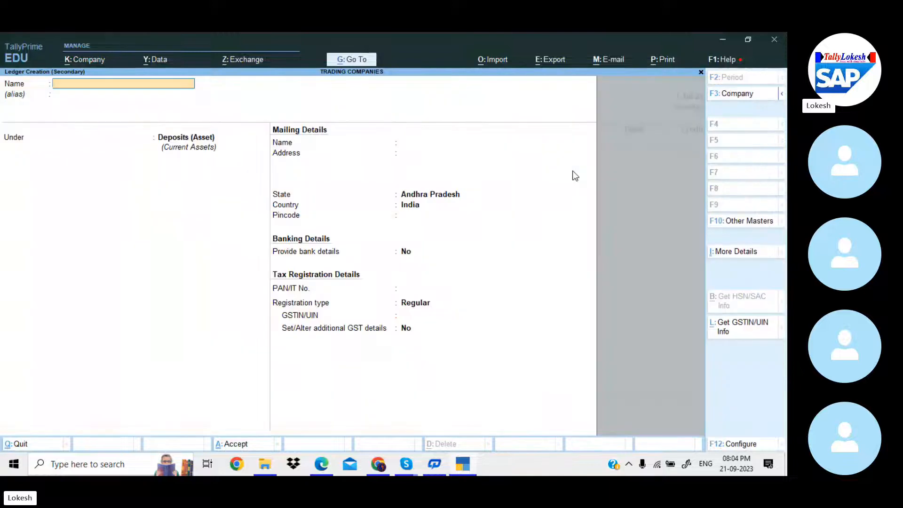
key("ctrl+alt+v")
key("Return")
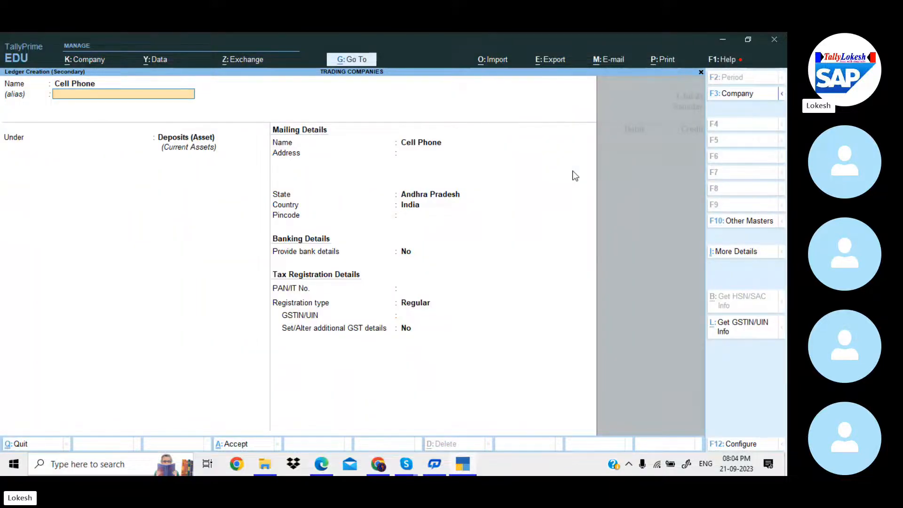
key("Return")
type("fix")
key("Return")
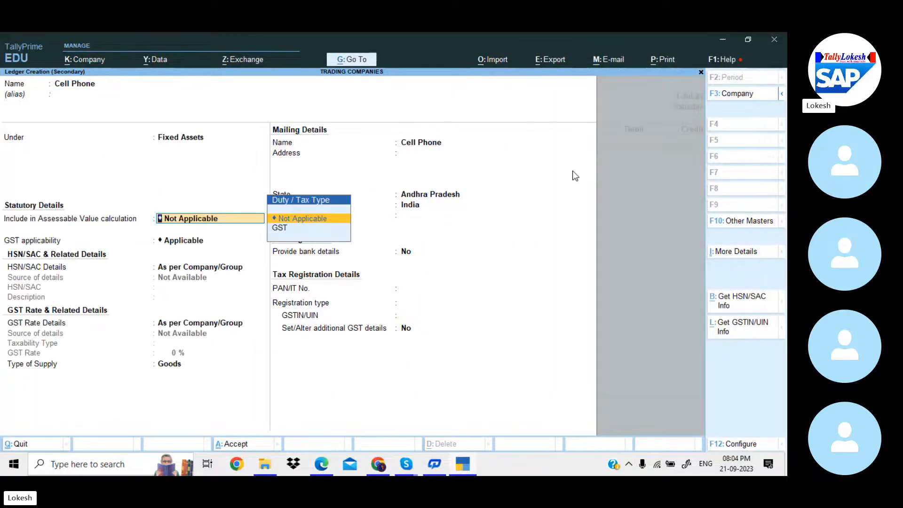
key("ctrl+a")
Check the Cell Phone cost in the PDF material and debit the Cell Phone ledger with 5500
key("alt+Tab")
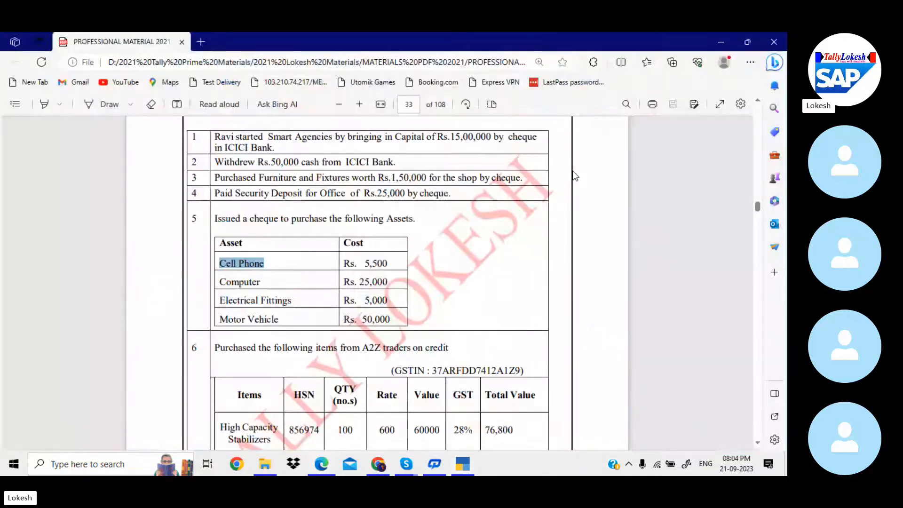
key("alt+Tab")
type("5500")
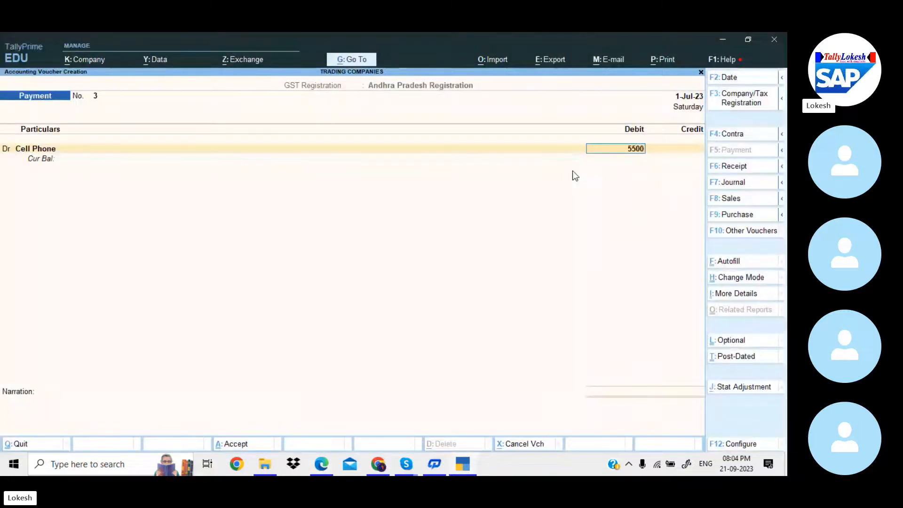
key("Return")
Add a second debit line with a new ledger named Computer under Fixed Assets, copying the asset name from the PDF material
type("d")
key("Return")
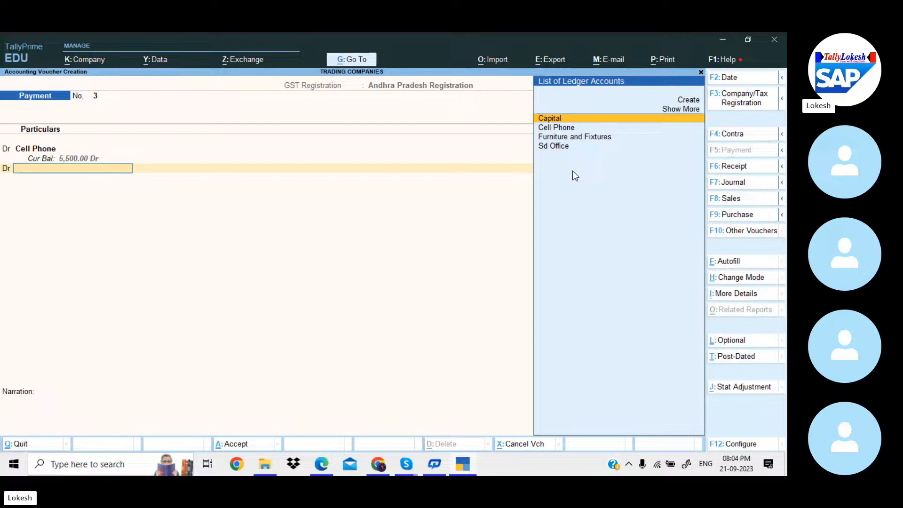
key("alt+c")
key("alt+Tab")
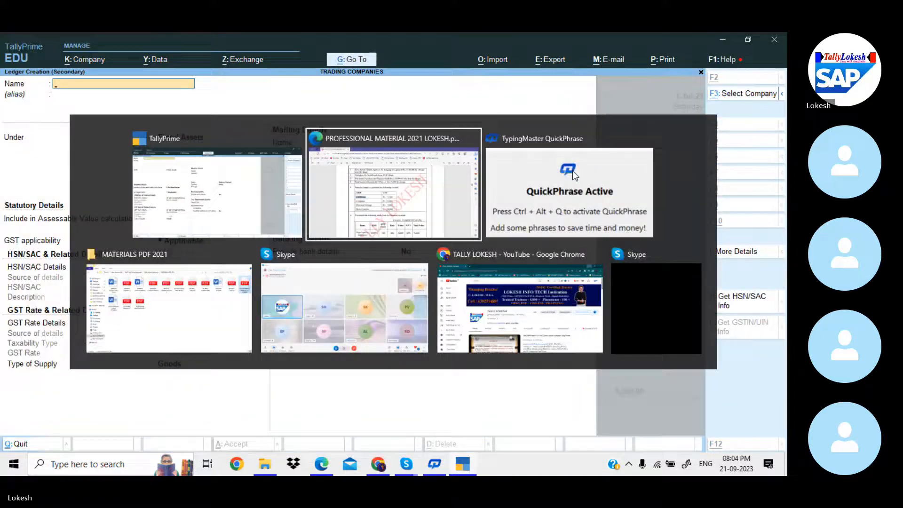
left_click_drag(217, 282, 266, 283)
key("ctrl+c")
key("alt+Tab")
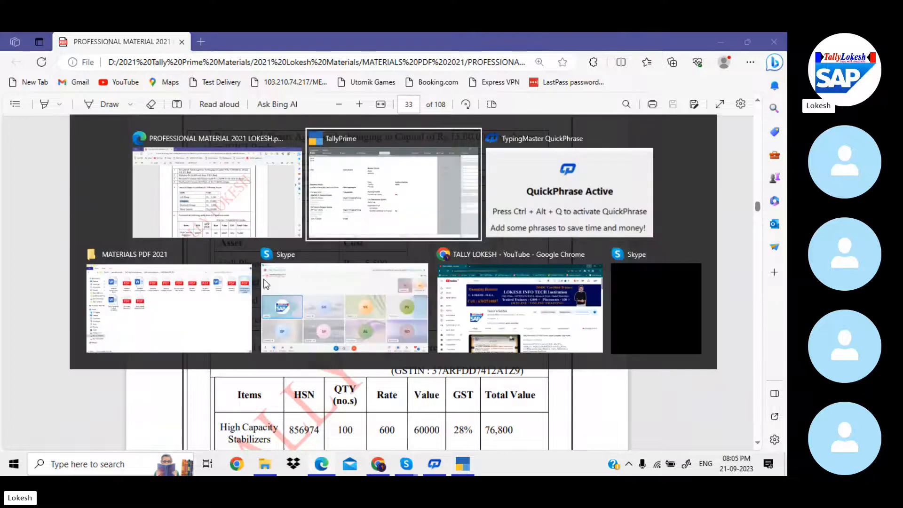
key("ctrl+alt+v")
key("Return")
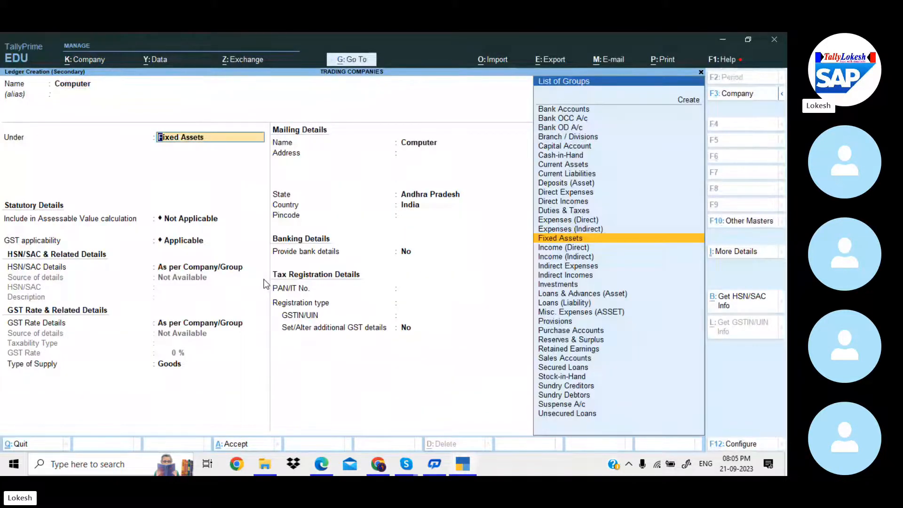
key("ctrl+a")
Check the Computer cost in the PDF material and debit the Computer ledger with 25000
key("alt+Tab")
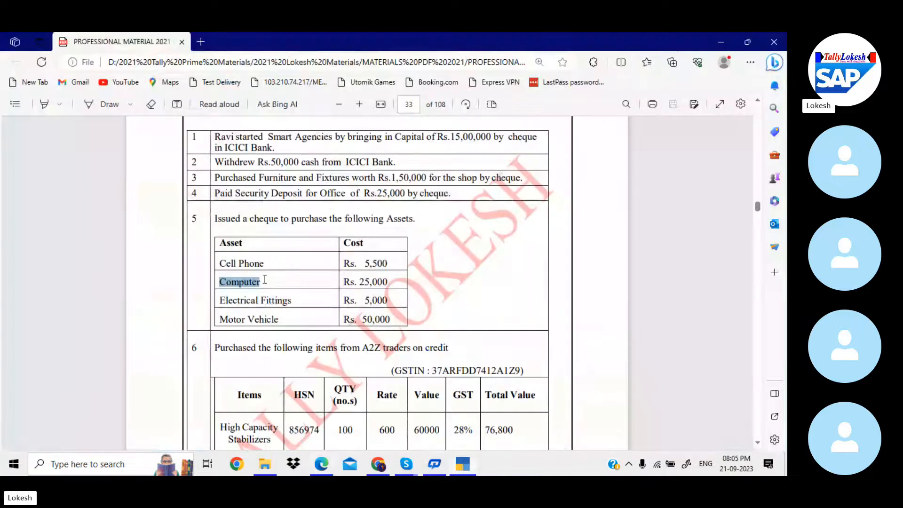
key("alt+Tab")
type("25,")
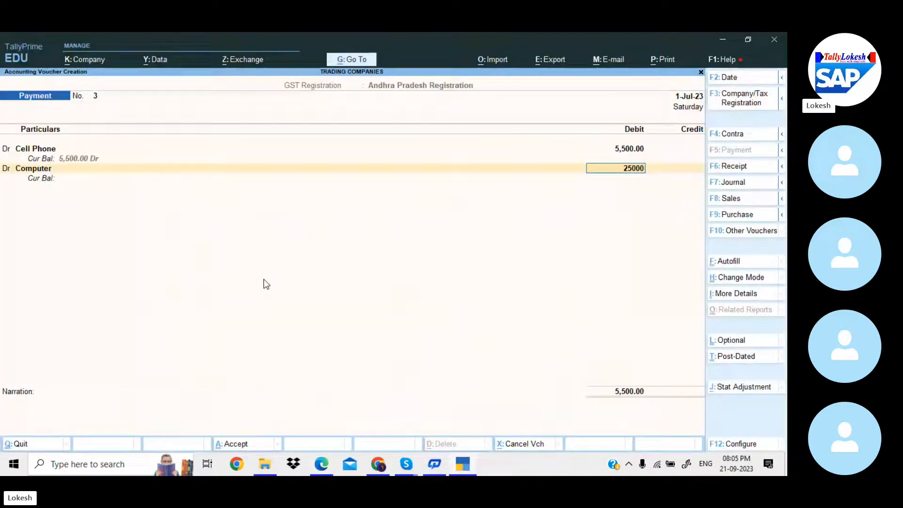
type("000")
key("Return")
Add a third debit line with a new Fixed Assets ledger named Electrical Fittings, copying the name from the PDF material
key("d")
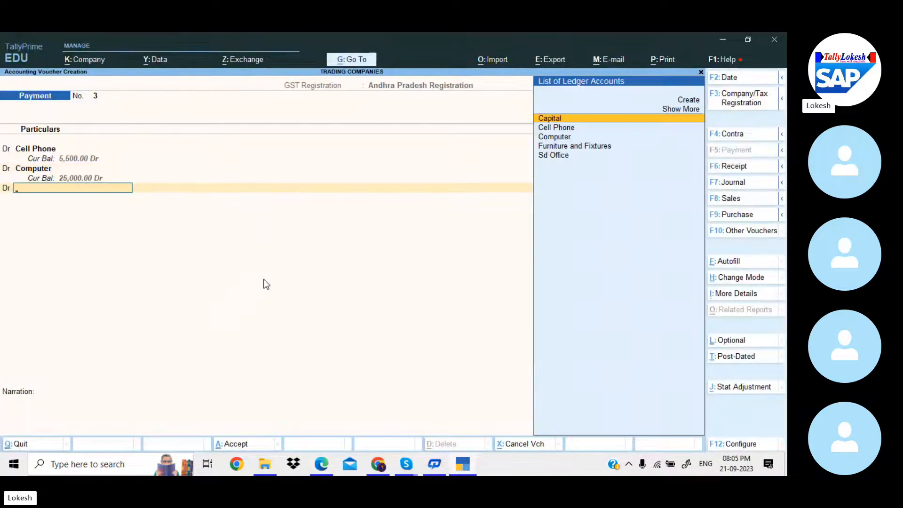
key("alt+c")
key("alt+Tab")
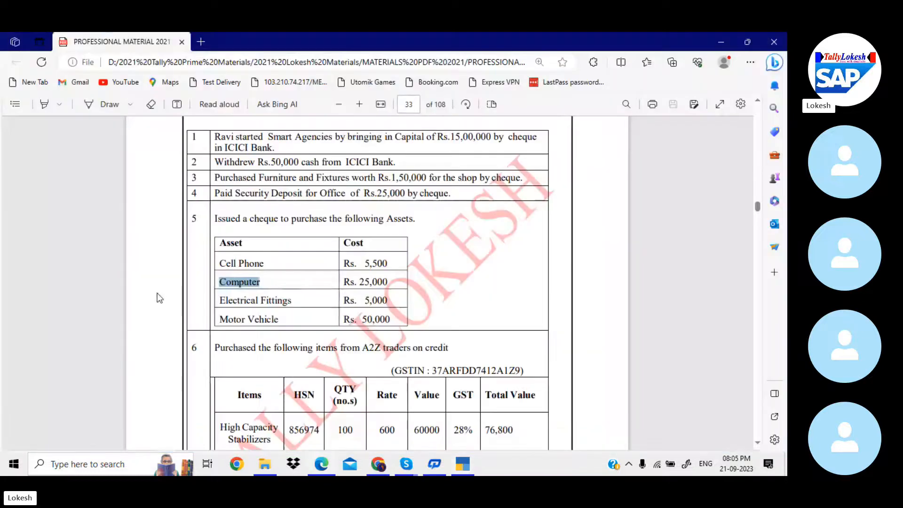
left_click_drag(219, 300, 298, 300)
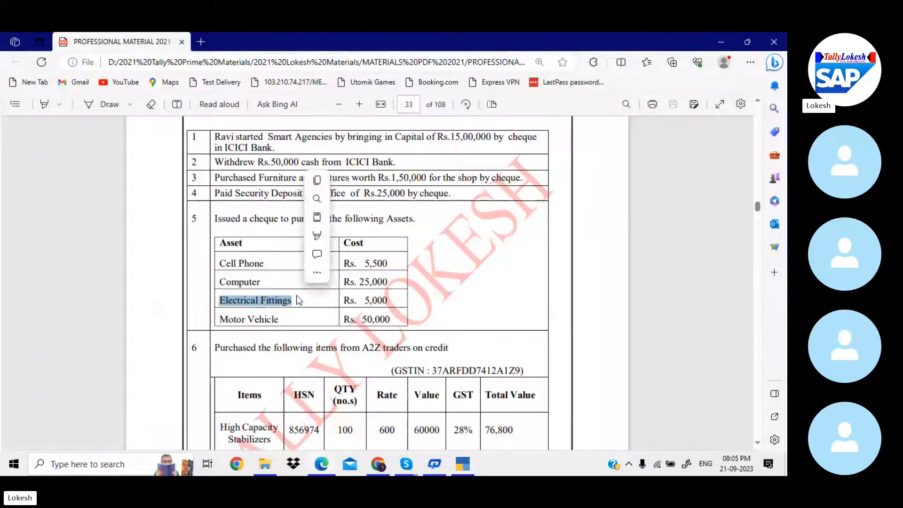
key("ctrl+c")
key("alt+Tab")
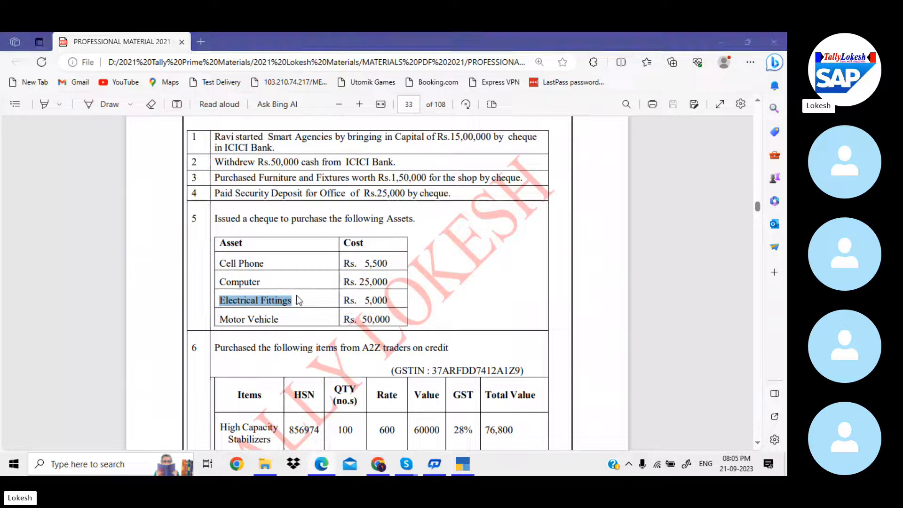
key("ctrl+alt+v")
key("ctrl+a")
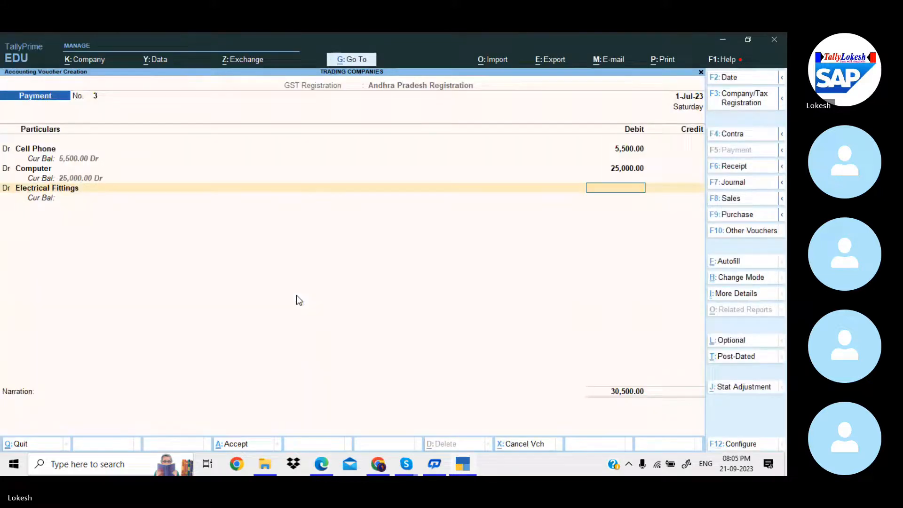
Check the Electrical Fittings cost in the PDF material and debit that ledger with 5000
key("alt+Tab")
key("alt+Tab")
type("5000")
key("Return")
Create a ledger named Motor Vehicle under Fixed Assets as the fourth debit ledger, copying its name from the PDF material
key("alt+c")
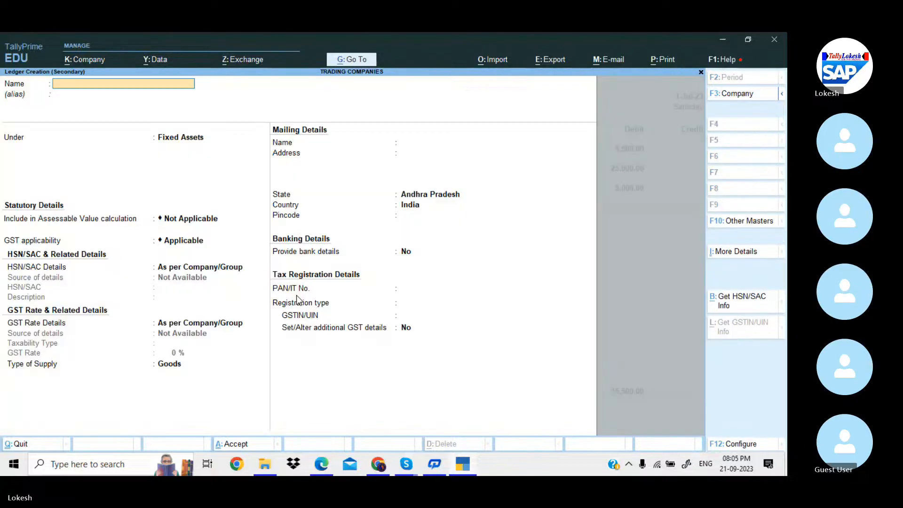
key("alt+Tab")
left_click_drag(219, 319, 286, 316)
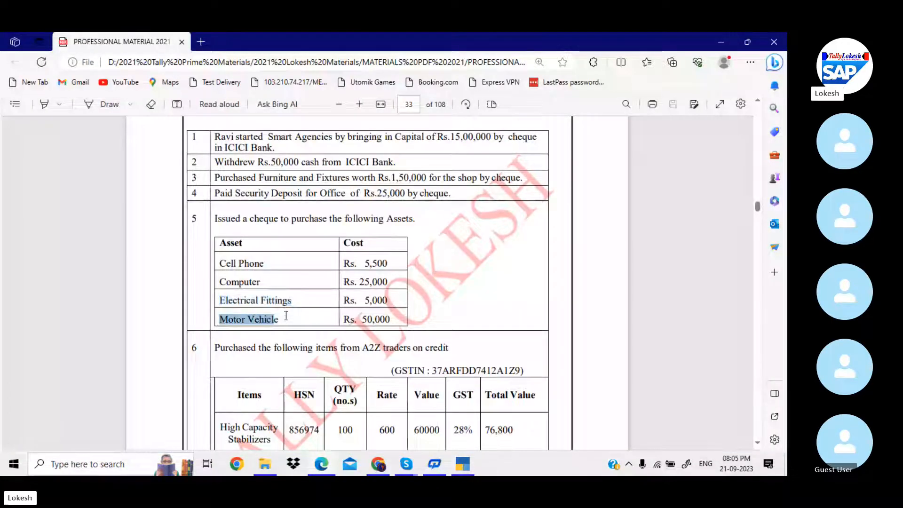
left_click(223, 319)
left_click_drag(220, 319, 279, 321)
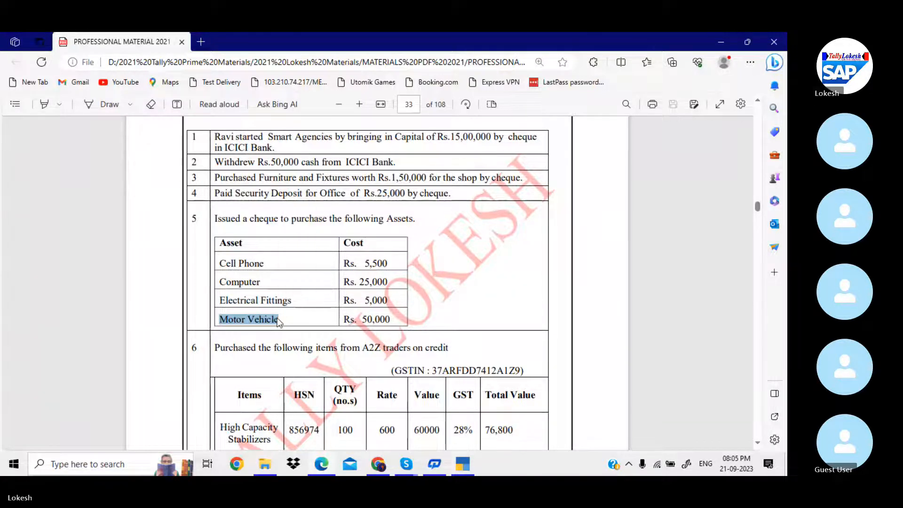
key("alt+Tab")
key("ctrl+v")
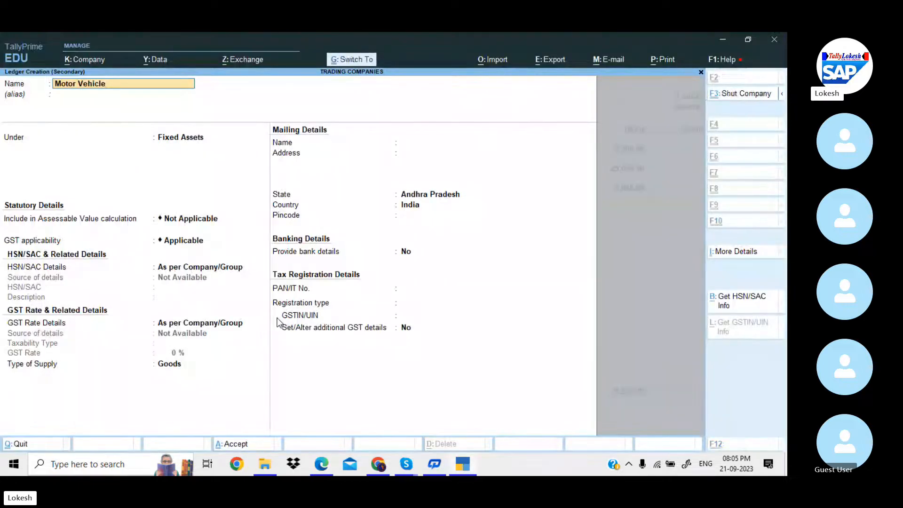
key("ctrl+a")
Check the Motor Vehicle cost in the PDF material and debit that ledger with 50,000.00
key("alt+Tab")
key("alt+Tab")
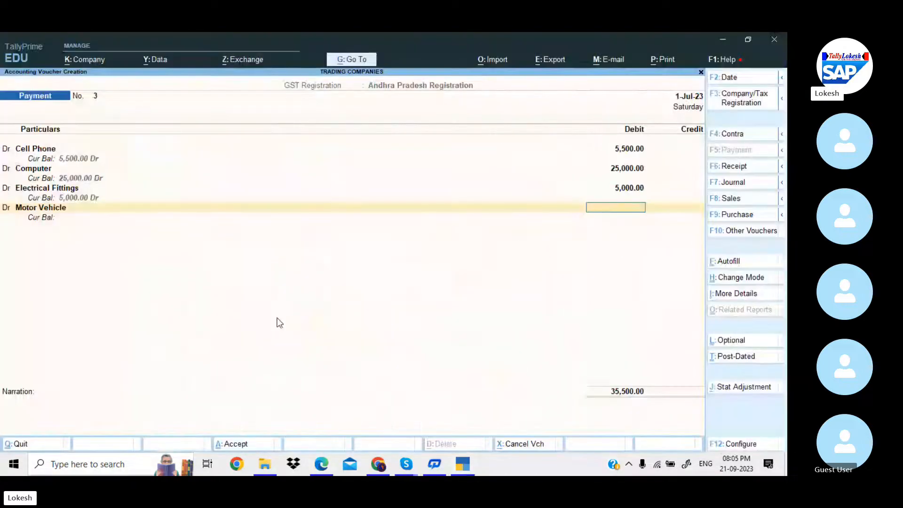
key("Return")
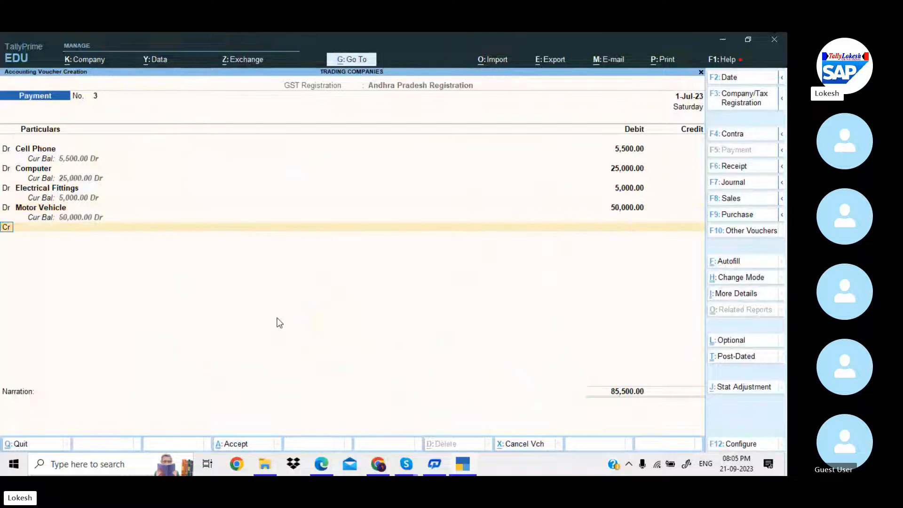
Credit Icici Bank with 85,500.00 as a Cheque dated 1-Jul-23, without an instrument number, and save the payment voucher
key("Return")
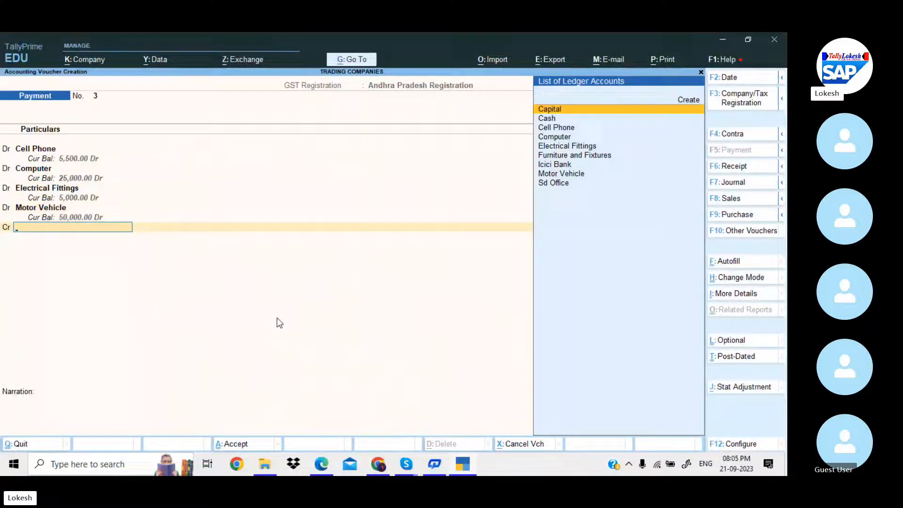
type("i")
key("Return")
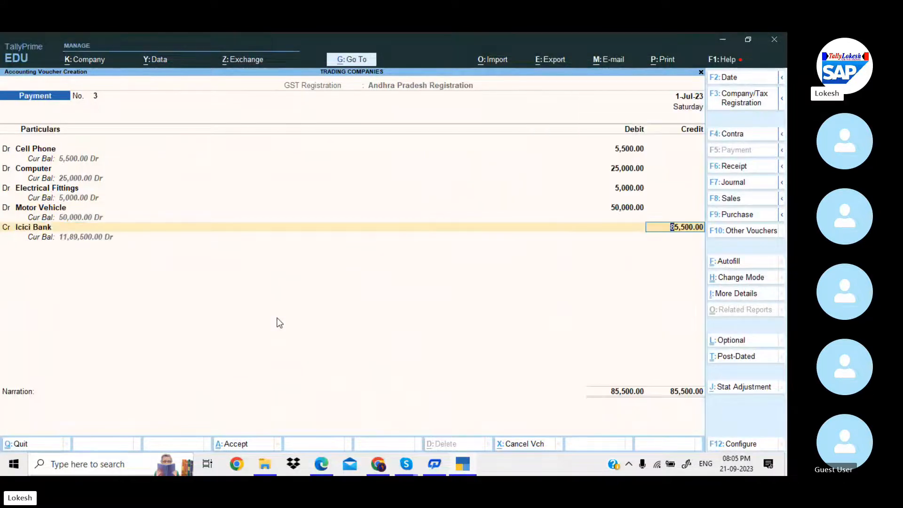
key("Return")
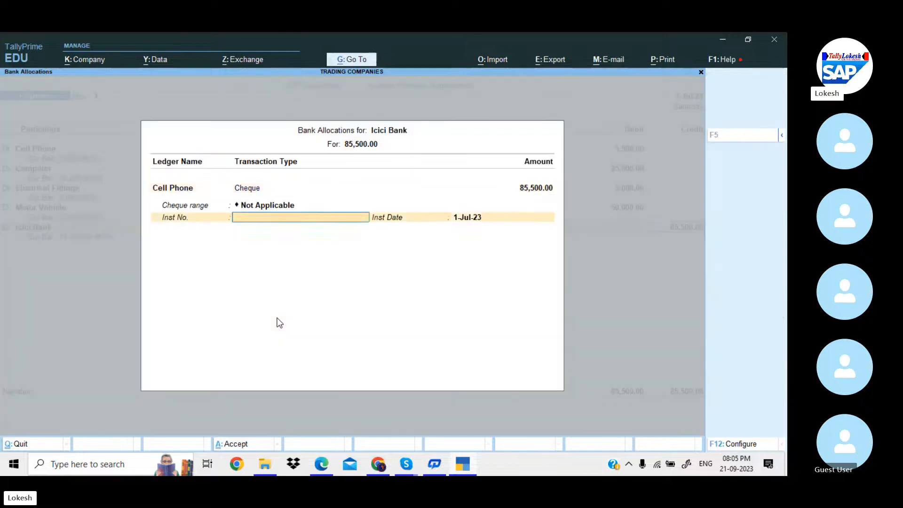
key("Return")
key("Return")
key("Return")
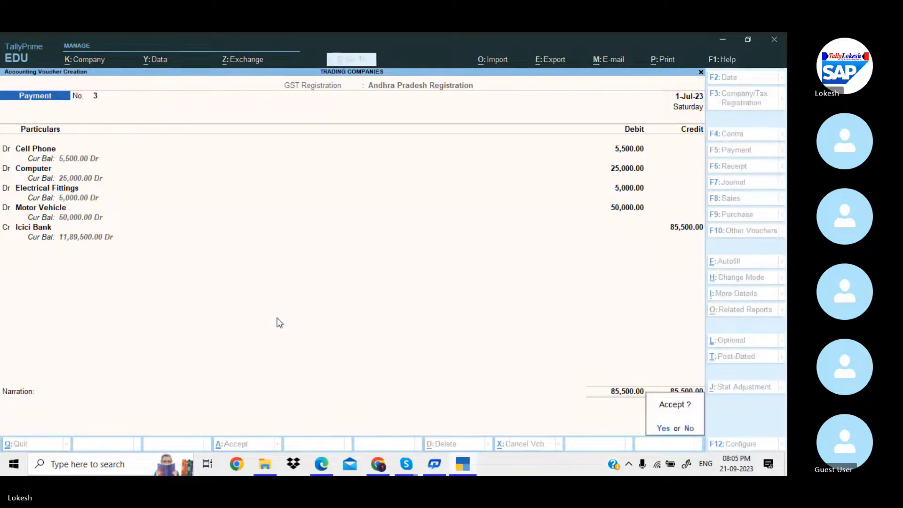
key("Return")
Read transaction 6 in the PDF material and start a Purchase voucher, leaving the supplier invoice number and date blank
key("alt+Tab")
scroll(278, 318, "down", 2)
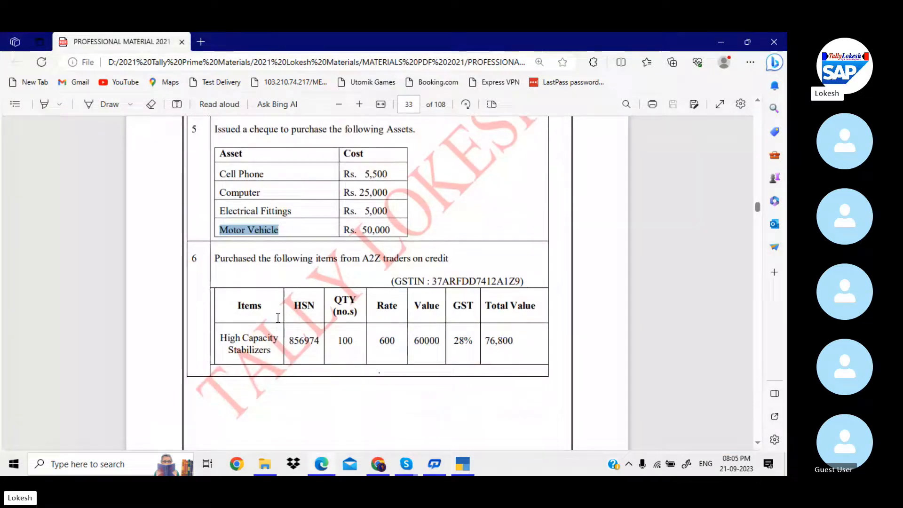
key("alt+Tab")
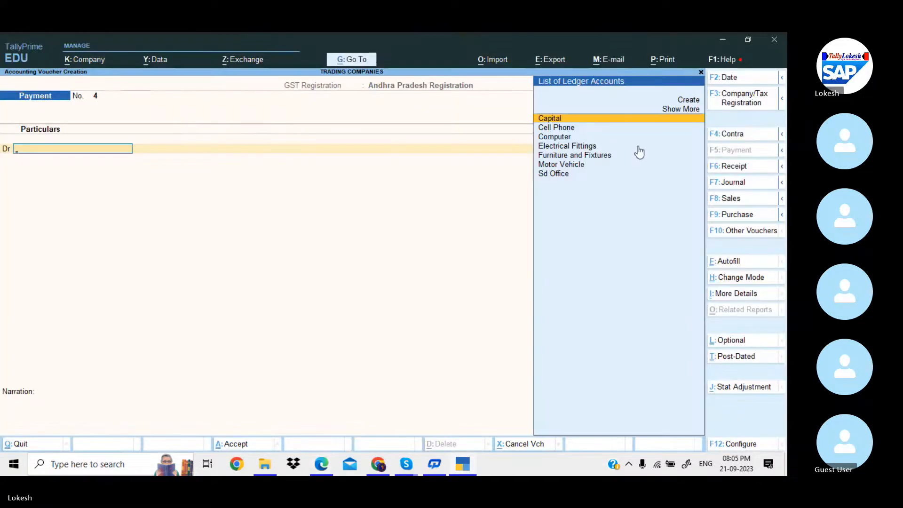
left_click(730, 216)
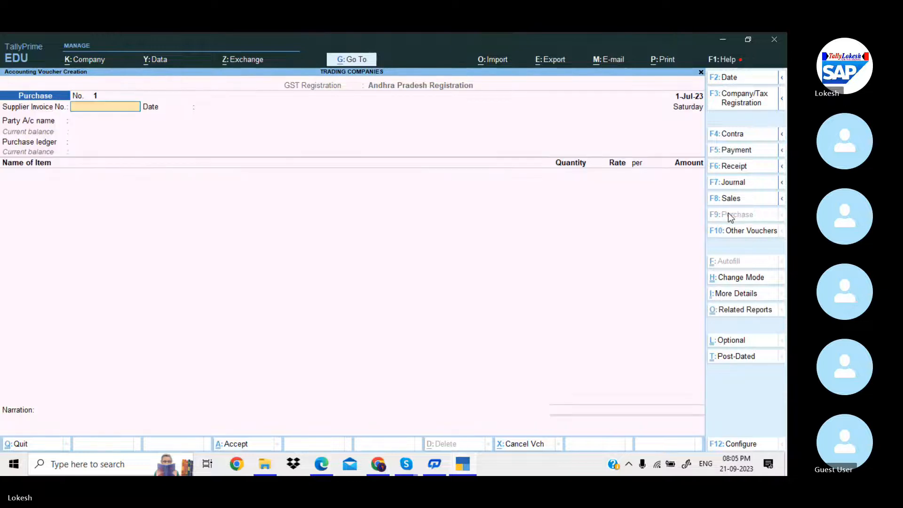
key("Return")
key("Return")
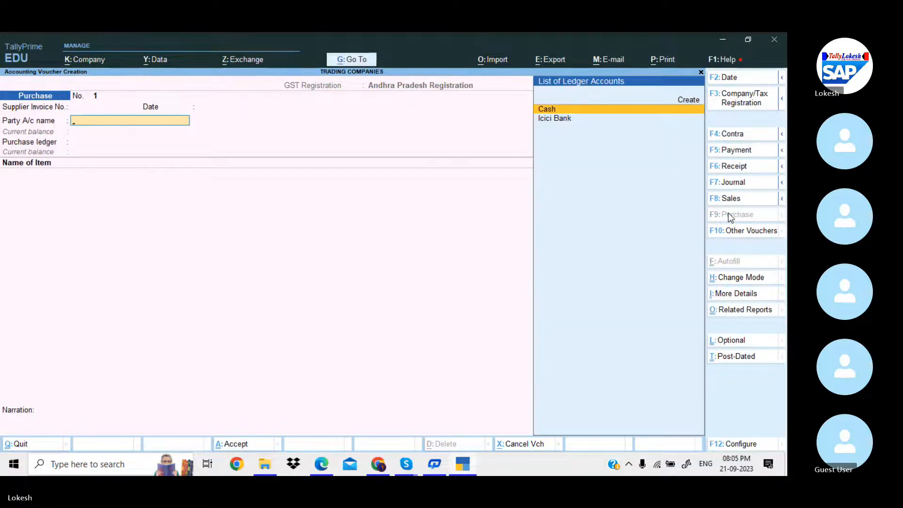
Create the party ledger A2Z traders under Sundry Creditors, copying its name from the PDF, and accept the blank receipt details and default party details
key("alt+c")
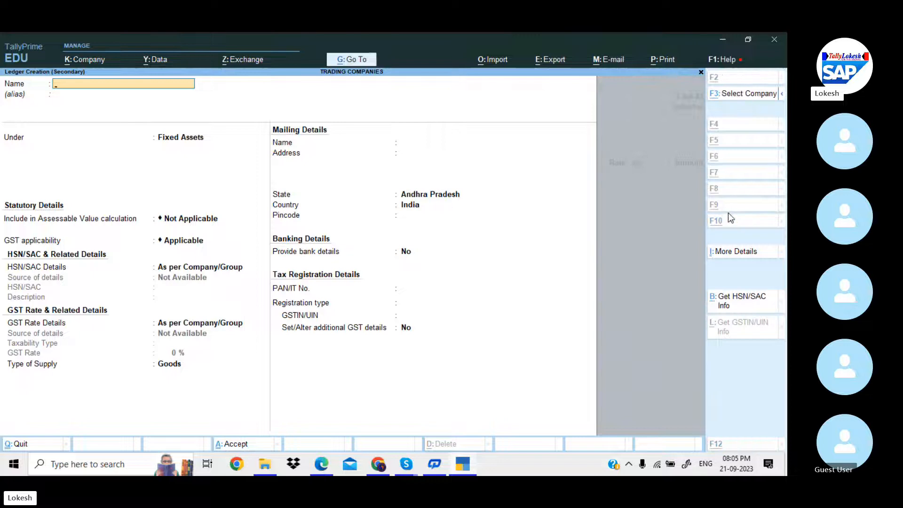
key("alt+Tab")
left_click_drag(362, 261, 408, 261)
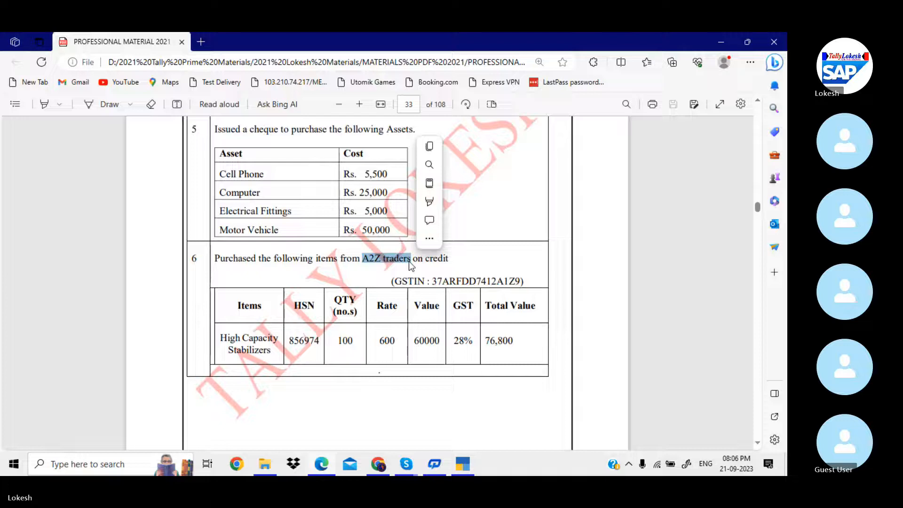
left_click(463, 466)
key("Return")
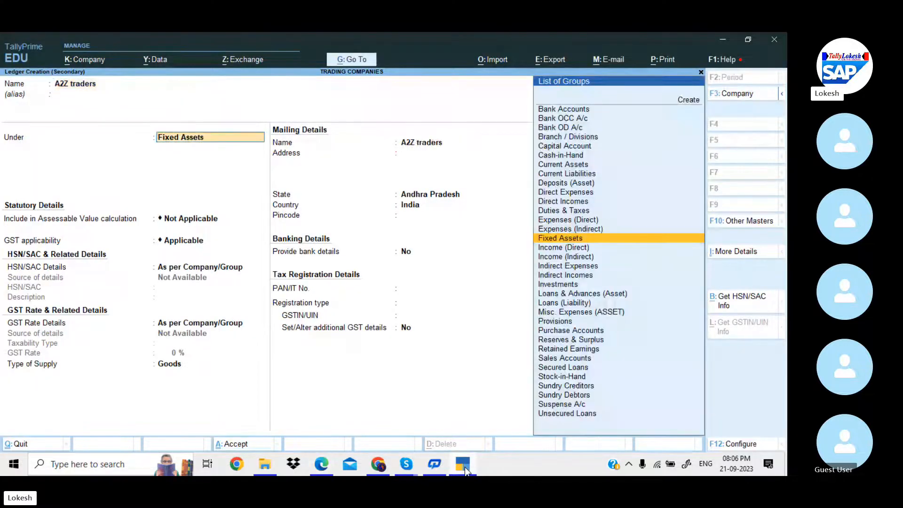
type("Sun")
key("Return")
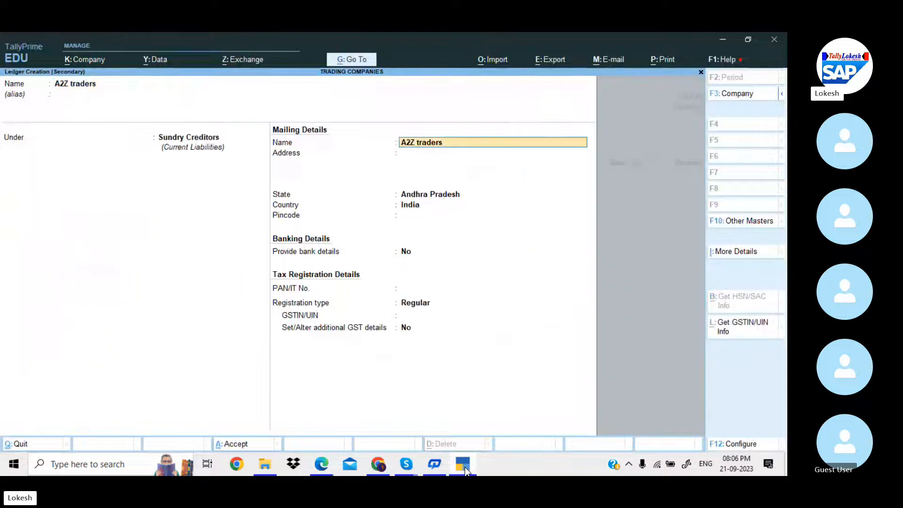
key("ctrl+a")
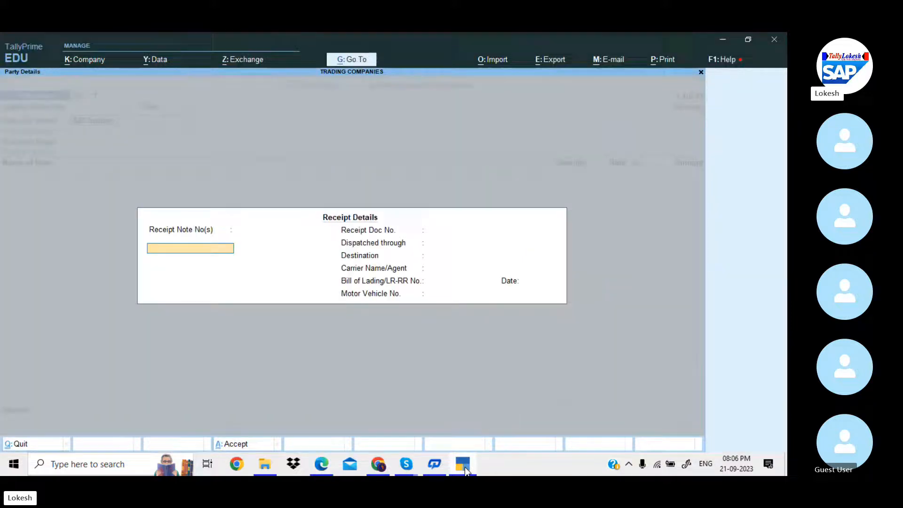
key("Return")
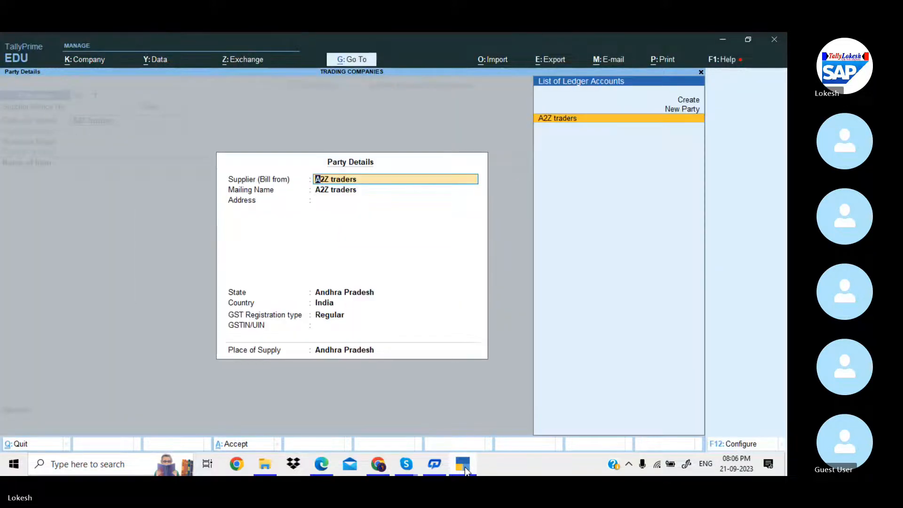
key("ctrl+a")
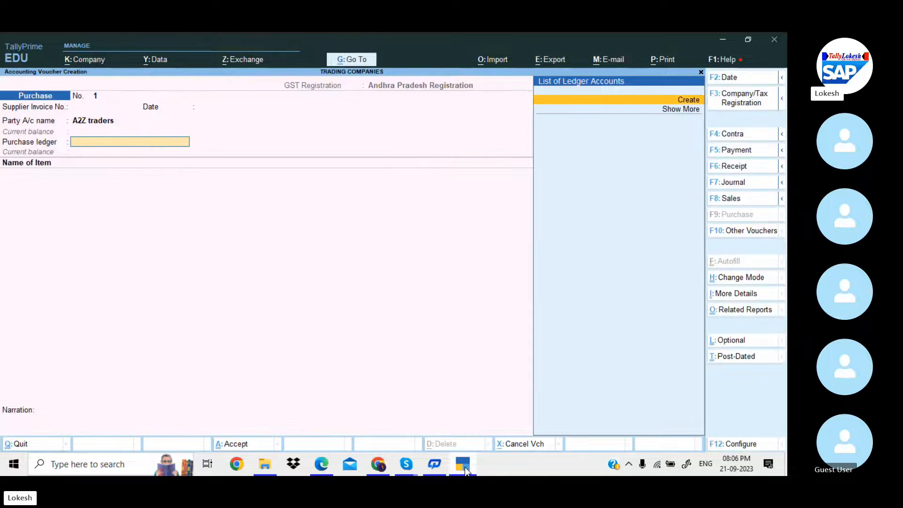
Create the ledger Purchase under Purchase Accounts, leaving the ledger type Not Applicable and GST applicability Applicable
key("Return")
type("Purchase")
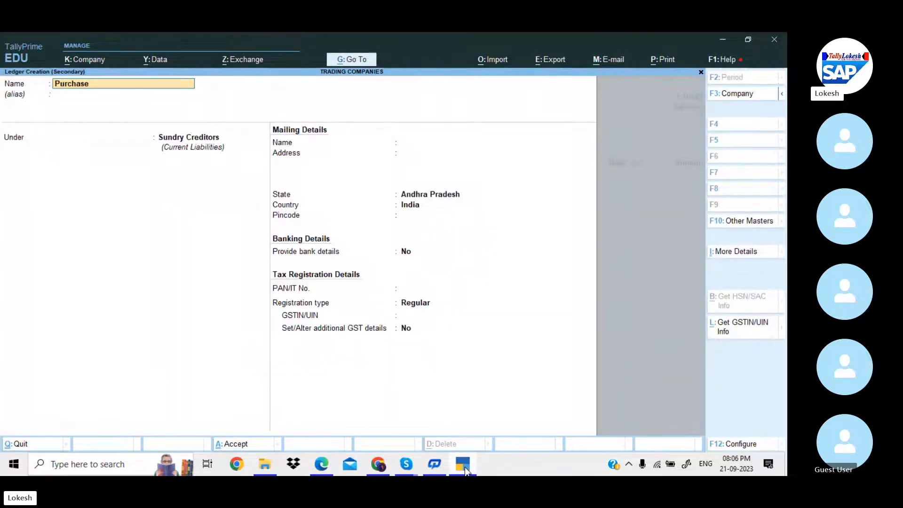
key("Return")
key("Return")
type("Pu")
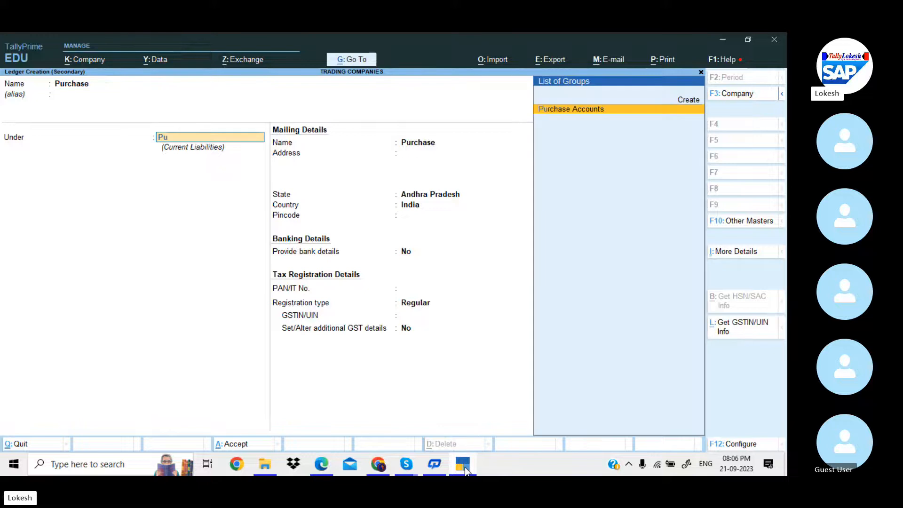
key("Return")
key("Return")
key("Return")
key("Return")
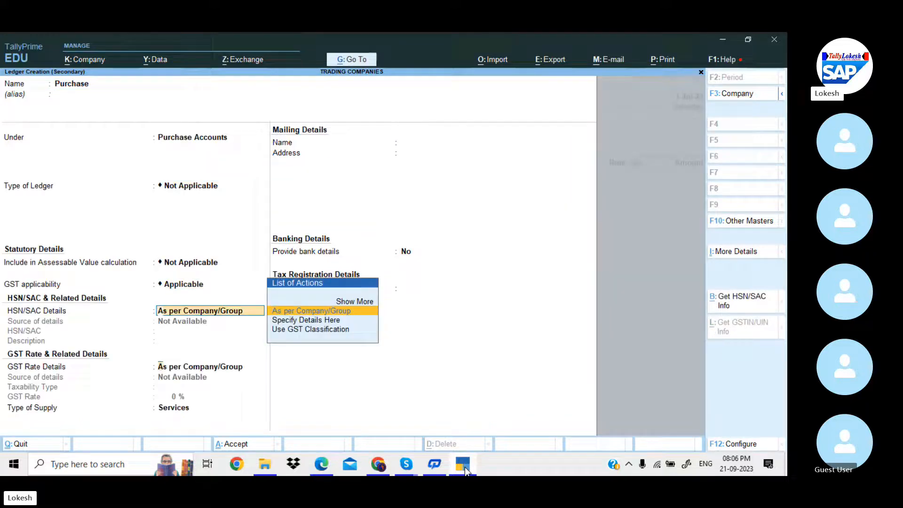
Keep the Purchase ledger's HSN/SAC and GST rate details As per Company/Group, set its type of supply to Goods and save the ledger
key("Return")
key("Return")
key("Up")
key("Return")
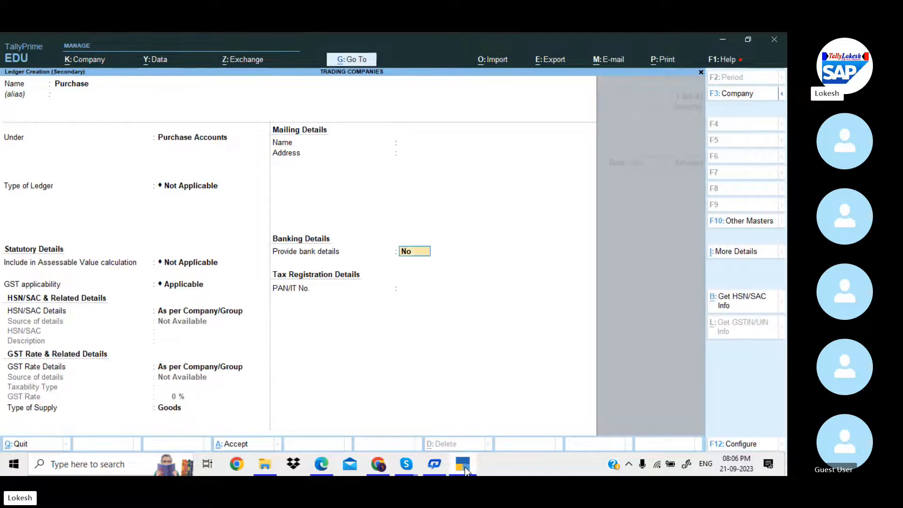
key("Return")
key("Return")
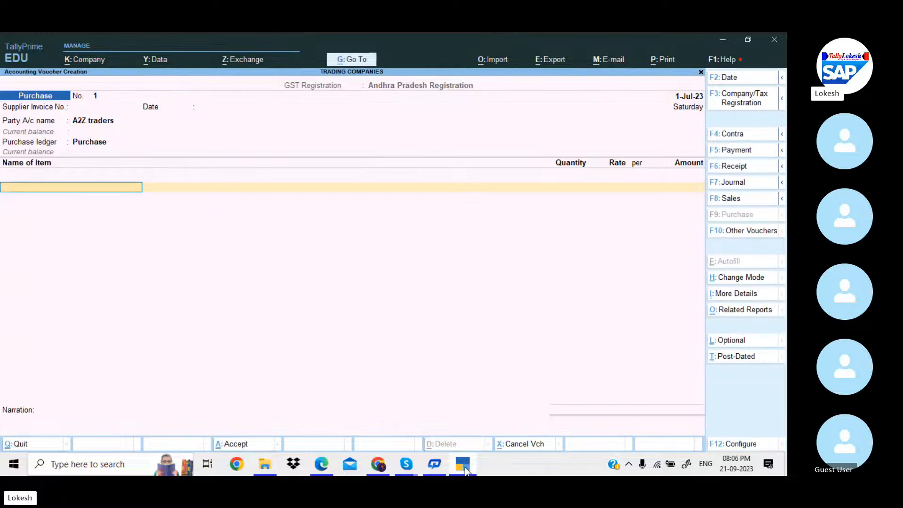
Start a new stock item named High Capacity Stabilizers, copying the name from the PDF and removing the extra spaces
key("alt+c")
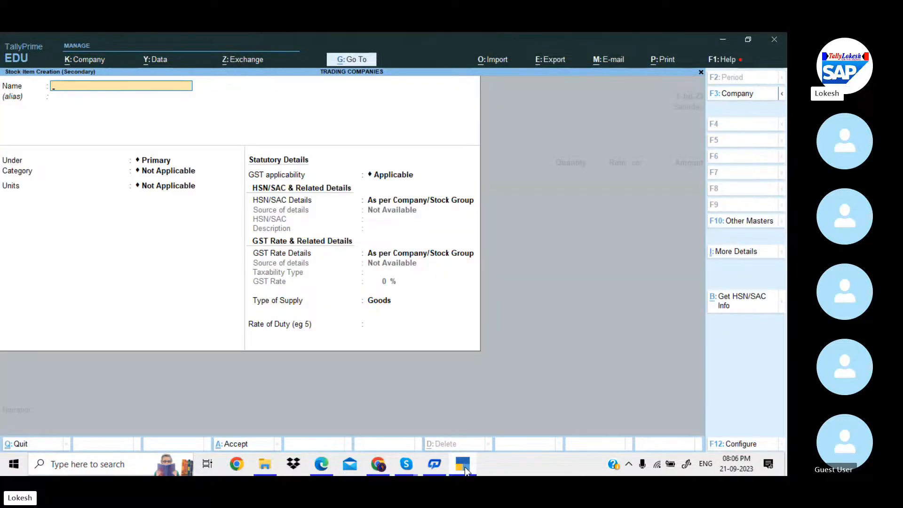
key("alt+Tab")
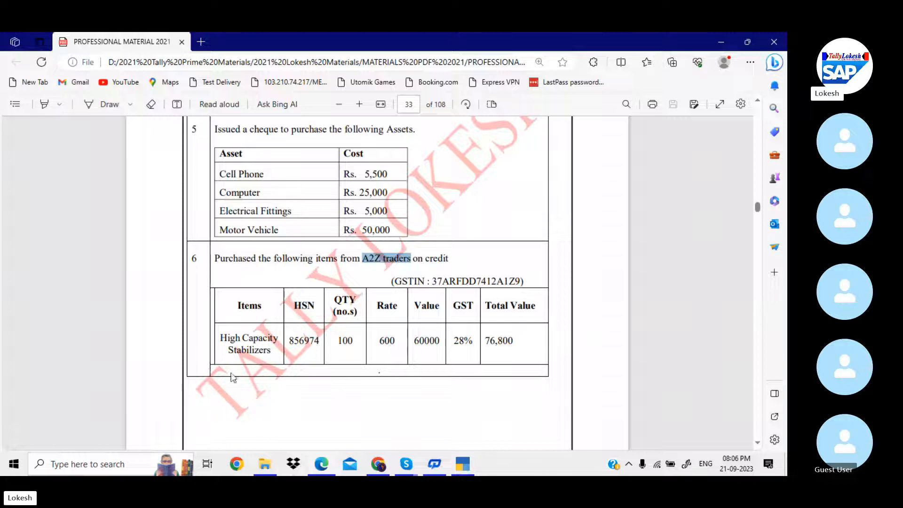
left_click_drag(224, 338, 275, 354)
key("ctrl+c")
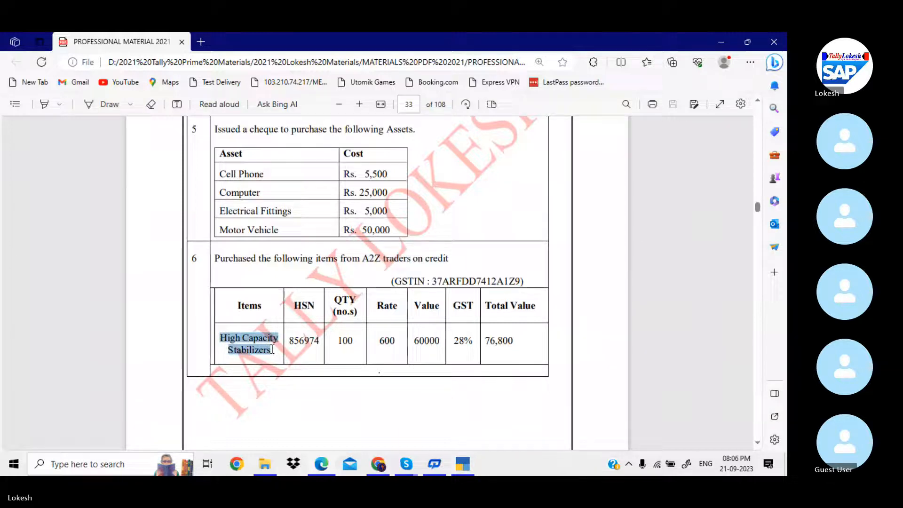
left_click(463, 465)
key("ctrl+v")
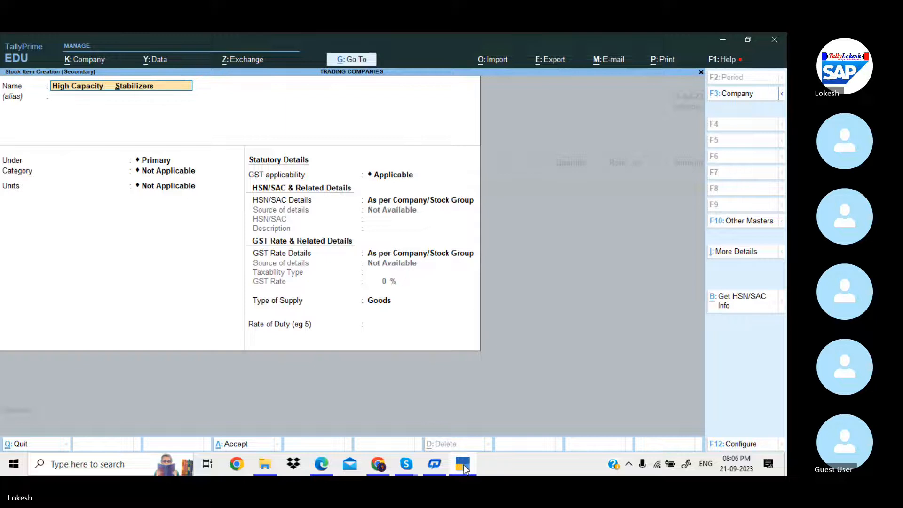
key("BackSpace")
key("BackSpace")
key("BackSpace")
key("BackSpace")
key("Return")
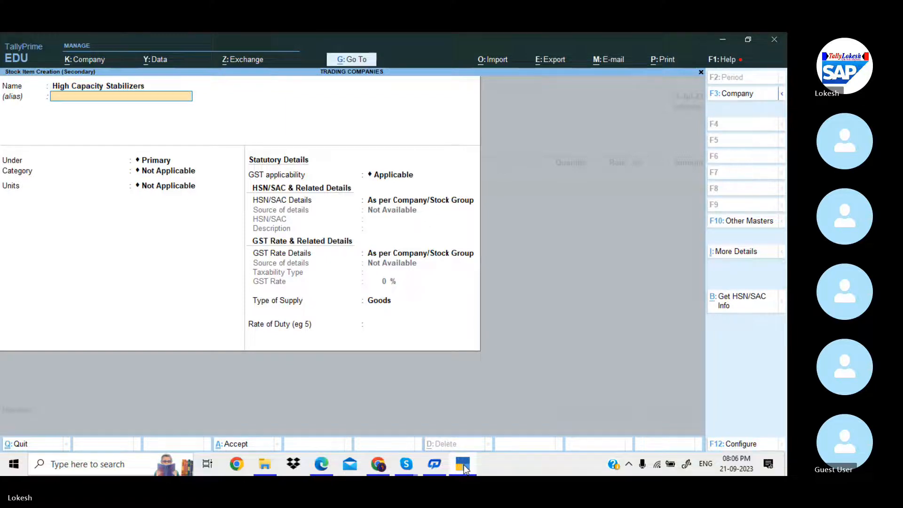
Create the stock group Stabilizers under Primary with default settings and place the stock item under it
key("Return")
key("alt+c")
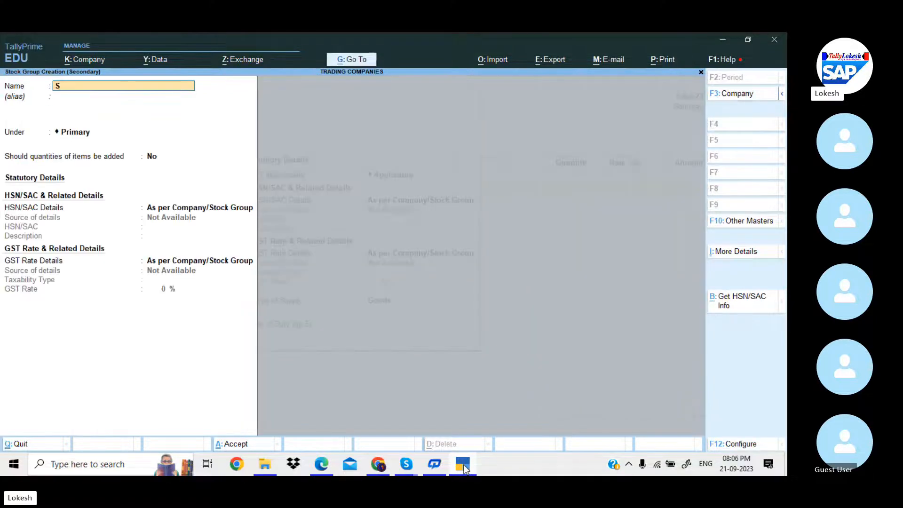
type("Stabilizers")
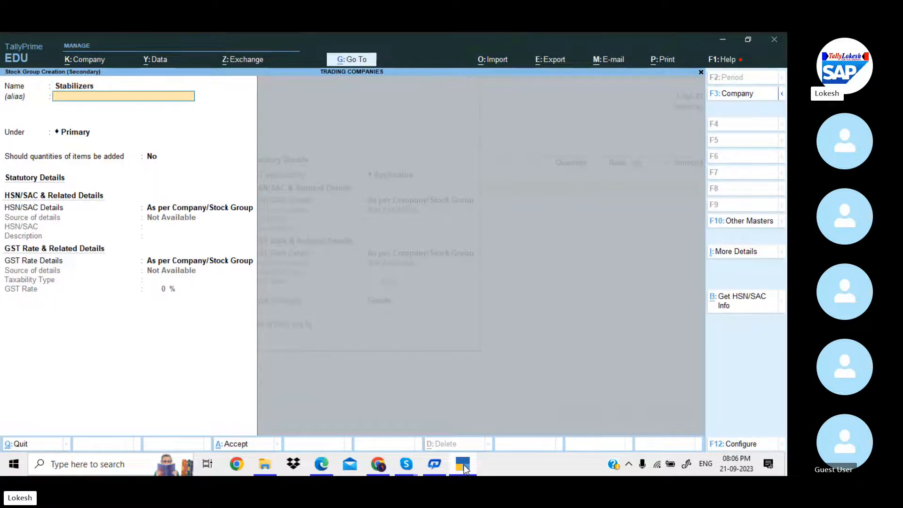
key("Return")
key("Return")
key("Return")
key("Return")
key("Return")
key("Return")
key("Return")
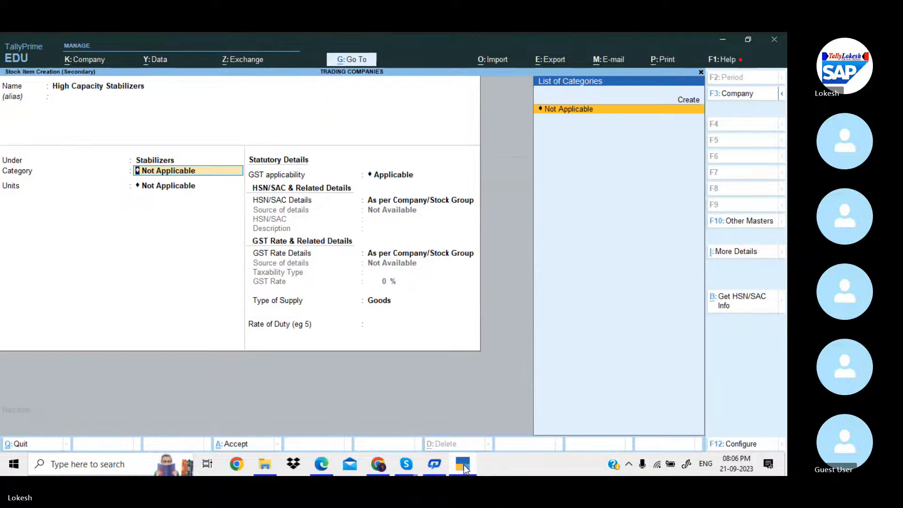
Leave the category Not Applicable and create the simple unit nos with the quantity code NOS-NUMBERS for the stock item
key("Return")
key("alt+c")
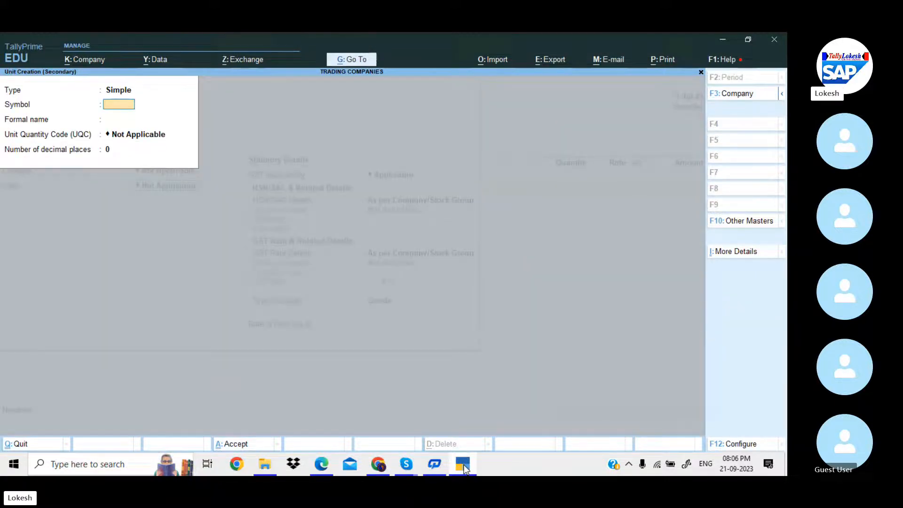
type("nos")
key("Return")
key("Return")
type("n")
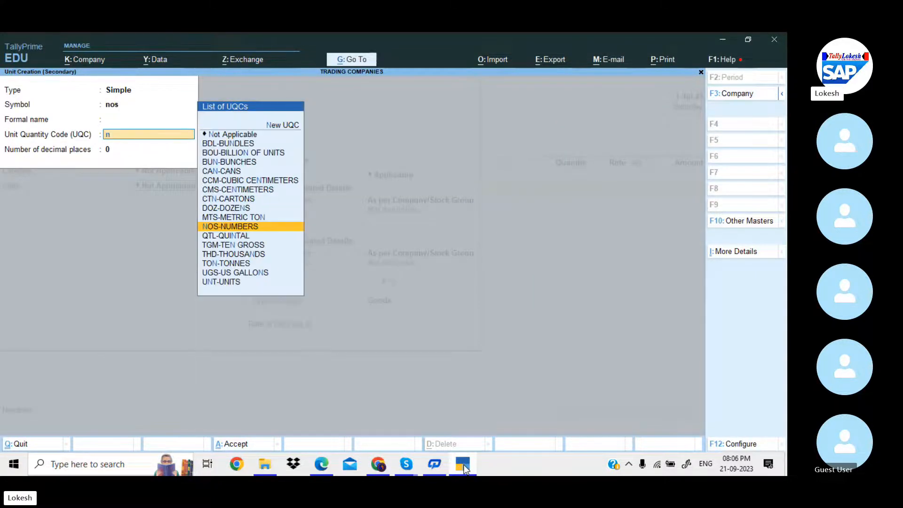
key("Return")
key("Return")
key("Return")
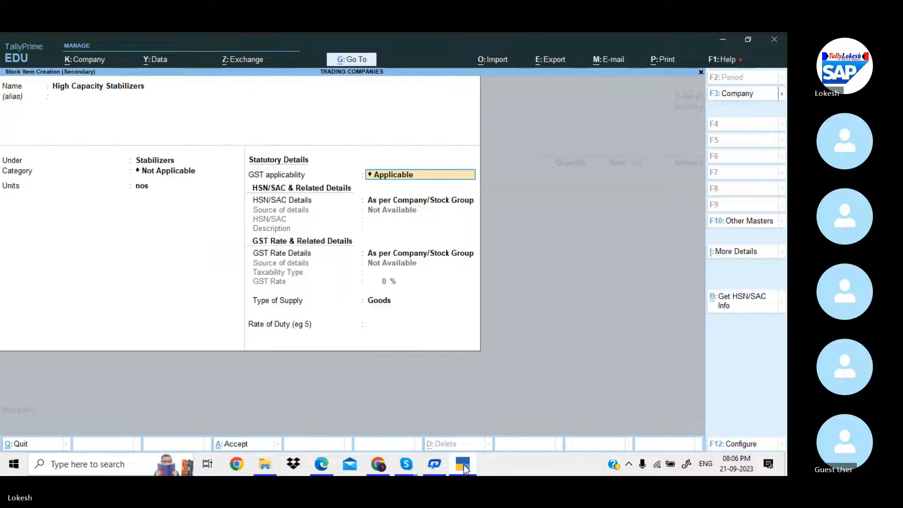
Specify the stock item's HSN/SAC details directly, entering 12345 as the code and leaving the description blank
key("Return")
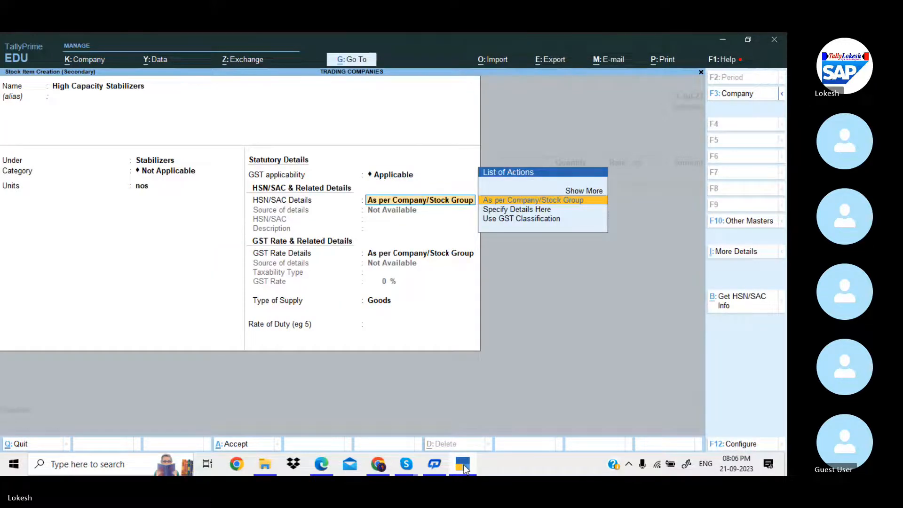
key("Down")
key("Return")
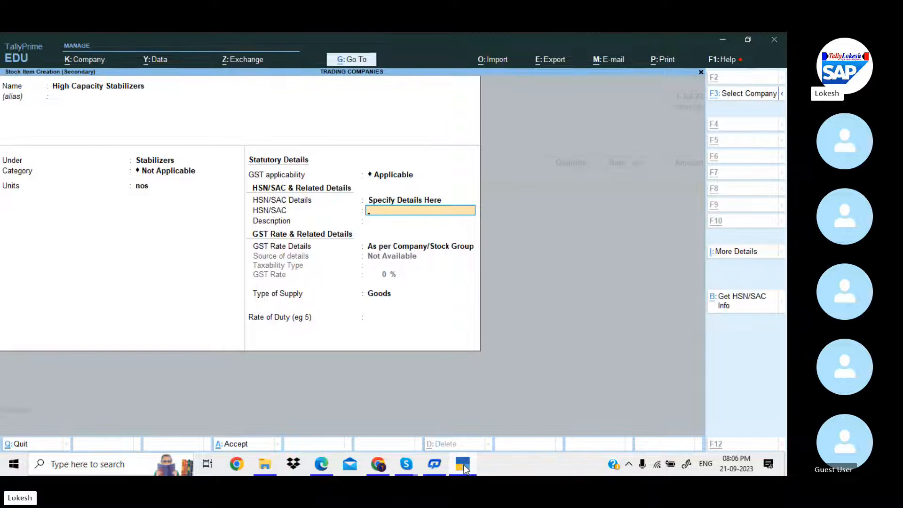
left_click(464, 465)
left_click(464, 464)
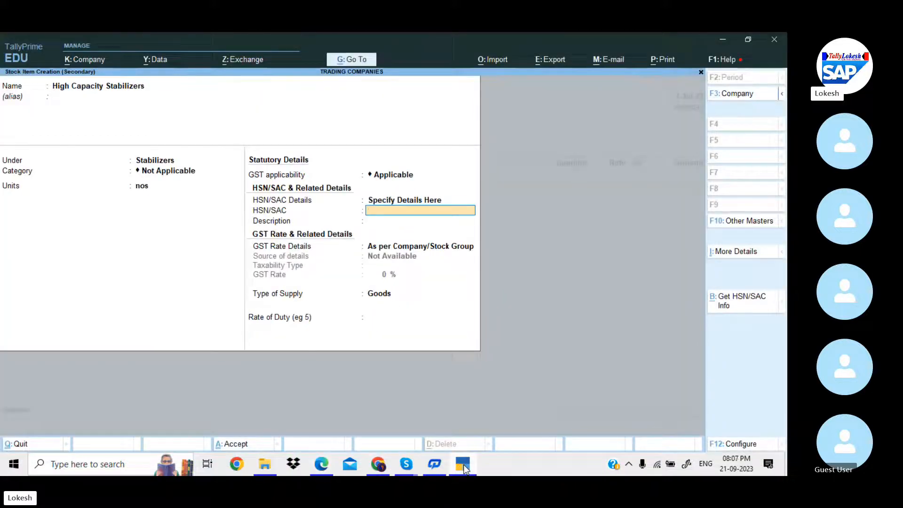
type("12")
key("Return")
key("Return")
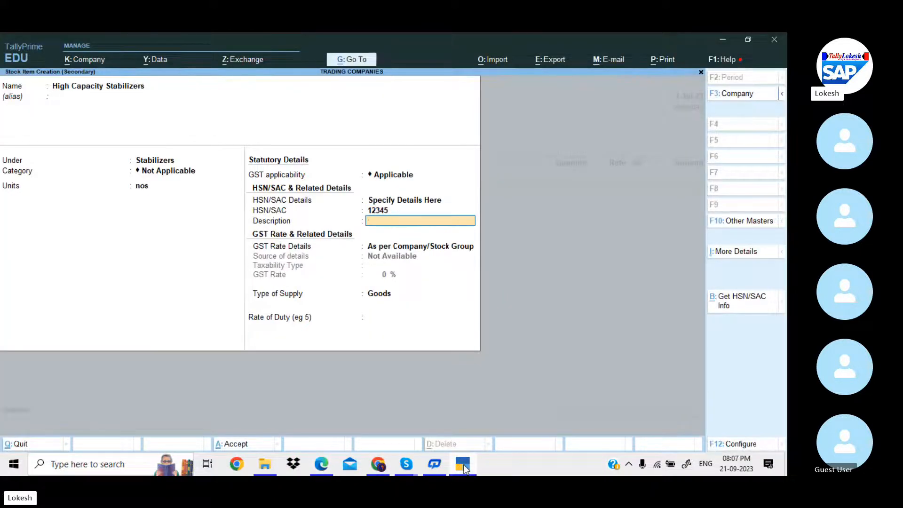
Specify the item's GST rate details as Taxable at the 28% given in the PDF, keep supply type Goods, and save the stock item
key("Down")
key("Return")
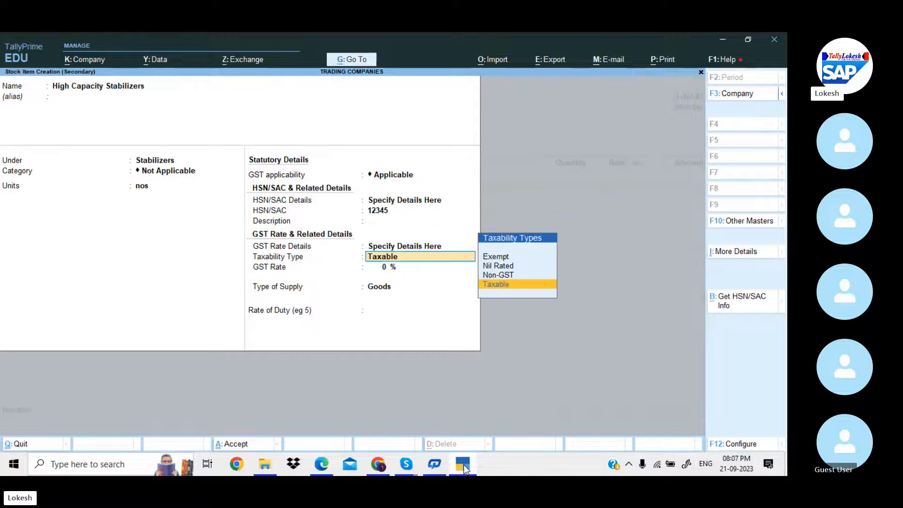
key("Return")
key("alt+Tab")
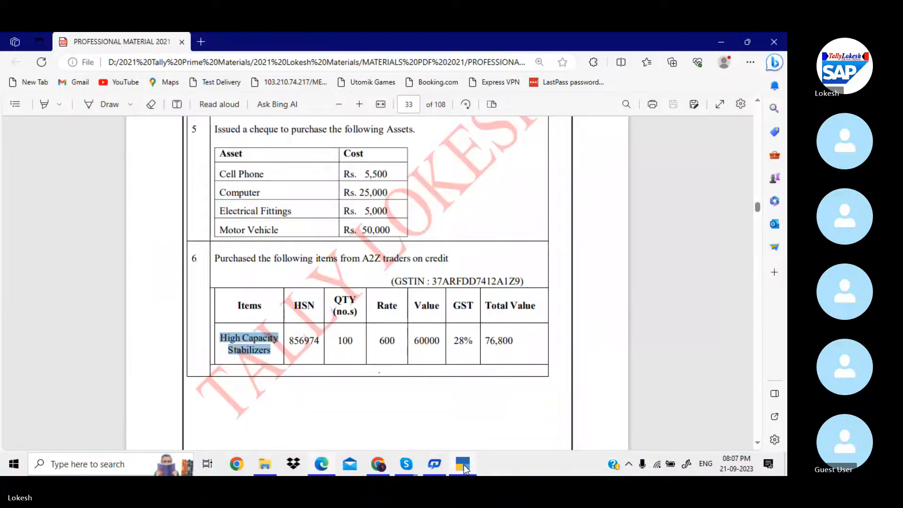
key("alt+Tab")
type("28")
key("Return")
key("Return")
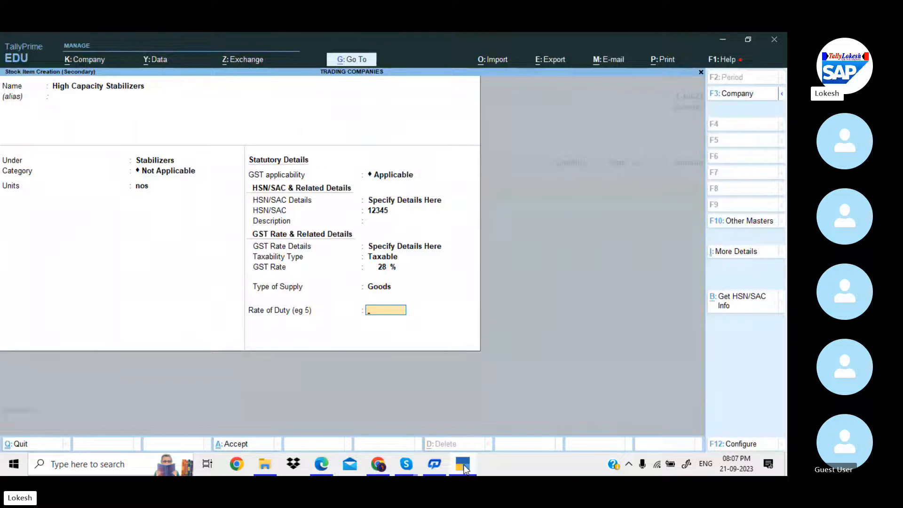
key("Return")
key("Return")
Check the stabilizer quantity in the PDF material and set the item's quantity in the purchase voucher to 100 nos
key("alt+Tab")
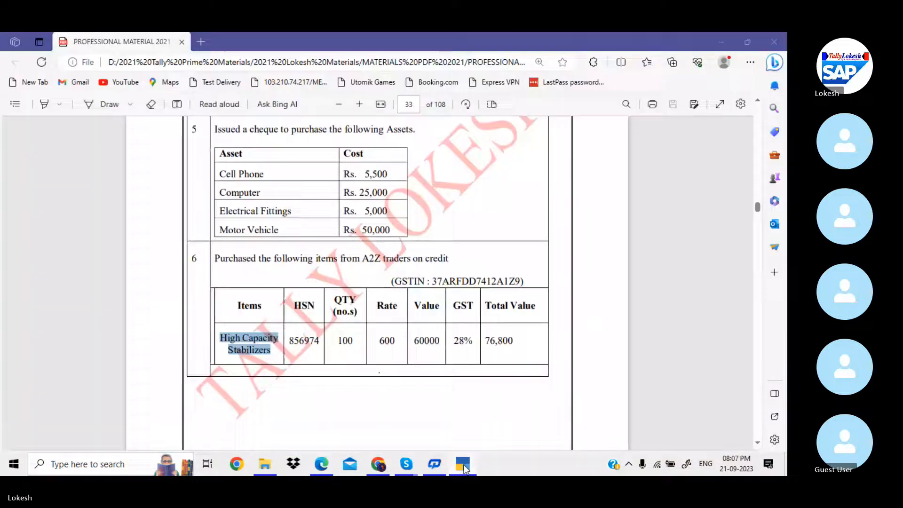
key("alt+Tab")
type("1,00,")
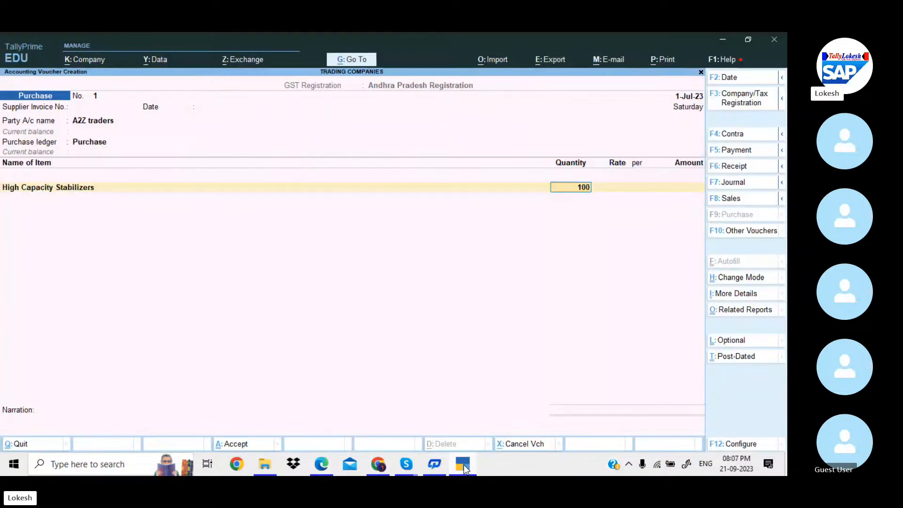
type("600")
key("Return")
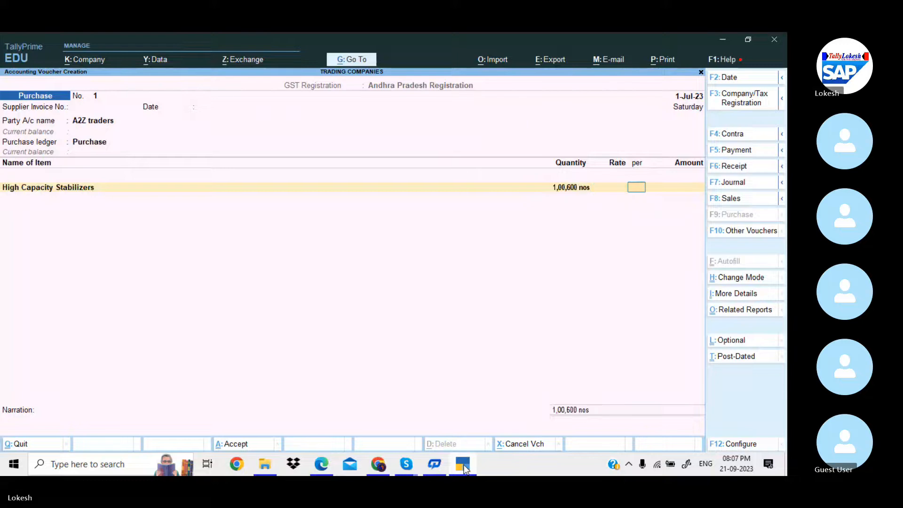
key("BackSpace")
type("100")
key("Return")
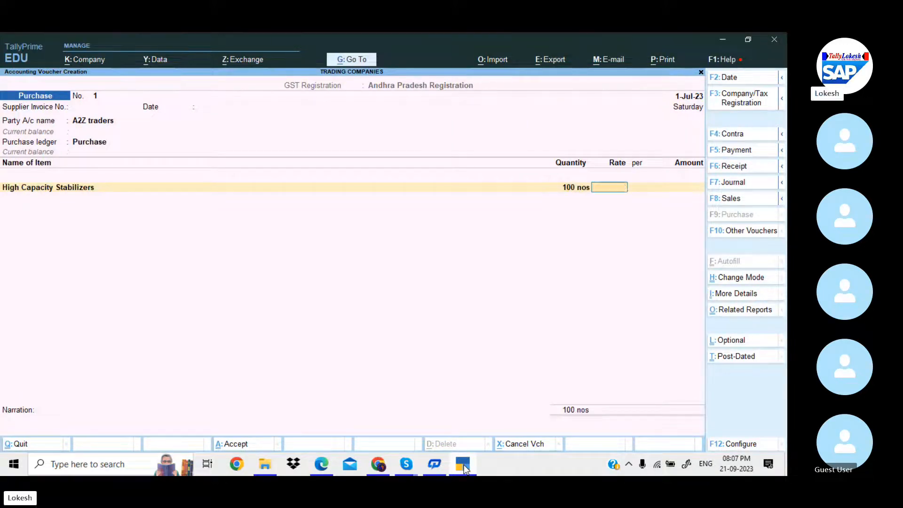
Set the High Capacity Stabilizers rate to 600.00 per nos and end the item list
type("6")
key("Return")
key("Return")
key("Return")
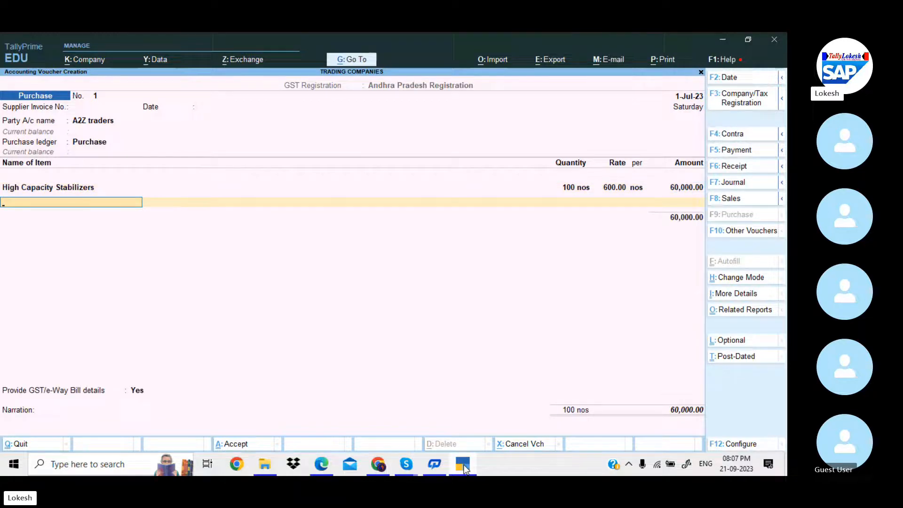
key("Return")
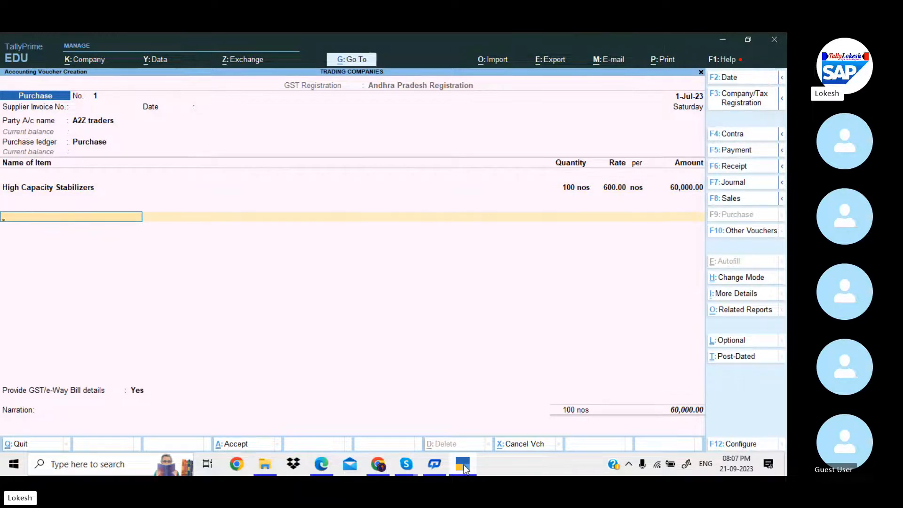
Start a new tax ledger named CGST under Duties & Taxes from the purchase voucher
key("alt+c")
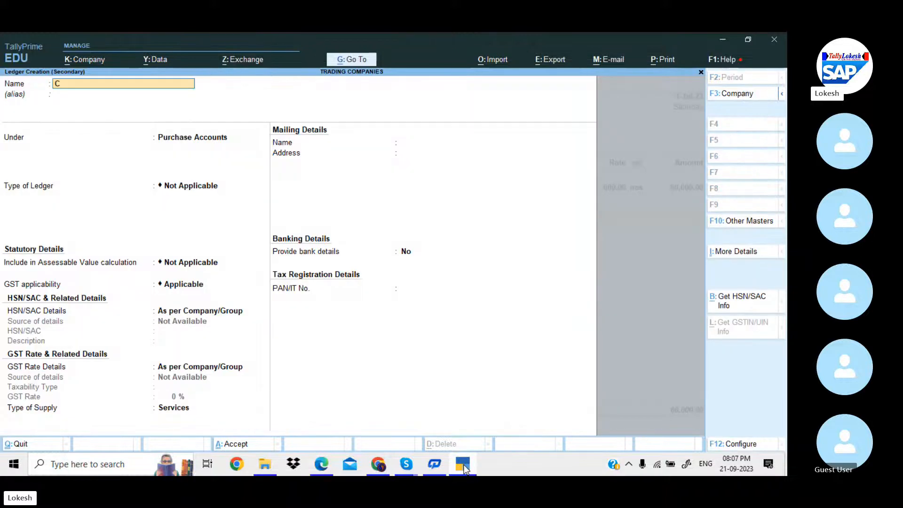
key("Return")
key("Return")
type("DU")
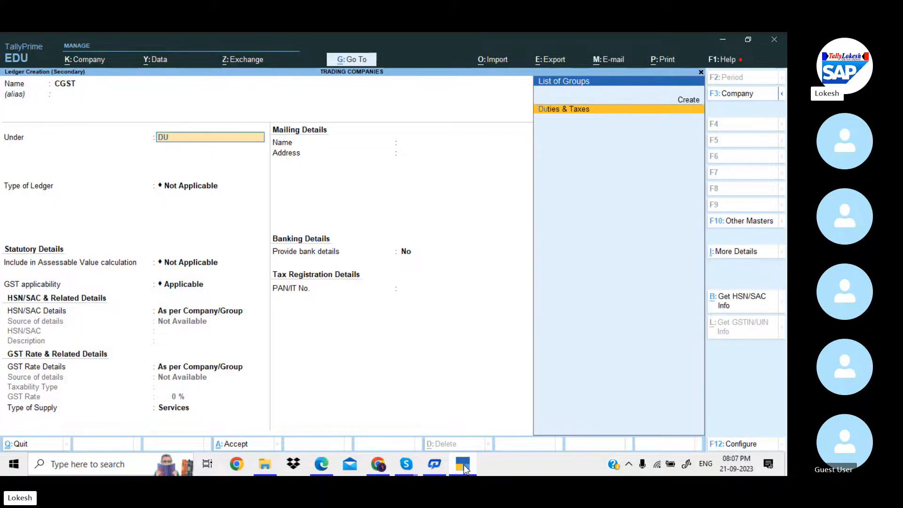
key("Return")
Set the CGST ledger's duty type to GST and tax type to CGST, save it at 0 %, and add it to the voucher
key("Up")
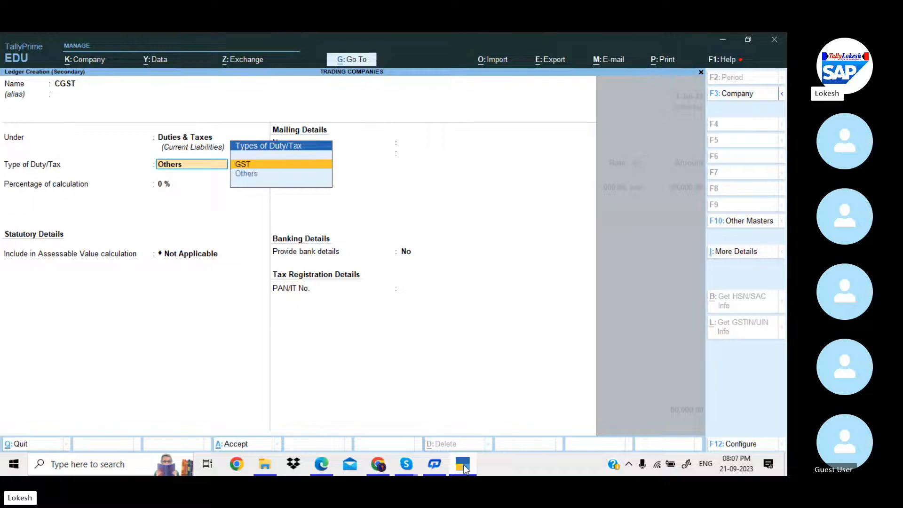
key("Return")
key("Down")
key("Return")
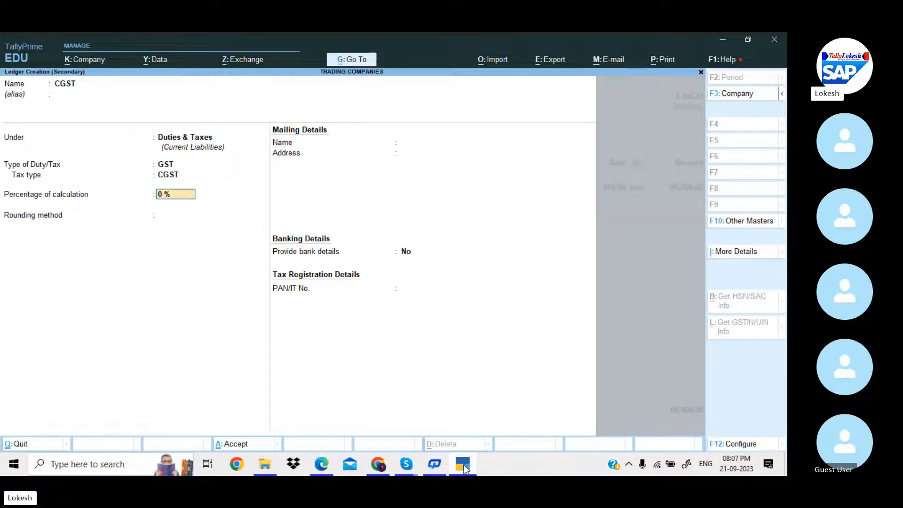
key("Return")
key("Return")
key("Return")
key("Return")
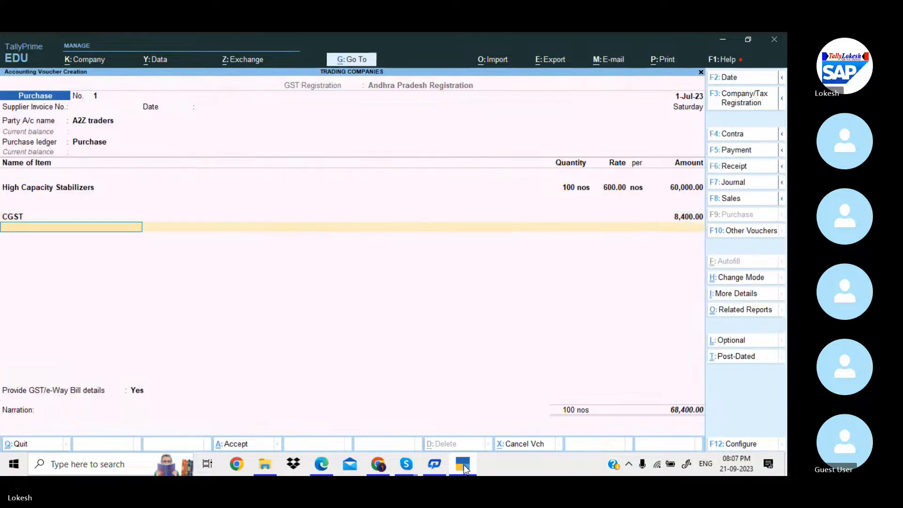
Create an SGST ledger under Duties & Taxes from the purchase voucher, with GST as its duty type
key("alt+c")
type("SGST")
key("Return")
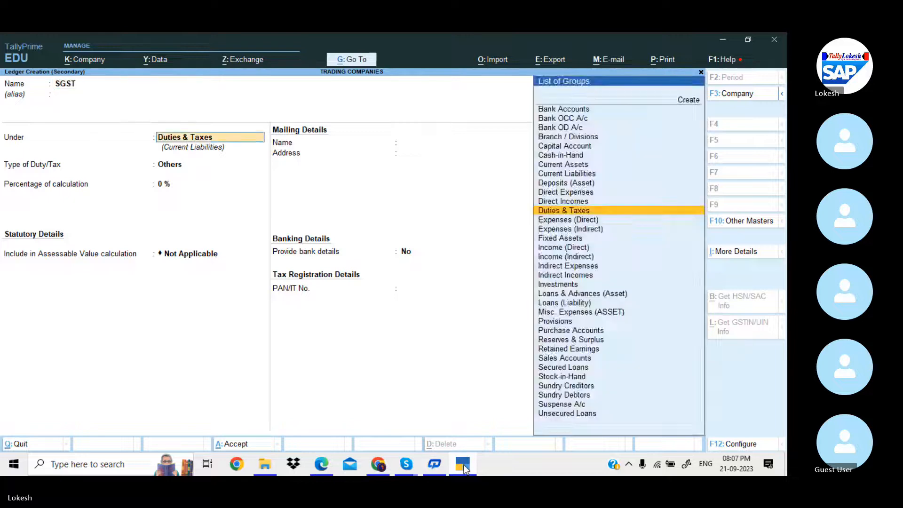
key("Return")
key("Up")
key("Return")
Set the SGST ledger's tax type to SGST/UTGST, keep the calculation at 0 %, and save the ledger
key("Down")
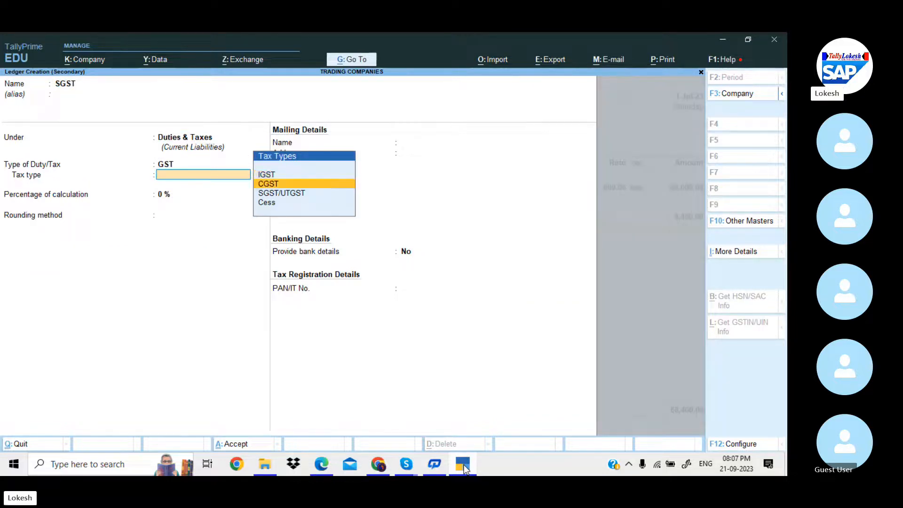
key("Down")
key("Return")
key("Return")
key("Return")
key("Return")
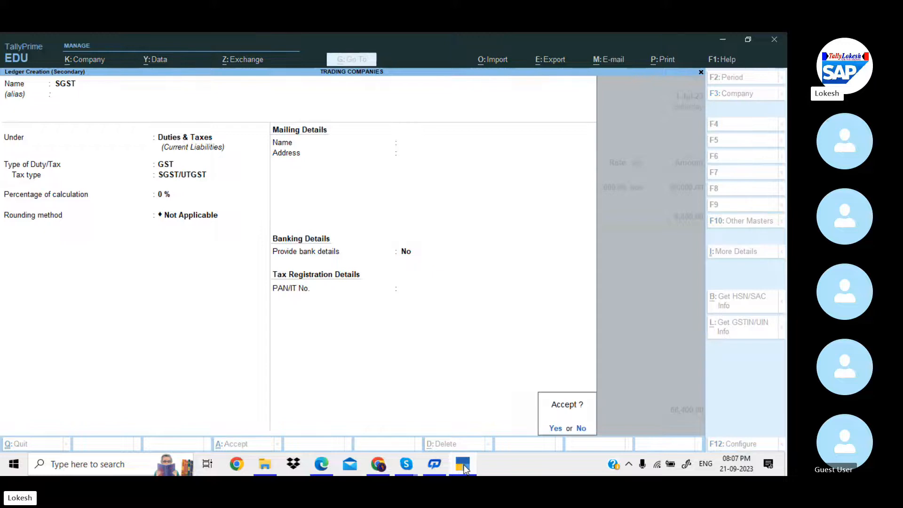
key("Return")
Finish the tax lines of the purchase voucher with SGST included and set Provide GST/e-Way Bill details to No
key("Return")
key("Return")
key("n")
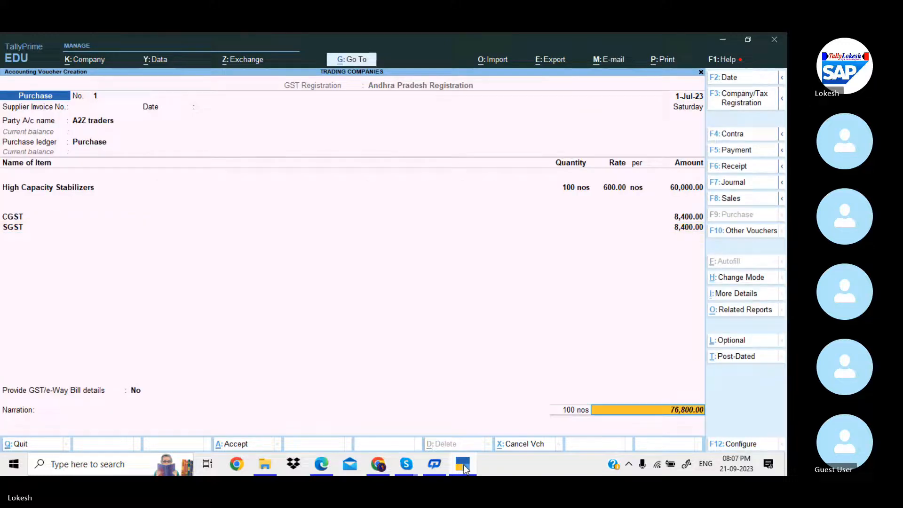
Compare the voucher total with transaction 6 in the PDF material, then save the purchase voucher without narration
key("alt+Tab")
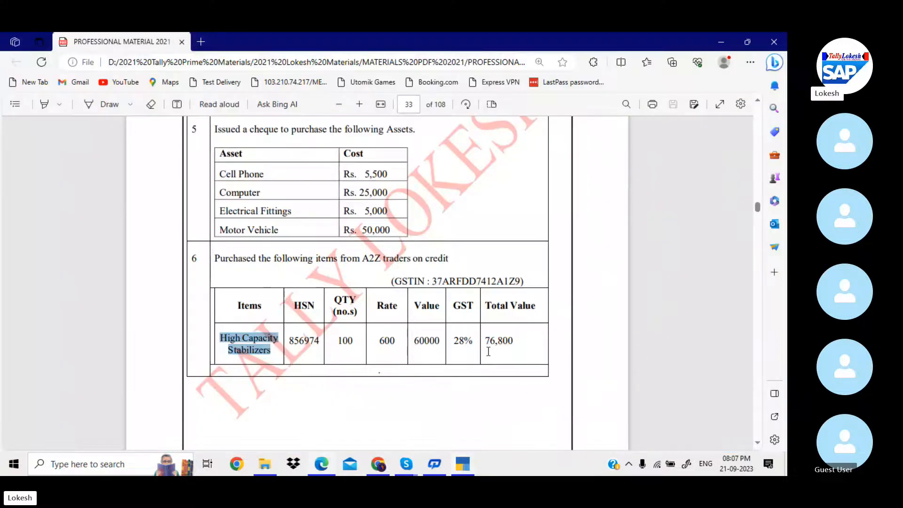
left_click_drag(485, 343, 522, 344)
key("alt+Tab")
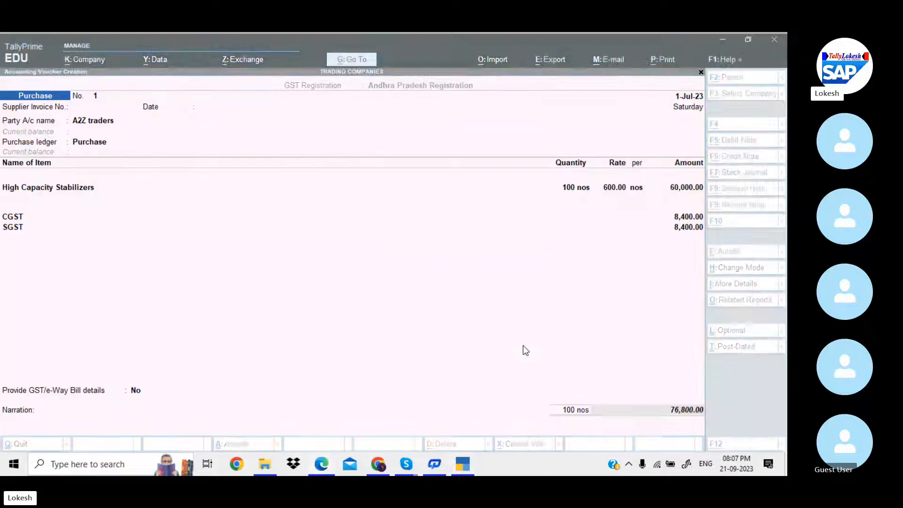
key("Return")
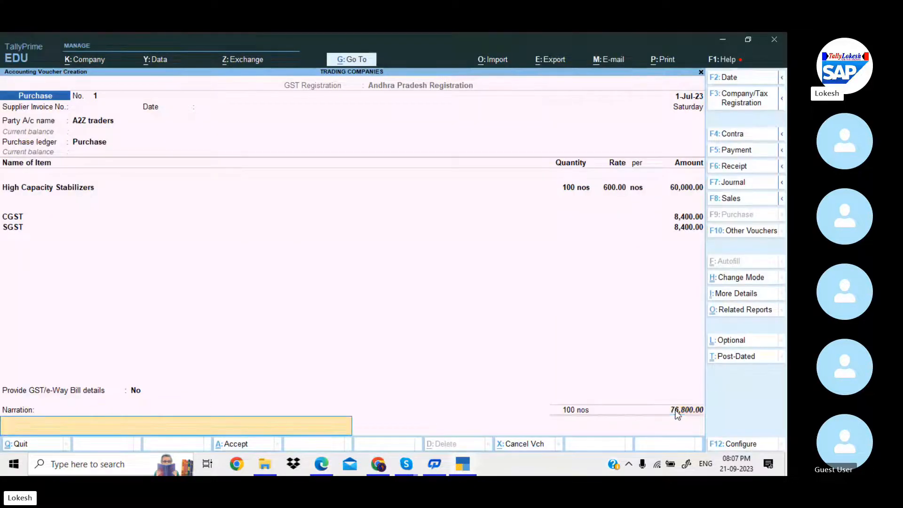
key("Return")
key("Return")
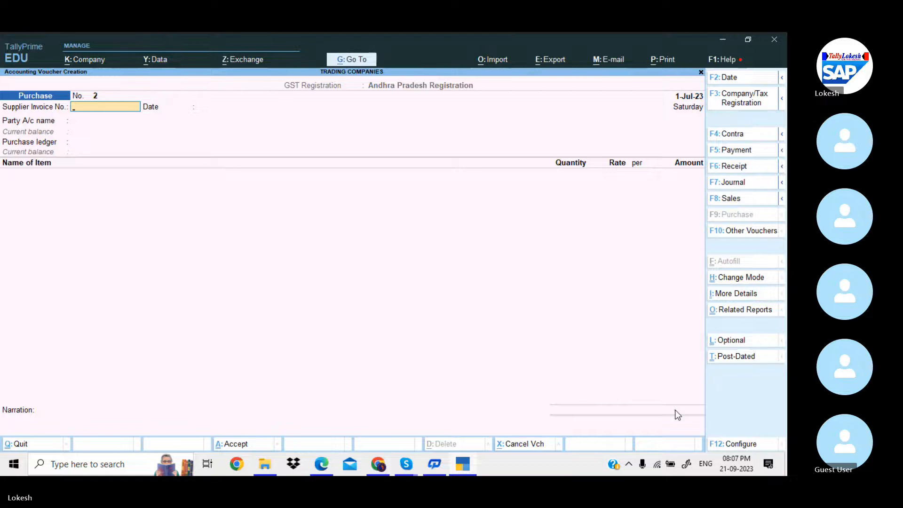
Copy the item name Low Capacity Stabilizers from transaction 7 in the PDF material and return to TallyPrime
key("alt+Tab")
scroll(675, 410, "down", 8)
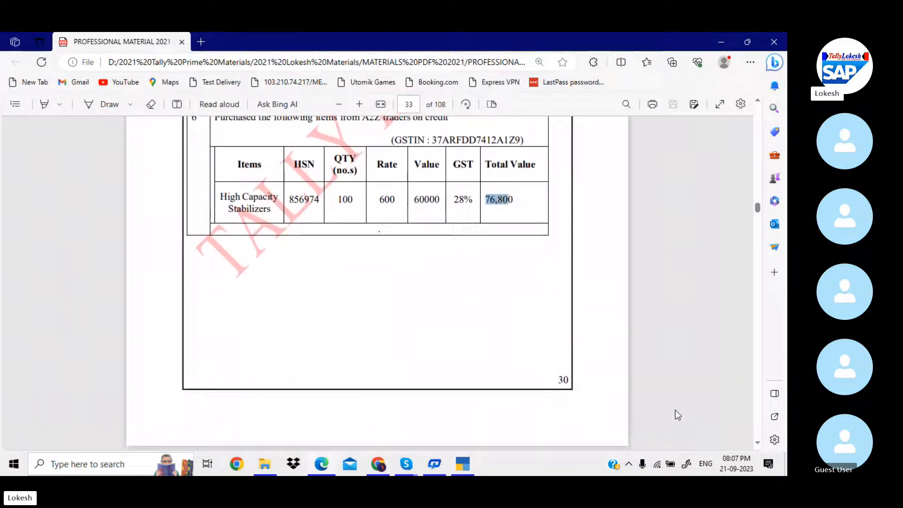
scroll(676, 410, "down", 3)
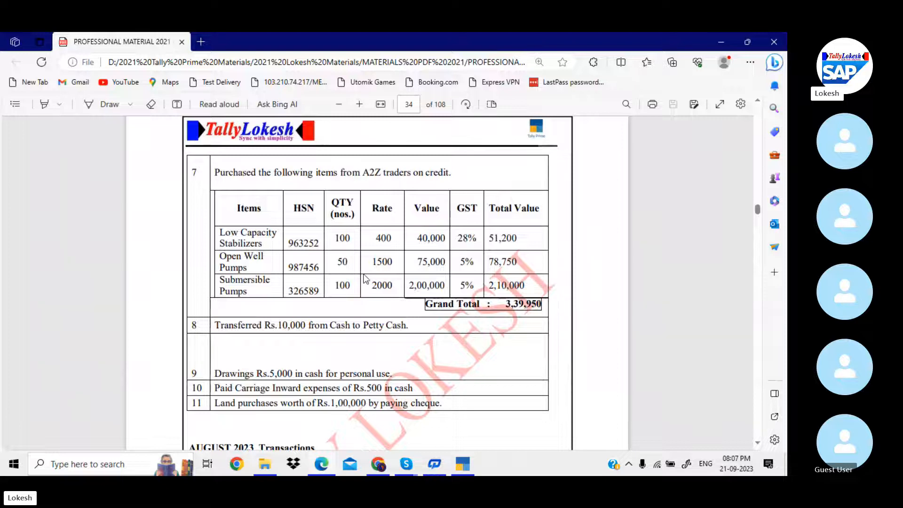
left_click_drag(222, 227, 265, 248)
key("ctrl+c")
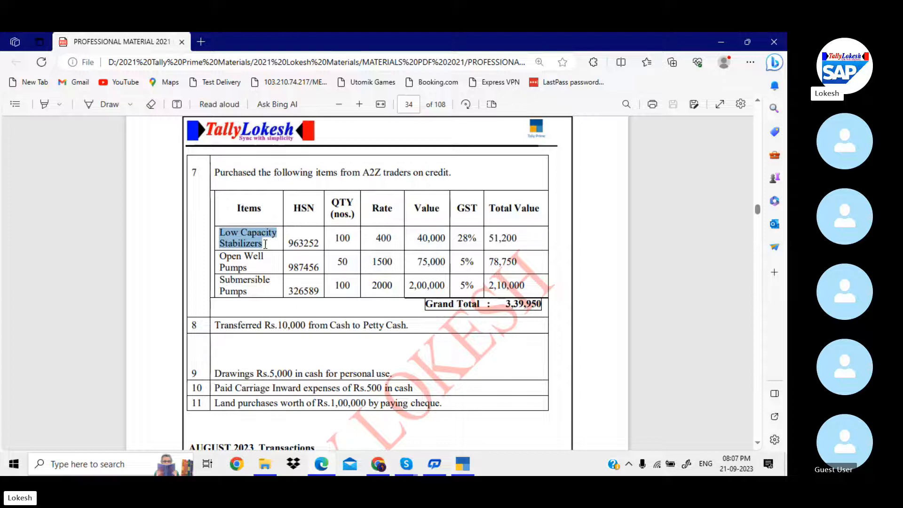
left_click(462, 464)
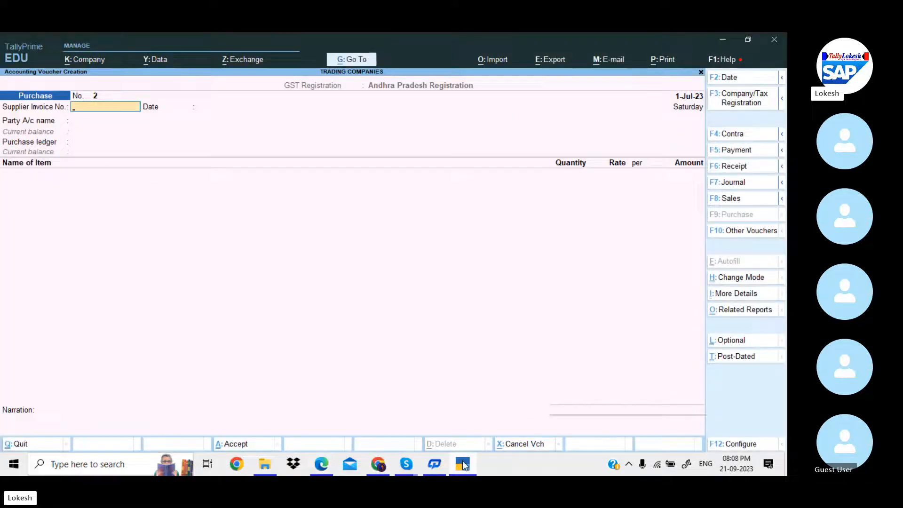
Choose A2Z traders as party in the new purchase voucher, accept its default receipt and party details, and use the Purchase ledger
key("Return")
key("Return")
key("Return")
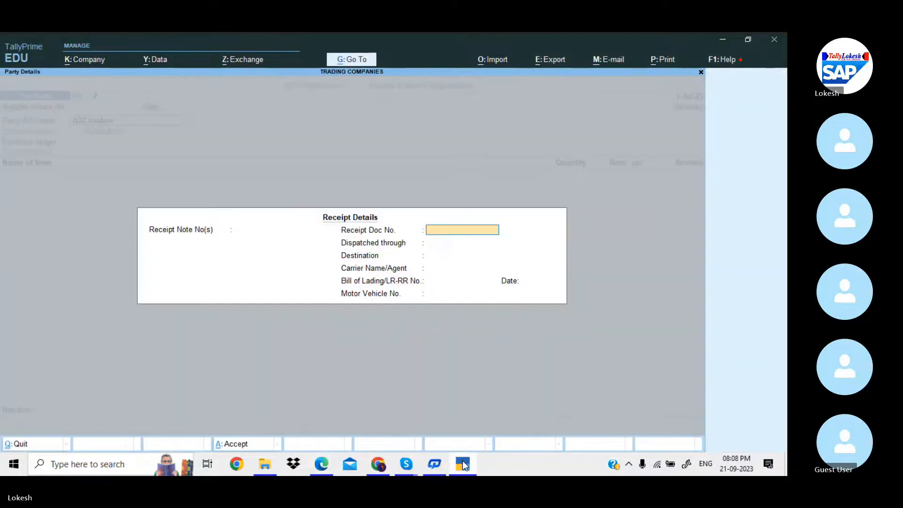
key("Return")
key("Return")
key("Return")
key("Return")
key("Return")
key("Return")
key("Return")
key("Return")
key("Return")
key("Return")
key("Return")
key("Return")
key("Return")
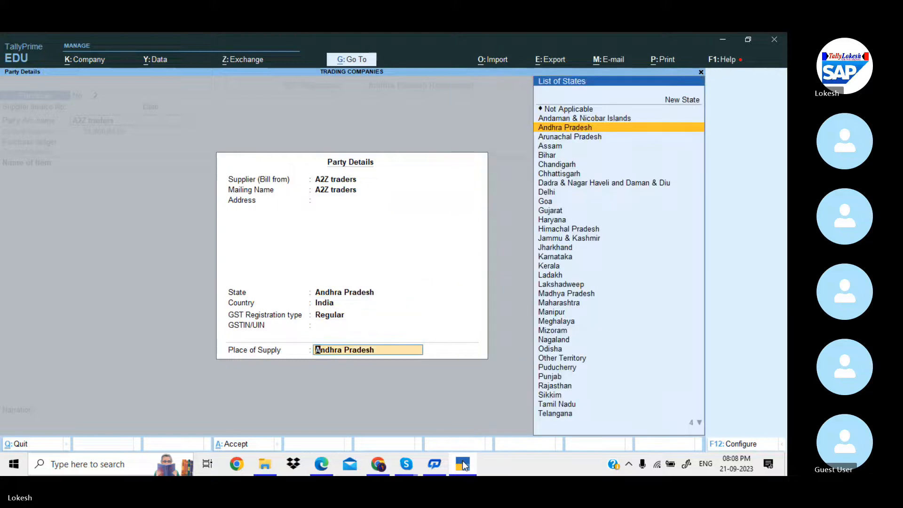
key("Return")
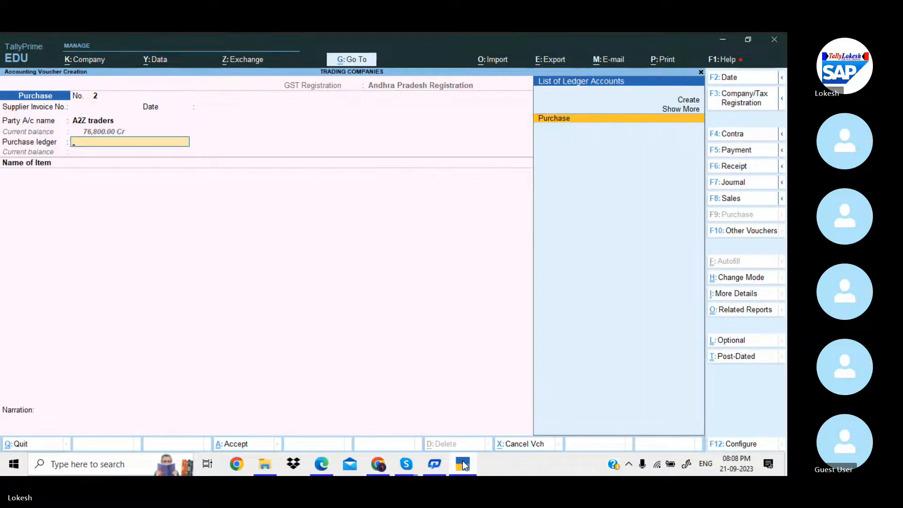
key("Return")
Start a new stock item from the voucher, using the copied name without extra spaces: Low Capacity Stabilizers
key("alt+c")
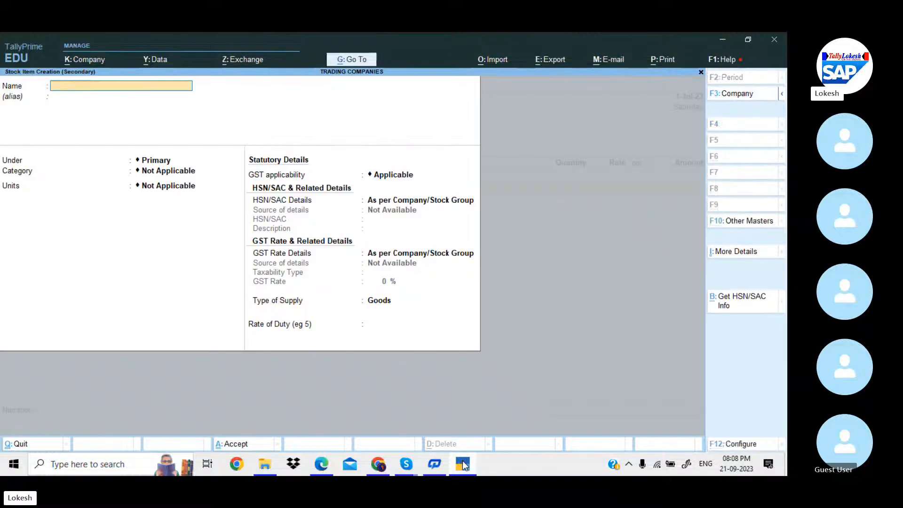
key("ctrl+v")
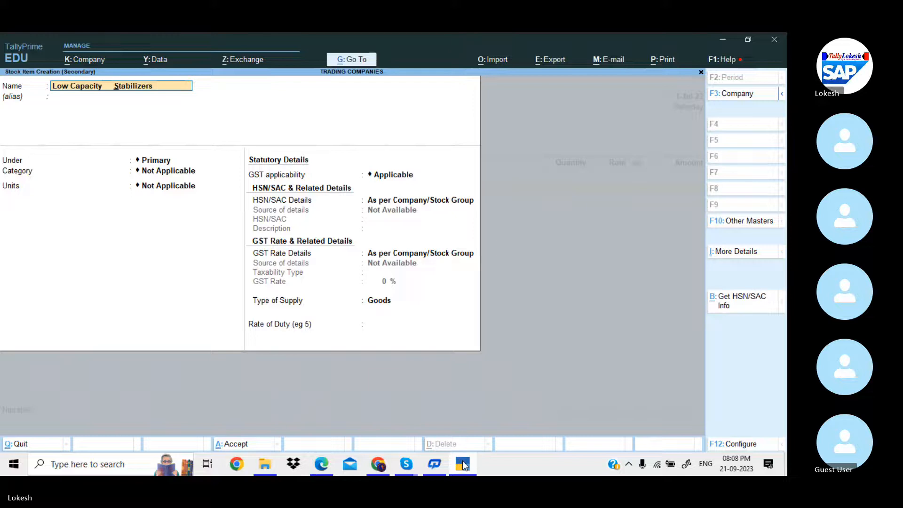
key("BackSpace")
key("BackSpace")
key("BackSpace")
key("BackSpace")
key("BackSpace")
key("Return")
key("Return")
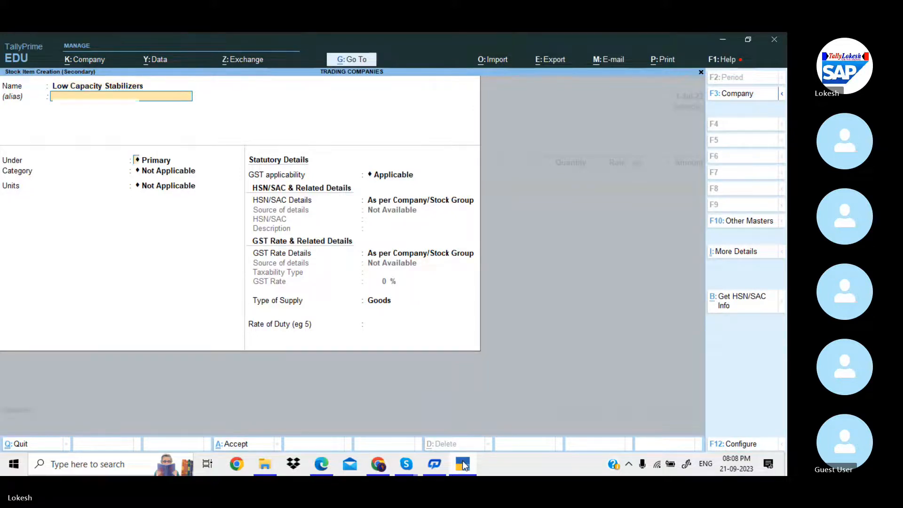
Put the Low Capacity Stabilizers item under Stabilizers with unit nos and specify its HSN/SAC as 789654
key("Down")
key("Return")
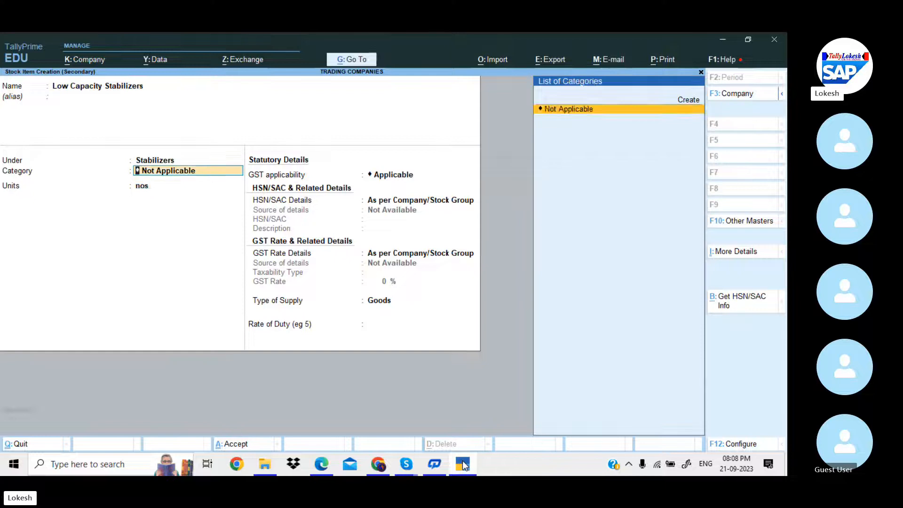
key("Return")
key("Return")
key("Down")
key("Return")
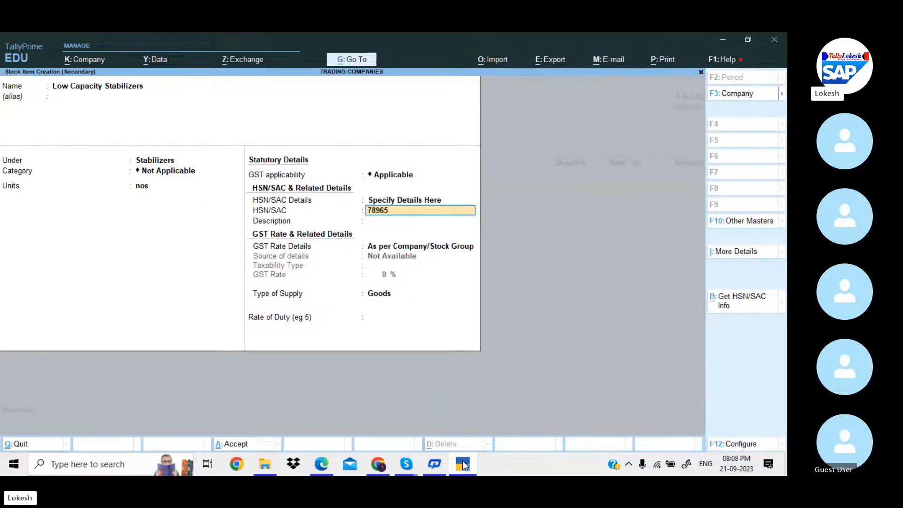
key("Return")
key("Return")
Specify the item's GST rate as Taxable at 28 %, checking the PDF material, and save the stock item
key("Down")
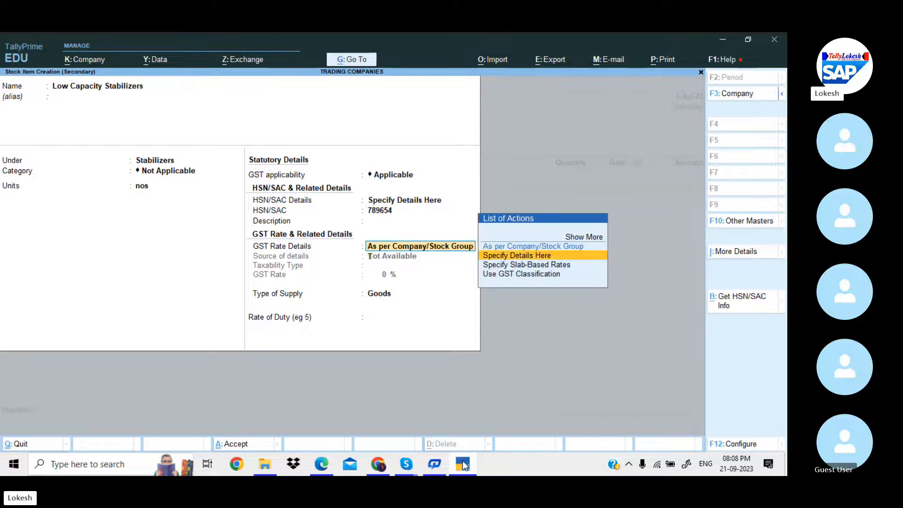
key("Return")
key("Return")
key("alt+Tab")
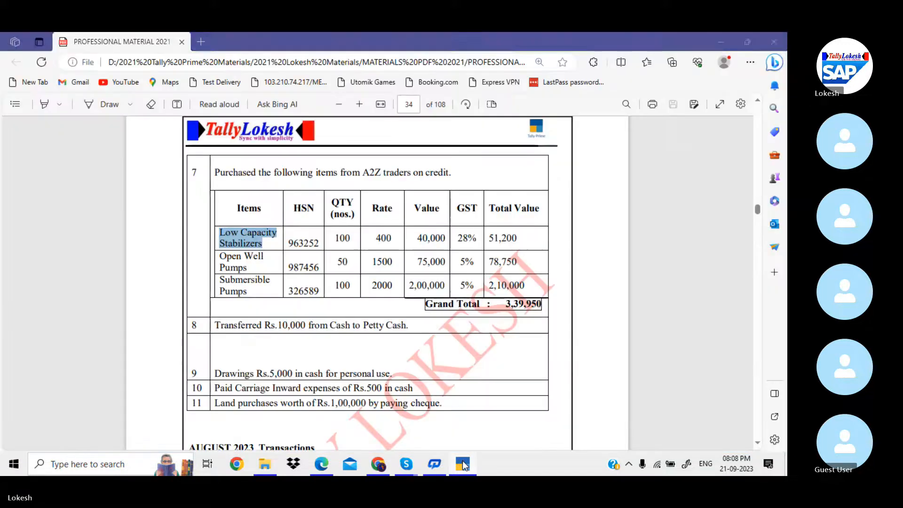
left_click(463, 464)
type("28")
key("Return")
key("Return")
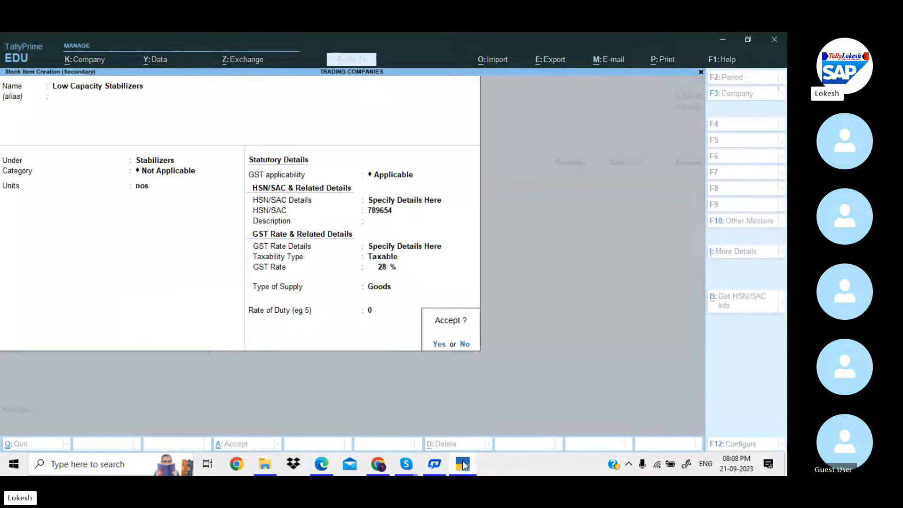
key("Return")
Check the PDF material and enter 100 nos at a rate of 400.00 for Low Capacity Stabilizers in the voucher
key("alt+Tab")
key("alt+Tab")
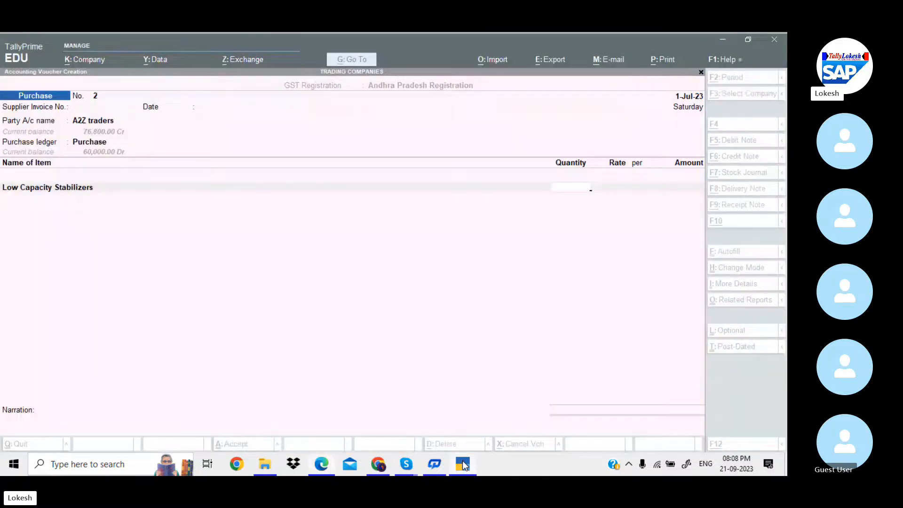
type("100")
key("Return")
type("400")
key("Return")
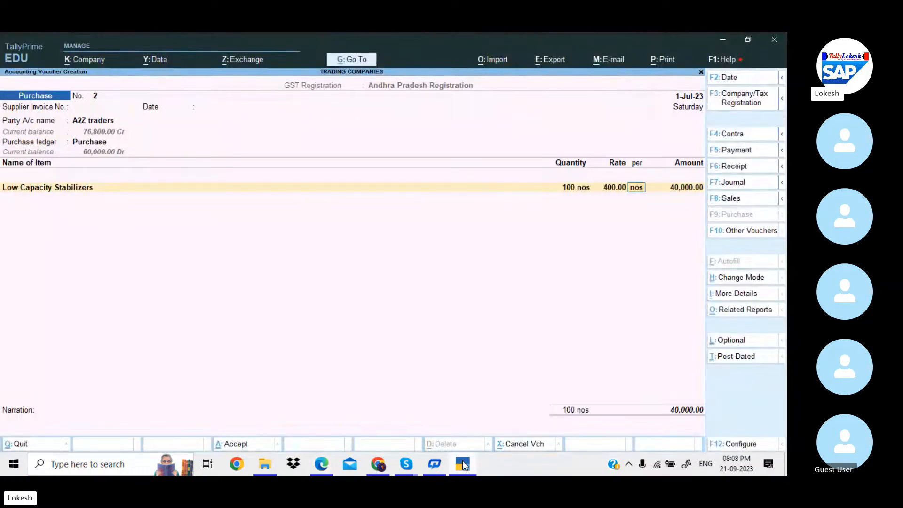
key("Return")
key("Return")
Start another stock item named Open Well Pumps, copying the name from the PDF material and removing the extra spaces
key("alt+c")
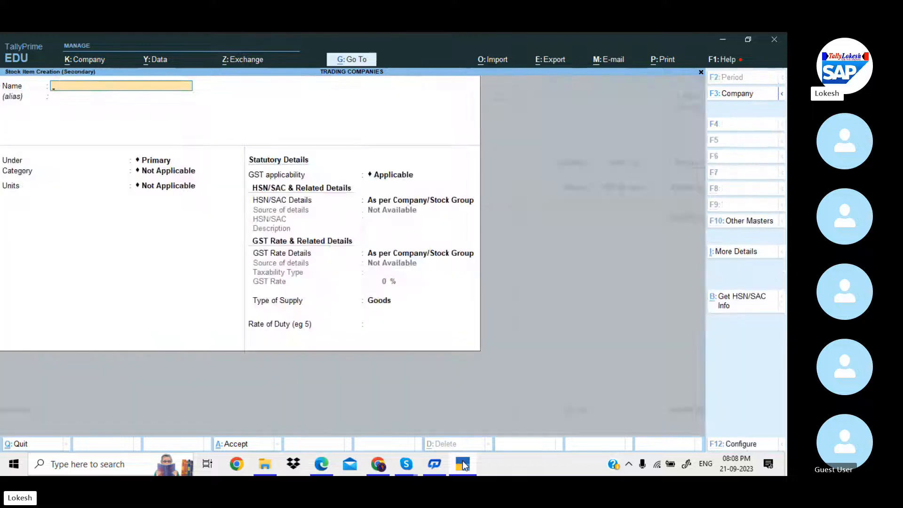
key("alt+Tab")
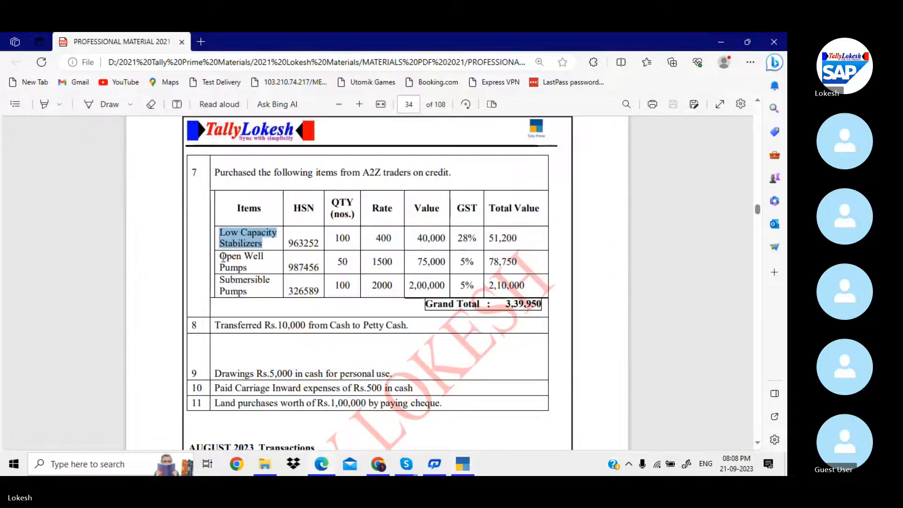
left_click_drag(220, 256, 248, 268)
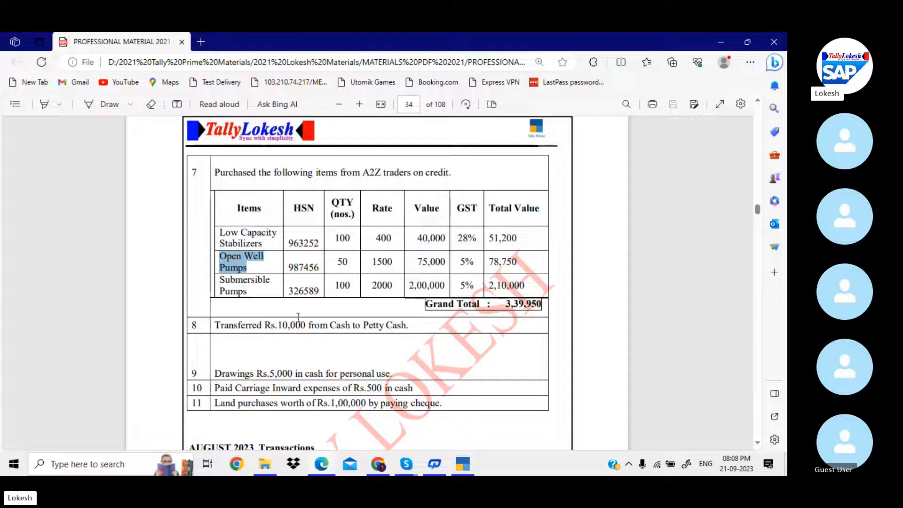
left_click(462, 465)
key("ctrl+alt+v")
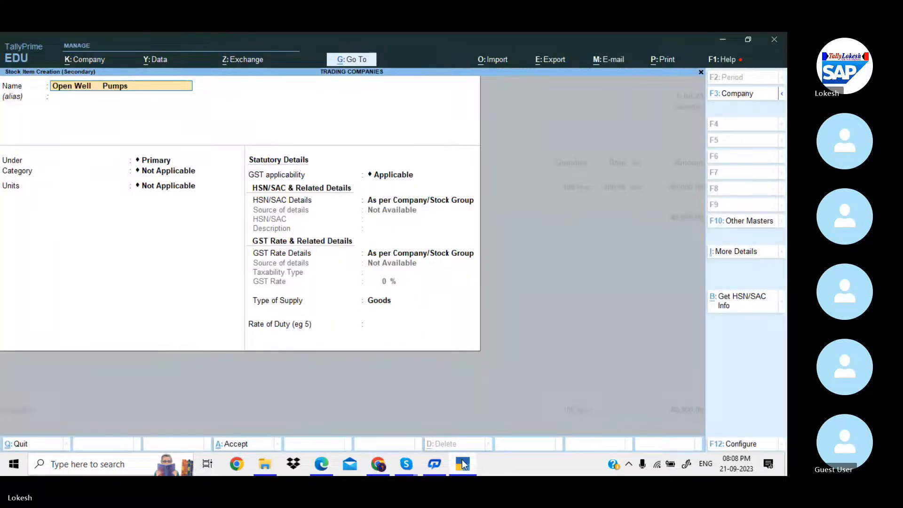
key("BackSpace")
key("BackSpace")
key("BackSpace")
key("BackSpace")
key("BackSpace")
key("Return")
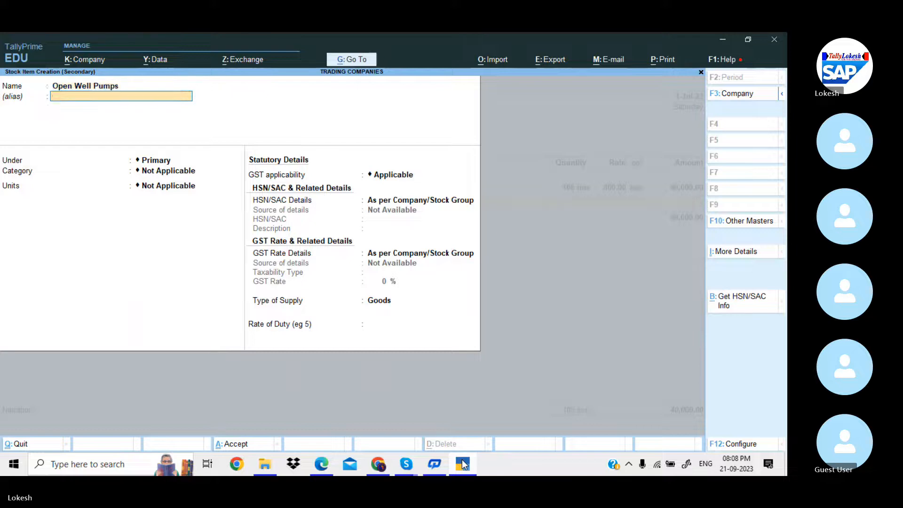
Create a stock group named Pumps under Primary with default settings and assign it to the Open Well Pumps item
key("Return")
key("alt+c")
type("P")
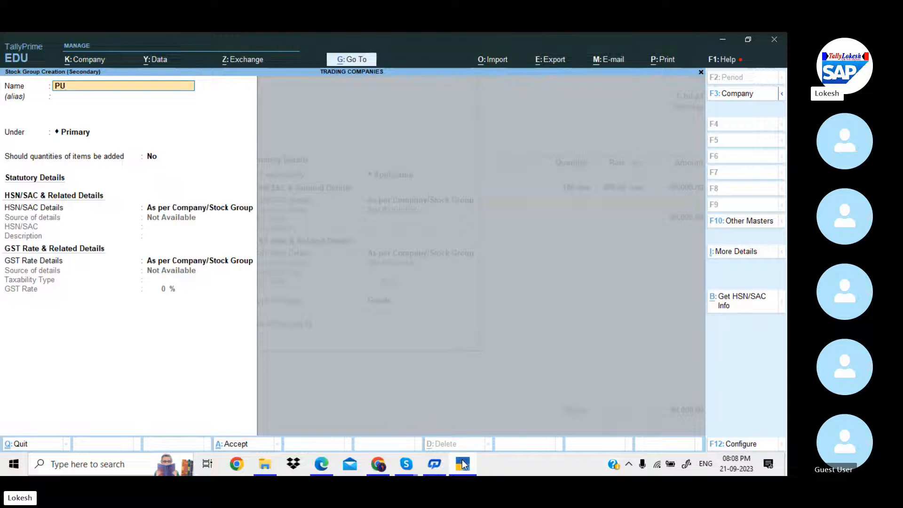
type("umps")
key("Return")
key("Return")
key("Return")
key("Return")
key("Return")
key("Return")
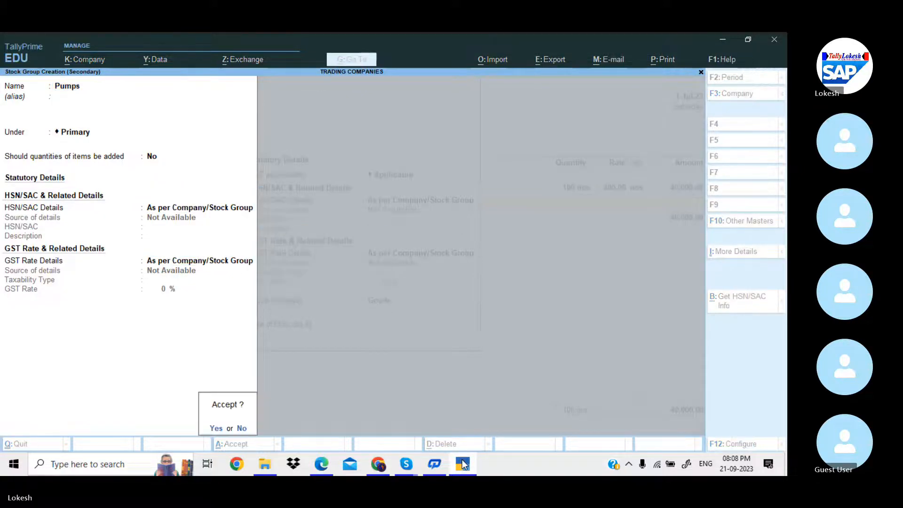
key("Return")
Keep the Open Well Pumps category as Not Applicable and set its unit to nos
key("Return")
key("Return")
key("BackSpace")
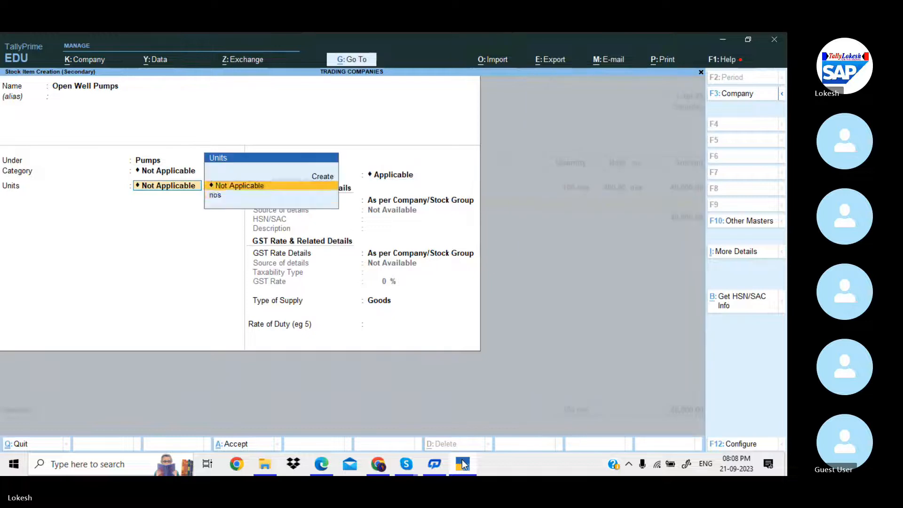
key("Down")
key("Return")
Specify the HSN/SAC details directly on the Open Well Pumps item with code 852369 and no description
key("Return")
key("Down")
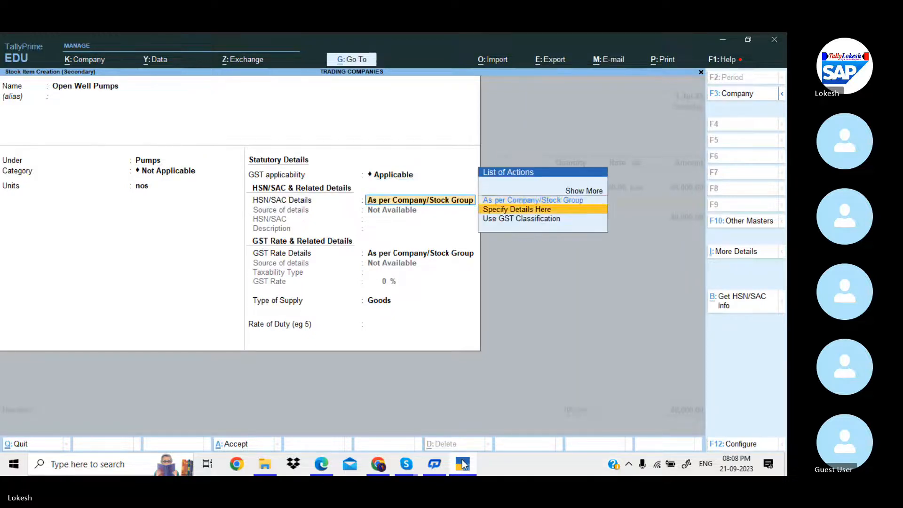
key("Return")
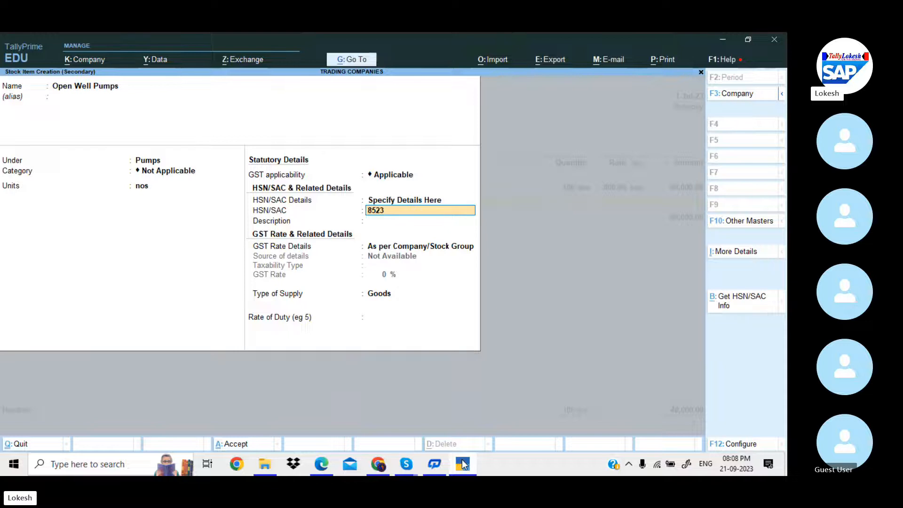
key("Return")
key("Return")
Specify a Taxable 5% GST rate for Open Well Pumps after checking the PDF material, and save the stock item
key("Down")
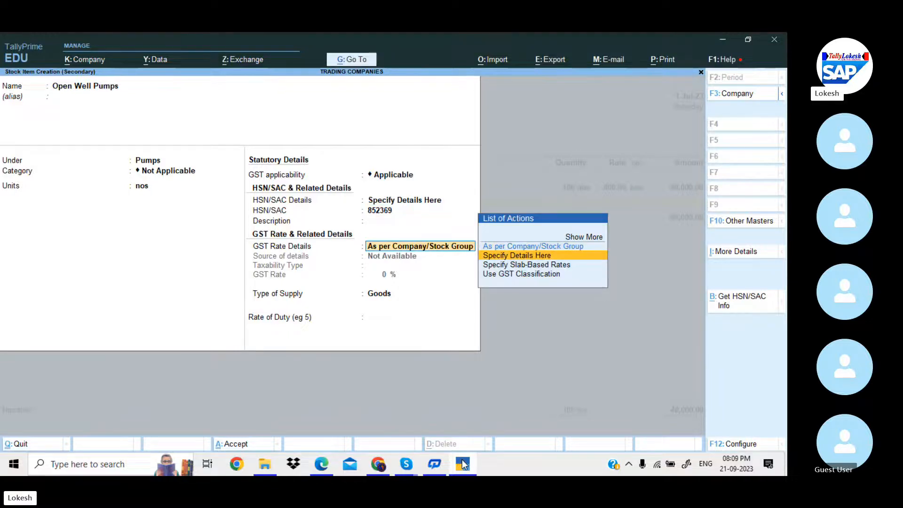
key("Return")
key("Return")
left_click(462, 464)
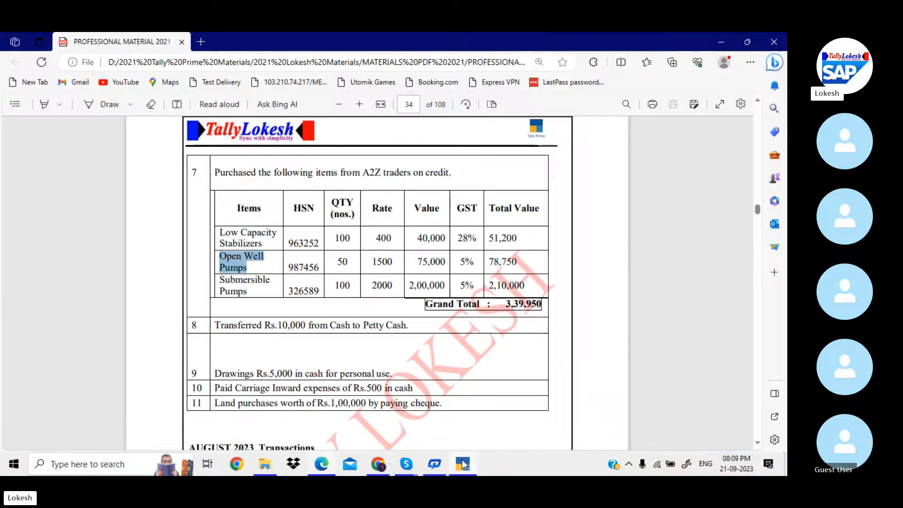
left_click(463, 464)
type("5")
key("Return")
key("Return")
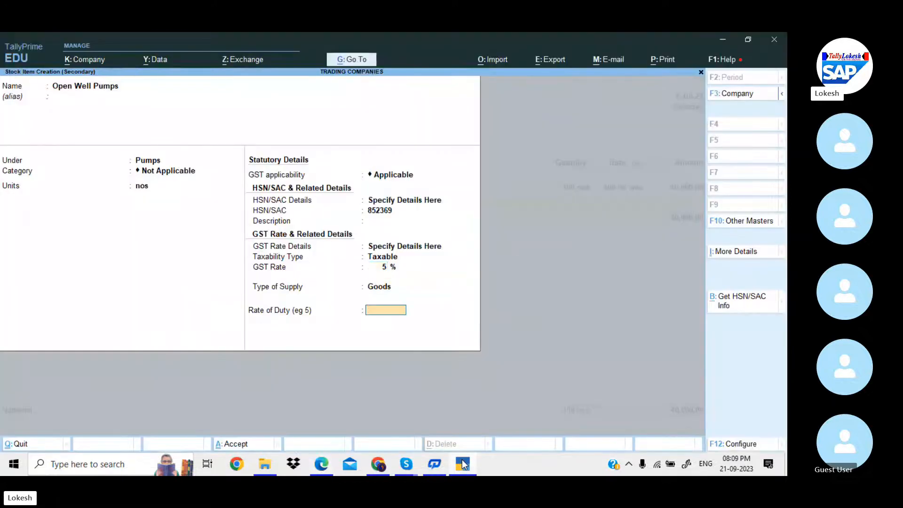
key("Return")
key("Return")
Check the PDF material and enter 50 nos at a rate of 1,500.00 for Open Well Pumps in the voucher
left_click(462, 464)
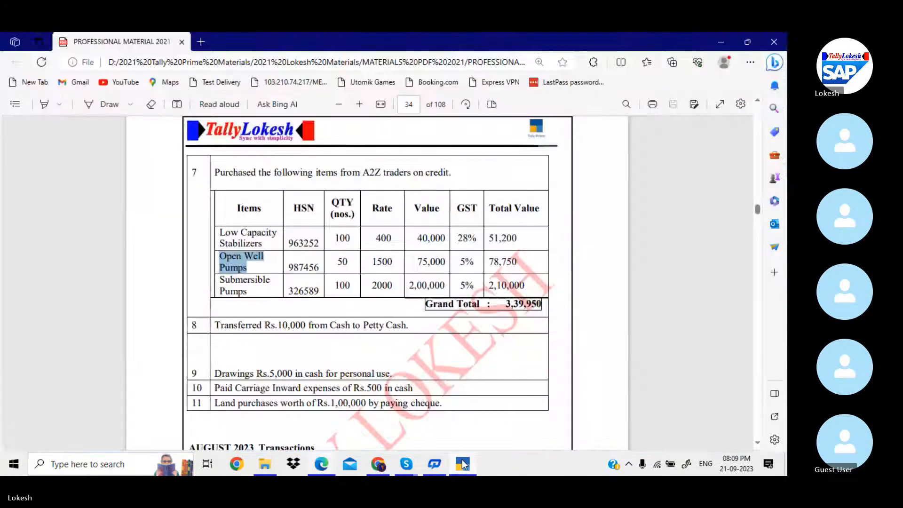
left_click(462, 465)
type("50")
key("Return")
type("1,5")
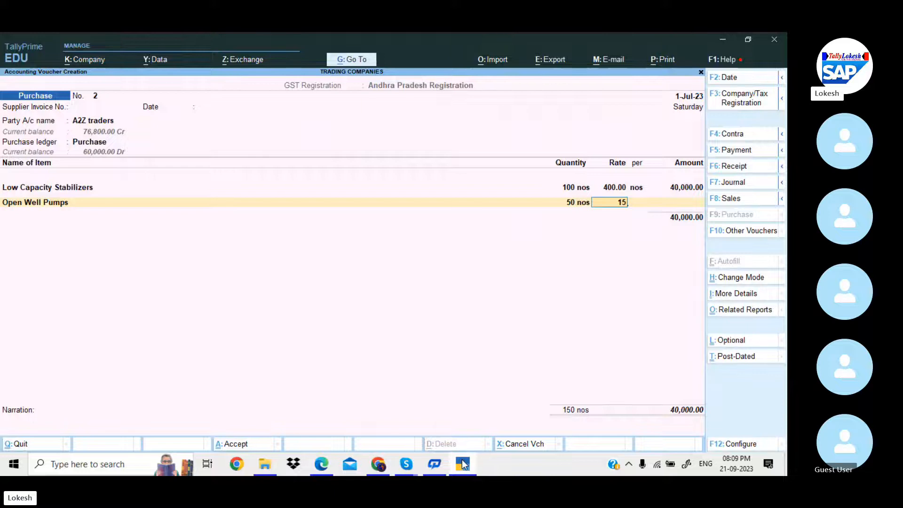
type("00")
key("Return")
key("Return")
key("Return")
Start a stock item named Submersible Pumps, copying the name from the PDF material and removing the extra spaces
key("alt+c")
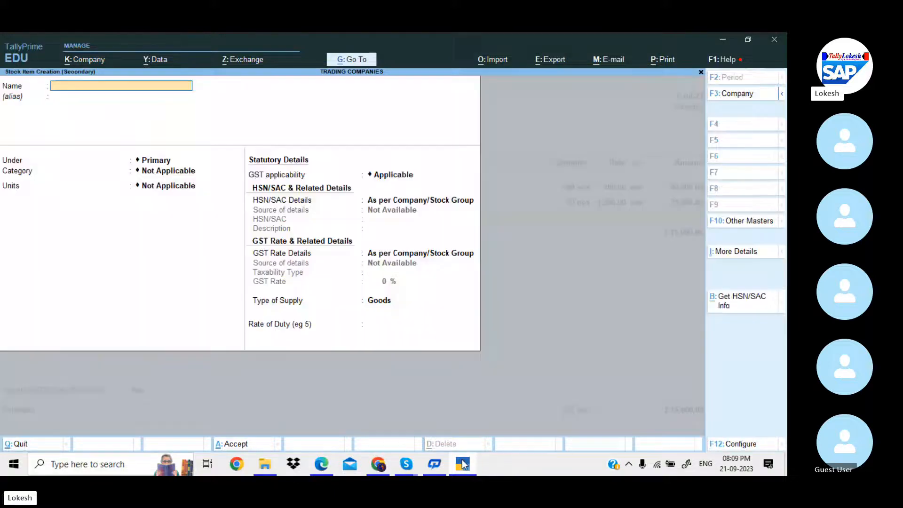
left_click(463, 464)
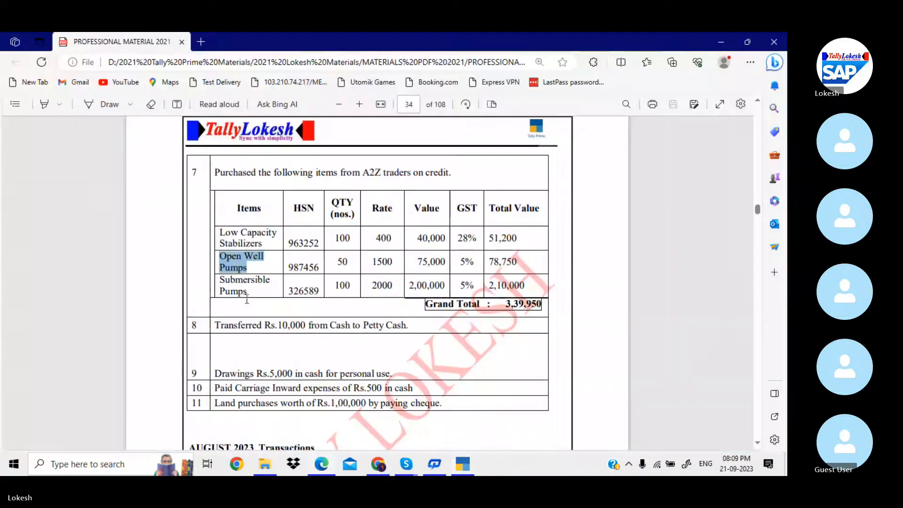
left_click_drag(220, 279, 250, 292)
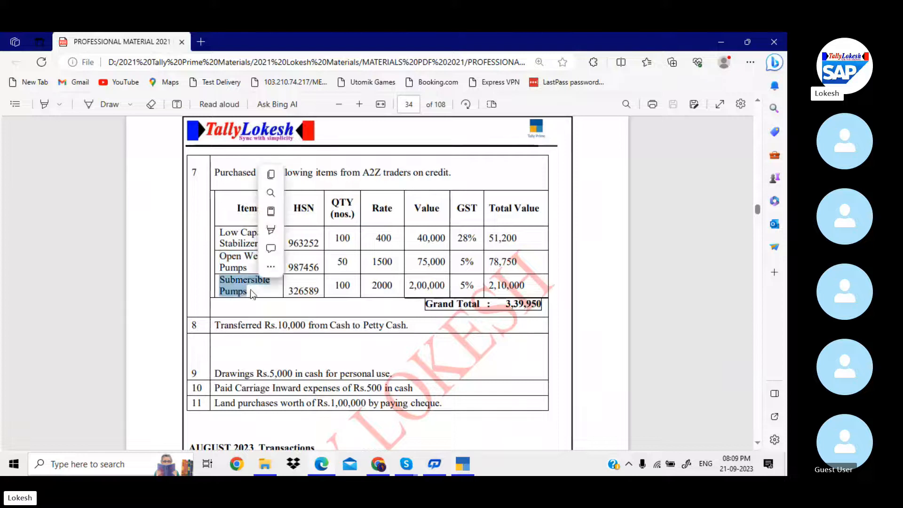
key("ctrl+c")
left_click(459, 466)
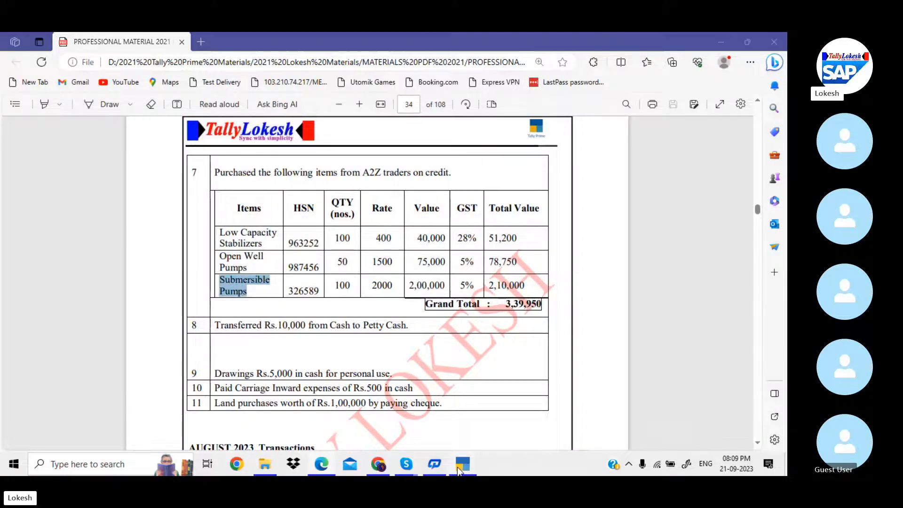
key("ctrl+alt+v")
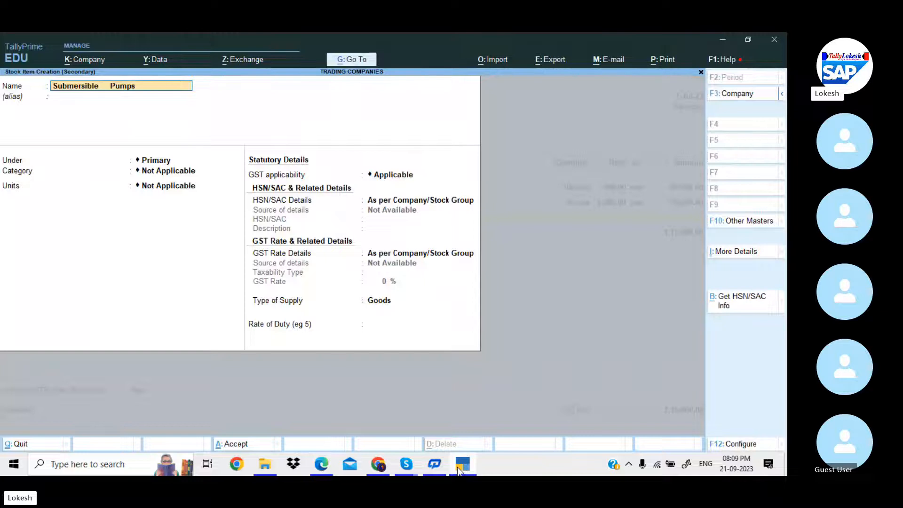
key("BackSpace")
key("BackSpace")
key("BackSpace")
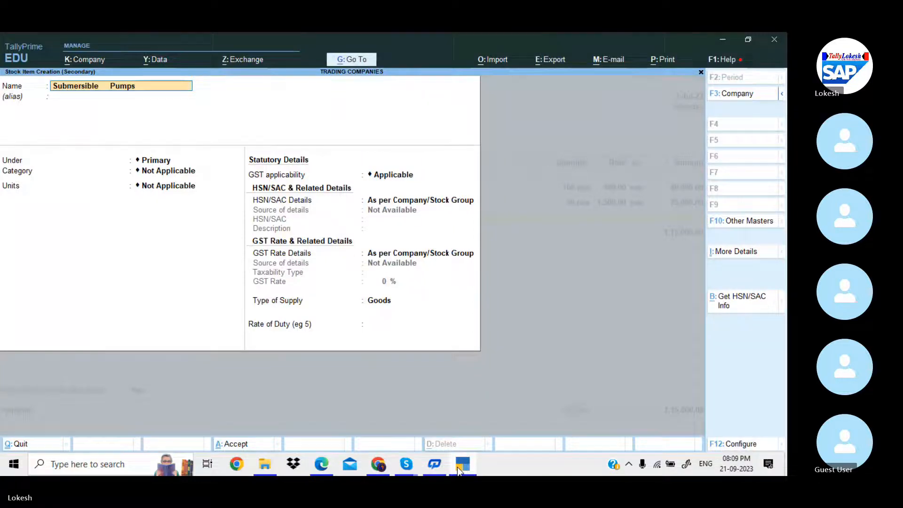
key("Return")
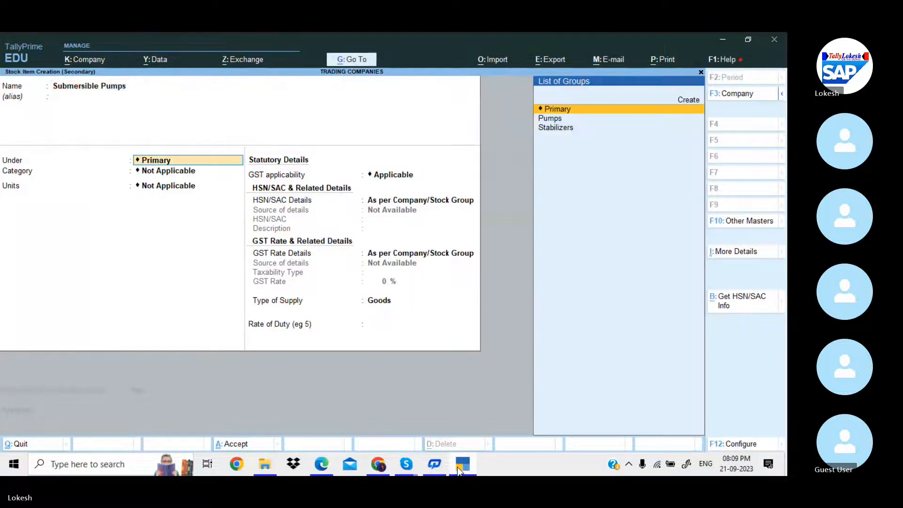
Place Submersible Pumps under the Pumps group, keep its category Not Applicable and set the unit to nos
key("Down")
key("Return")
key("Return")
key("Down")
key("Return")
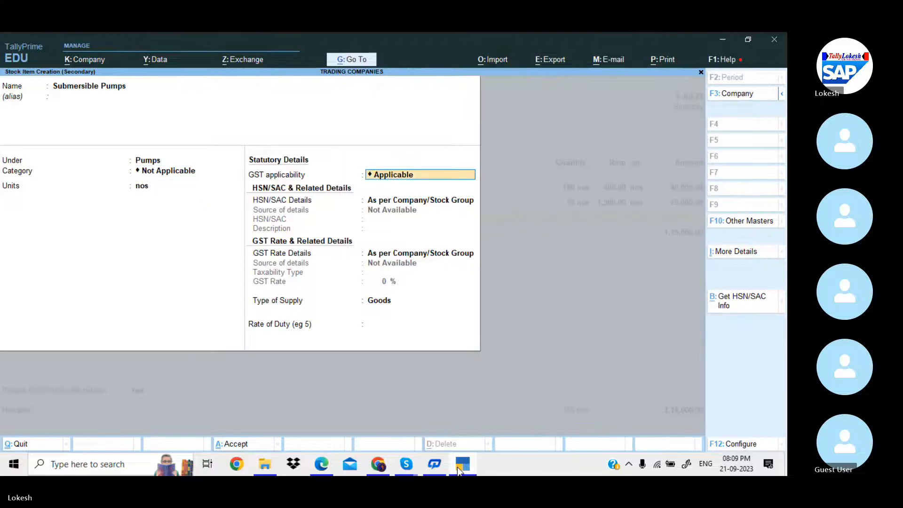
Keep GST applicable for Submersible Pumps and specify HSN/SAC code 456321 directly on the item
key("Return")
key("Down")
key("Return")
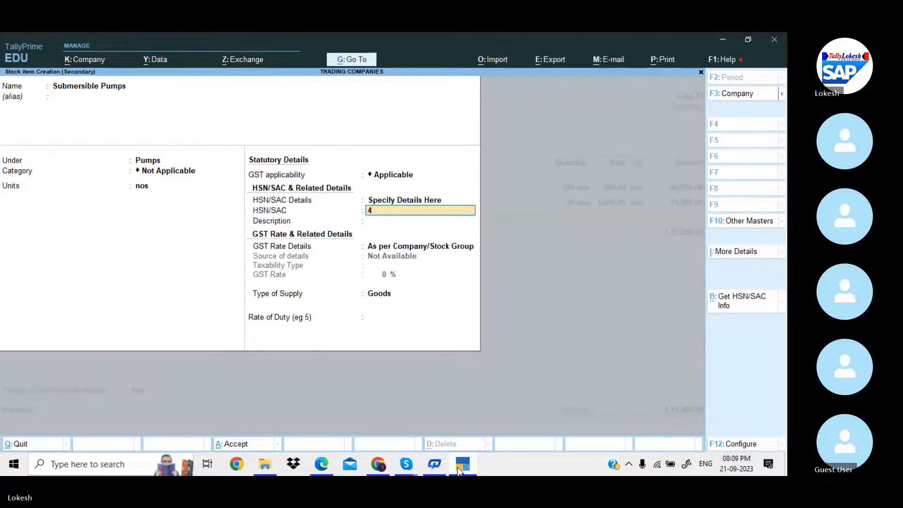
key("Return")
key("Return")
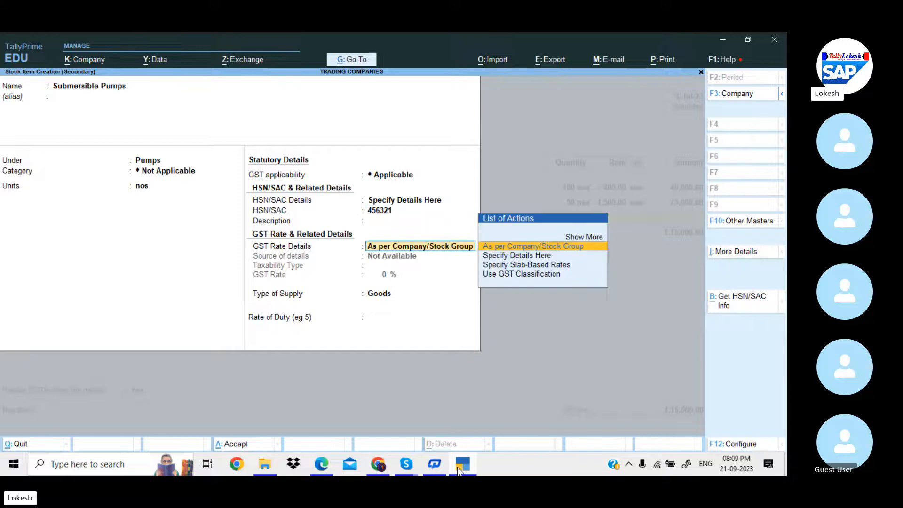
Specify a Taxable 5% GST rate for Submersible Pumps and save the stock item into the voucher
key("Down")
key("Return")
key("Return")
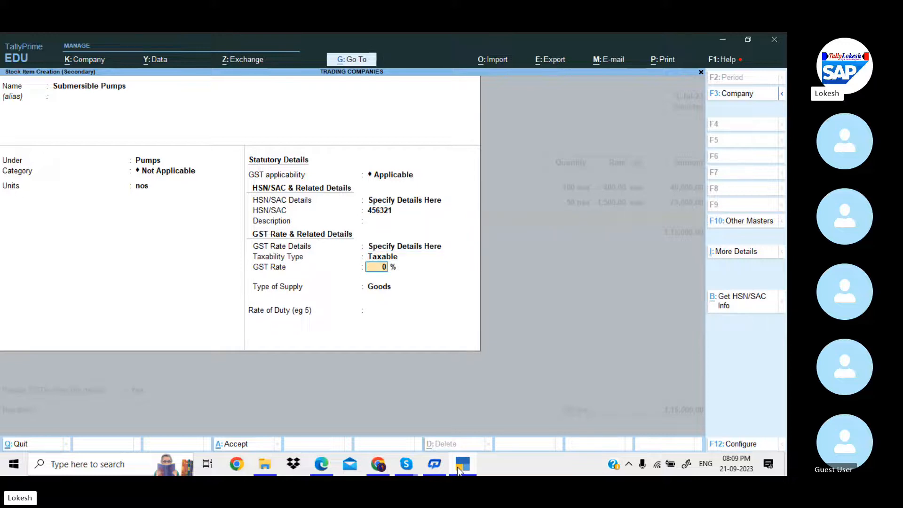
type("5")
key("Return")
key("Return")
key("Return")
key("Return")
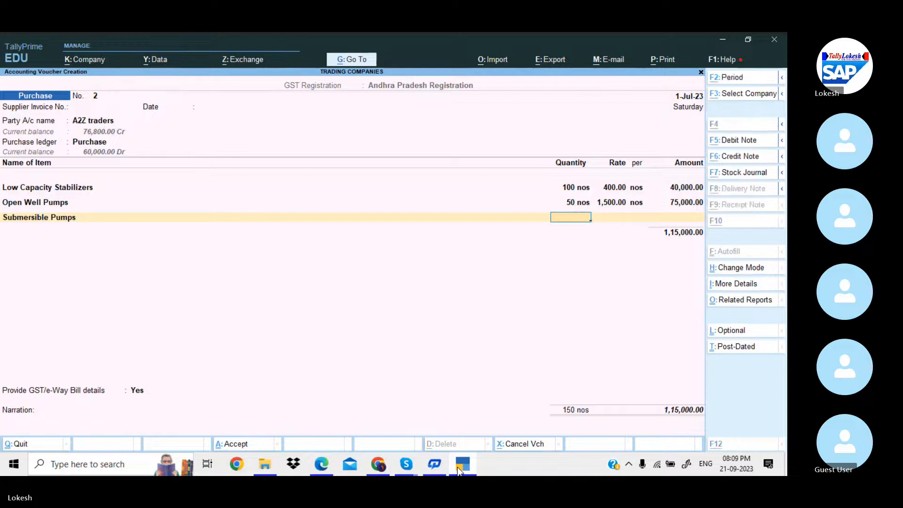
Check the PDF material and enter 100 nos at a rate of 2,000.00 for Submersible Pumps in the voucher
left_click(459, 468)
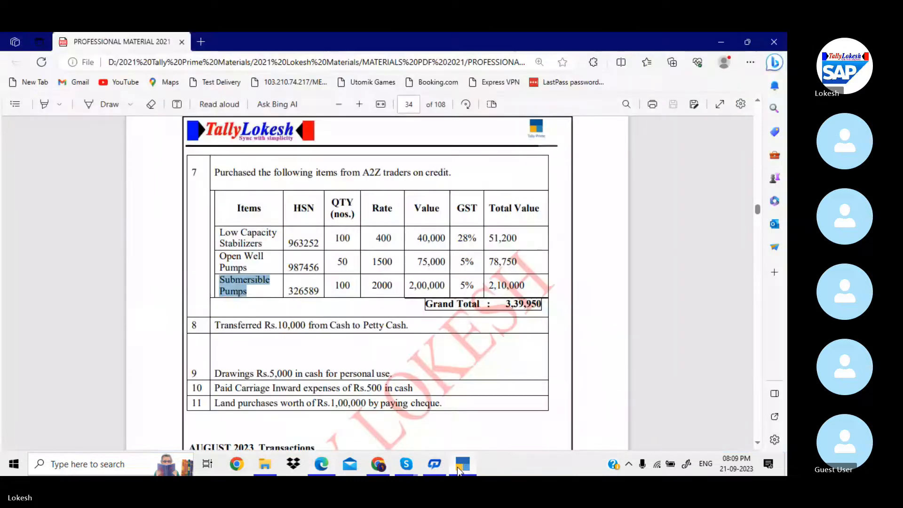
left_click(459, 468)
key("Return")
left_click(459, 468)
key("alt+Tab")
type("2,00")
type("000")
key("Return")
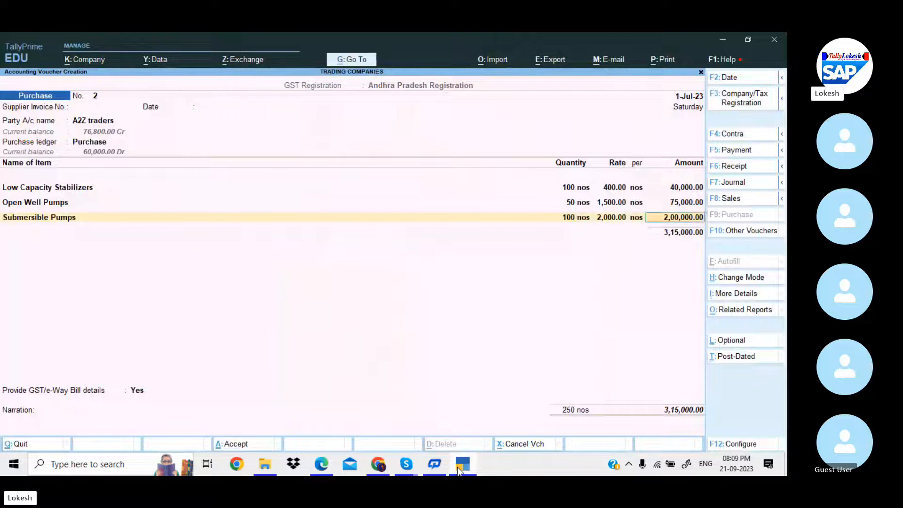
key("Return")
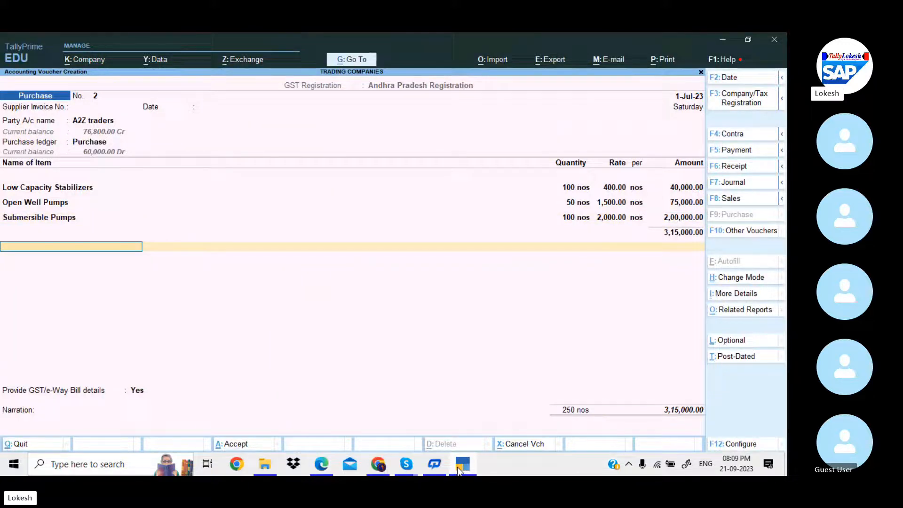
End the item list and add the CGST and SGST ledgers to the A2Z traders purchase voucher
key("Return")
type("Cg")
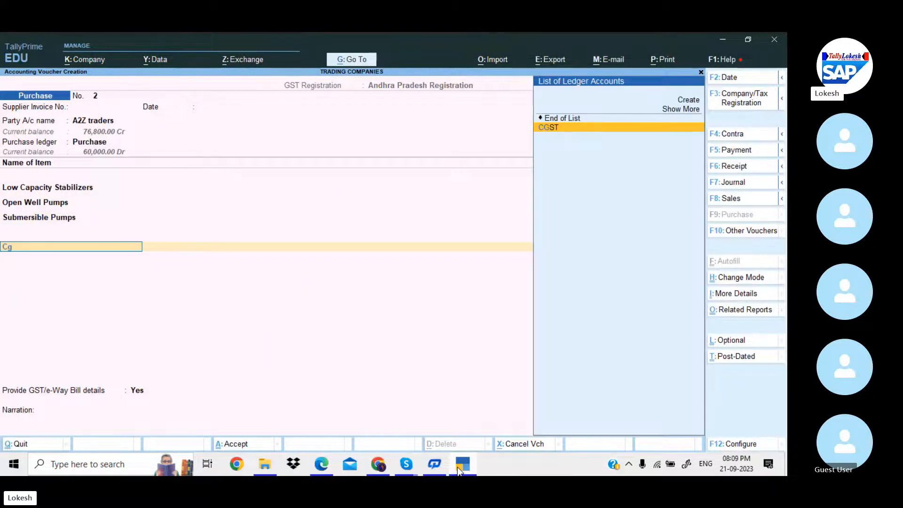
key("Return")
key("Return")
type("Sg")
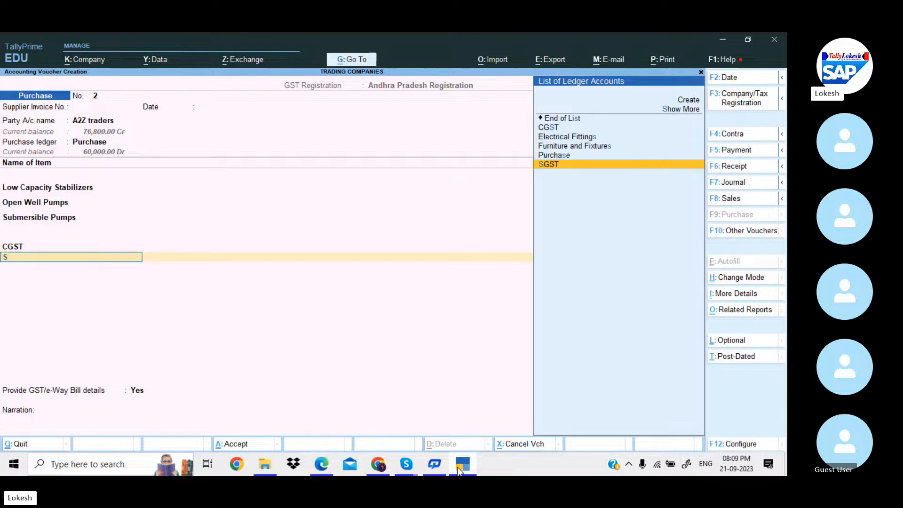
key("Return")
key("Return")
key("Return")
Set the GST/e-Way Bill details to No, compare the voucher total with the PDF material and save the purchase voucher
key("Up")
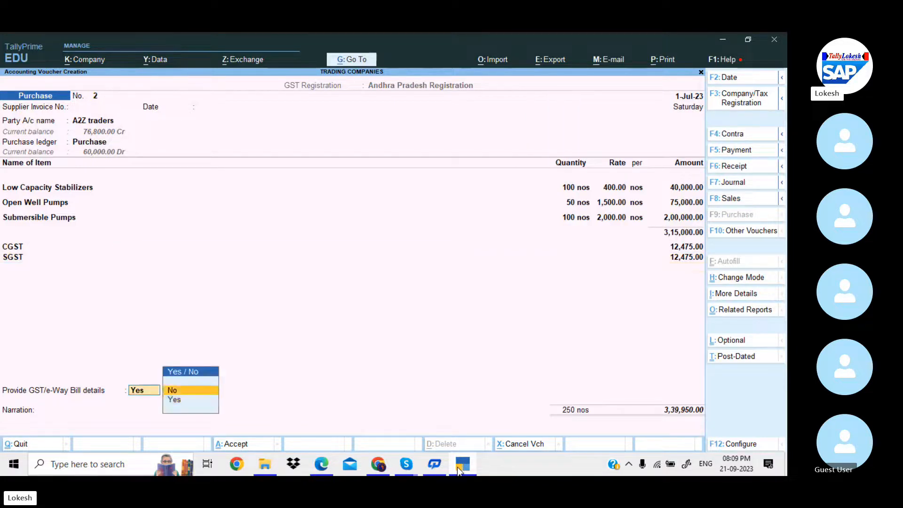
key("Return")
key("alt+Tab")
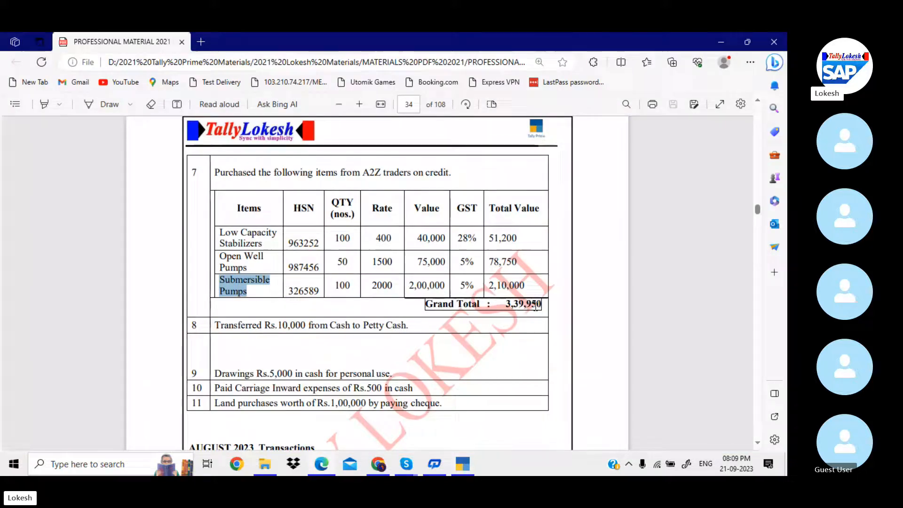
key("alt+Tab")
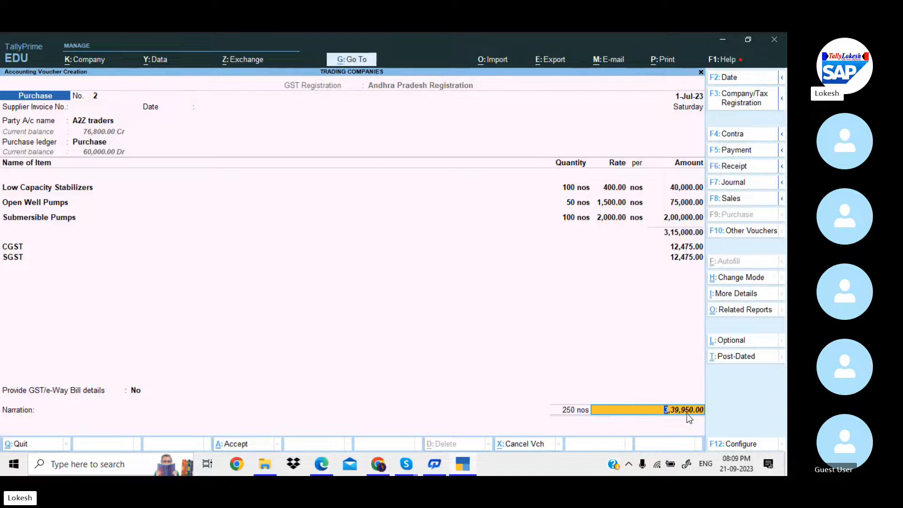
key("Return")
key("Return")
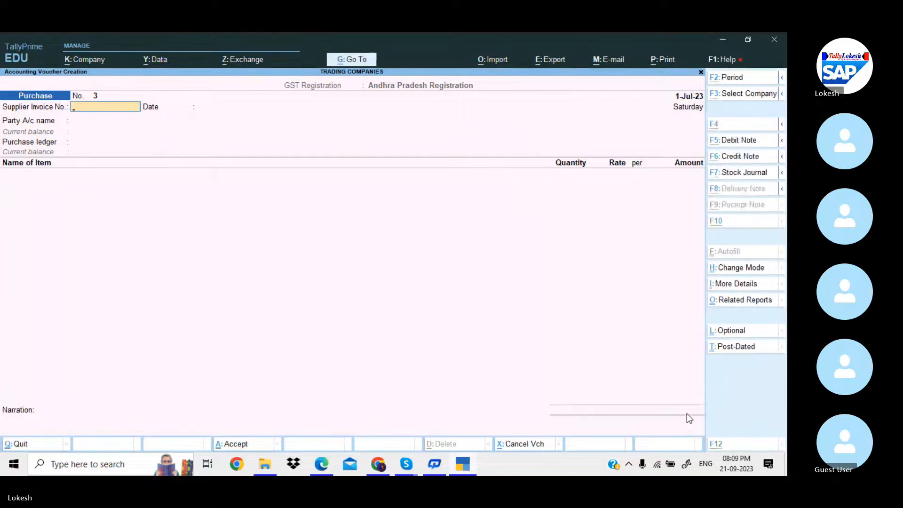
Read transaction 8 in the PDF material and start a contra voucher crediting Cash with 10,000
key("alt+Tab")
scroll(686, 413, "down", 1)
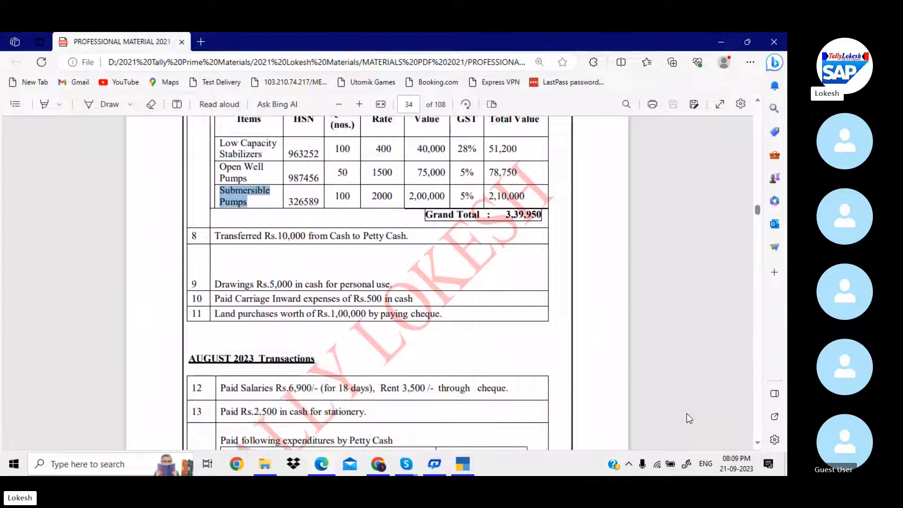
key("alt+Tab")
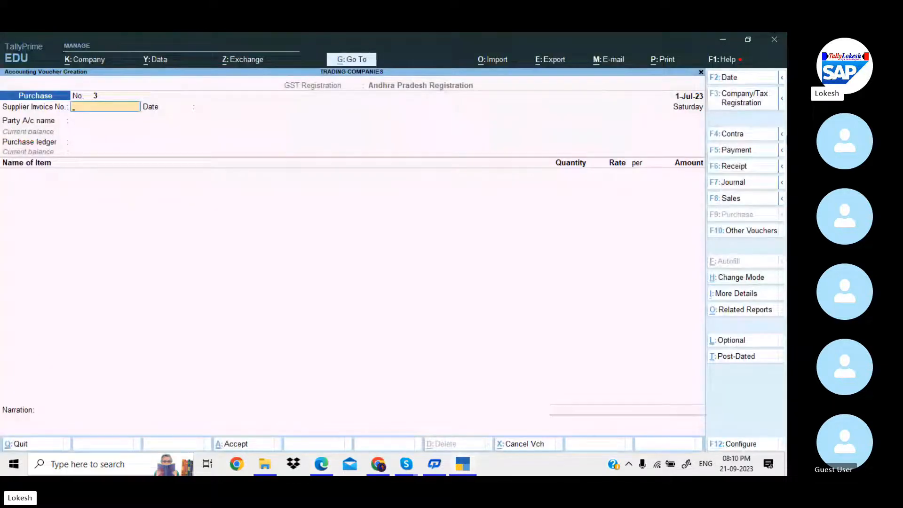
left_click(742, 132)
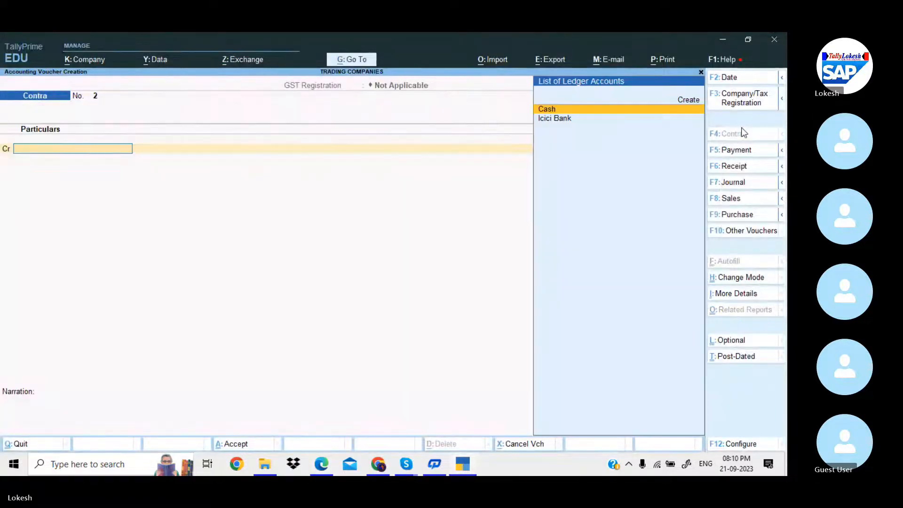
key("Return")
key("alt+Tab")
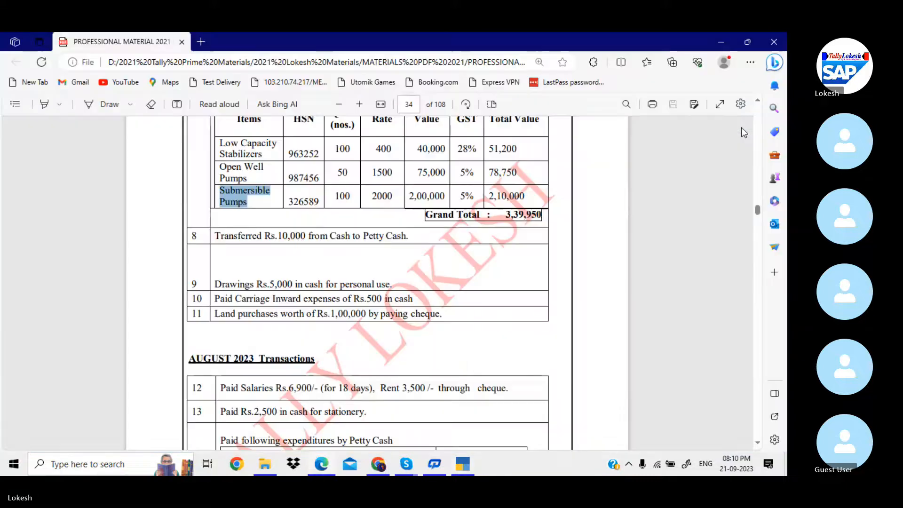
key("alt+Tab")
type("10000")
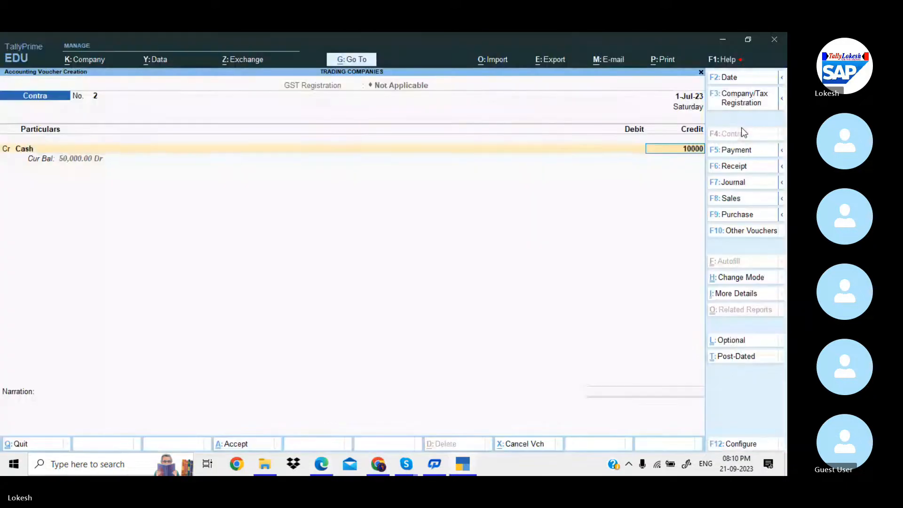
key("Return")
Create a Petty Cash ledger under Cash-in-Hand from the contra voucher
key("alt+c")
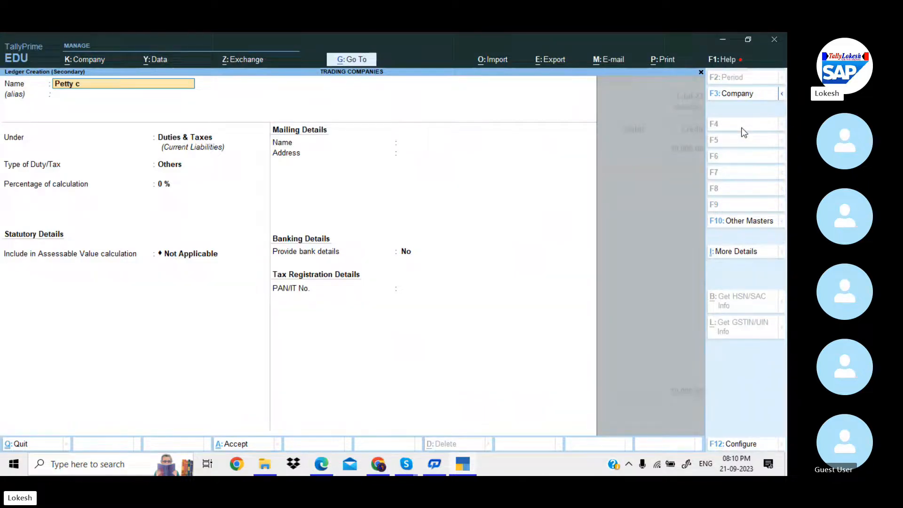
key("Return")
type("cash")
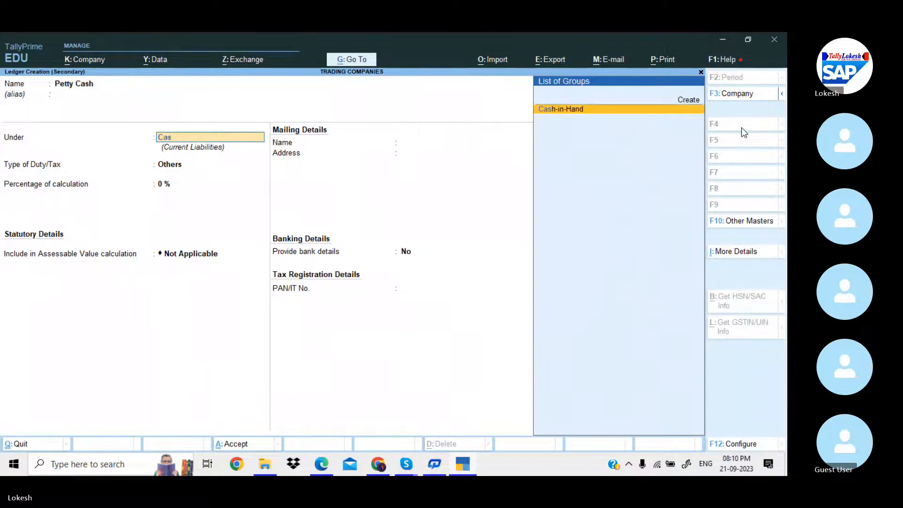
key("Return")
key("Return")
Debit Petty Cash with 10,000.00 and save the contra voucher without a narration
key("Return")
key("Return")
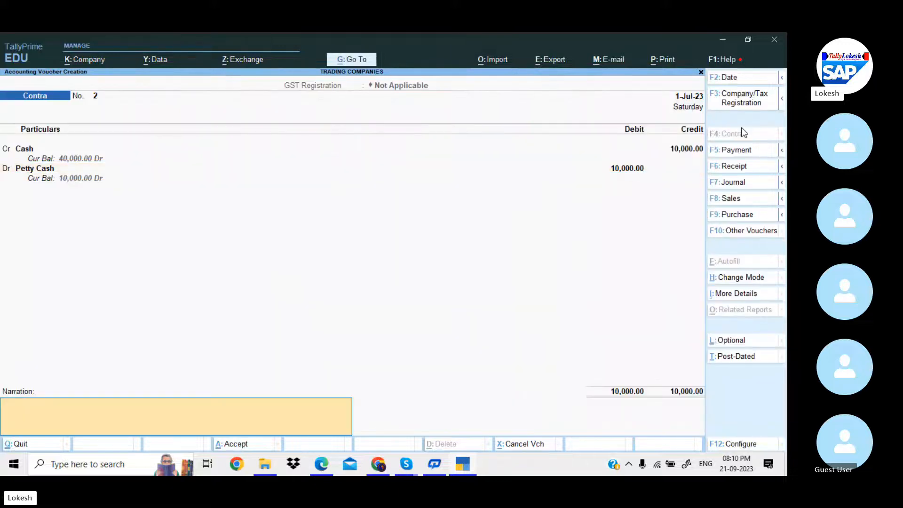
key("Return")
key("Return")
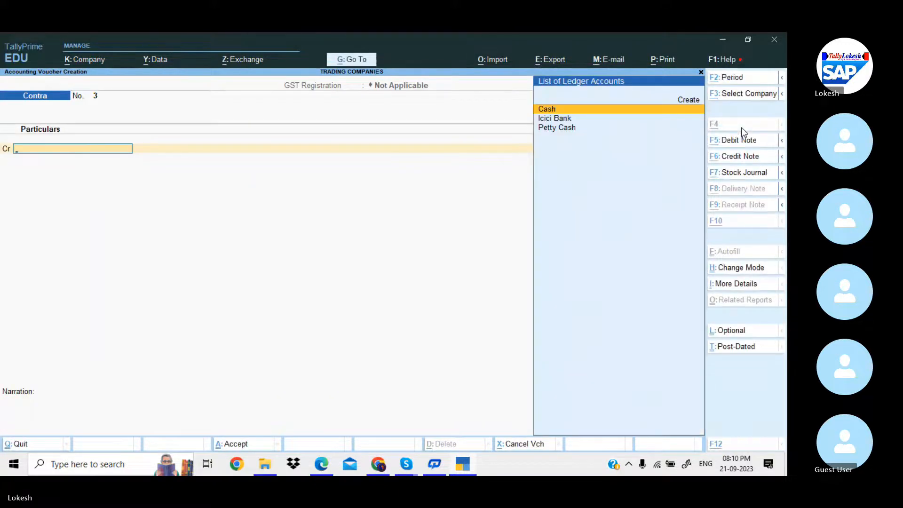
Read transaction 9 in the PDF material and start a payment voucher
key("alt+Tab")
key("alt+Tab")
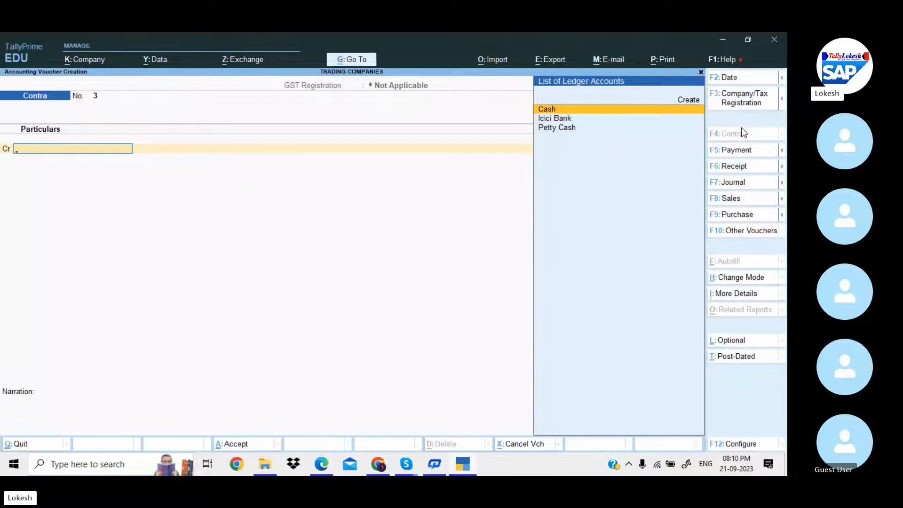
left_click(741, 150)
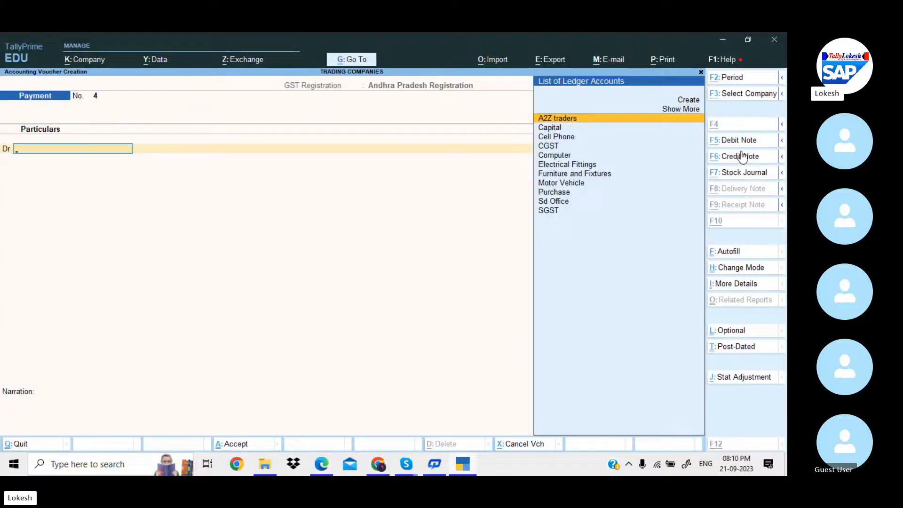
Create a Drawings ledger under Capital Account for the payment's debit entry, leaving the GSTIN/UIN blank
key("alt+c")
key("BackSpace")
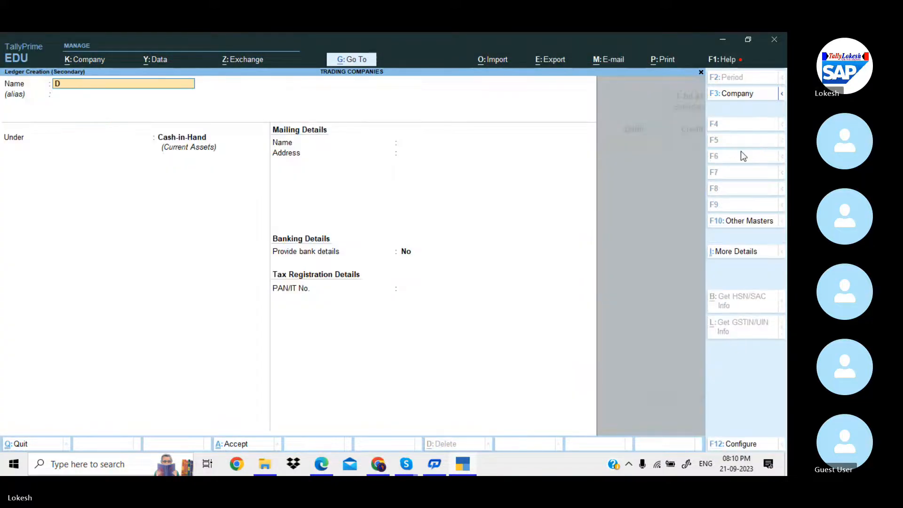
type("rawings")
key("Return")
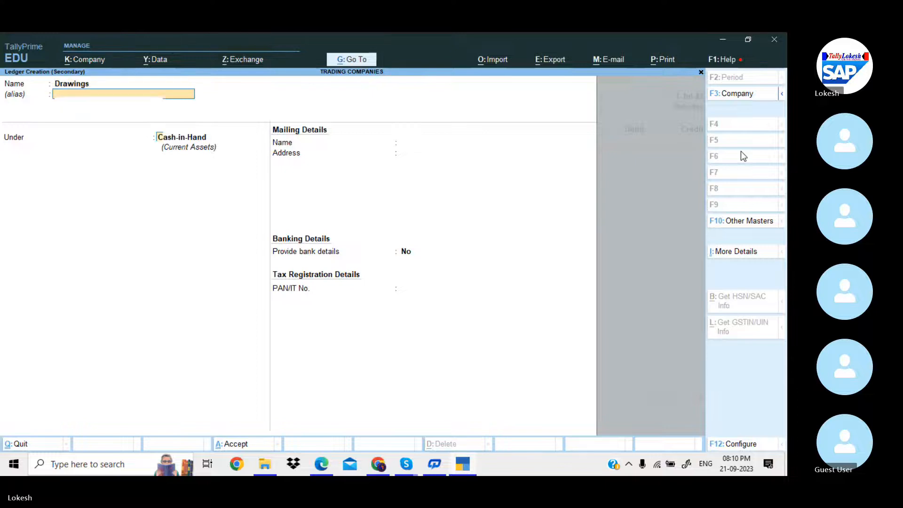
type("ca")
key("Down")
key("Return")
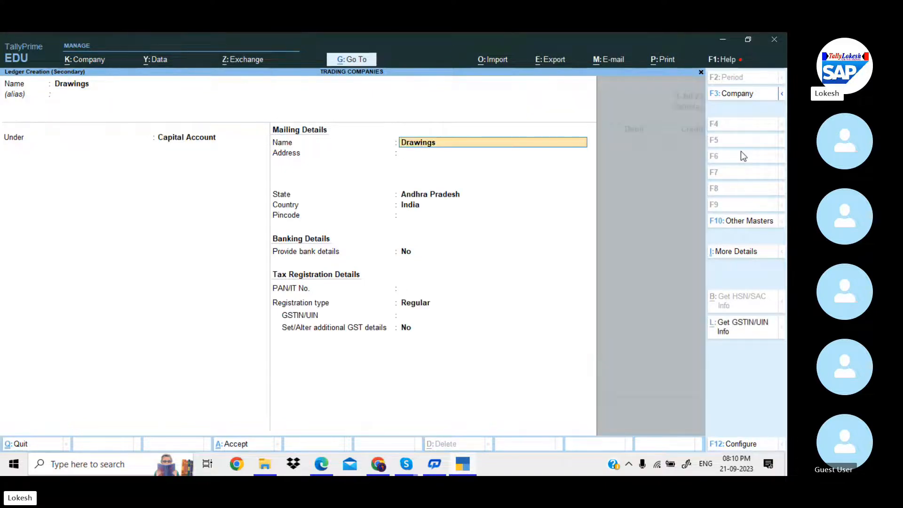
key("Return")
key("Return")
key("Return")
key("Return")
key("Return")
key("Return")
key("Return")
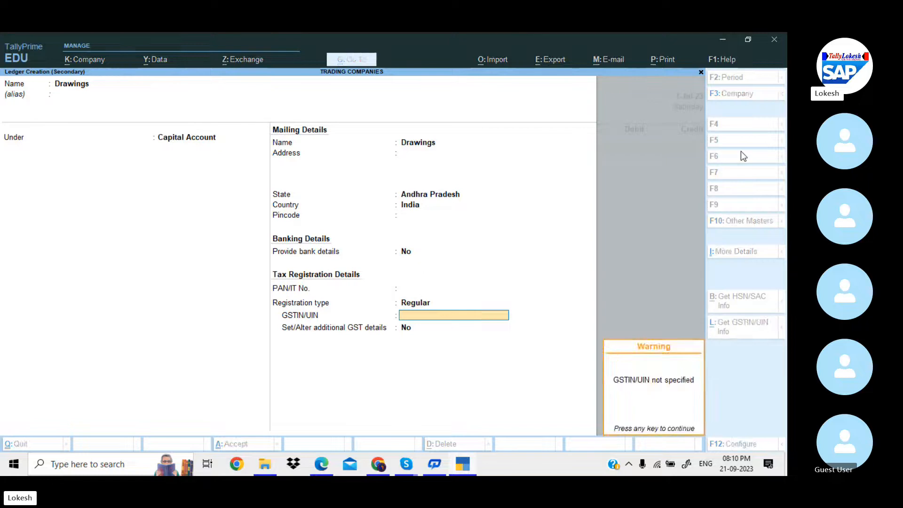
key("Return")
Check the amount of transaction 9 in the PDF material and debit Drawings with 5,000.00
key("alt+Tab")
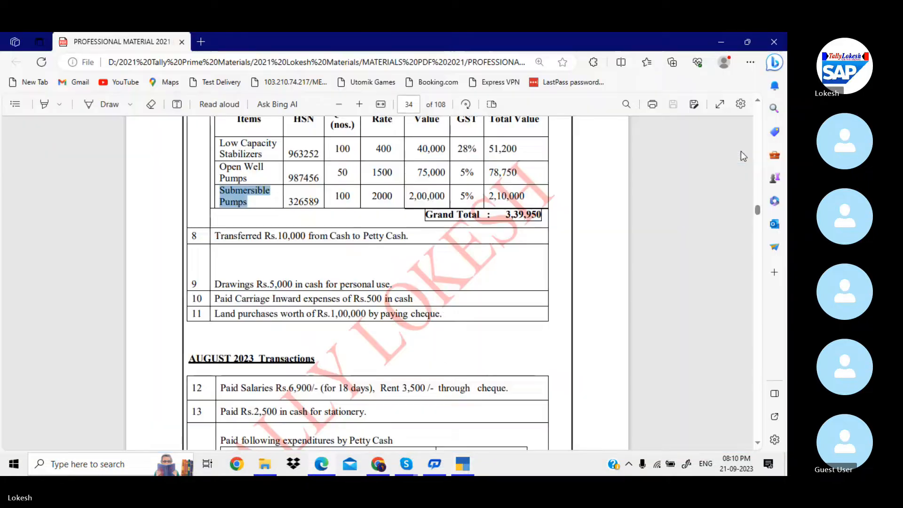
key("alt+Tab")
type("5000")
key("Return")
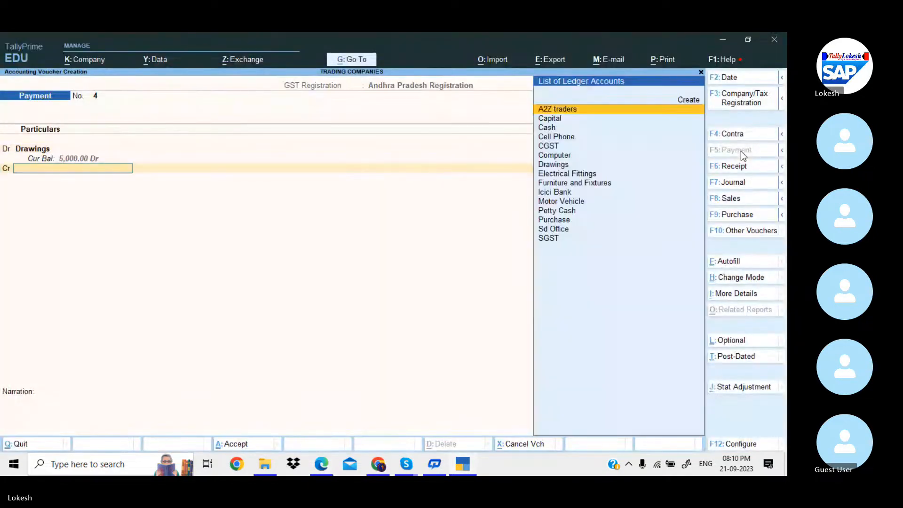
Credit Cash with 5,000.00 and save the drawings payment voucher
key("Down")
key("Return")
key("Return")
key("Return")
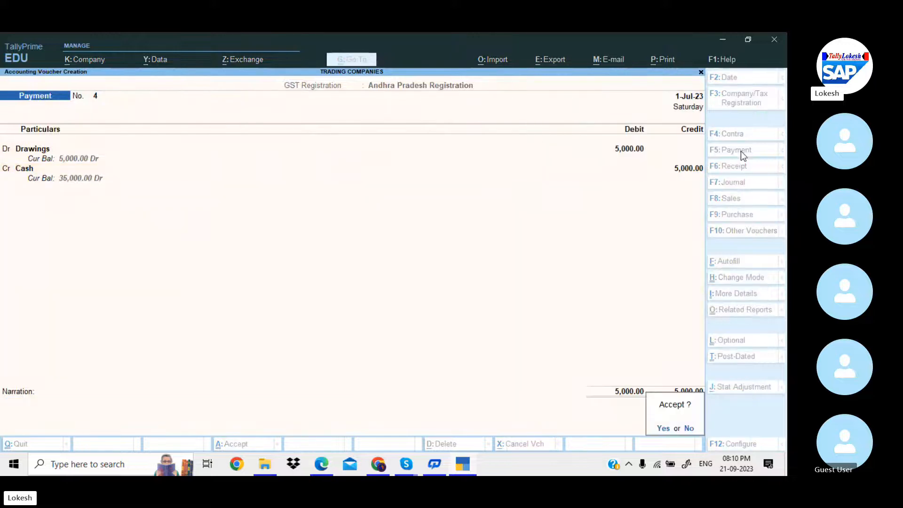
key("Return")
Read transaction 10 in the PDF material and start a Carriage Inwards ledger under Direct Expenses from the new payment voucher
key("alt+Tab")
key("alt+Tab")
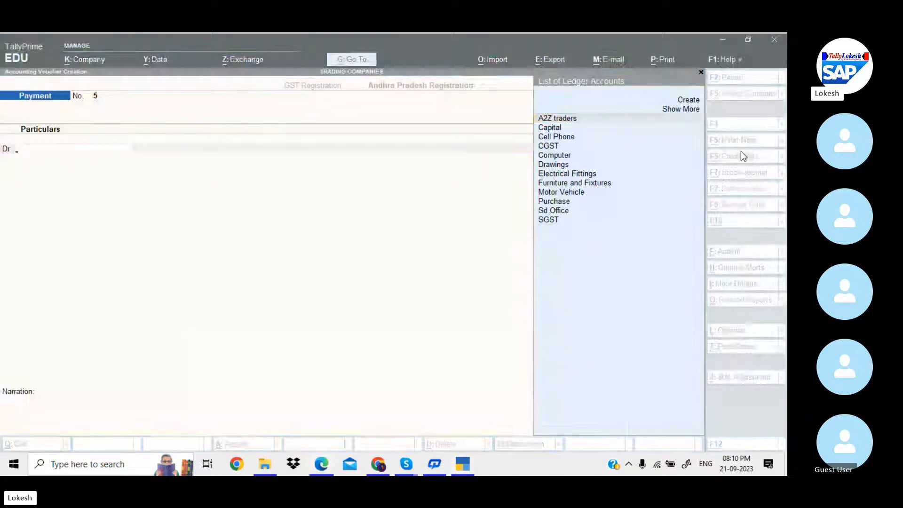
key("alt+c")
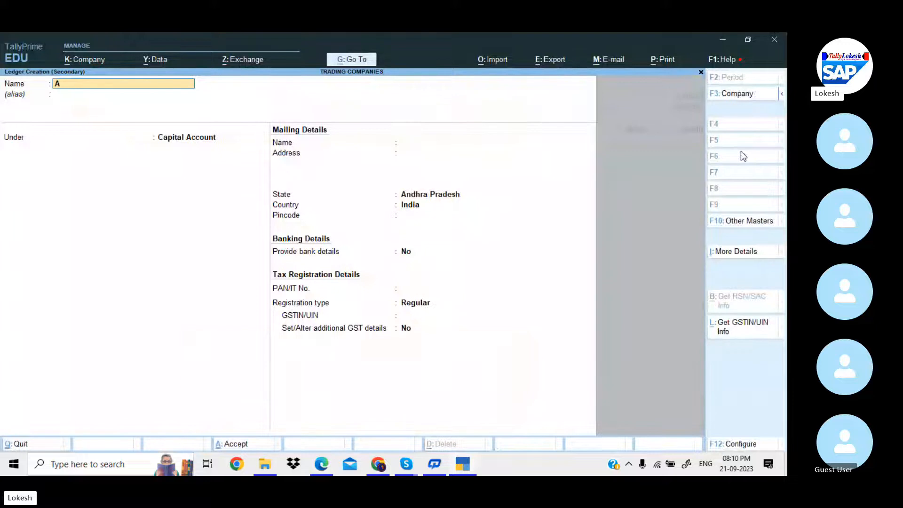
type("Carriage Inwards")
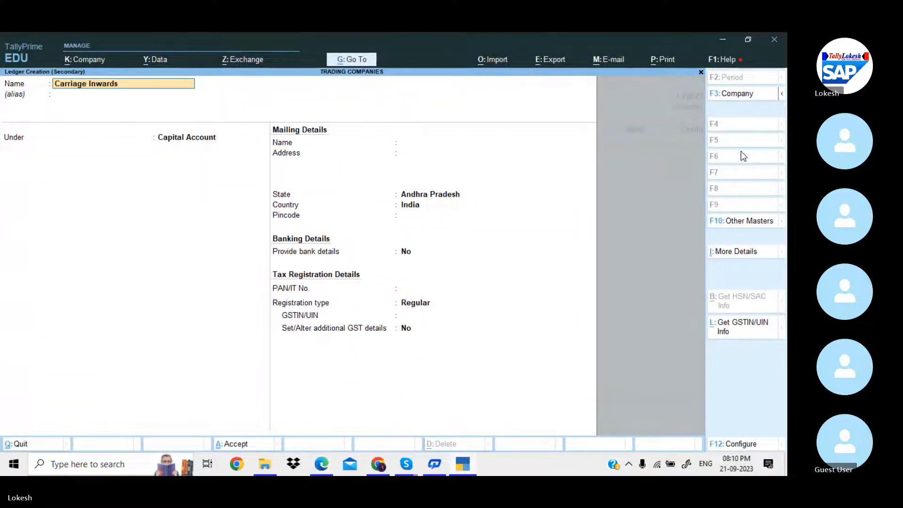
key("Return")
key("Return")
type("Di")
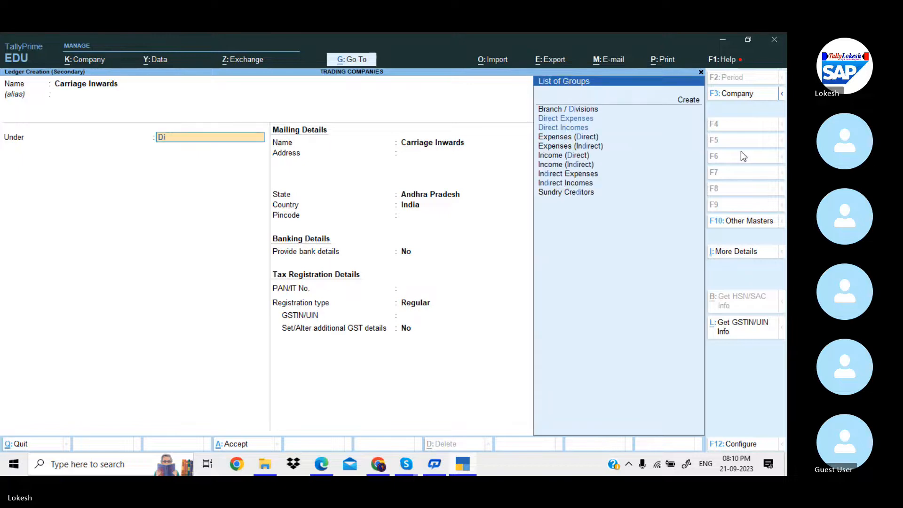
key("Down")
key("Return")
Keep the default statutory and GST details of the Carriage Inwards ledger and save it
key("Return")
key("Return")
key("Return")
key("Return")
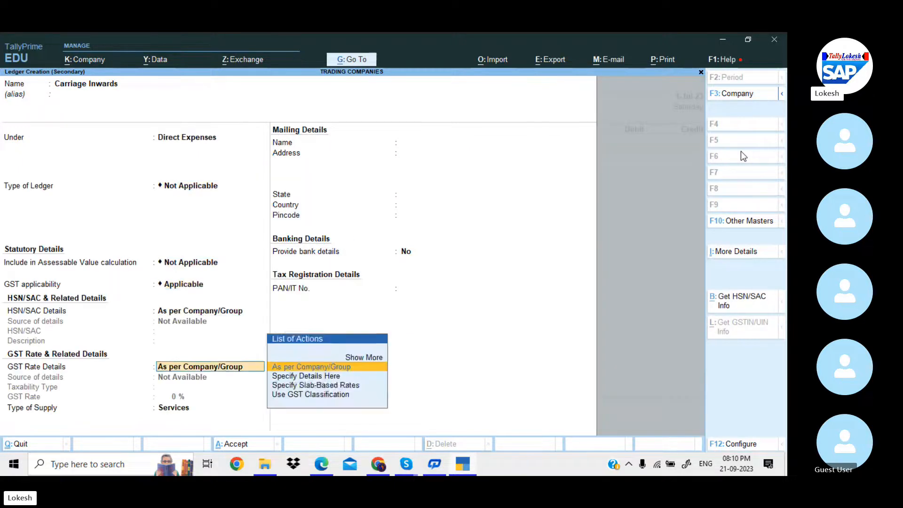
key("Return")
key("Return")
key("Return")
key("Return")
Check the amount of transaction 10 in the PDF material and debit Carriage Inwards with 500.00
key("alt+Tab")
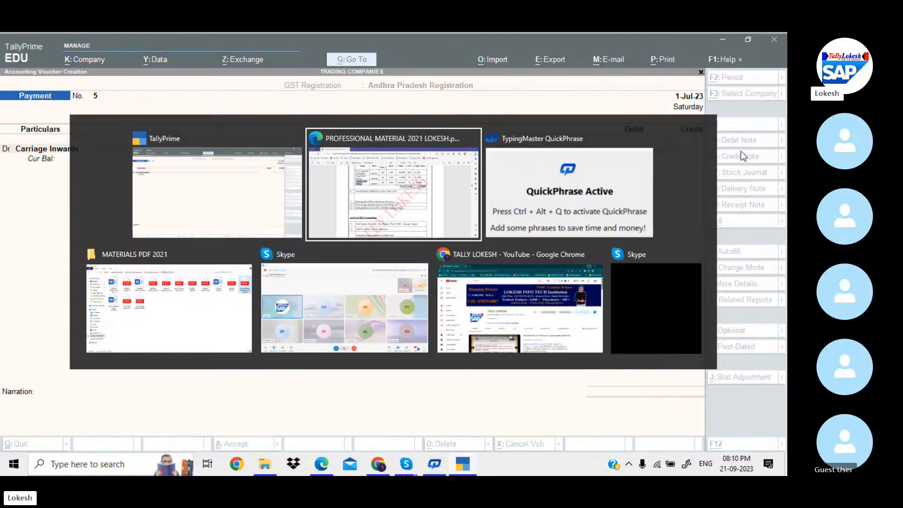
key("alt+Tab")
type("500")
key("Return")
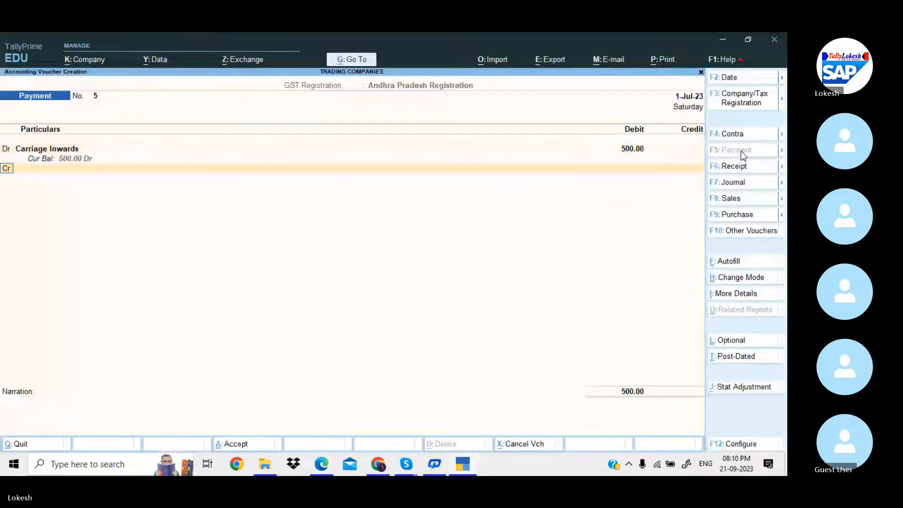
Credit Cash with 500.00 and save the carriage inwards payment voucher
key("Down")
key("Down")
key("Down")
key("Return")
key("Return")
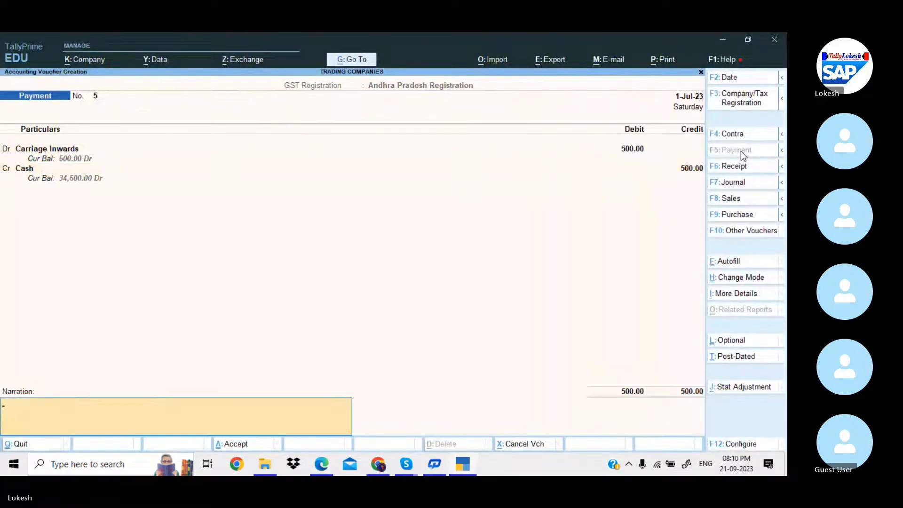
key("Return")
key("Return")
Read transaction 11 in the PDF material and start a Land ledger under Fixed Assets from the new payment voucher
key("alt+Tab")
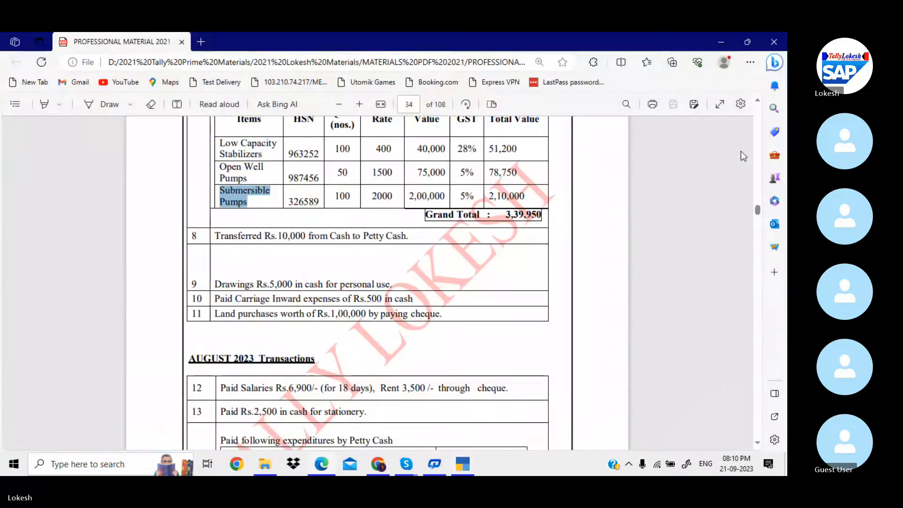
key("alt+Tab")
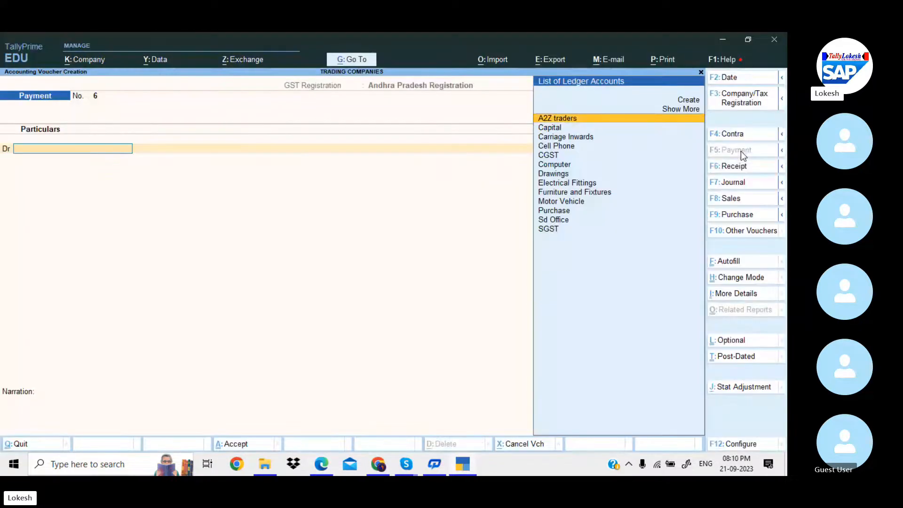
key("alt+c")
type("Land")
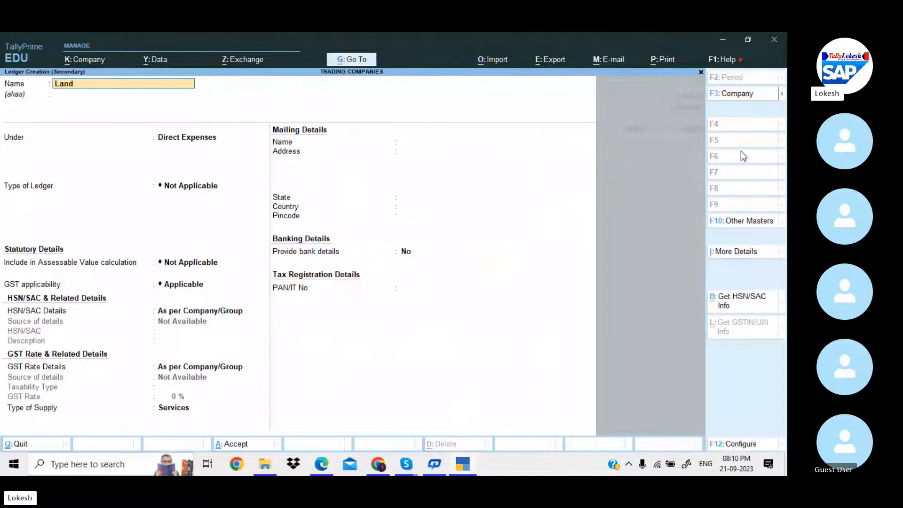
key("Return")
type("Fi")
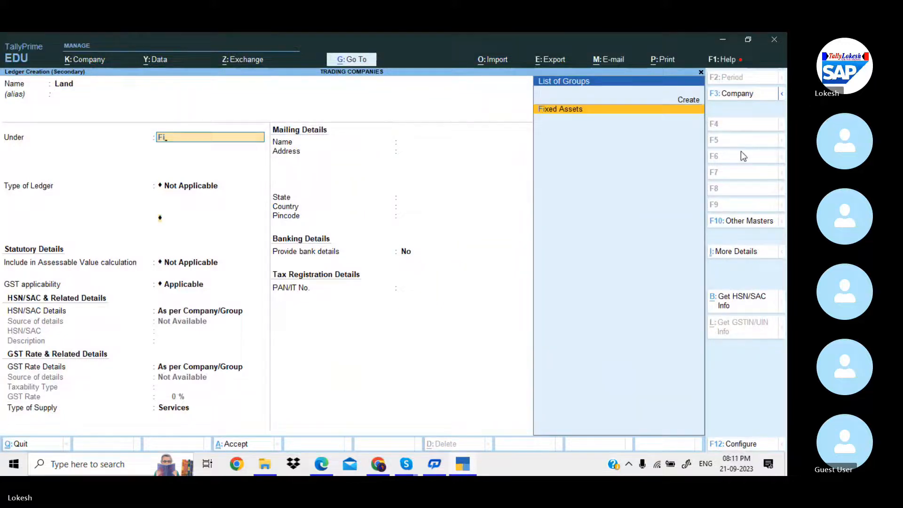
key("Return")
Keep the default GST, mailing and tax registration details of the Land ledger and save it
key("Return")
key("Return")
key("Return")
key("Return")
key("Return")
key("Return")
key("Return")
key("Return")
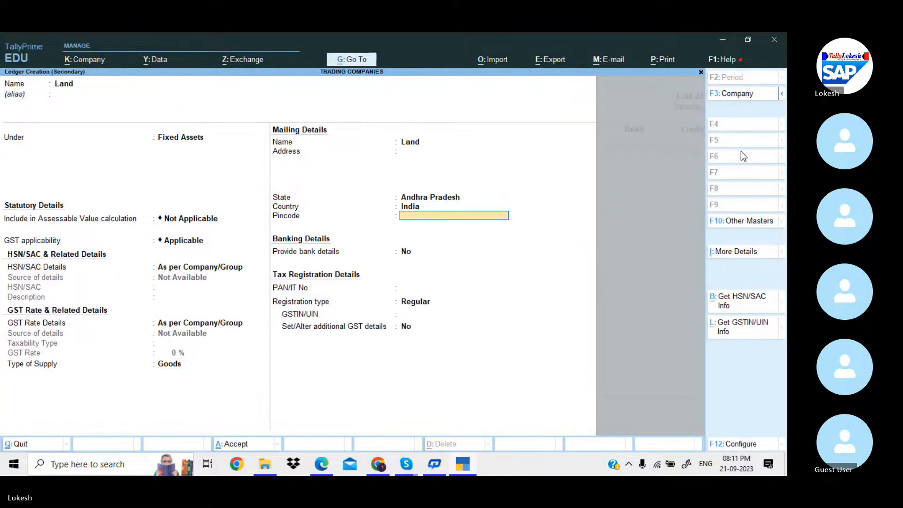
key("Return")
key("Return")
key("Return")
key("Return")
key("Return")
key("Return")
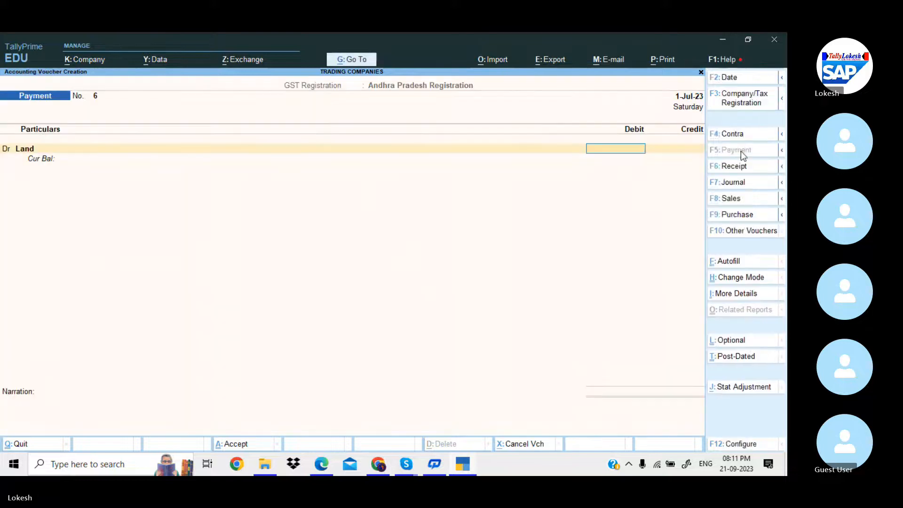
Check the amount of transaction 11 in the PDF material and debit Land with 1,00,000.00
key("alt+Tab")
key("alt+Tab")
type("100")
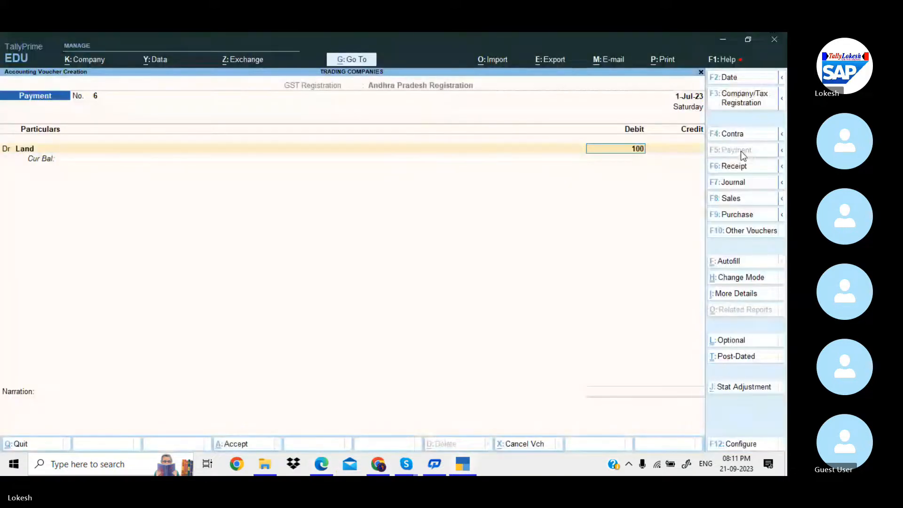
type("000")
key("Return")
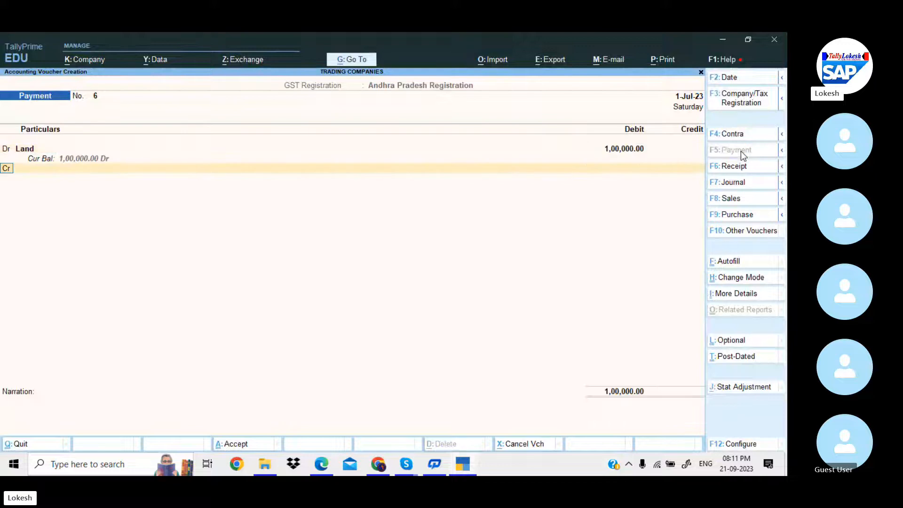
Credit Icici Bank with 1,00,000.00, allocate it as a cheque dated 1-Jul-23 and save the land payment voucher
type("ici")
key("Return")
key("Return")
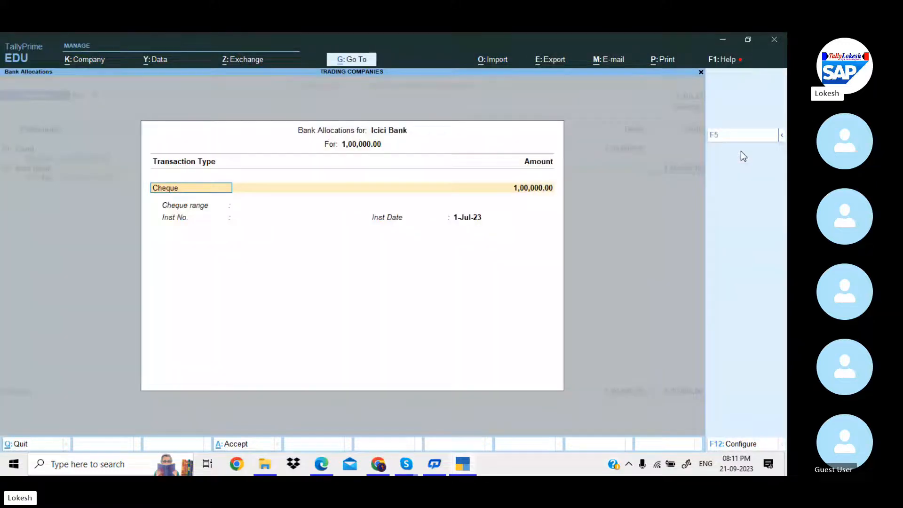
key("Return")
key("Return")
key("Return")
key("Return")
key("Return")
key("Return")
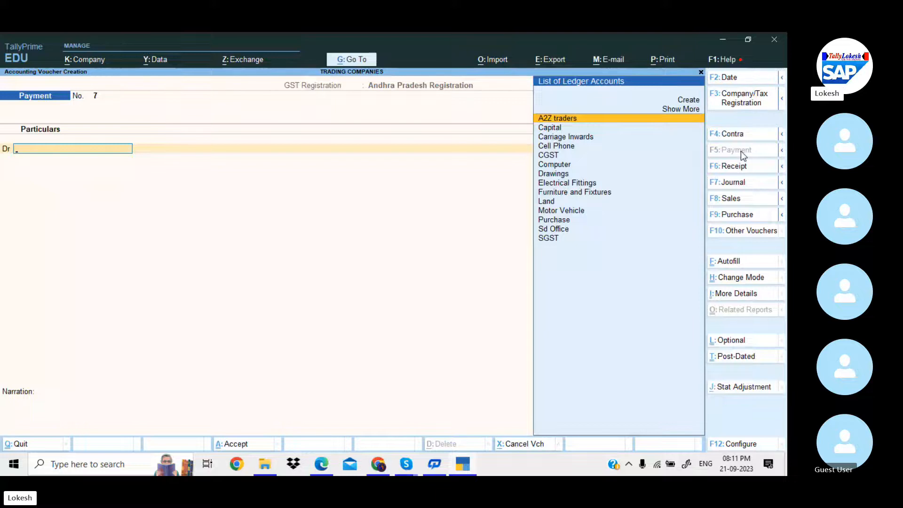
Open the Profit & Loss A/c in detailed view and review its lines from Closing Stock down to Nett Loss
key("Escape")
key("Down")
key("Down")
key("Down")
key("Down")
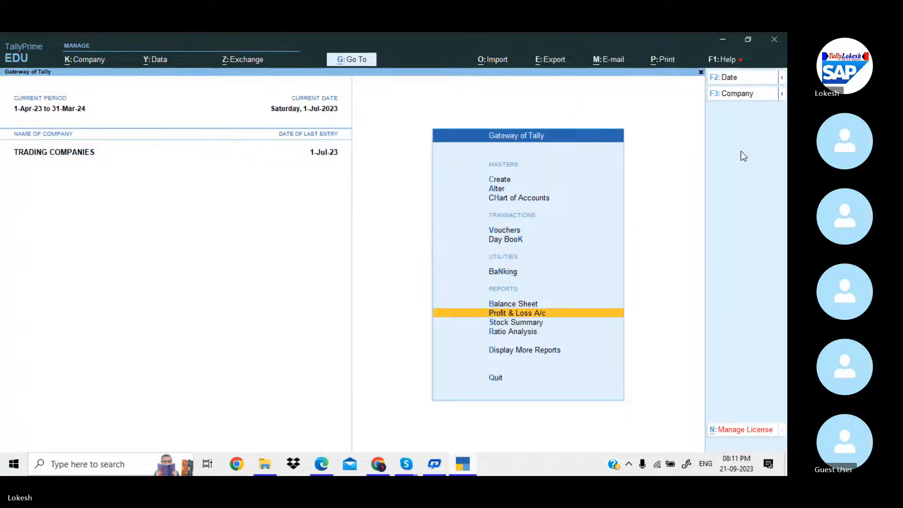
key("Return")
key("alt+F5")
key("Right")
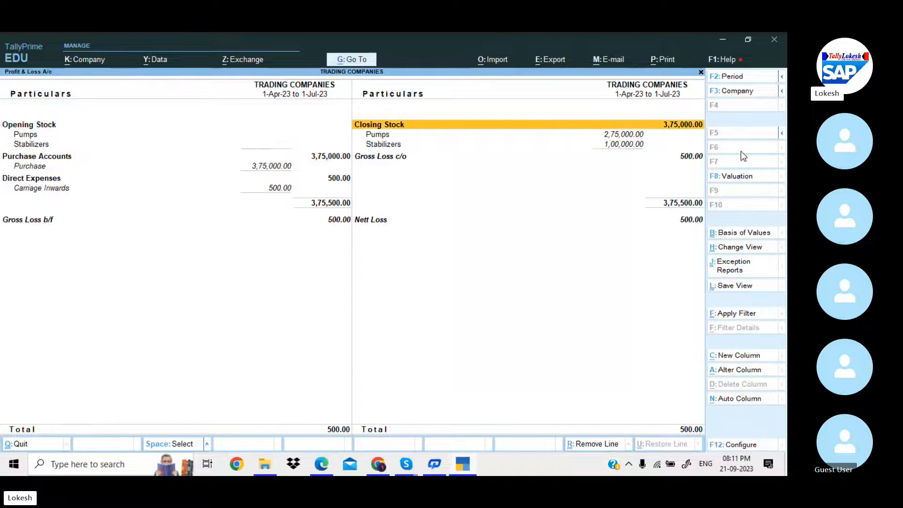
key("Down")
key("Down")
key("Down")
key("Down")
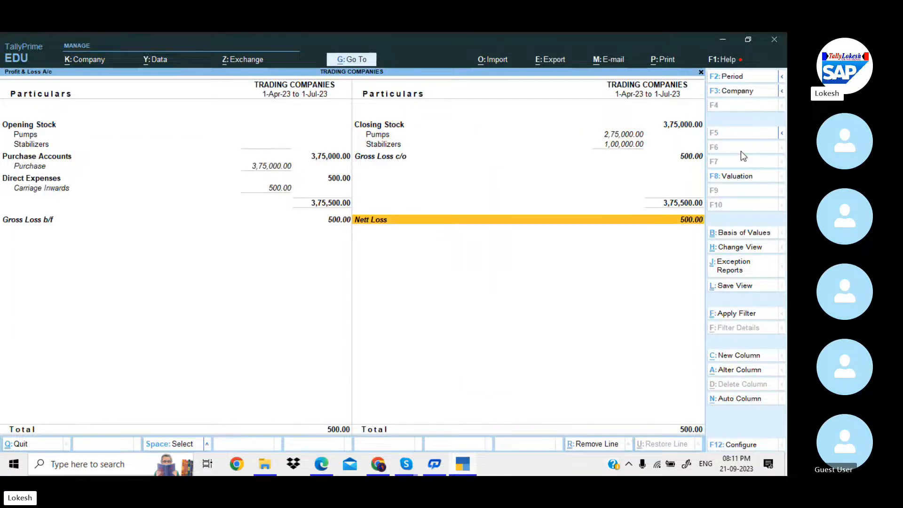
Switch to the PDF material and check the Nett Loss in the Module-2 July Month Profit & Loss table
key("alt+Tab")
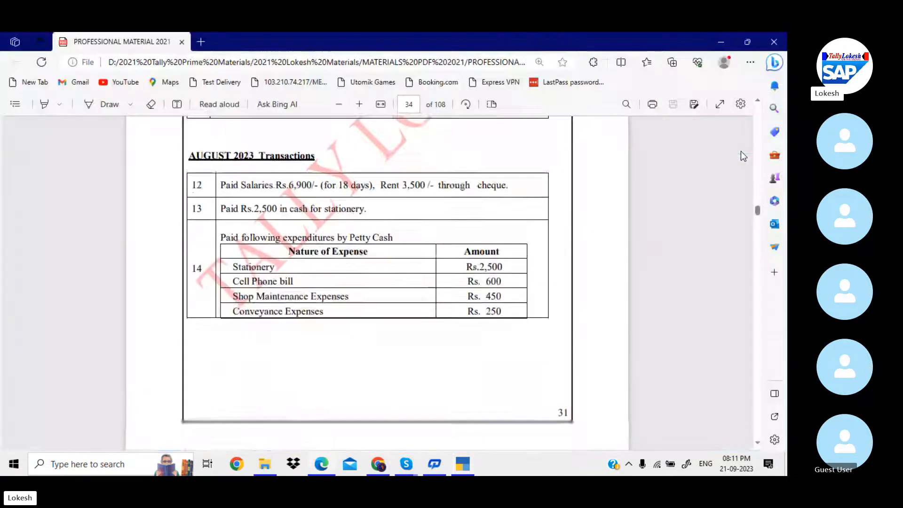
scroll(740, 151, "down", 20)
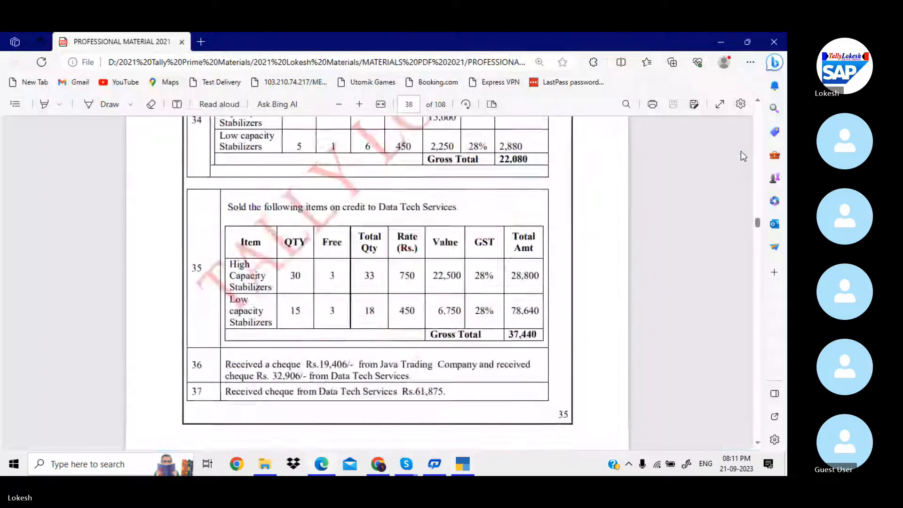
scroll(741, 151, "down", 20)
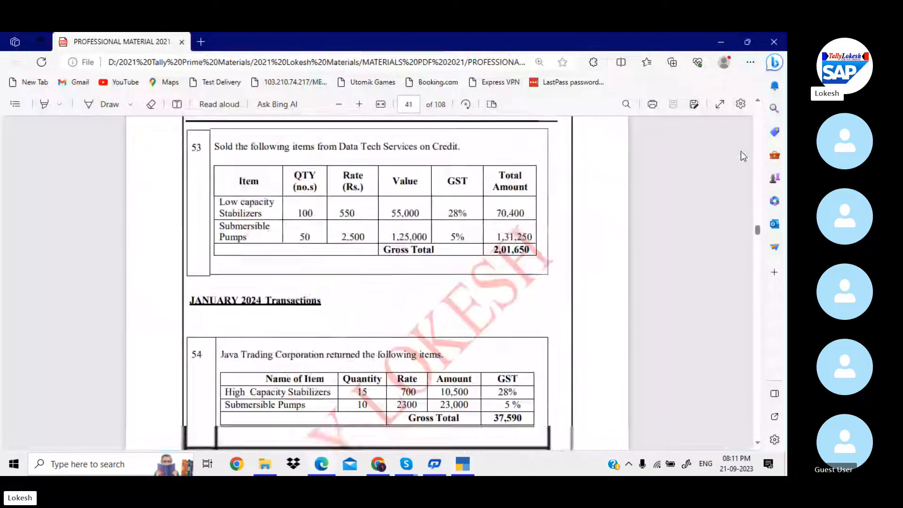
scroll(740, 151, "down", 20)
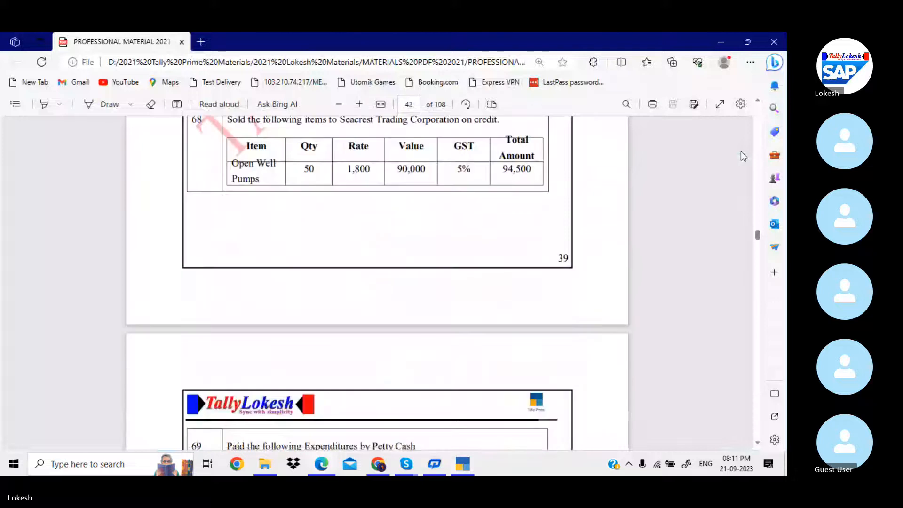
scroll(740, 151, "down", 20)
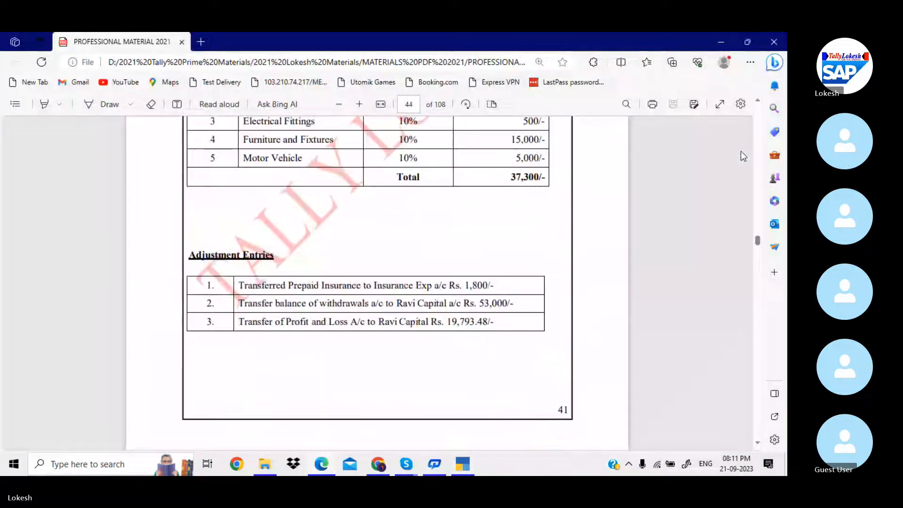
scroll(741, 157, "down", 10)
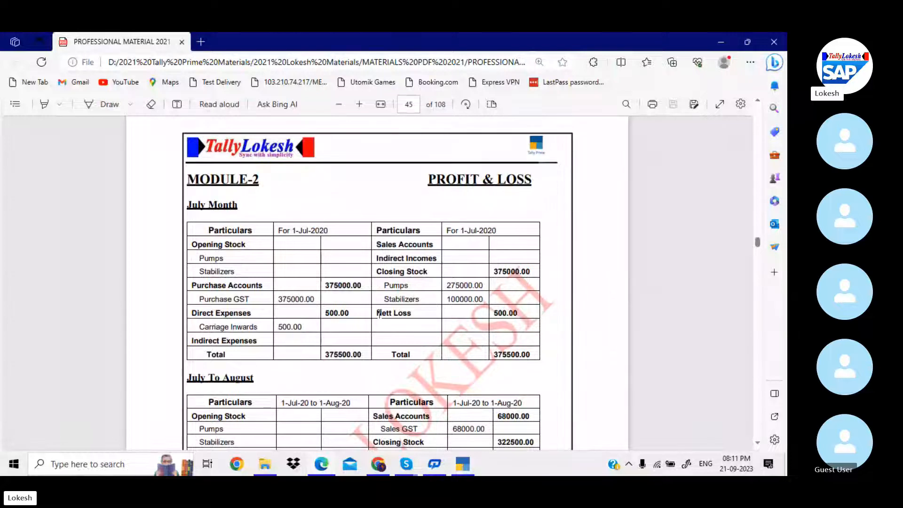
left_click_drag(379, 314, 505, 314)
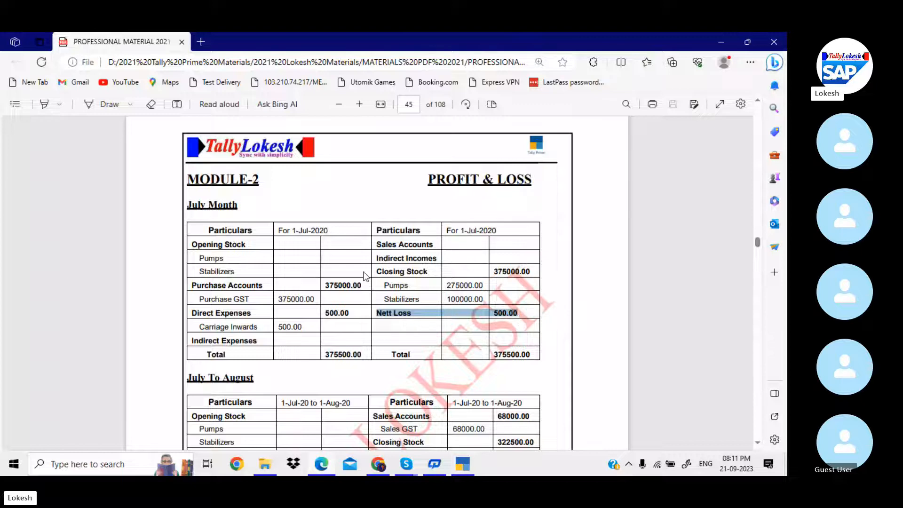
Return to the August 2023 transactions in the PDF material and read transactions 12 to 14, including the petty cash expense table
scroll(364, 276, "up", 20)
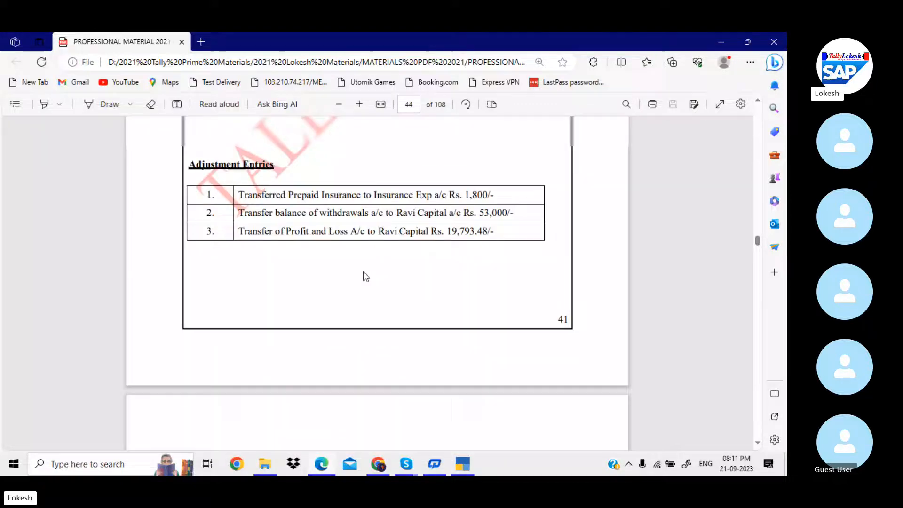
scroll(364, 276, "up", 15)
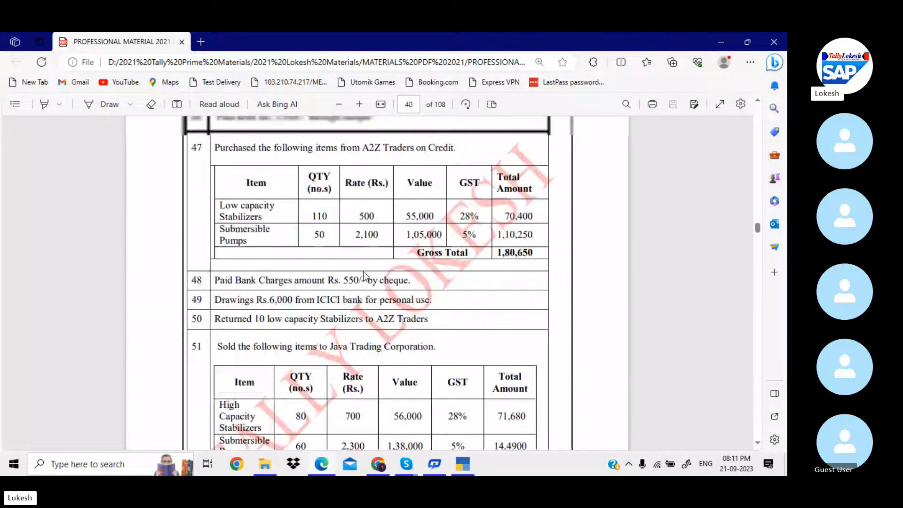
scroll(365, 276, "up", 12)
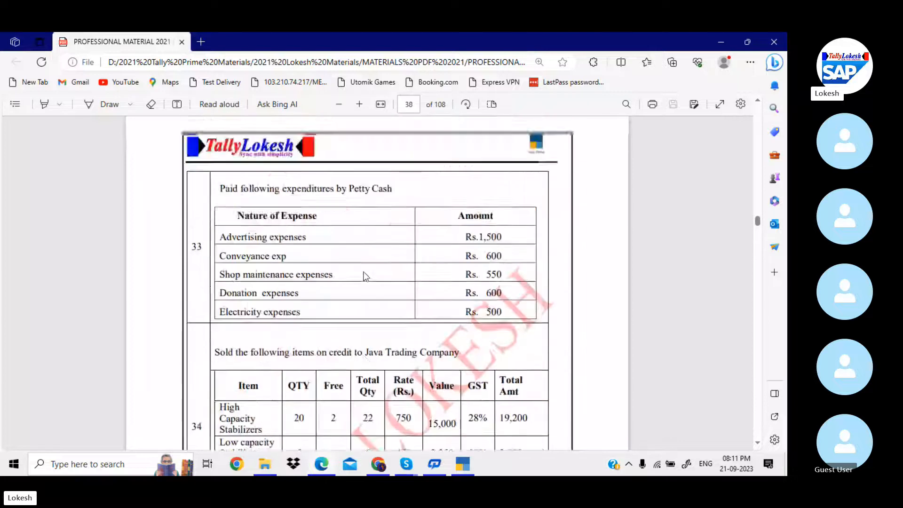
scroll(365, 276, "up", 6)
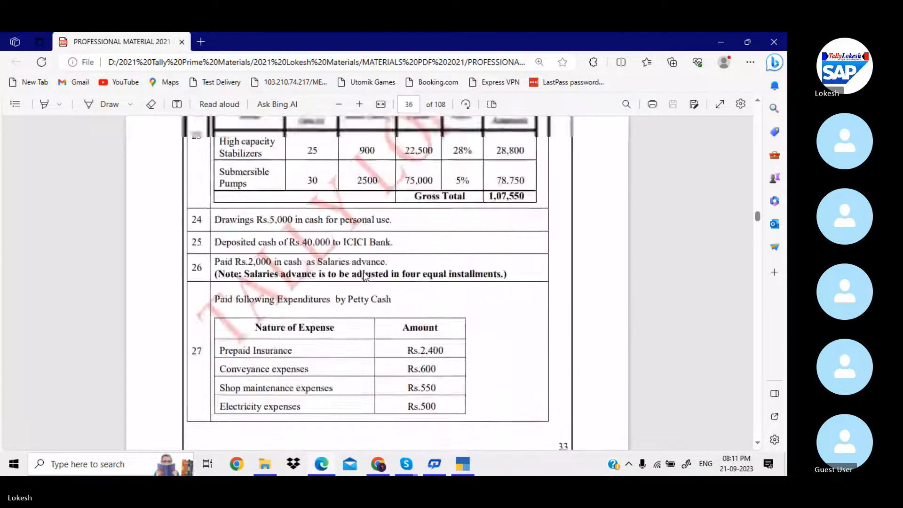
scroll(365, 276, "up", 12)
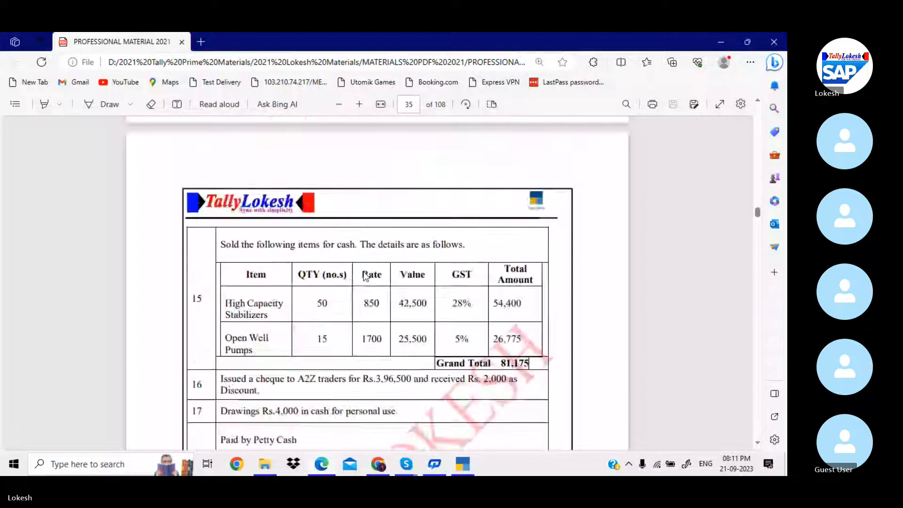
scroll(366, 276, "up", 2)
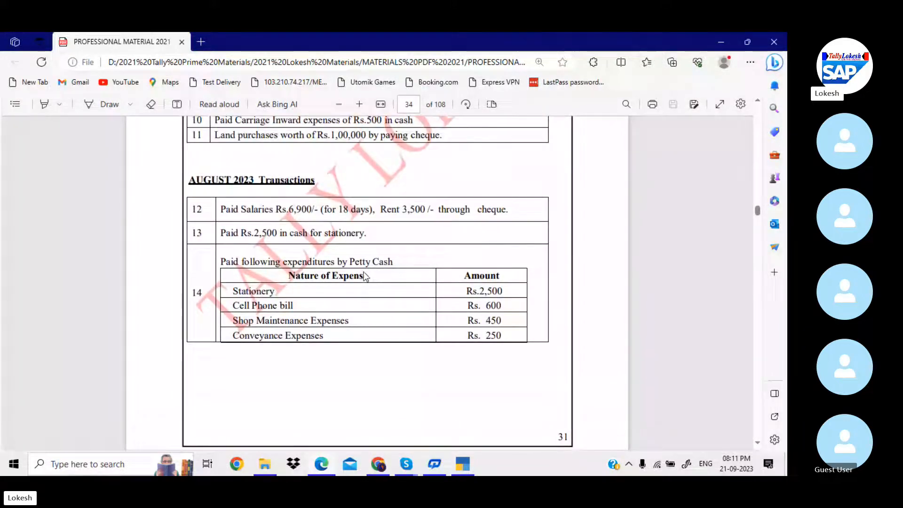
scroll(366, 276, "down", 2)
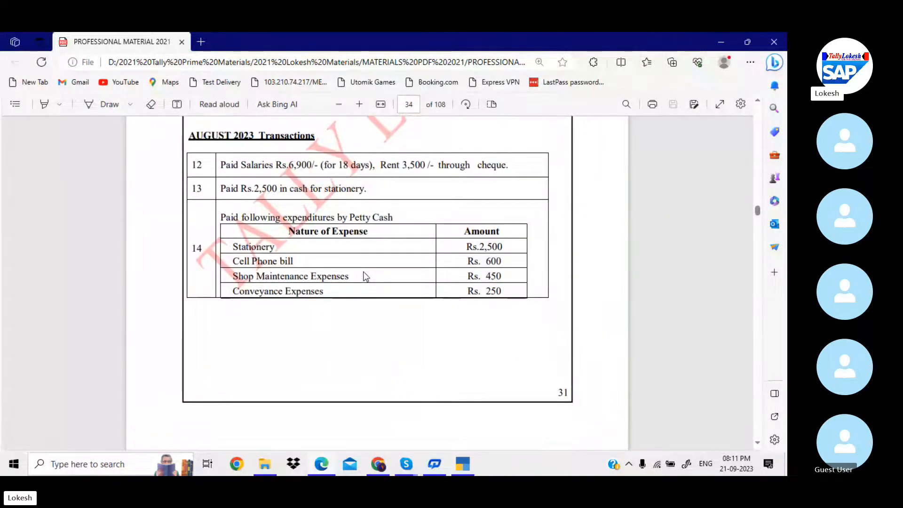
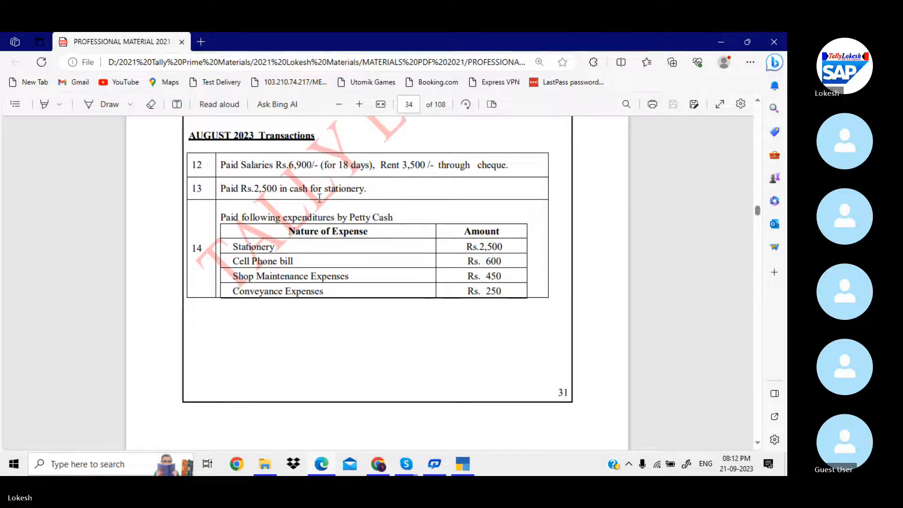
left_click_drag(234, 243, 323, 291)
right_click(323, 291)
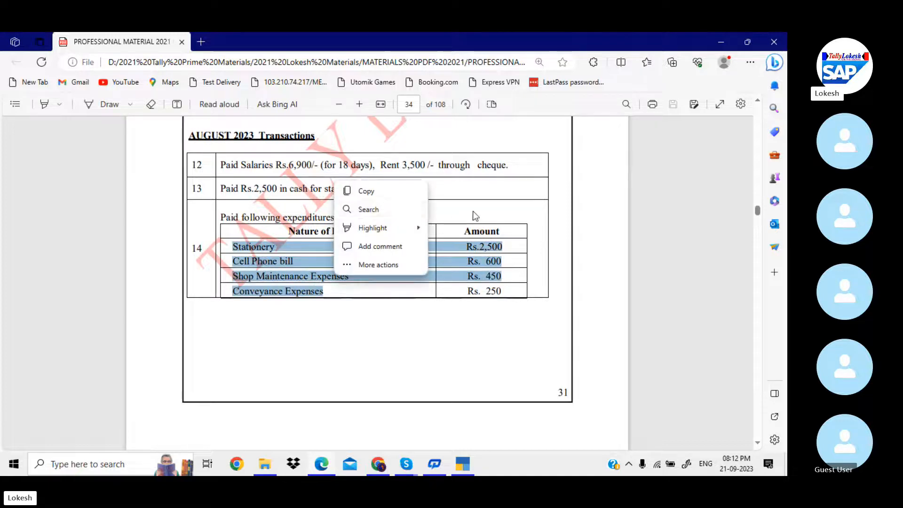
left_click(493, 216)
Read transaction 15 on the cash sale of stabilizers and pumps and transaction 16 on the A2Z traders cheque
scroll(496, 216, "down", 5)
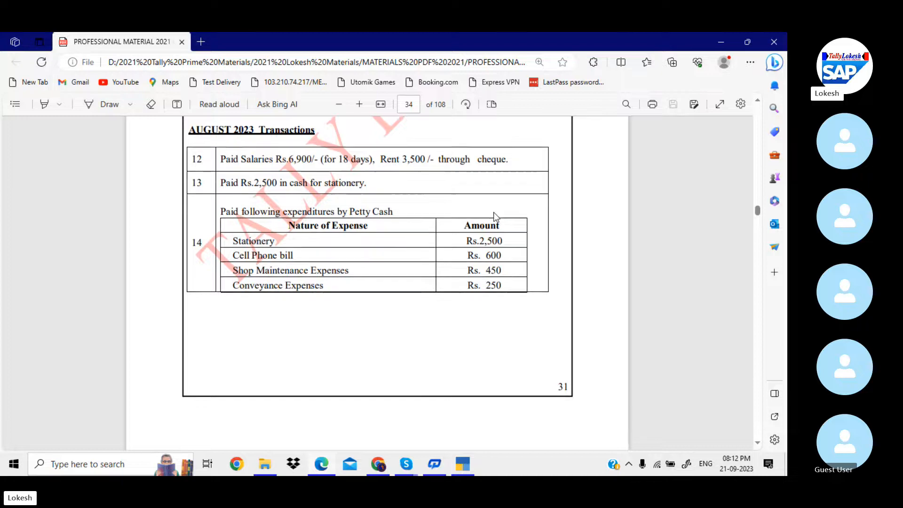
scroll(496, 216, "down", 2)
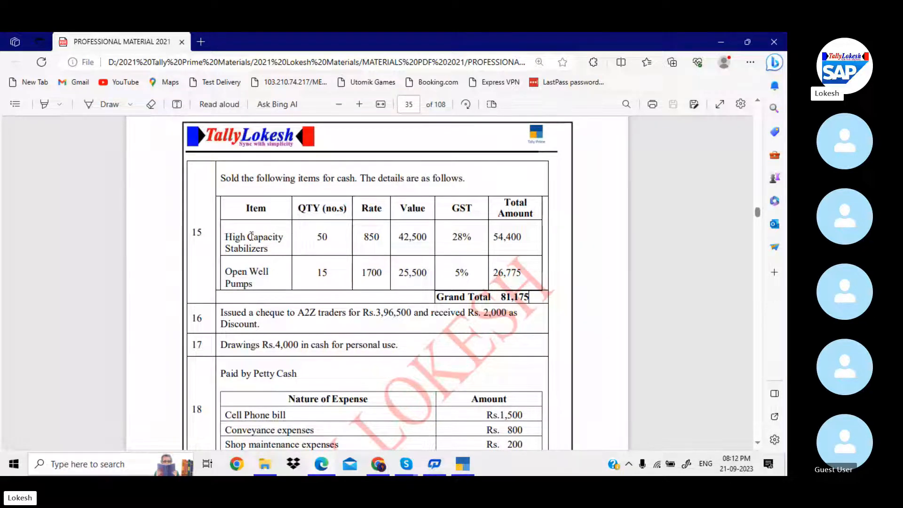
left_click_drag(245, 236, 425, 268)
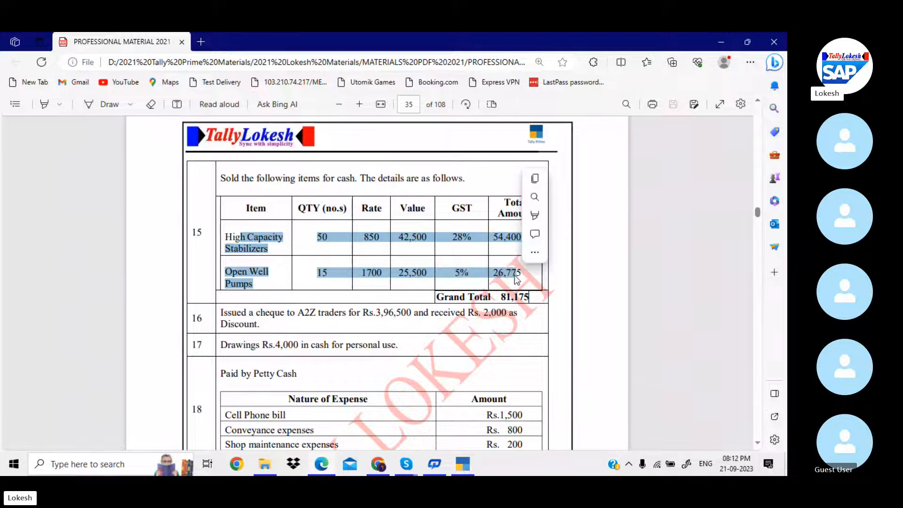
left_click(356, 310)
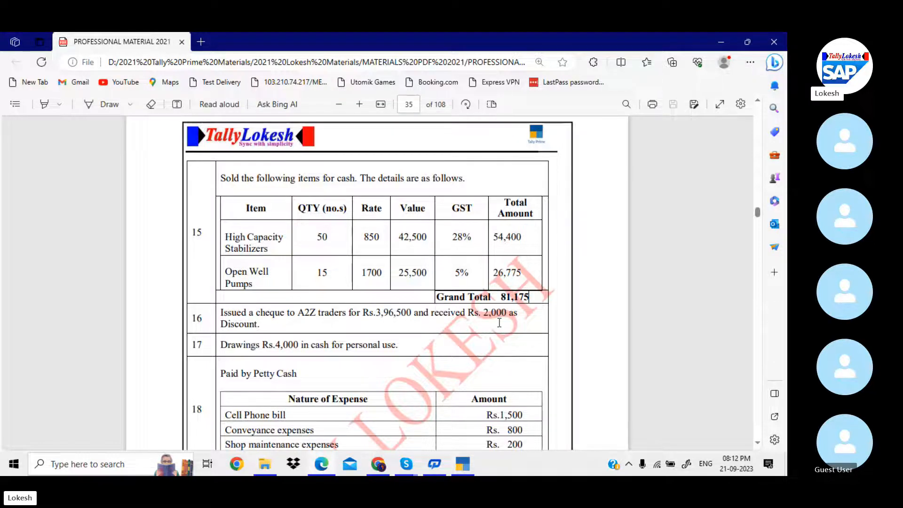
Switch to TallyPrime, leave the Profit & Loss A/c and open a payment voucher dated 1-Aug-23
left_click(463, 464)
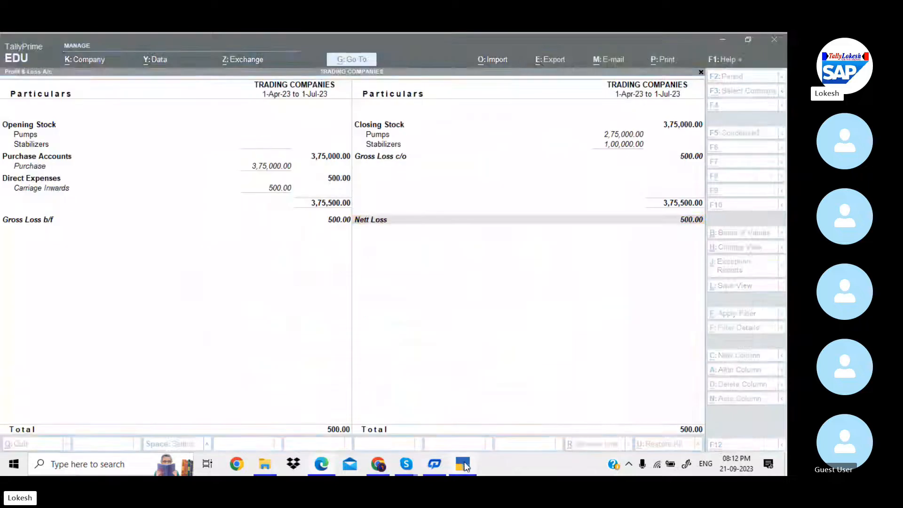
key("Escape")
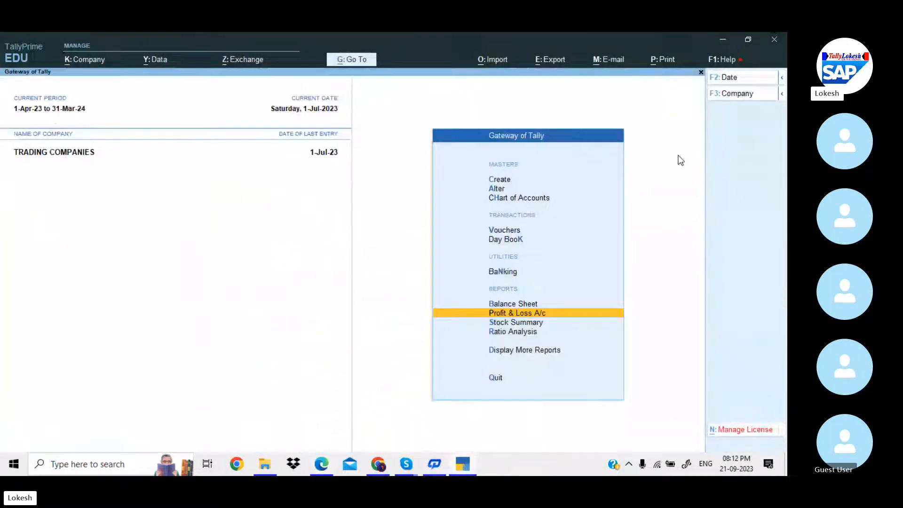
key("Up")
key("Up")
key("Up")
key("Up")
key("Return")
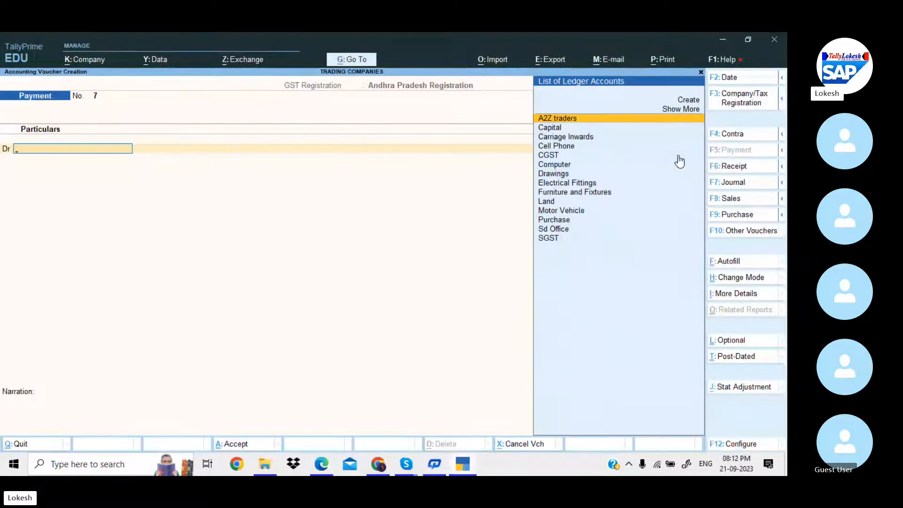
left_click(746, 83)
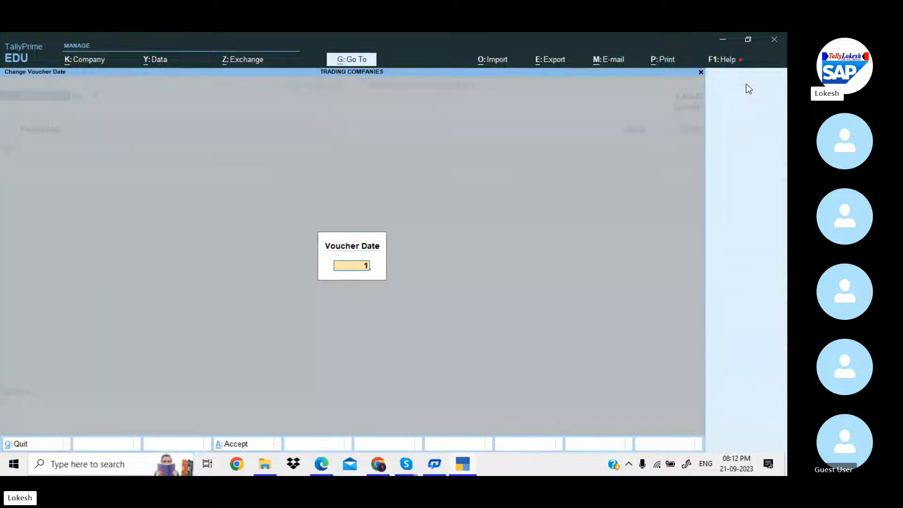
type("1-8")
key("Return")
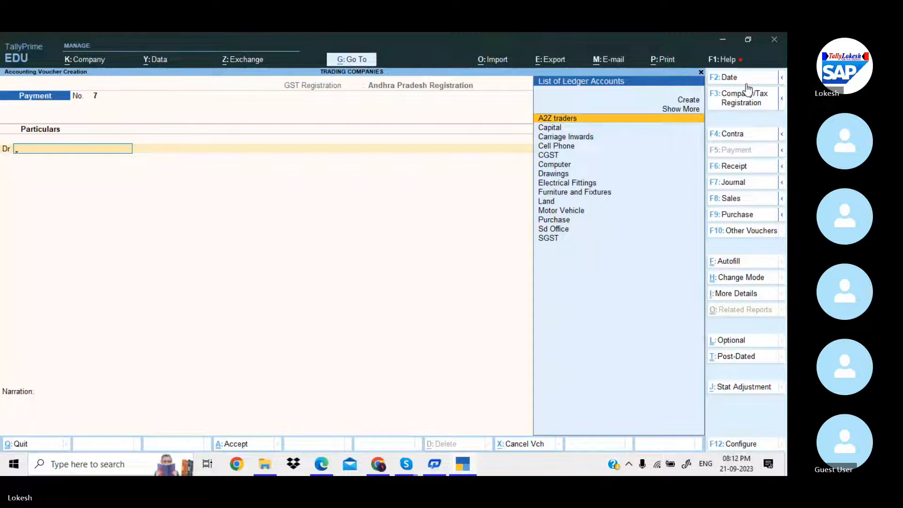
Debit A2Z traders with 3,96,500.00, checking the amount of transaction 16 in the PDF material
key("Return")
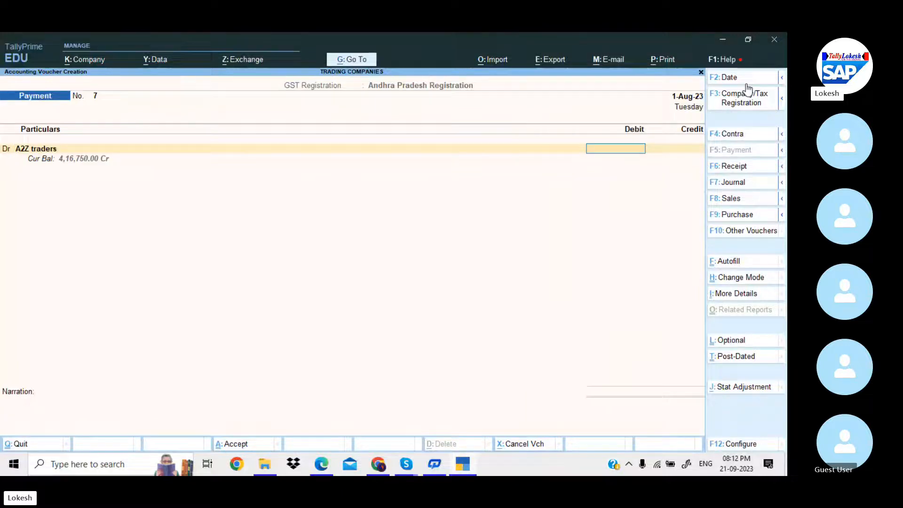
key("alt+Tab")
key("alt+Tab")
type("3,96,500")
key("Return")
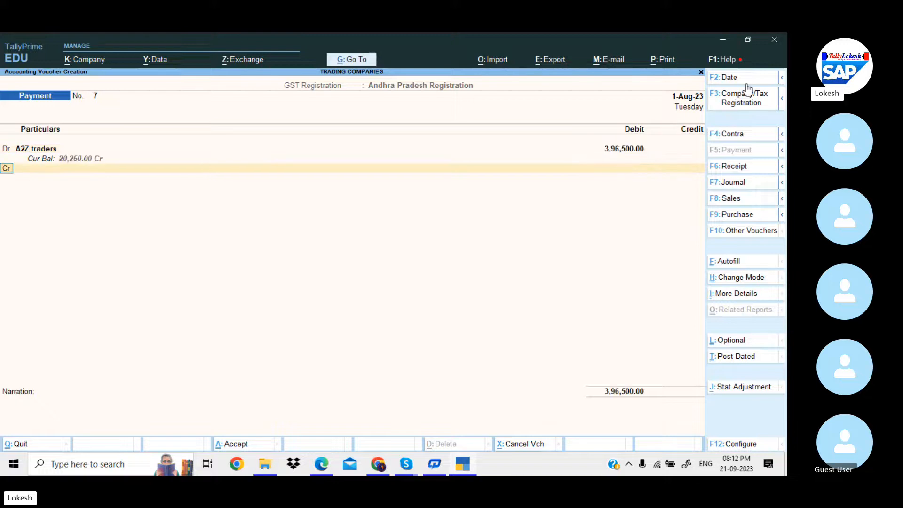
Create a ledger named Discount Received under Indirect Incomes for the voucher's credit line
key("Return")
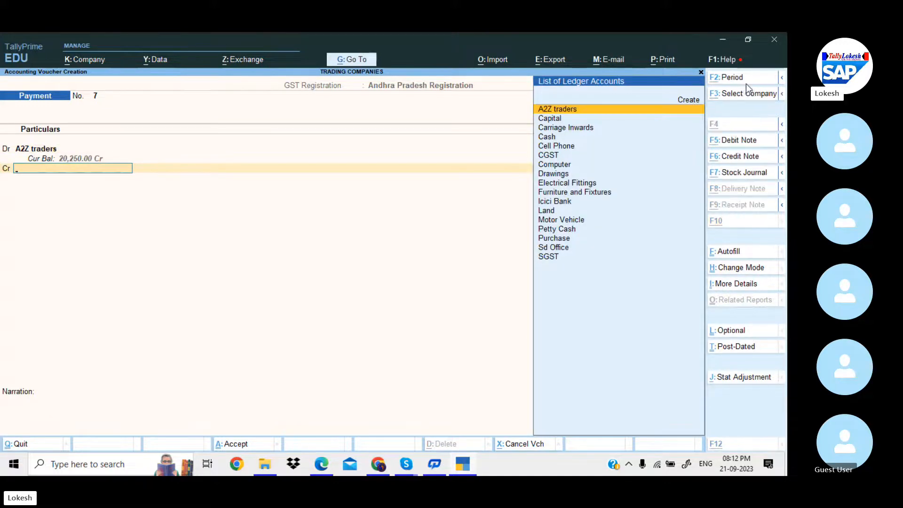
key("alt+c")
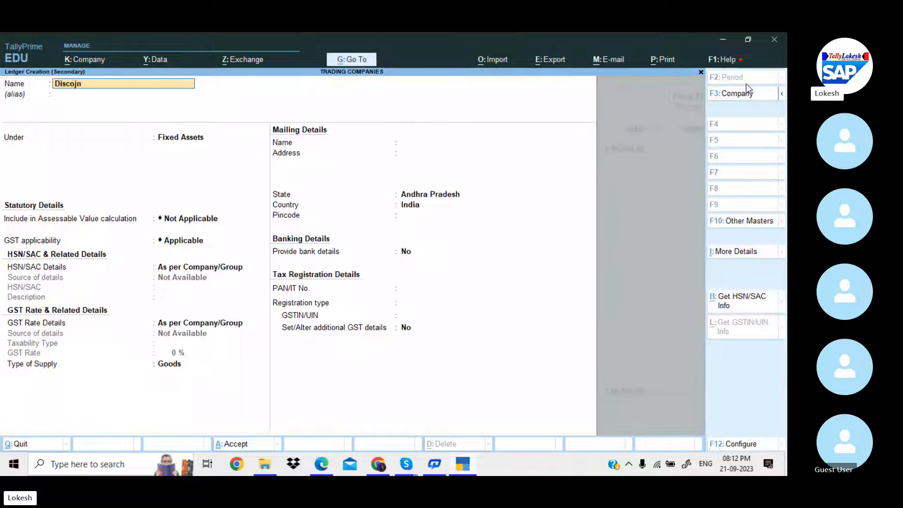
key("BackSpace")
key("BackSpace")
type("unt Received")
key("Return")
type("ind")
key("Down")
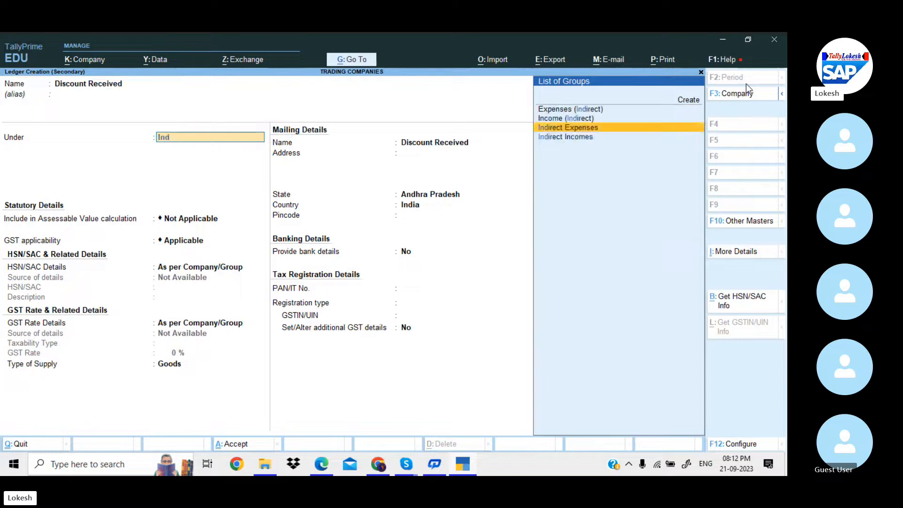
key("Return")
Keep the default ledger type, statutory, GST and banking details of the Discount Received ledger and save it
key("Return")
key("Return")
key("Return")
key("Return")
key("Return")
key("Return")
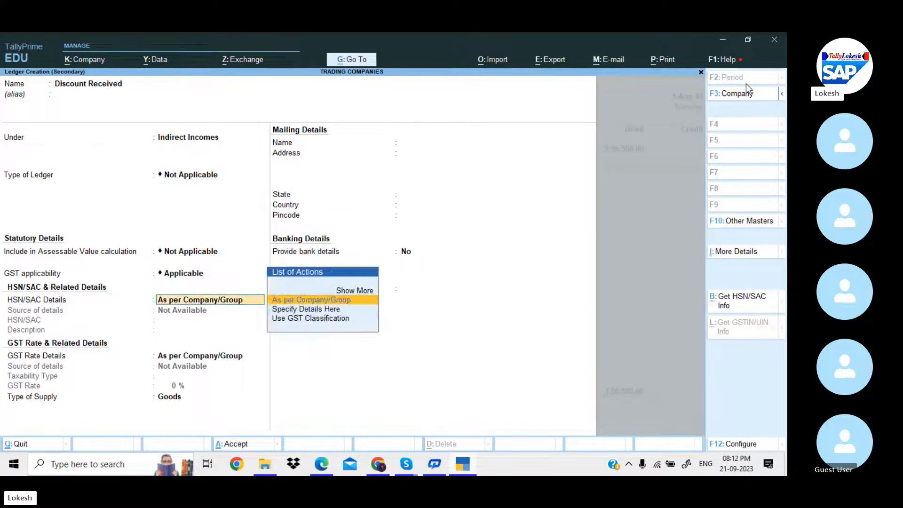
key("Return")
Credit Discount Received with 2,000.00 and recheck transaction 16 in the PDF material
type("2000")
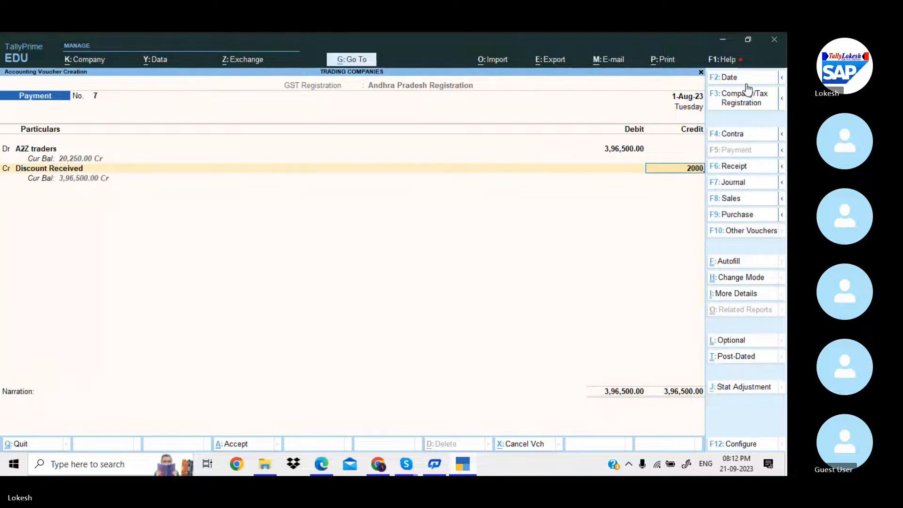
key("Return")
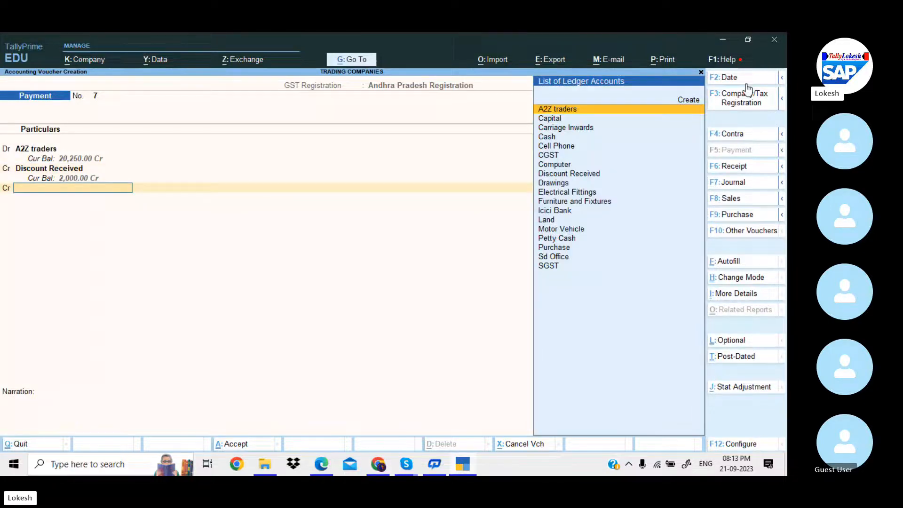
key("alt+Tab")
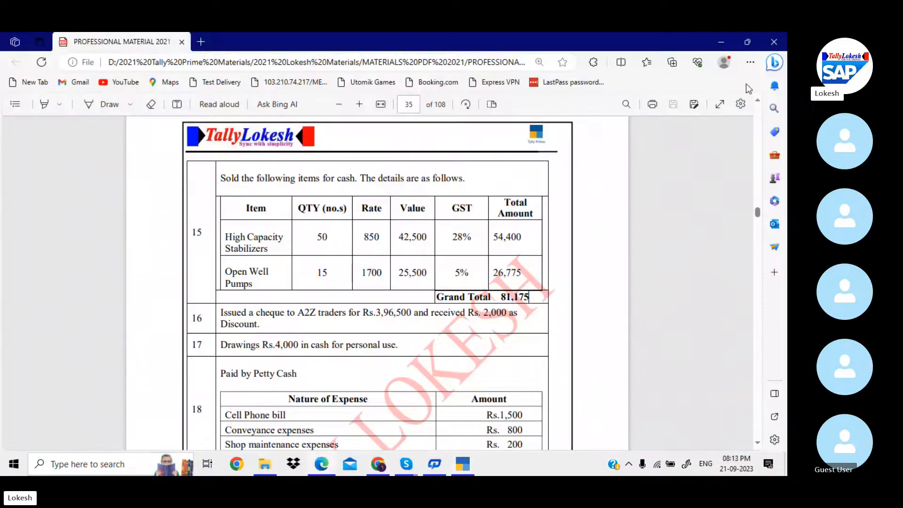
key("alt+Tab")
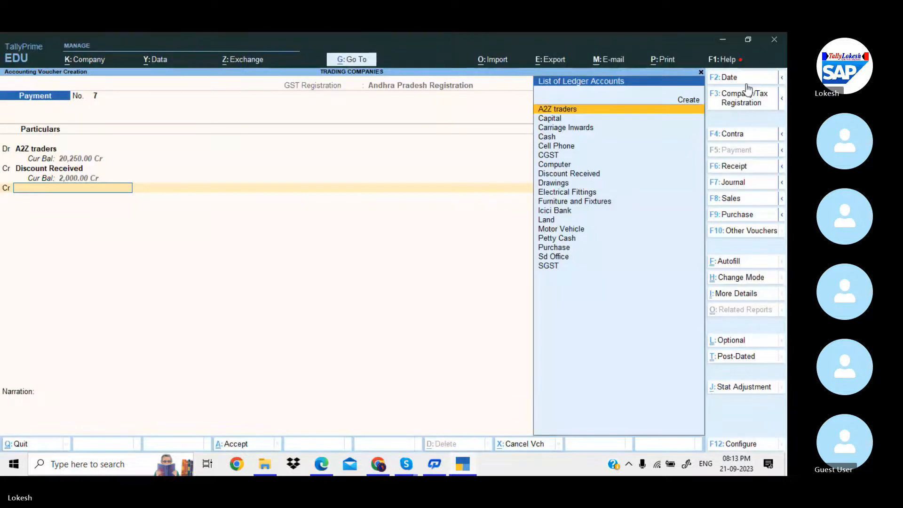
Credit Icici Bank with 3,94,500.00 and save the A2Z traders payment voucher without a narration
type("I")
key("Return")
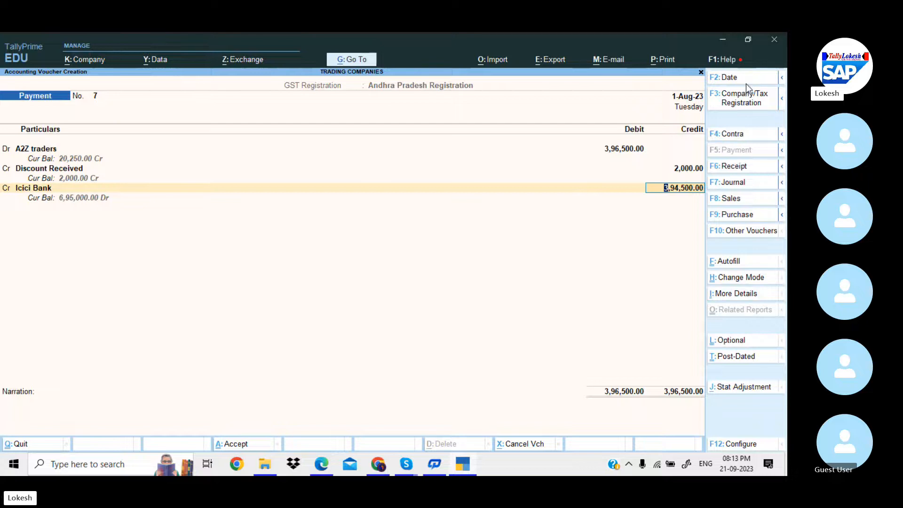
key("Return")
key("Return")
key("Return")
key("Return")
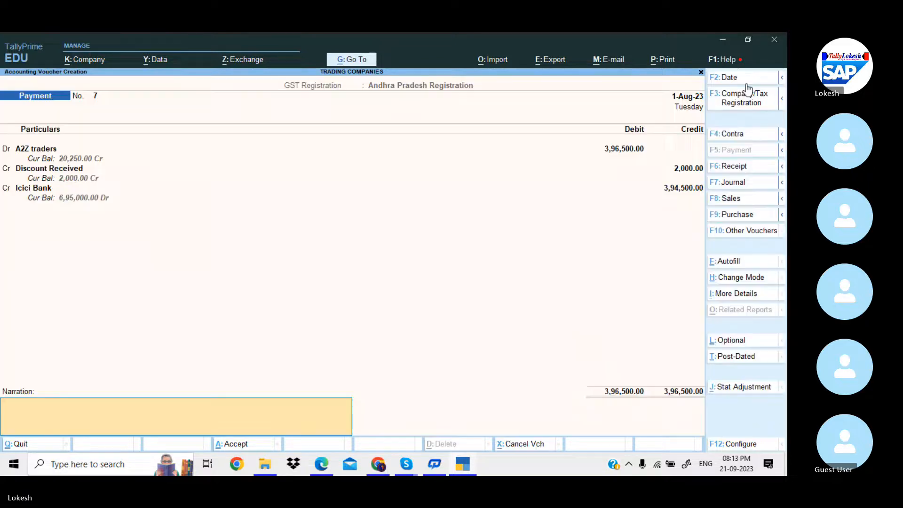
key("Return")
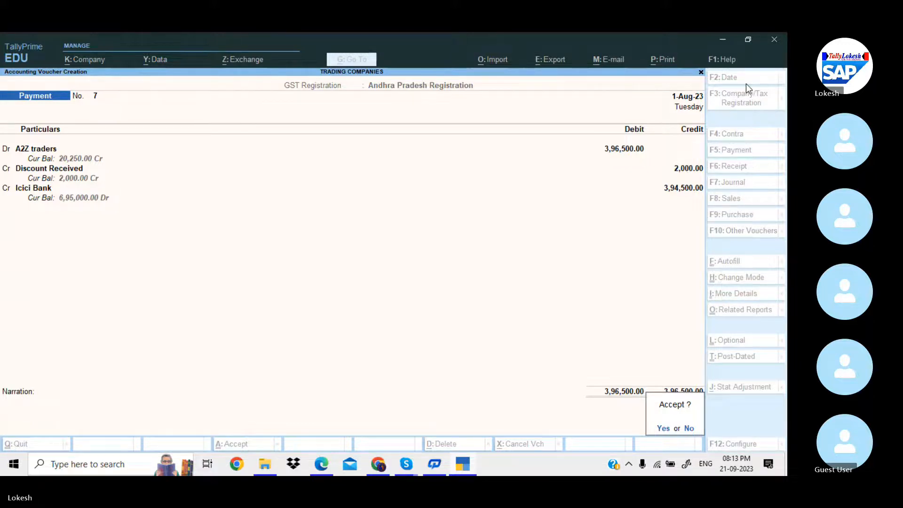
key("Return")
Switch to the PDF material in Edge and read through transactions 17 to 27 of the exercise
key("alt+Tab")
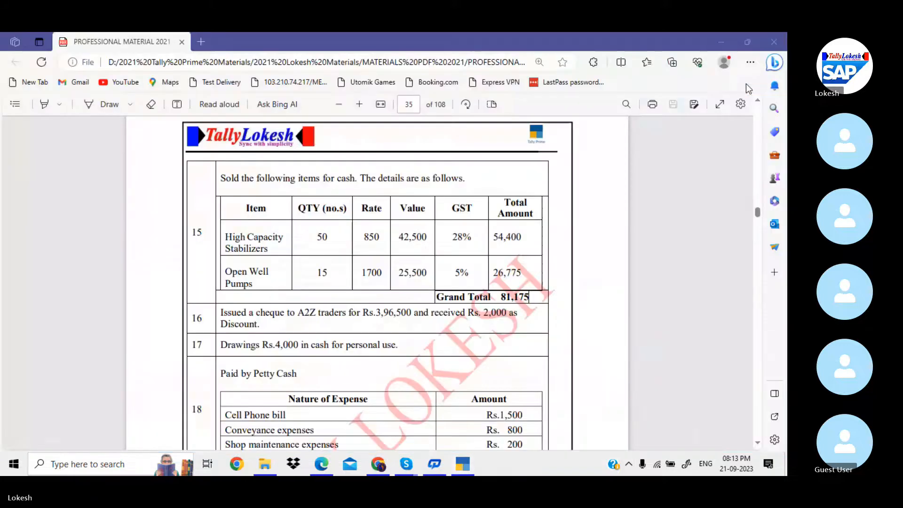
key("Down")
key("Down")
key("Down")
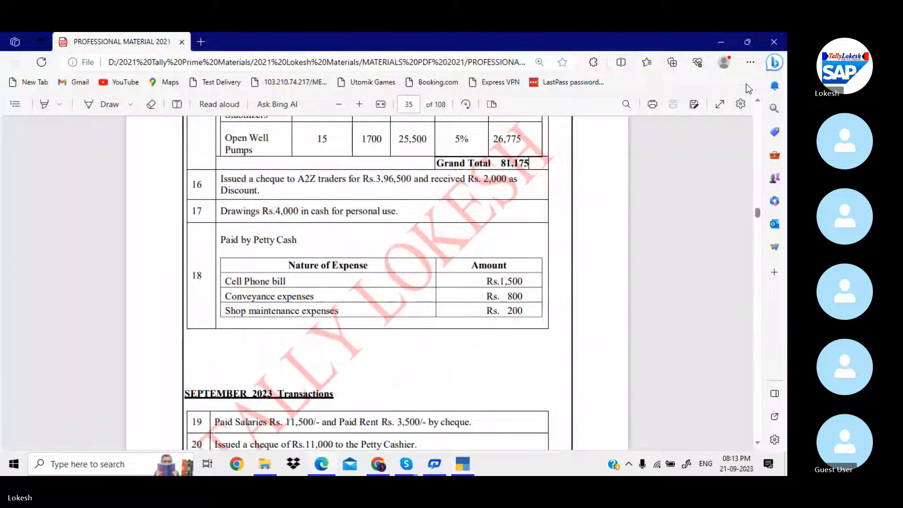
key("Down")
key("Down")
key("Down")
key("Down")
key("Down")
key("Down")
key("Down")
key("Down")
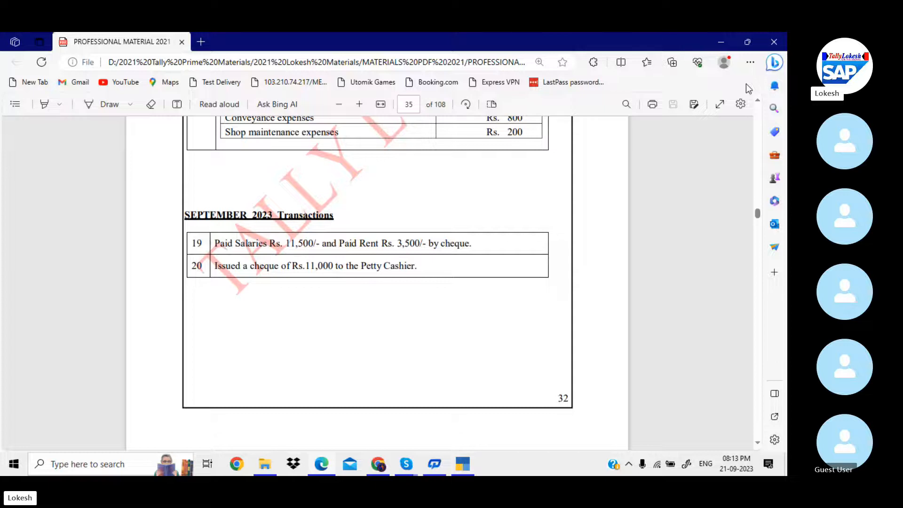
key("Down")
key("Down")
key("Down")
key("Down")
key("Down")
key("Down")
key("Down")
key("Down")
key("Down")
key("Down")
key("Down")
key("Down")
key("Down")
key("Down")
key("Down")
key("Down")
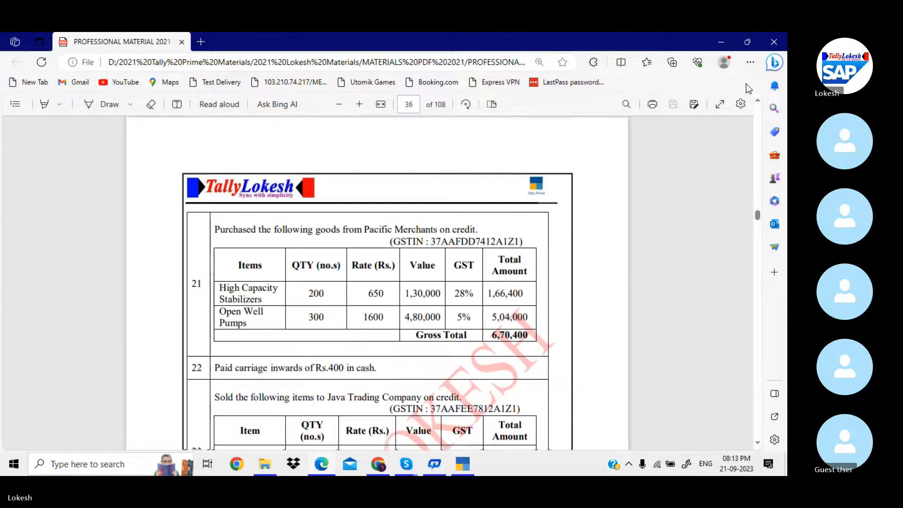
key("Down")
key("Down")
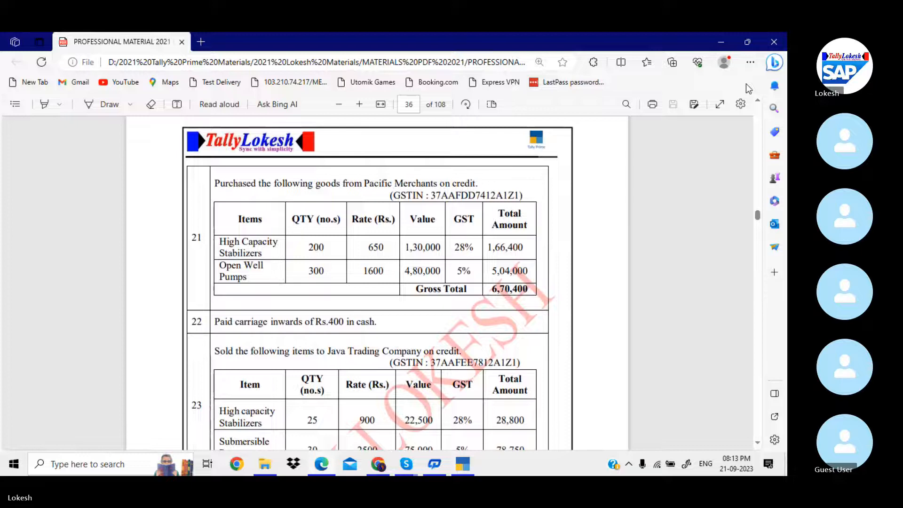
key("Down")
key("Down")
key("Down")
key("Down")
key("Down")
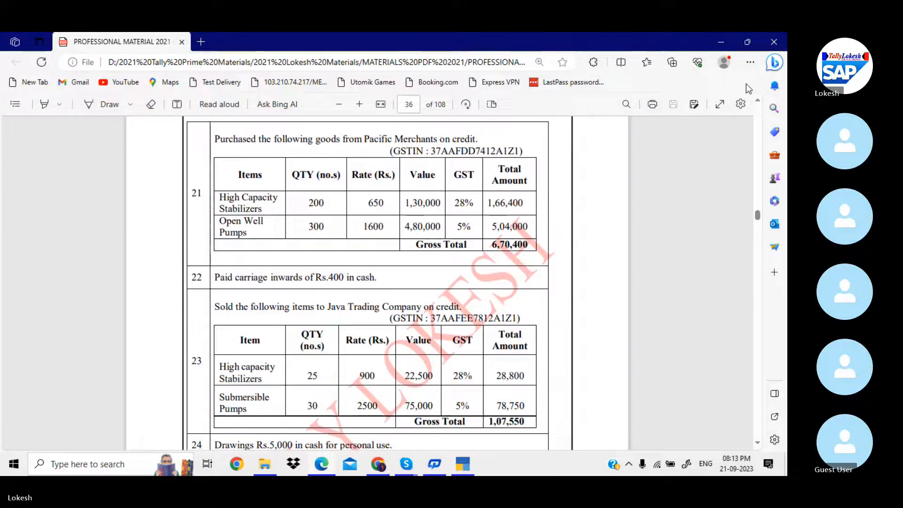
key("Down")
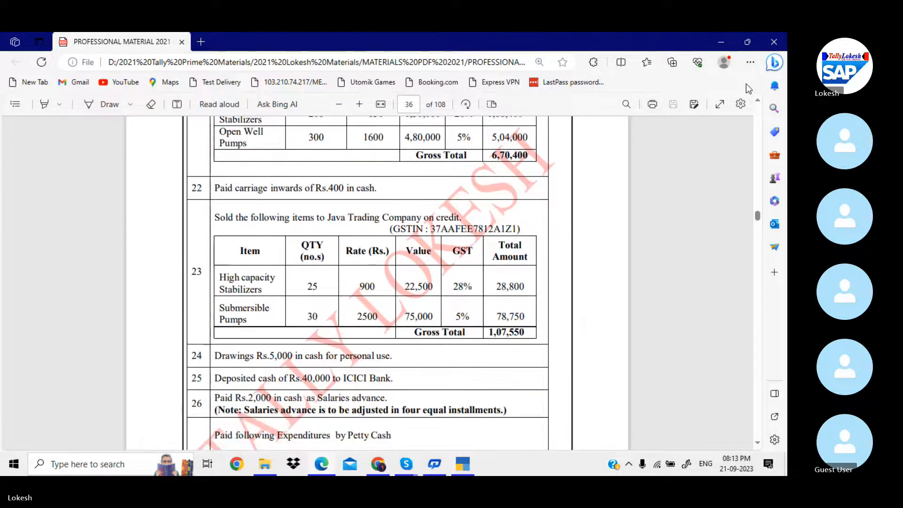
key("Down")
key("Down")
key("Down")
key("Down")
key("Down")
key("Down")
key("Down")
key("Down")
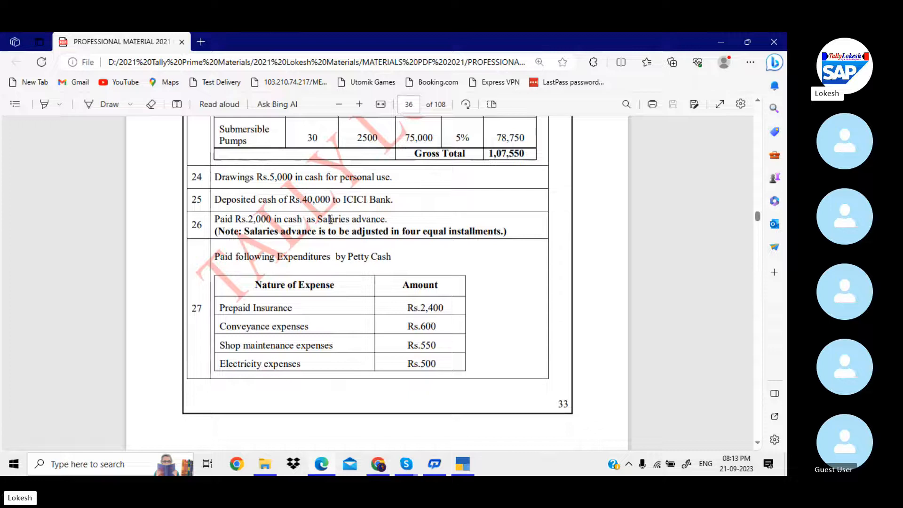
Copy the words Salaries advance from transaction 26 and use them as the name of a new ledger in TallyPrime
left_click_drag(320, 219, 378, 219)
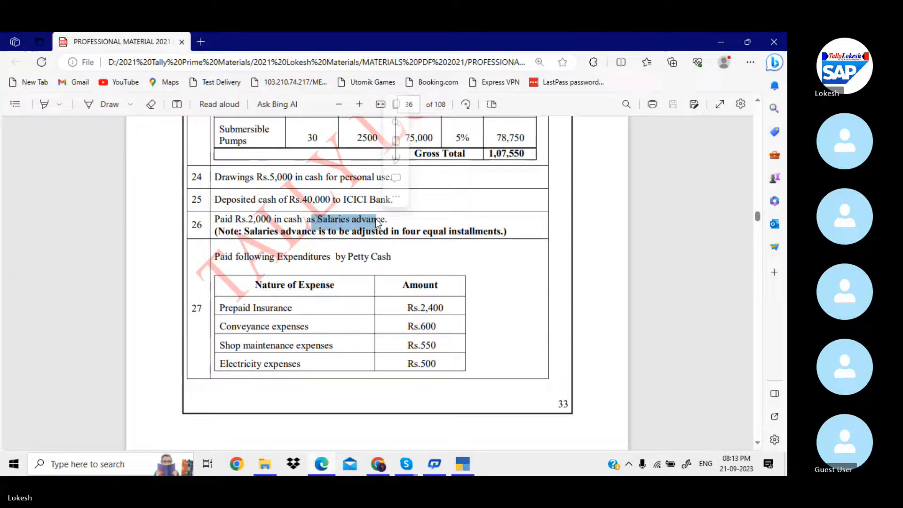
left_click(378, 219)
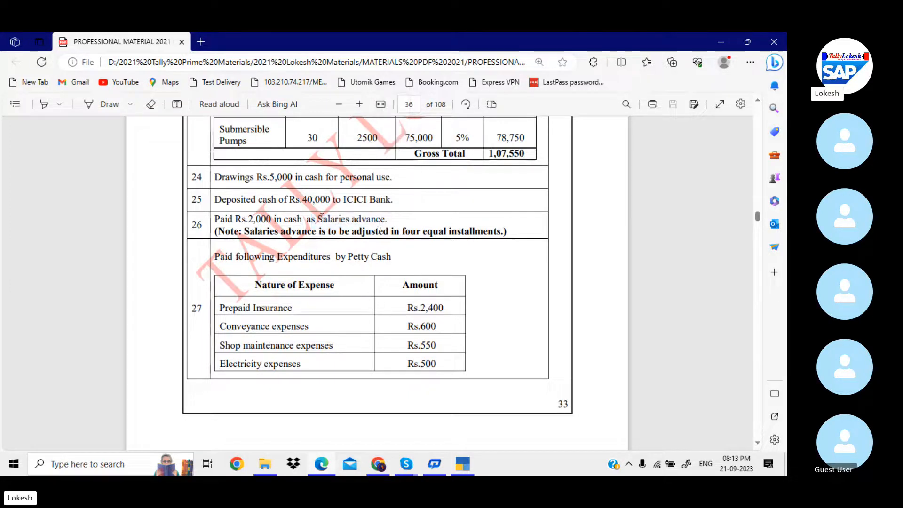
left_click_drag(318, 219, 384, 219)
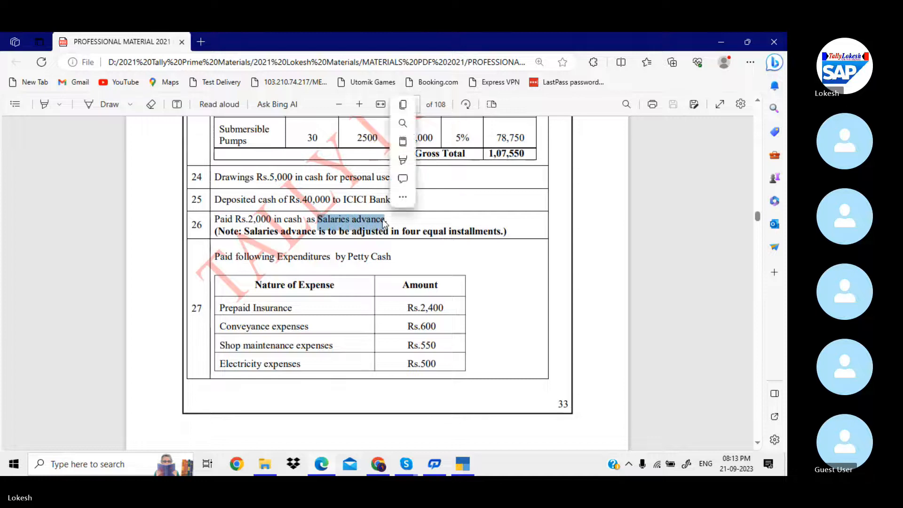
key("alt+Tab")
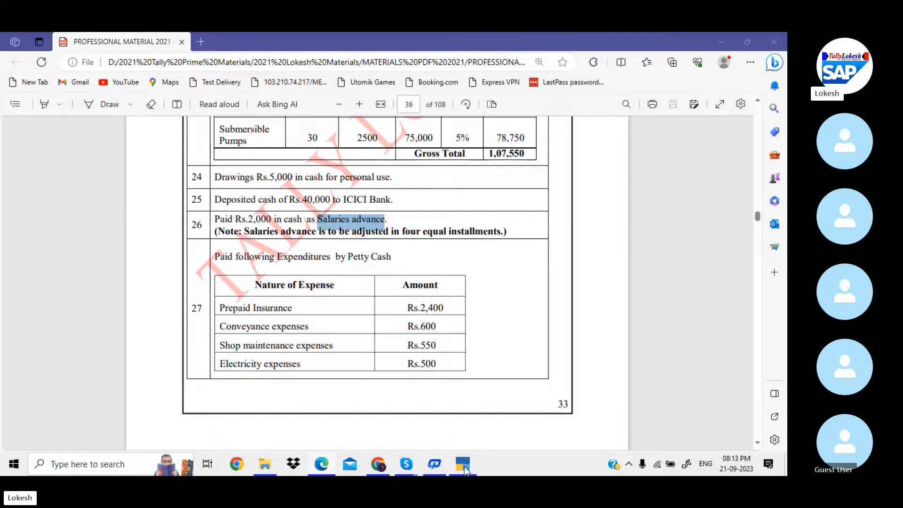
key("alt+c")
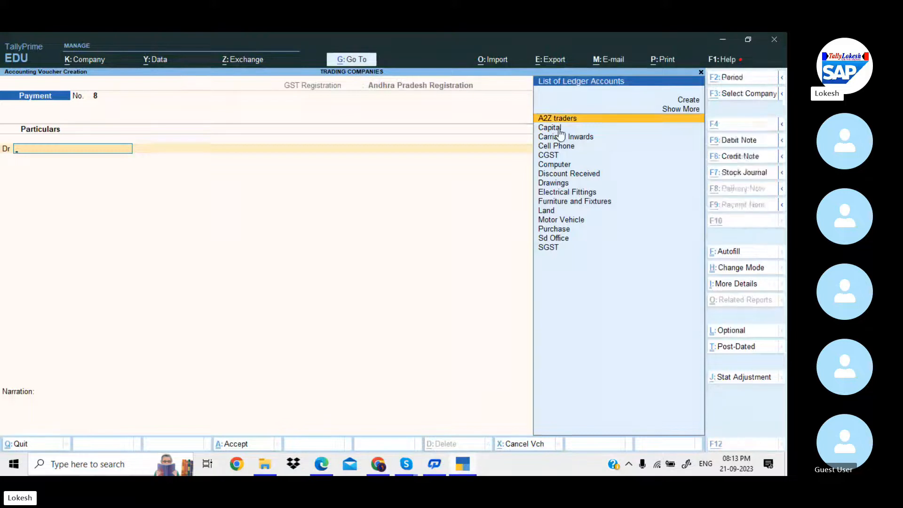
key("ctrl+alt+v")
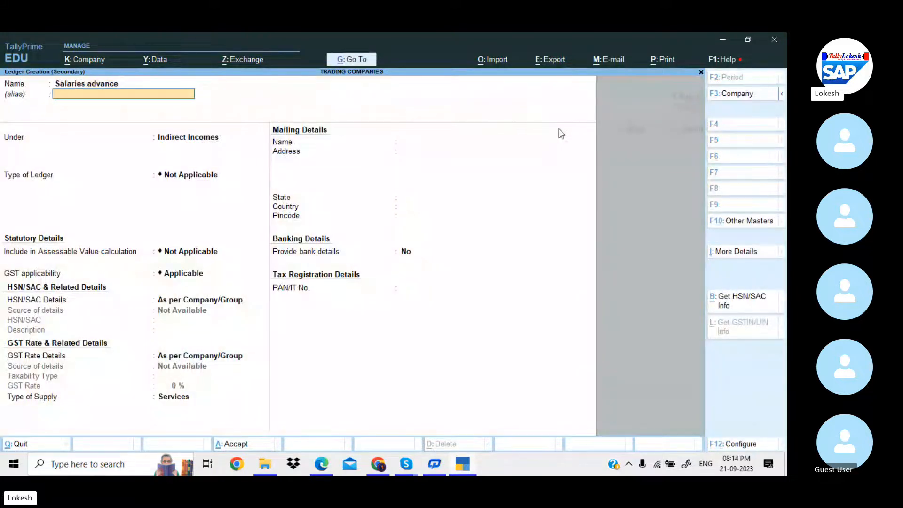
Place the Salaries advance ledger under Current Assets, keep its default mailing, banking and tax details, and save it
key("Return")
type("Cu")
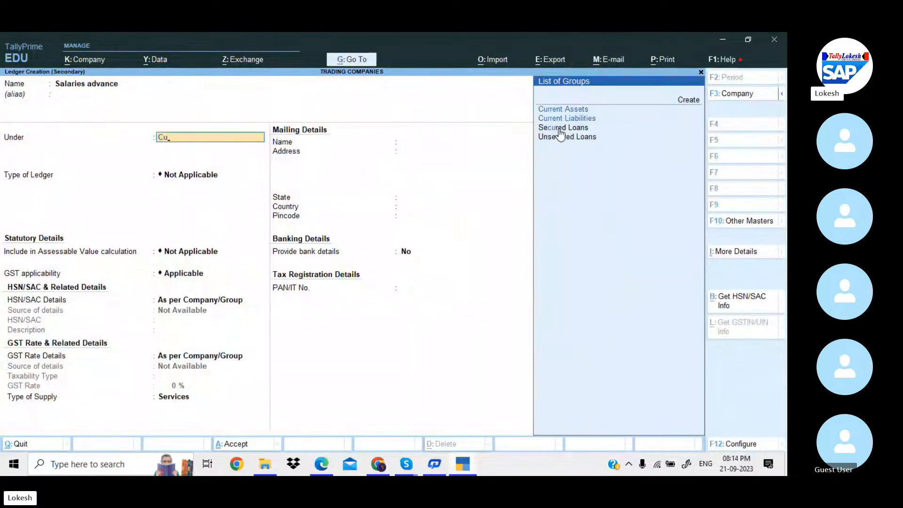
key("Return")
key("Return")
key("Return")
key("Return")
key("Return")
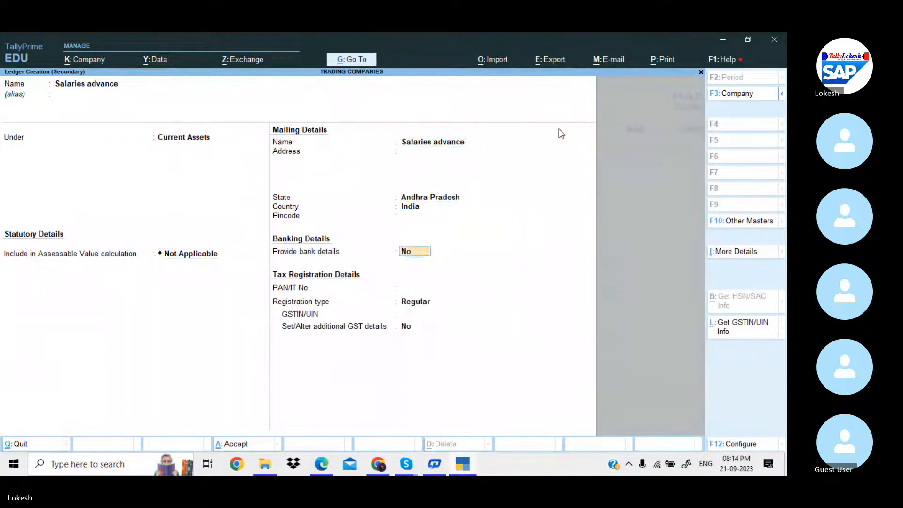
key("Return")
key("Return")
key("Return")
key("Return")
key("Return")
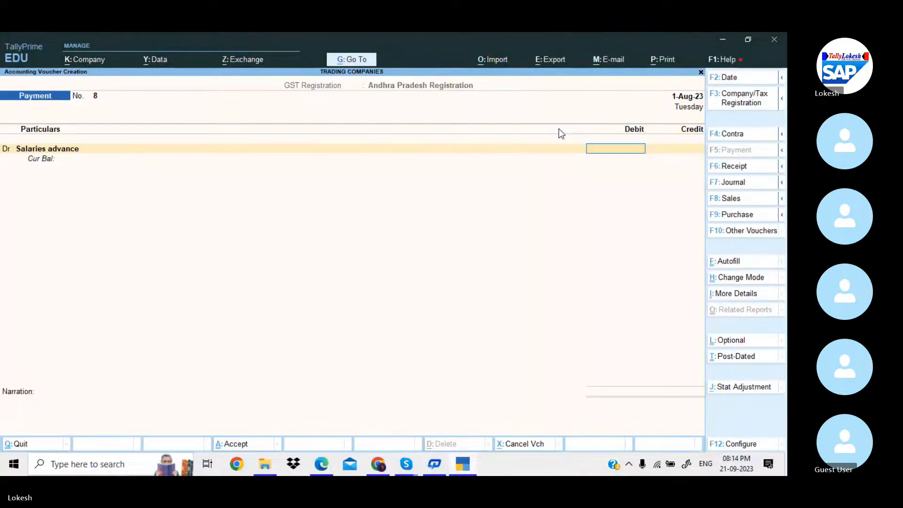
Debit Salaries advance with 2,000.00, checking the amount of transaction 26 in the PDF material
key("alt+Tab")
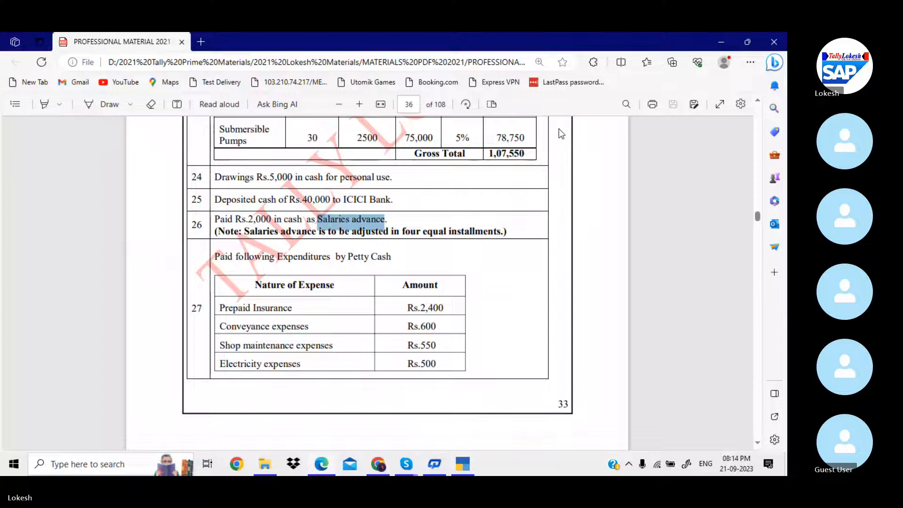
key("alt+Tab")
type("2000")
key("Return")
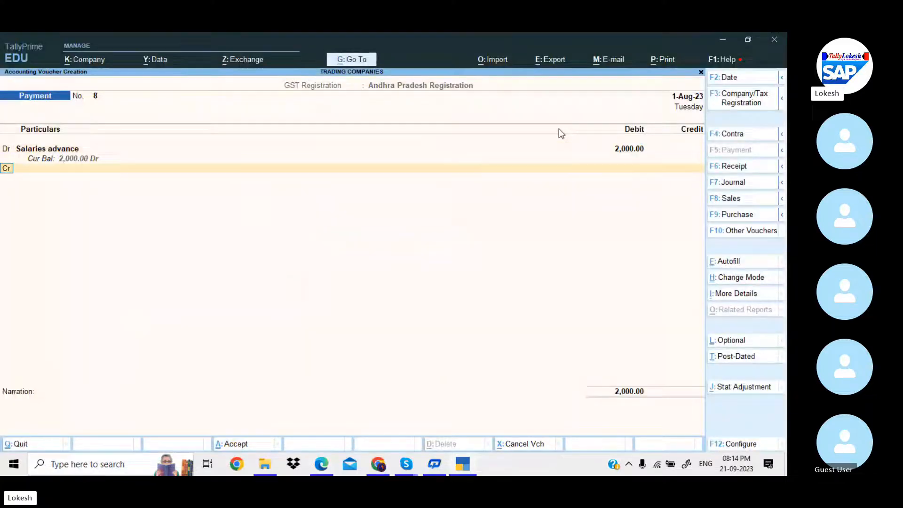
Credit Cash with 2,000.00 and save the salaries advance payment voucher without a narration
key("Return")
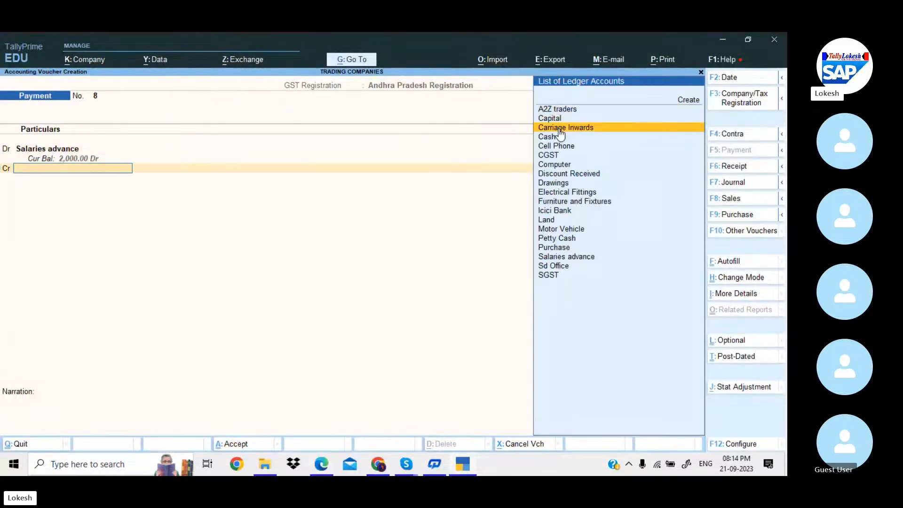
left_click(560, 136)
key("Return")
key("Return")
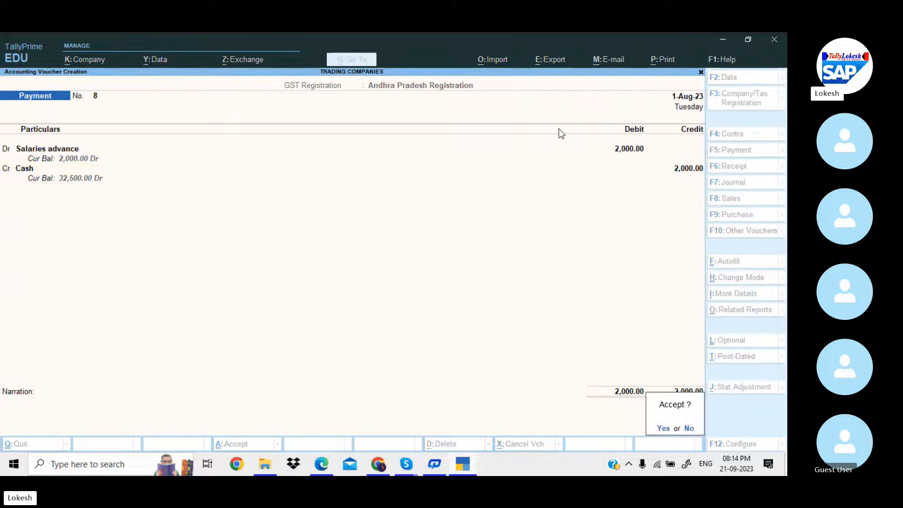
key("Return")
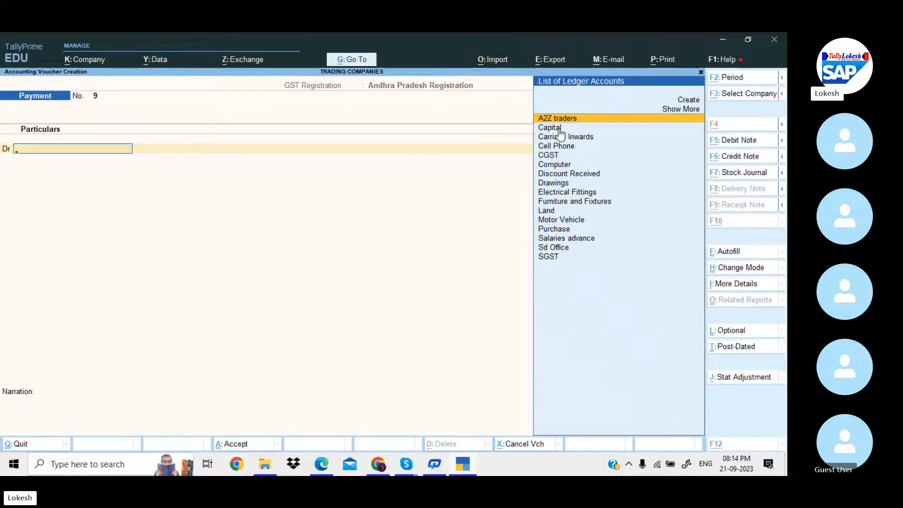
Switch to the PDF material in Edge and read transactions 27 to 32, including the October 2023 salary payment with advance adjustment
key("alt+Tab")
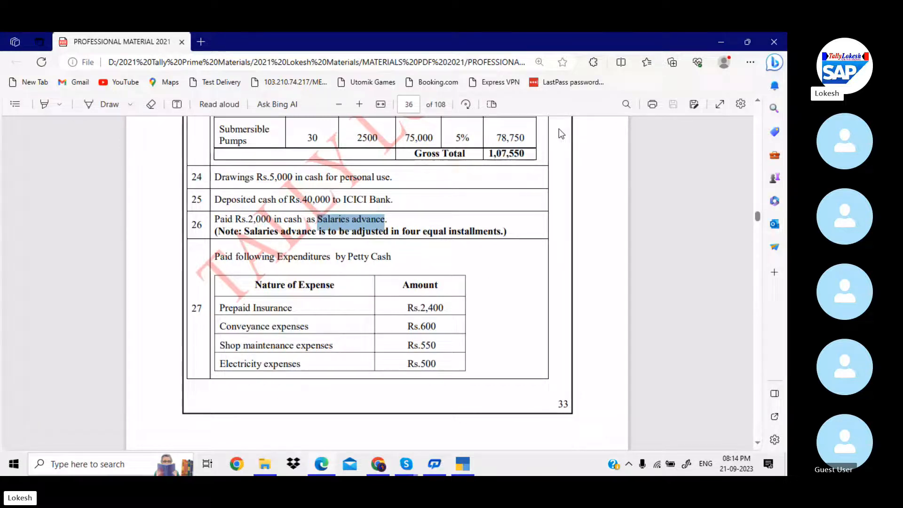
scroll(560, 131, "down", 1)
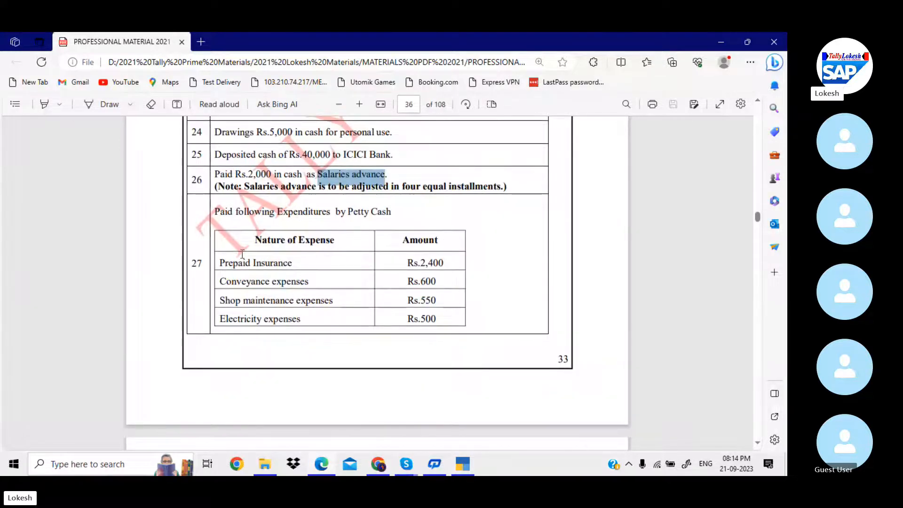
left_click_drag(219, 261, 292, 262)
left_click_drag(219, 262, 309, 320)
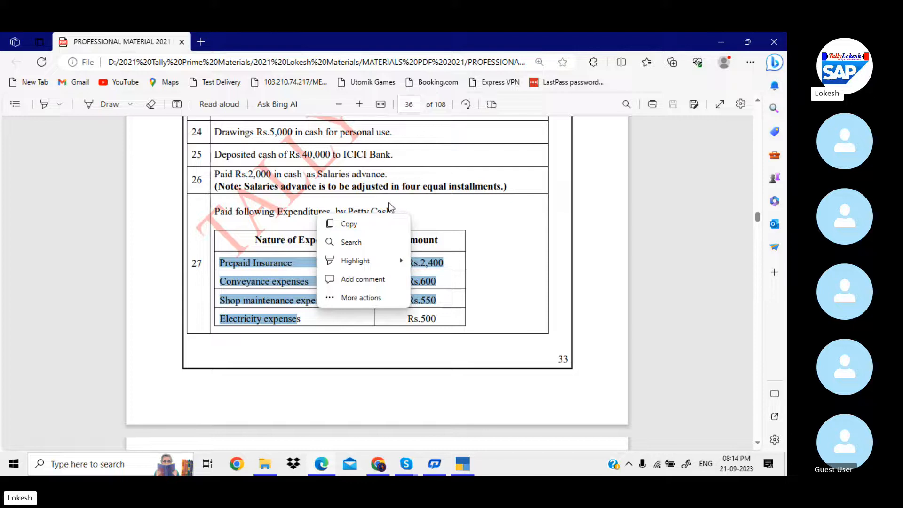
left_click(461, 269)
left_click(461, 269)
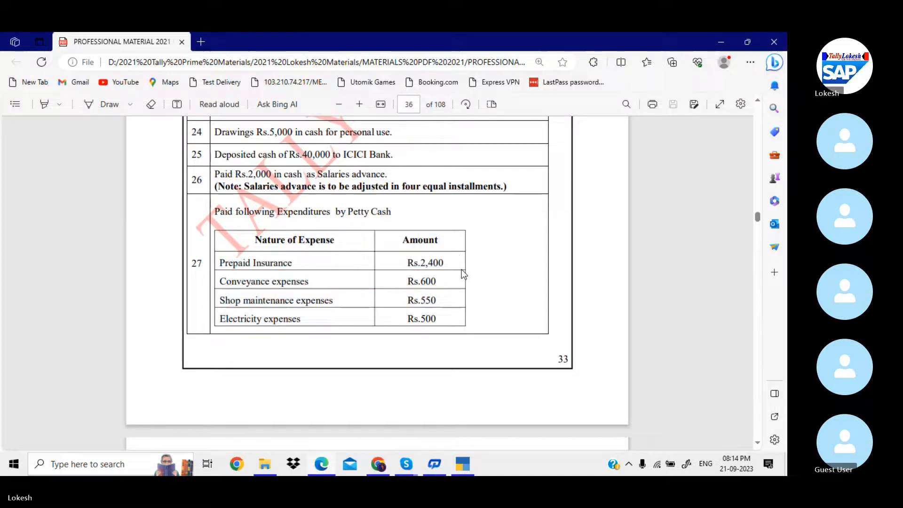
scroll(461, 270, "down", 5)
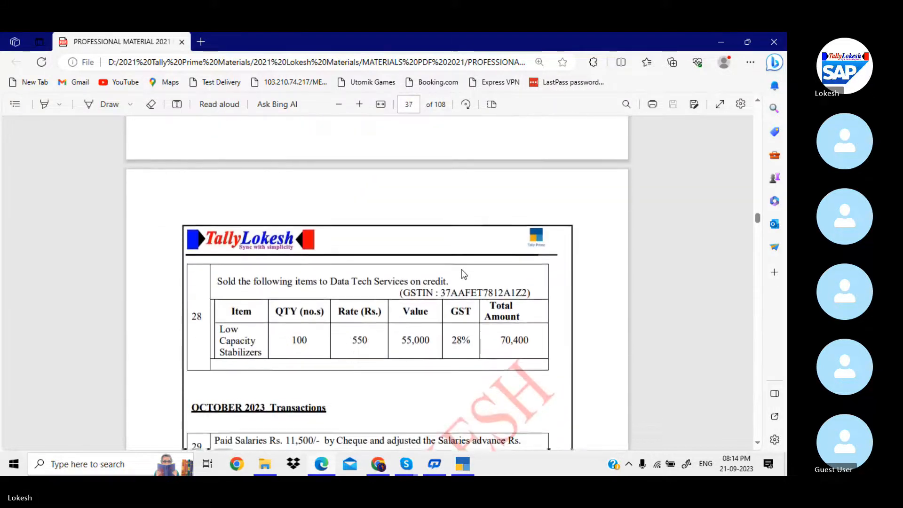
scroll(461, 271, "down", 1)
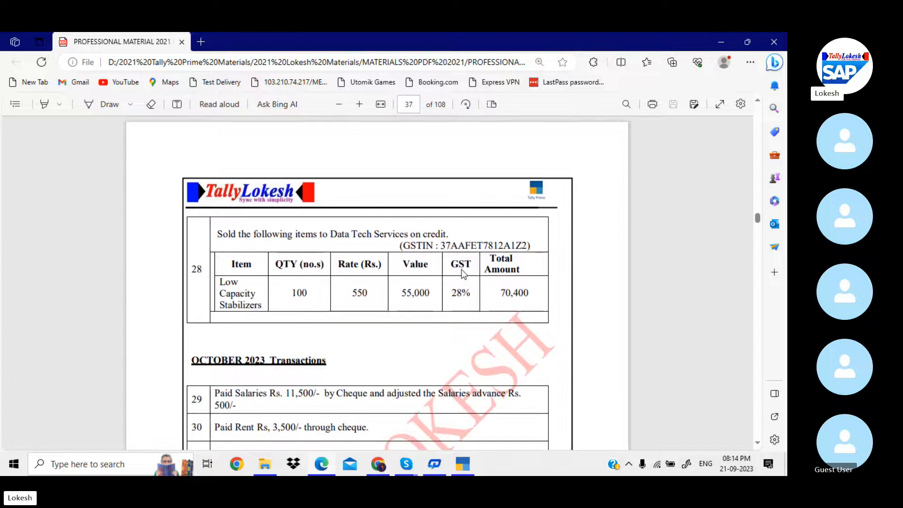
scroll(463, 273, "down", 1)
scroll(462, 274, "down", 1)
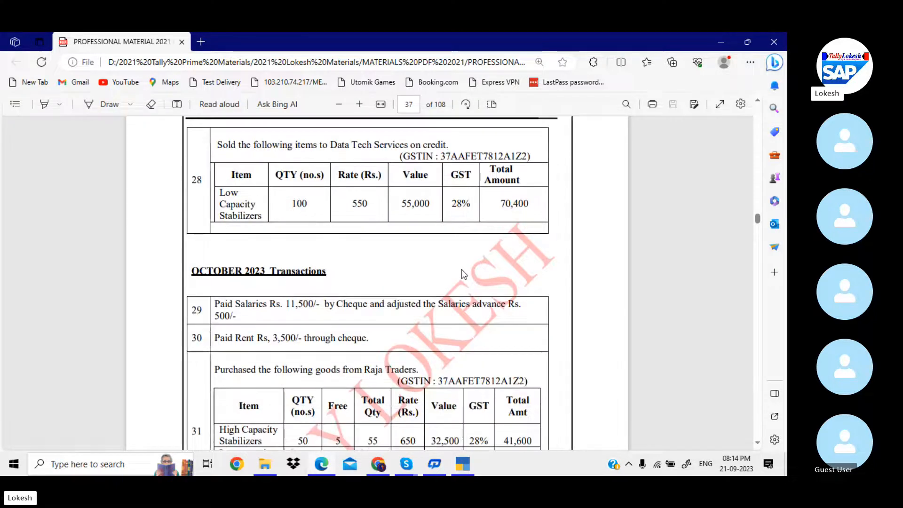
scroll(461, 270, "down", 1)
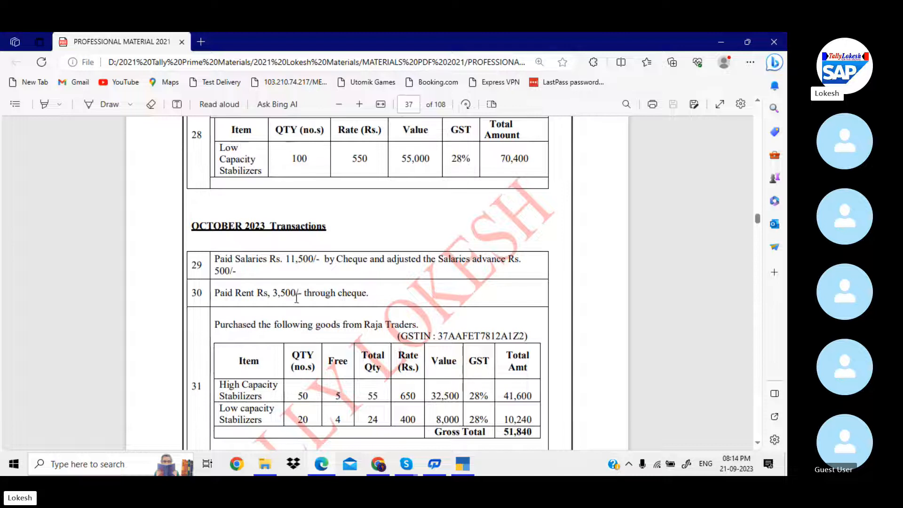
scroll(284, 276, "down", 1)
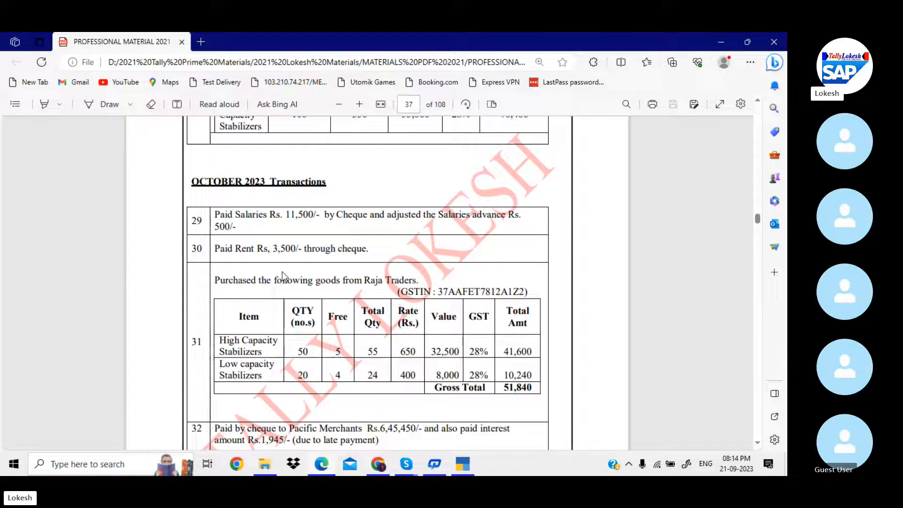
Switch to TallyPrime and start a new ledger named Salaries from the payment voucher's debit line
left_click(467, 467)
type("Sa")
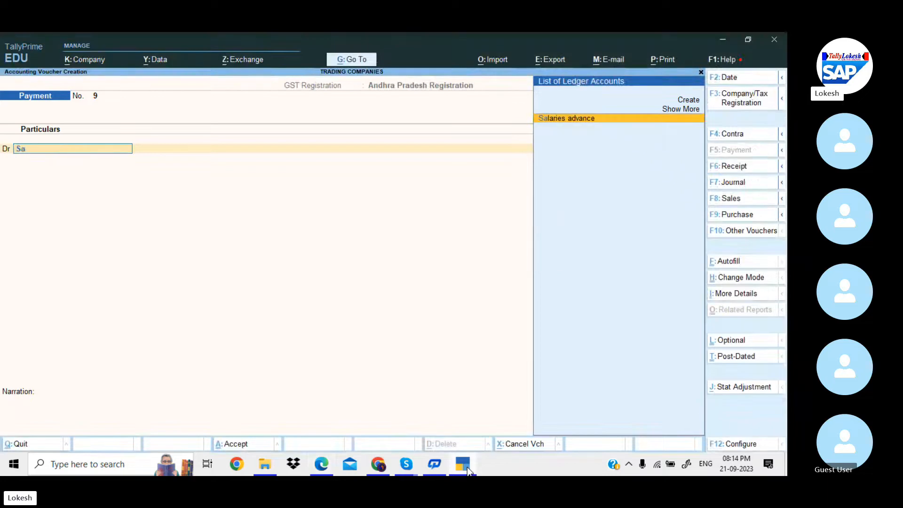
key("BackSpace")
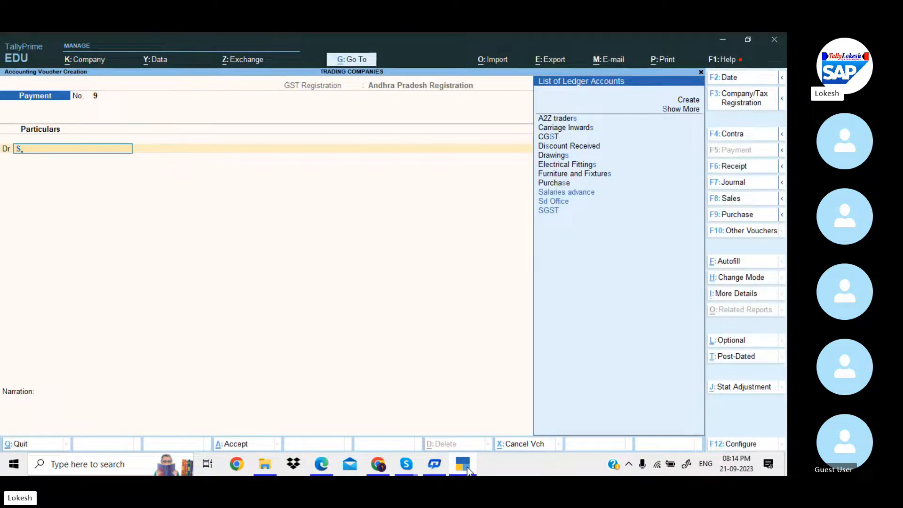
key("alt+c")
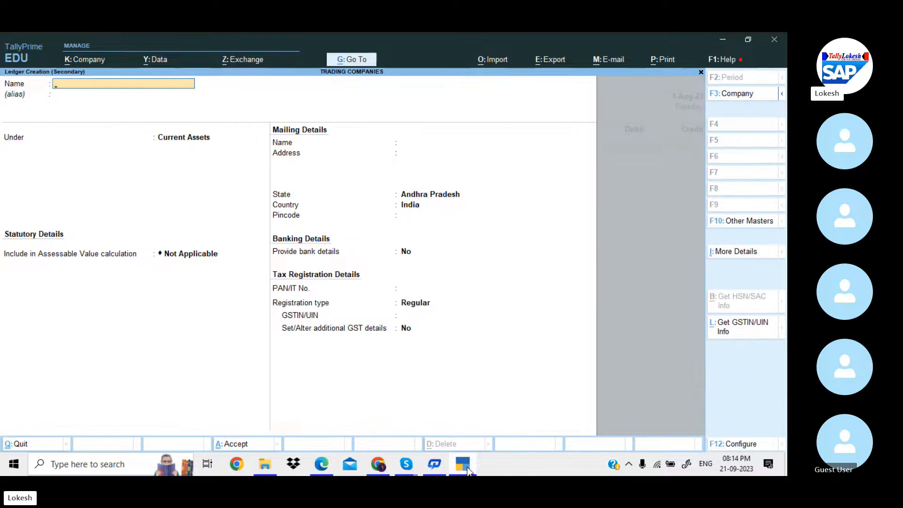
type("Salaries")
key("Return")
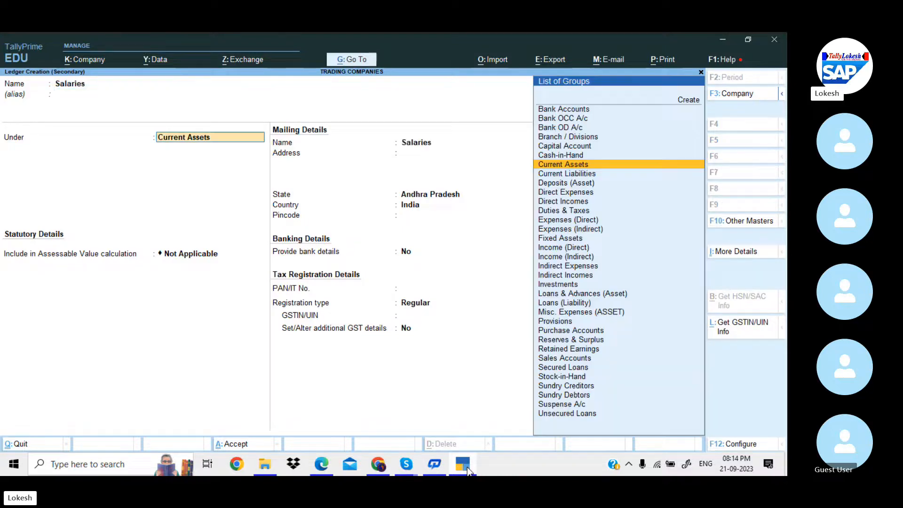
Group the Salaries ledger under Indirect Expenses, keep the remaining defaults and save it
type("Ind")
key("Down")
key("Return")
key("Return")
key("Return")
key("Return")
key("Return")
key("Return")
key("Return")
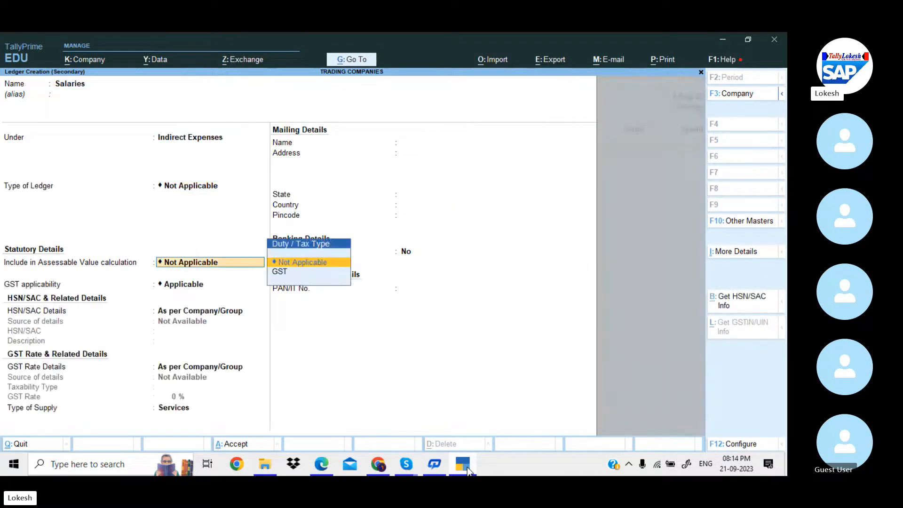
key("Return")
key("Return")
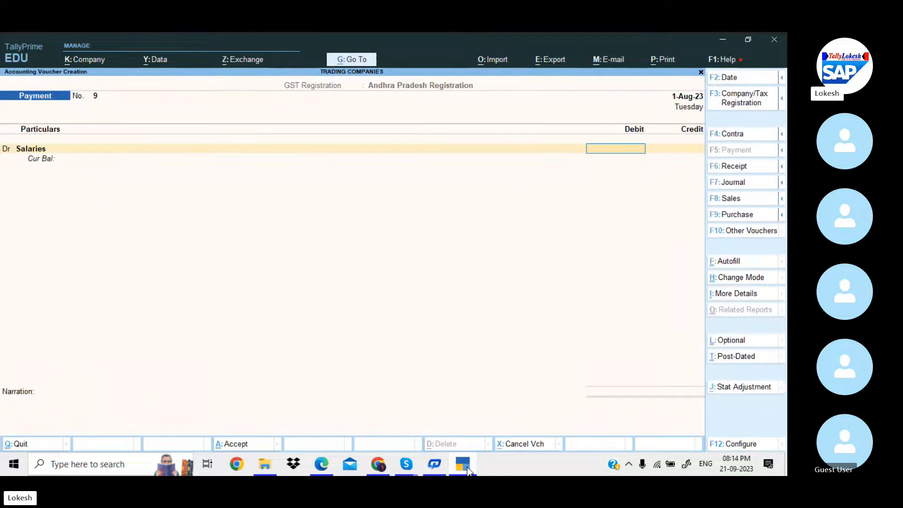
Check the salary amount in the PDF and debit Salaries with 11,500 in the payment voucher
key("alt+Tab")
key("alt+Tab")
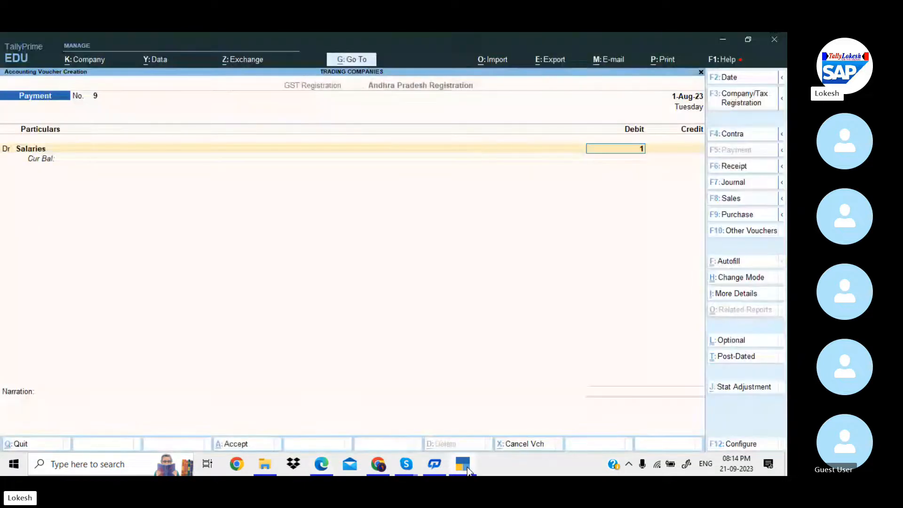
type("11500")
key("Return")
key("Return")
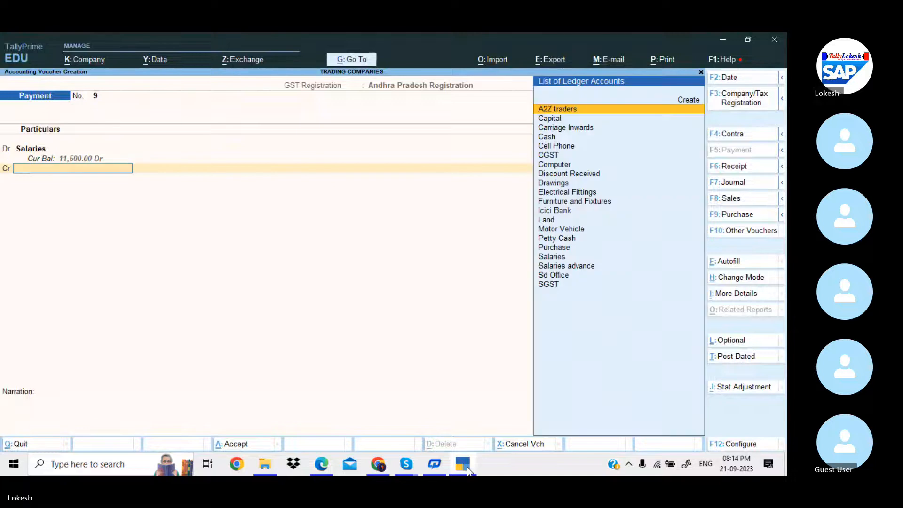
Credit Salaries advance with 500 in the payment voucher, checking the adjustment amount in the PDF
type("sal")
key("Down")
key("Return")
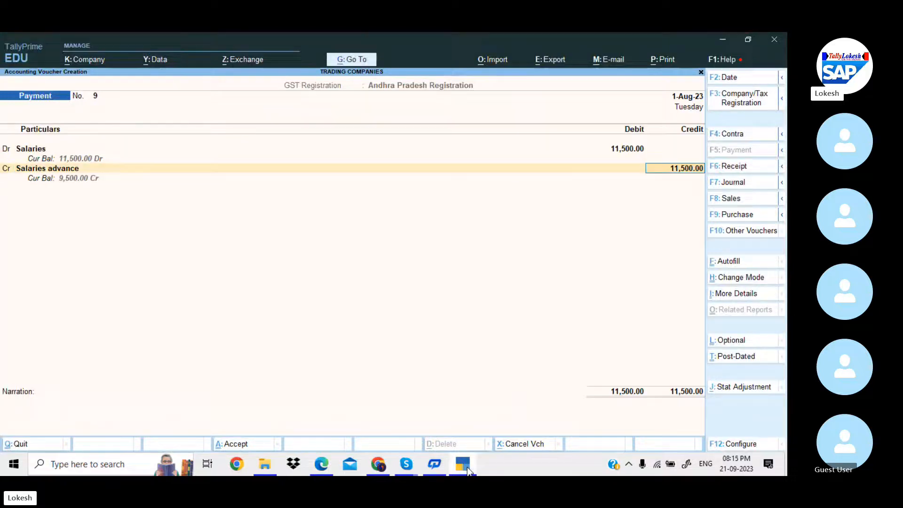
key("alt+Tab")
key("alt+Tab")
type("5")
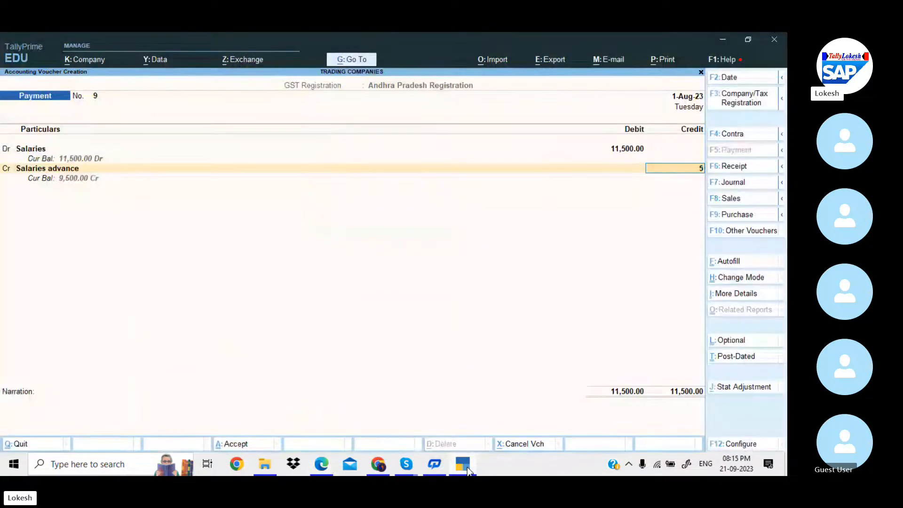
type("00")
key("Return")
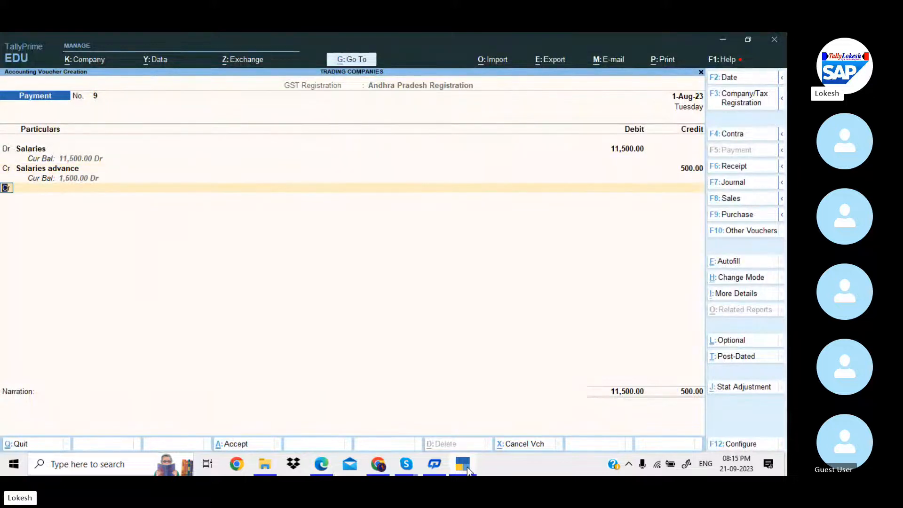
Credit Icici Bank with the remaining 11,000, keep the cheque allocation dated 1-Aug-23 and save the salary payment voucher
key("Return")
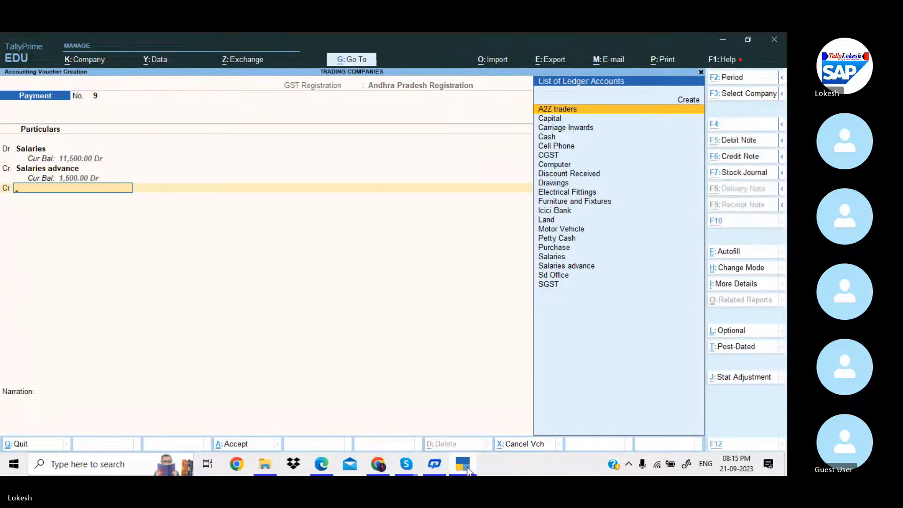
key("alt+Tab")
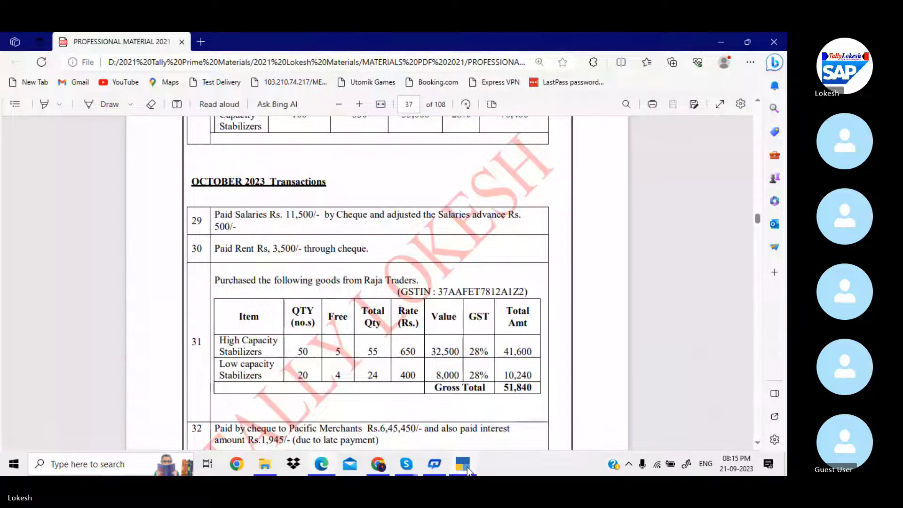
key("alt+Tab")
type("i")
key("Return")
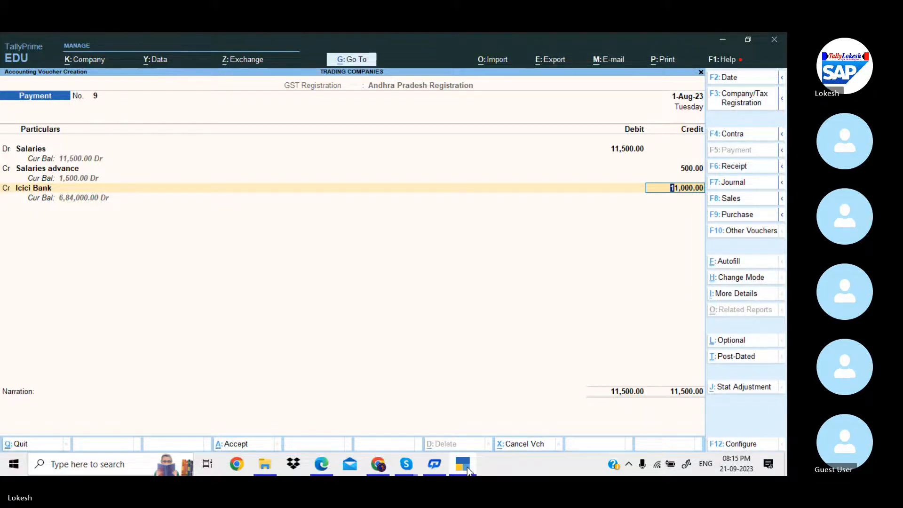
key("Return")
key("Return")
key("Return")
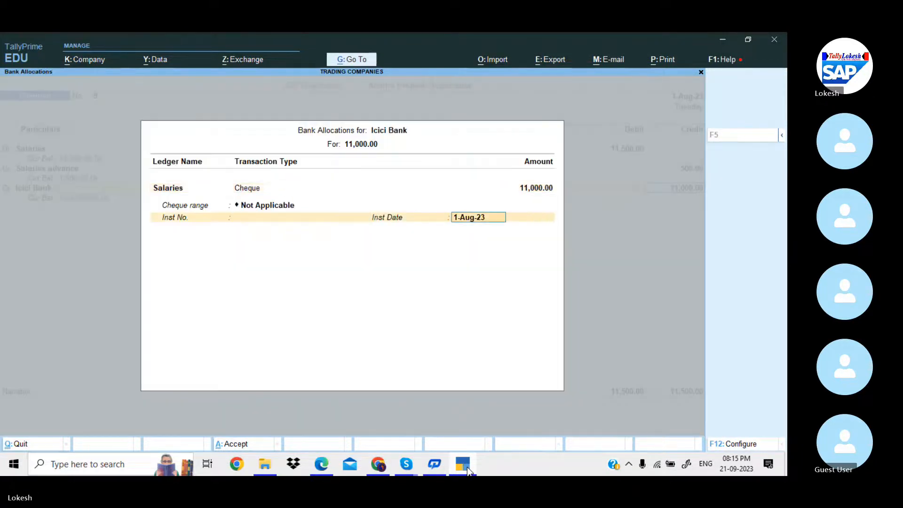
key("Return")
key("Return")
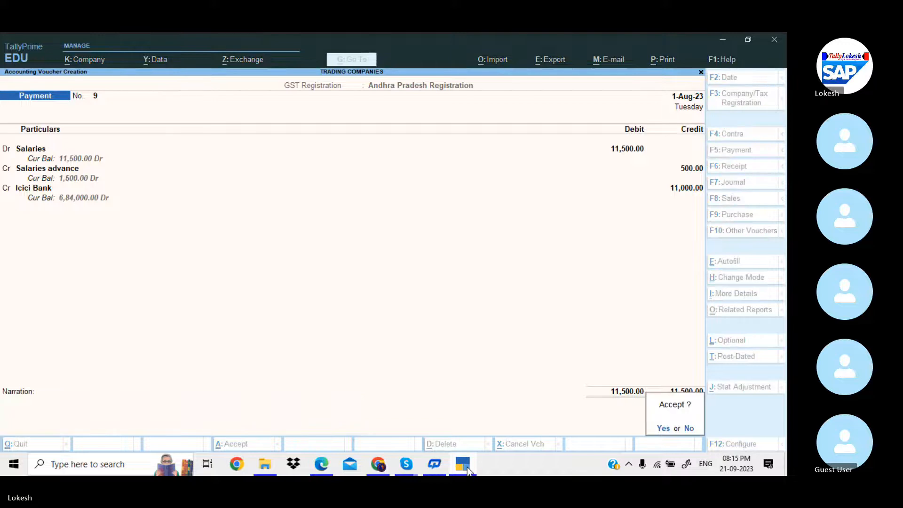
key("Return")
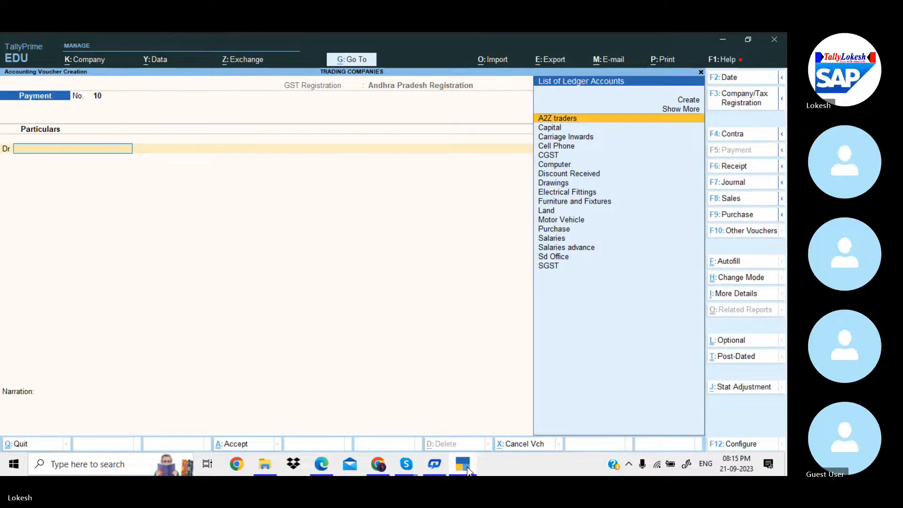
Switch to the PDF and read transaction 32 on the cheque payment to Pacific Merchants with late-payment interest
key("alt+Tab")
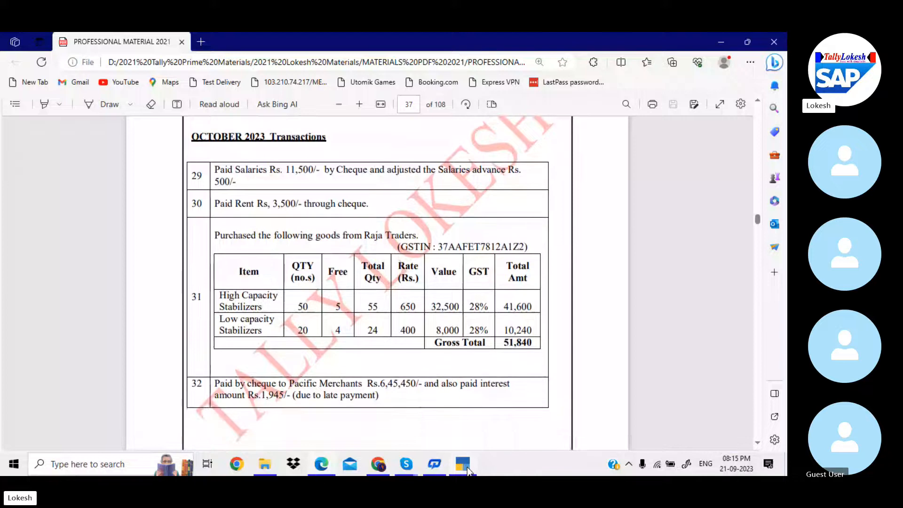
key("Down")
key("Down")
key("Down")
key("Down")
key("Down")
key("Down")
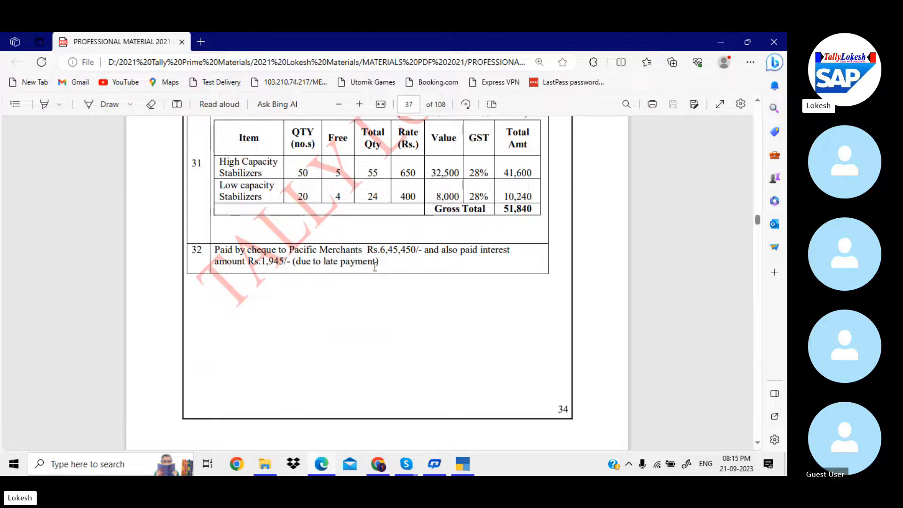
Return to TallyPrime and debit A2Z traders with 6,45,450 in the new payment voucher, checking the amount in the PDF
key("alt+Tab")
type("A")
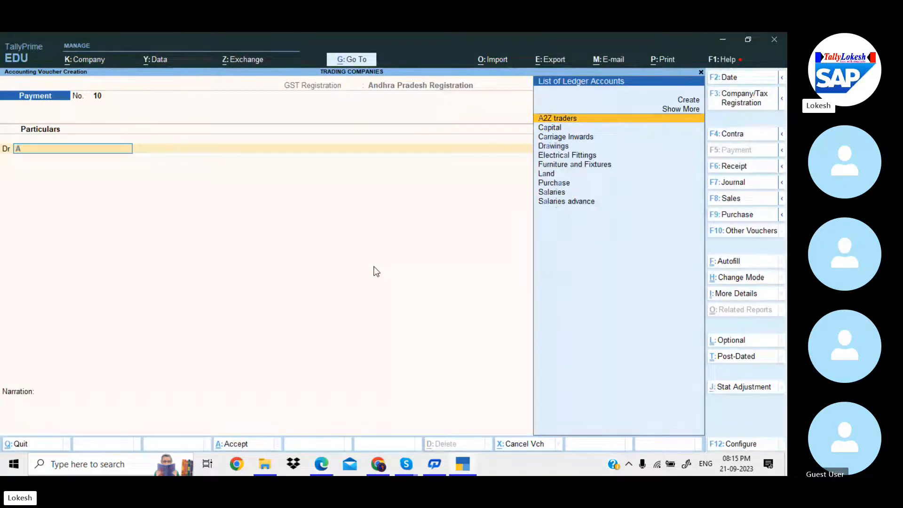
key("Return")
key("alt+Tab")
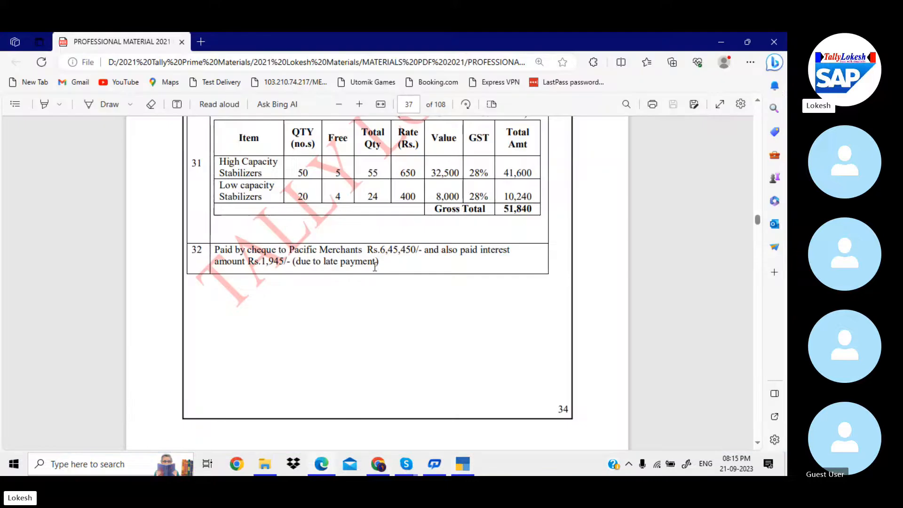
key("alt+Tab")
type("645")
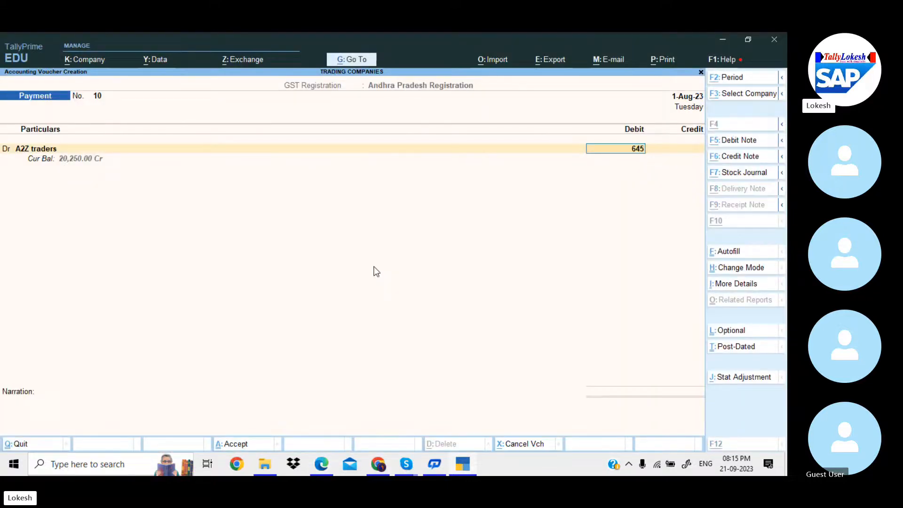
key("alt+Tab")
key("alt+Tab")
type("45")
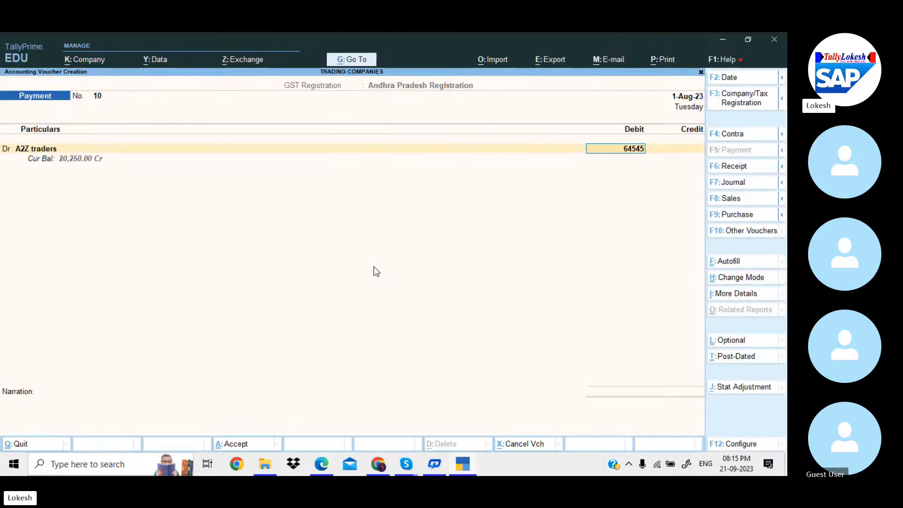
type("0")
key("Return")
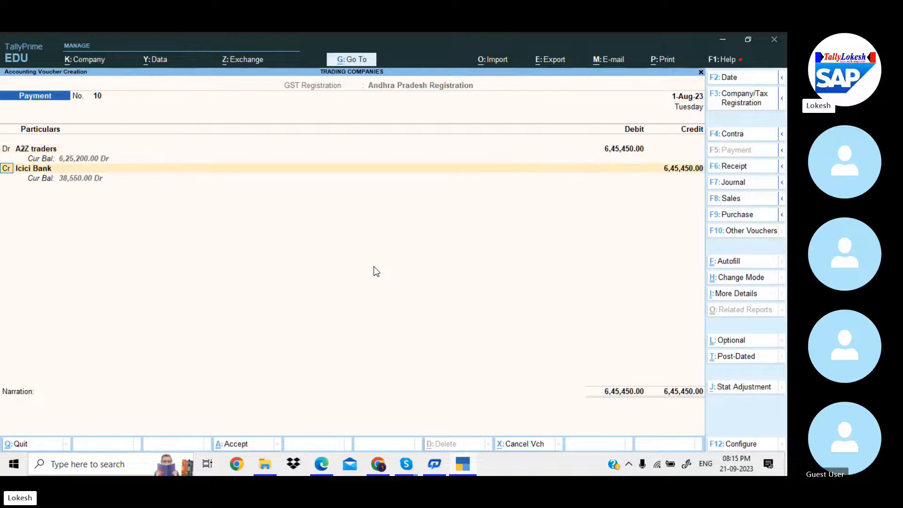
Turn the second voucher line into a debit entry and start a new ledger named Interest Paid
type("d")
key("Return")
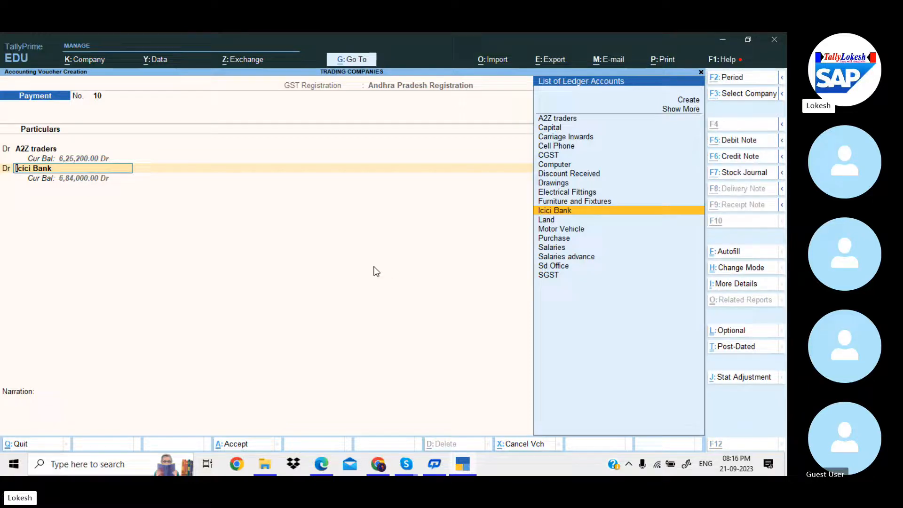
key("alt+c")
type("Interest")
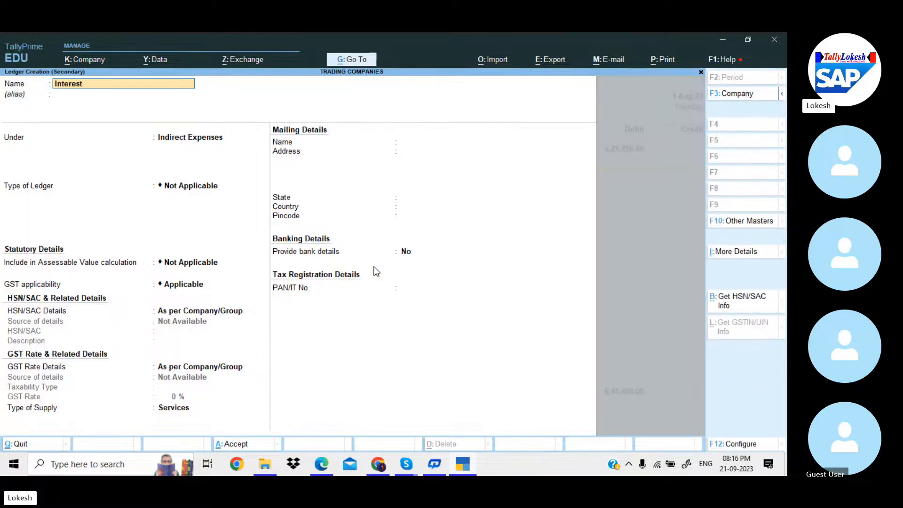
type(" Paid")
key("Return")
Group the Interest Paid ledger under Indirect Expenses, keep its remaining default details and save it
type("In")
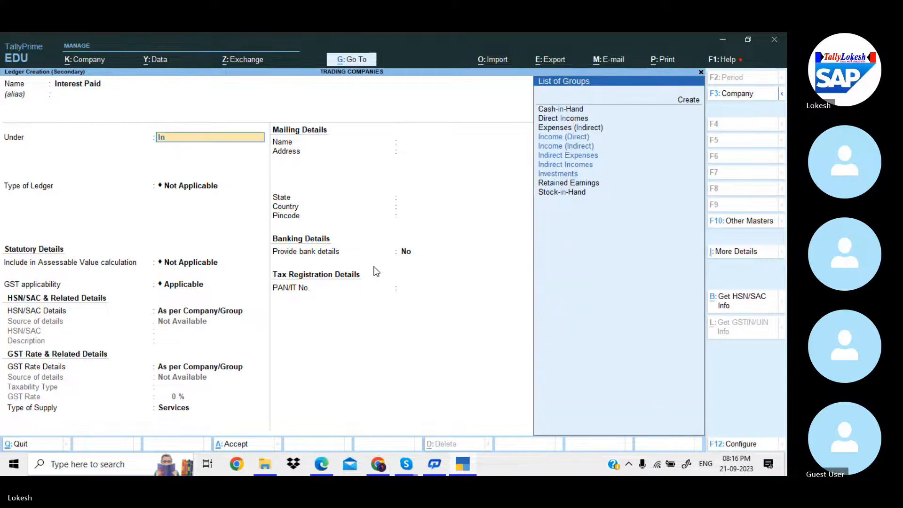
key("Down")
key("Down")
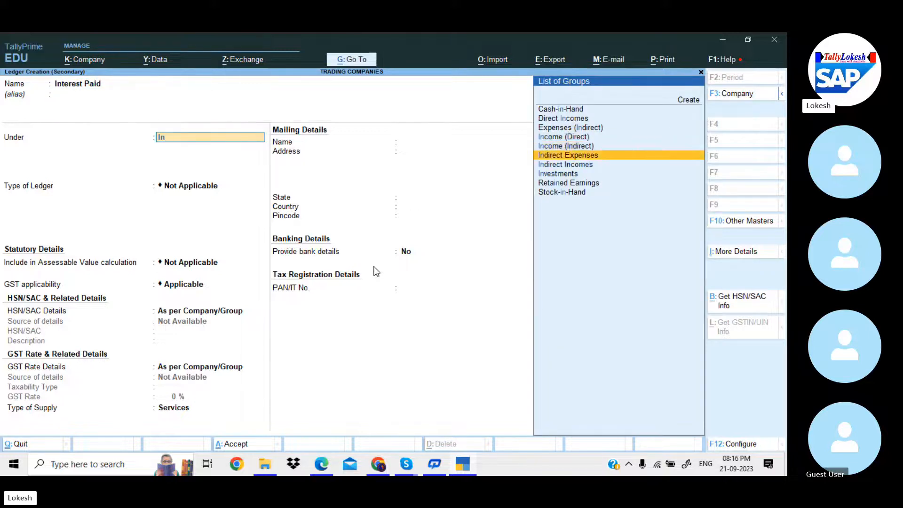
key("Return")
key("Return")
key("Return")
key("Return")
key("Return")
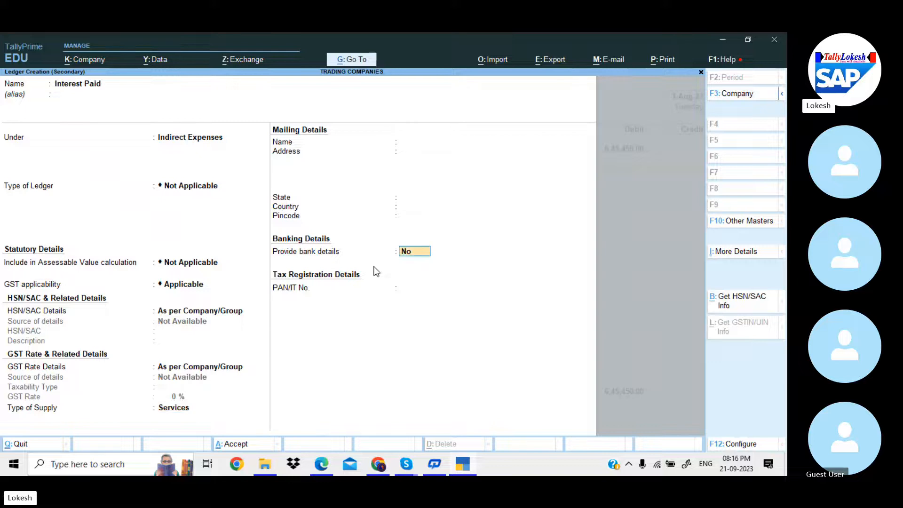
key("Return")
key("Return")
key("Return")
Check the interest amount in the PDF and debit Interest Paid with 1,945 in the payment voucher
key("alt+Tab")
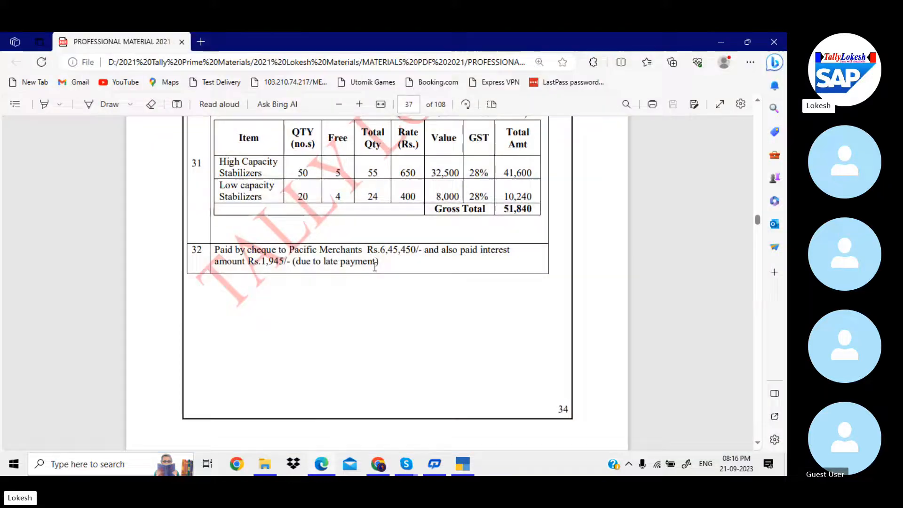
key("alt+Tab")
type("1,")
type("94")
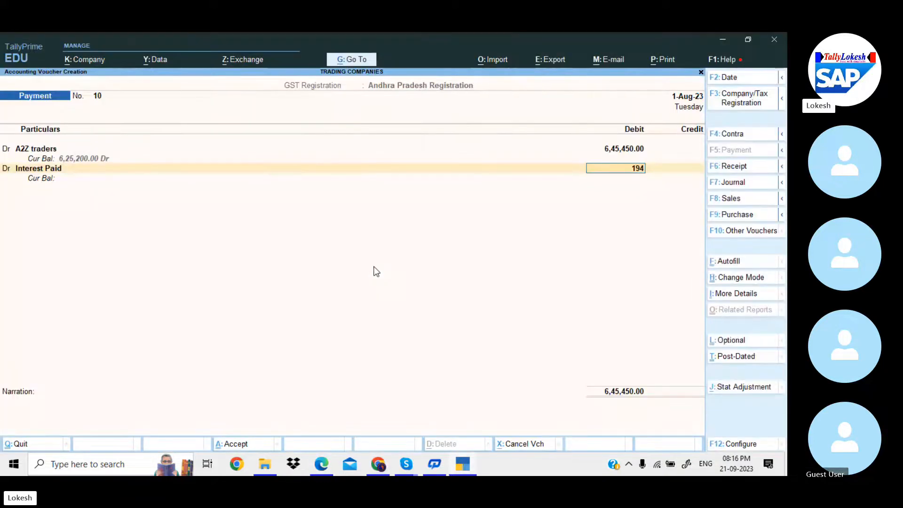
type("5")
key("Return")
key("Return")
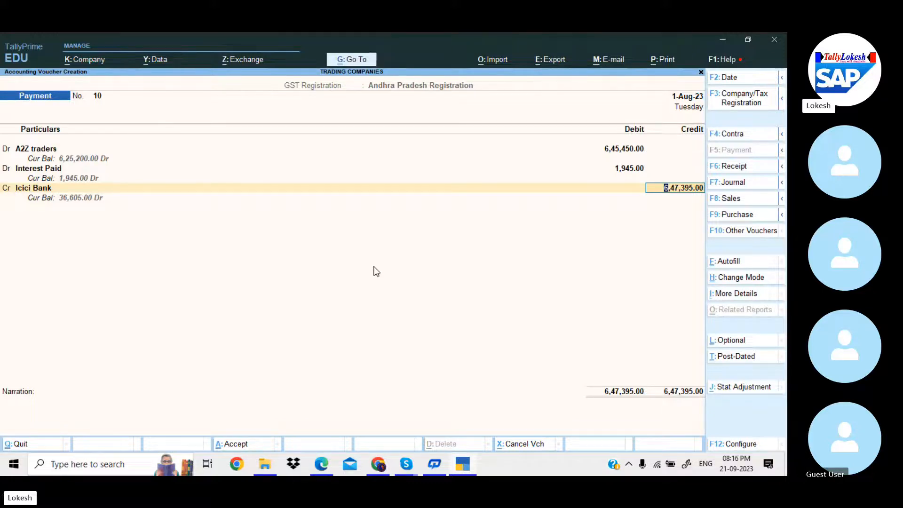
Credit Icici Bank with the full 6,47,395, keep the default bank allocation, leave the narration blank and save the payment voucher
key("Return")
key("Return")
key("Return")
key("Return")
key("Return")
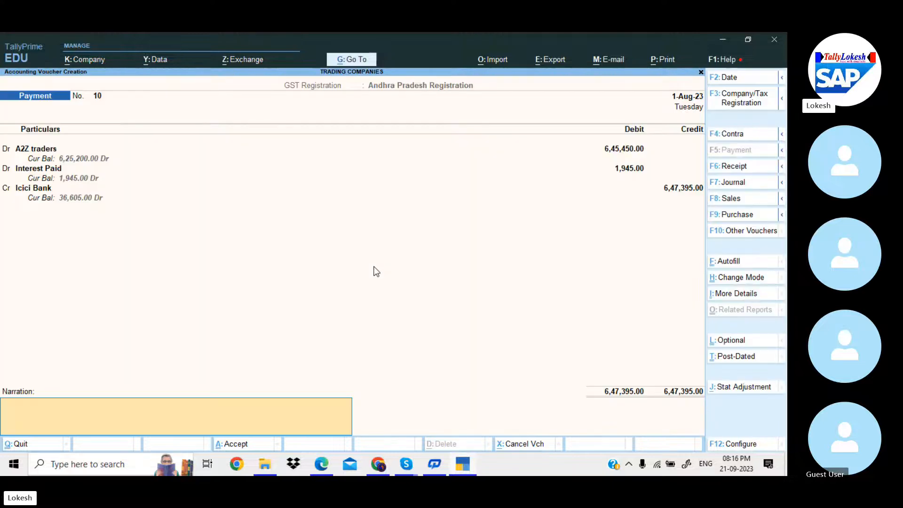
key("Return")
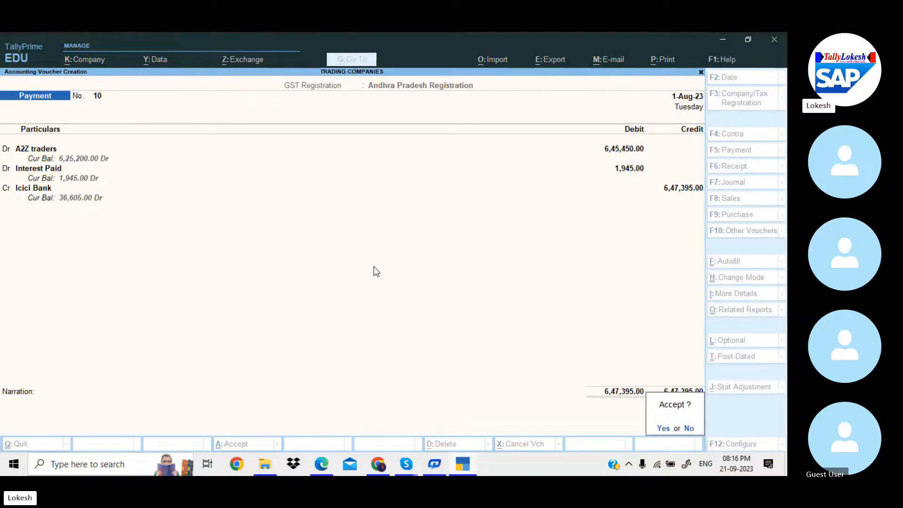
key("Return")
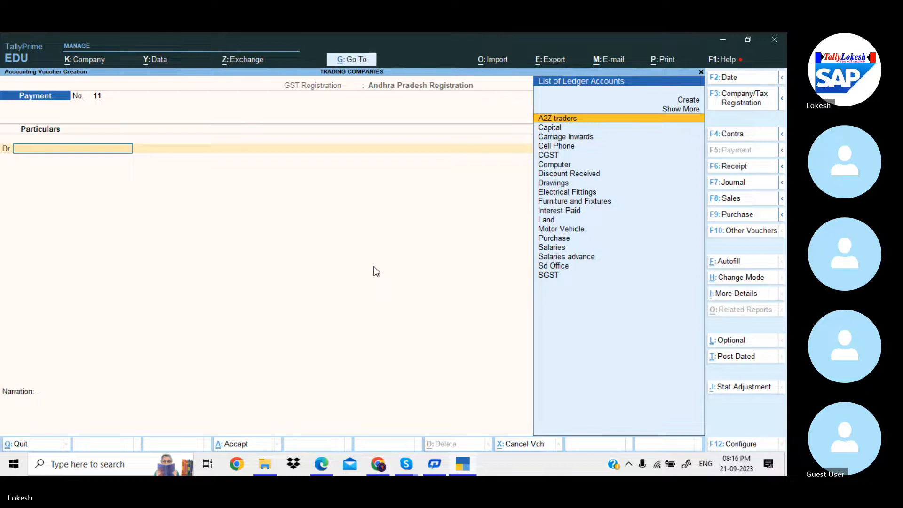
Switch to the PDF and read transactions 33 and 34, examining the billed, free and total quantities sold to Java Trading Company
key("alt+Tab")
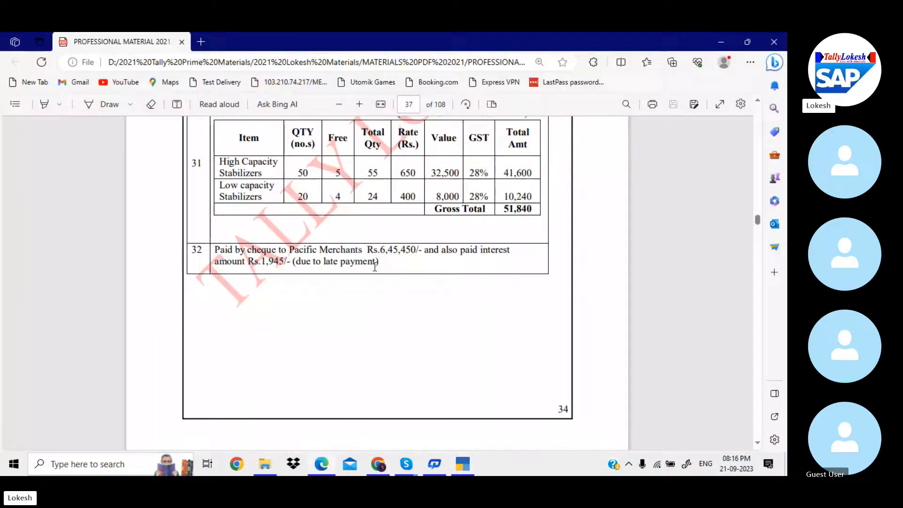
scroll(374, 267, "down", 8)
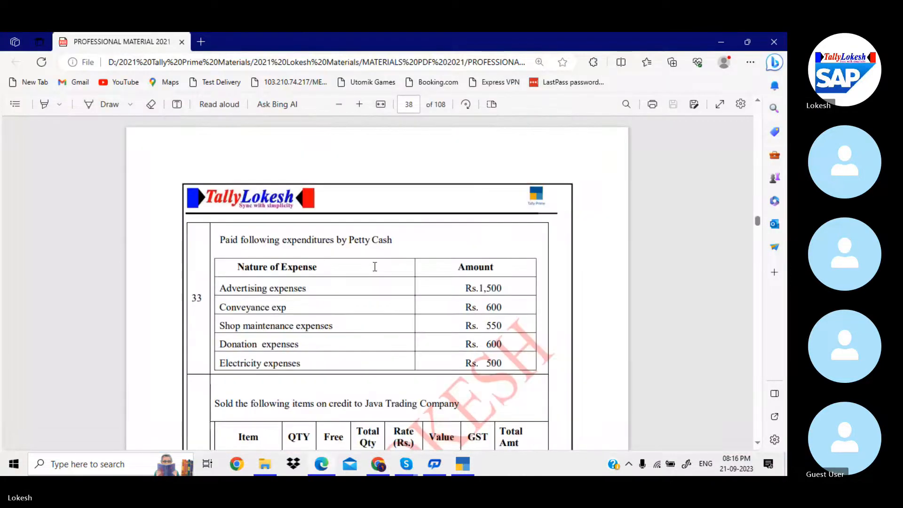
scroll(374, 267, "down", 2)
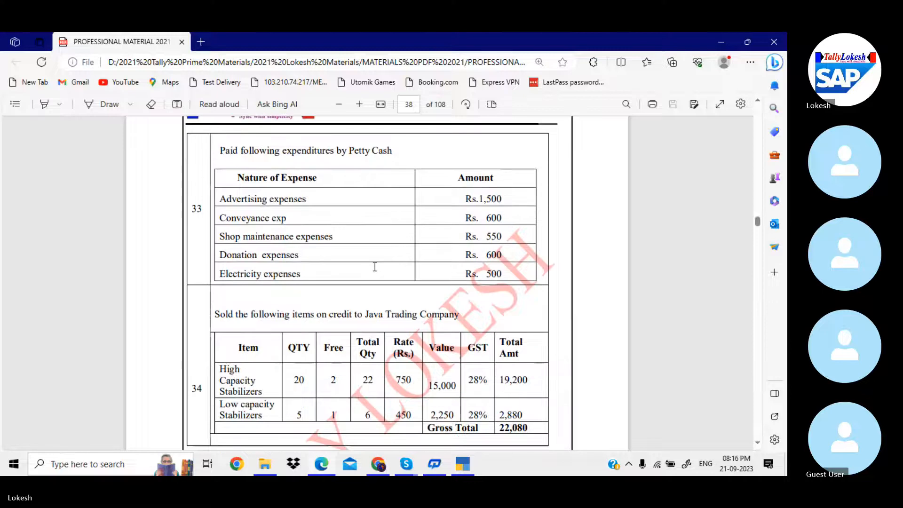
scroll(374, 266, "down", 1)
scroll(375, 267, "down", 2)
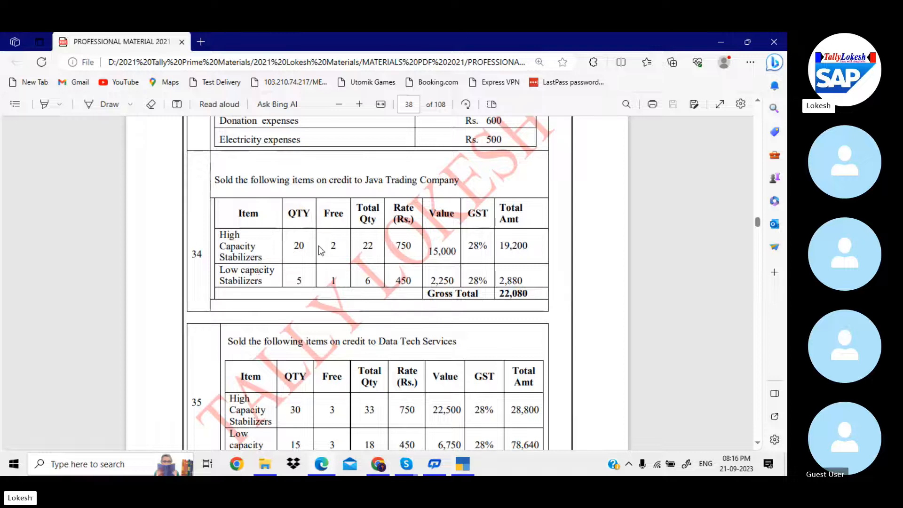
double_click(366, 246)
left_click(367, 280)
double_click(299, 246)
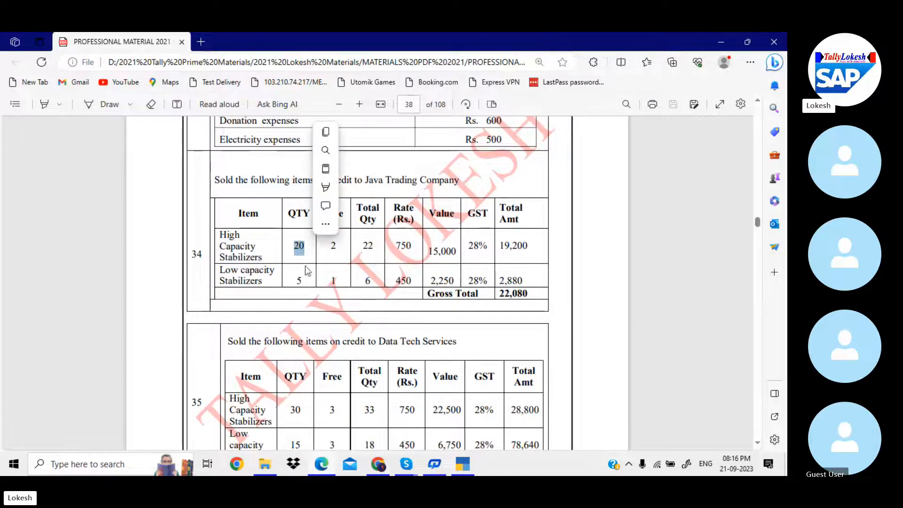
double_click(299, 280)
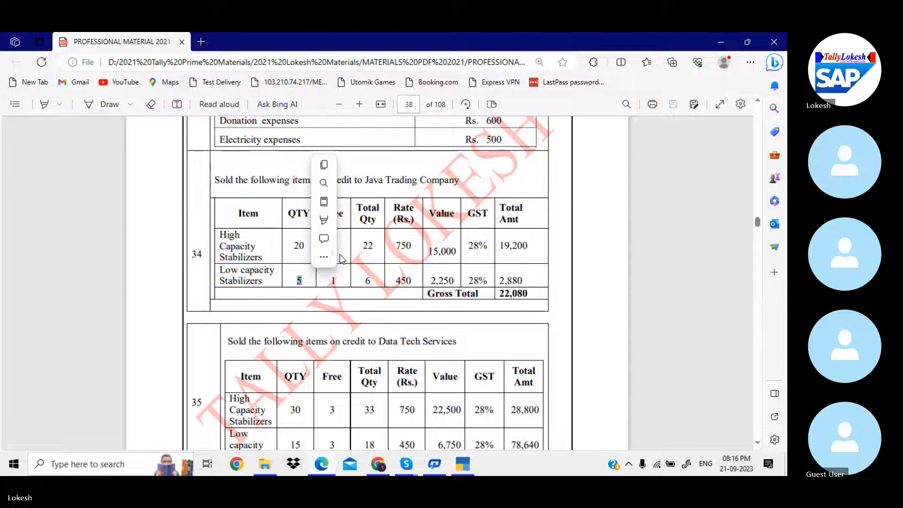
left_click(338, 269)
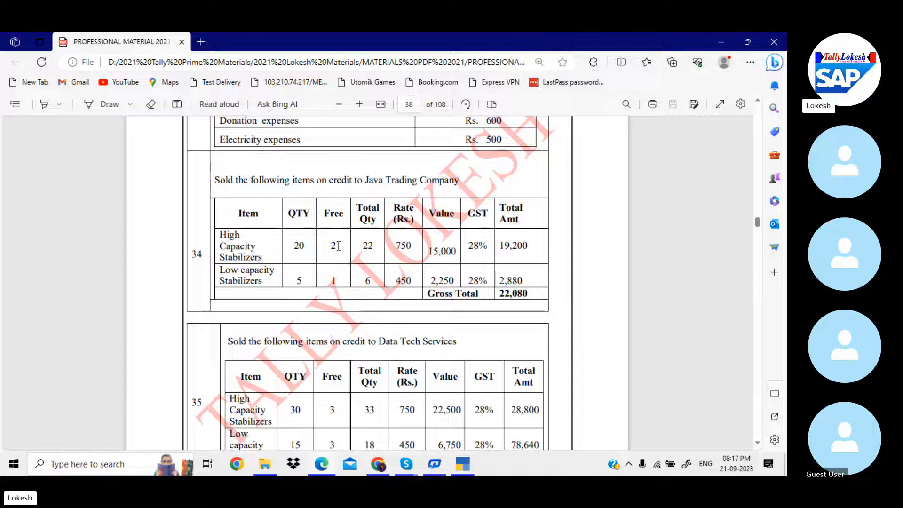
Return to TallyPrime, start a sales voucher and enable separate Actual and Billed Quantity columns in invoices in the company features
left_click(462, 464)
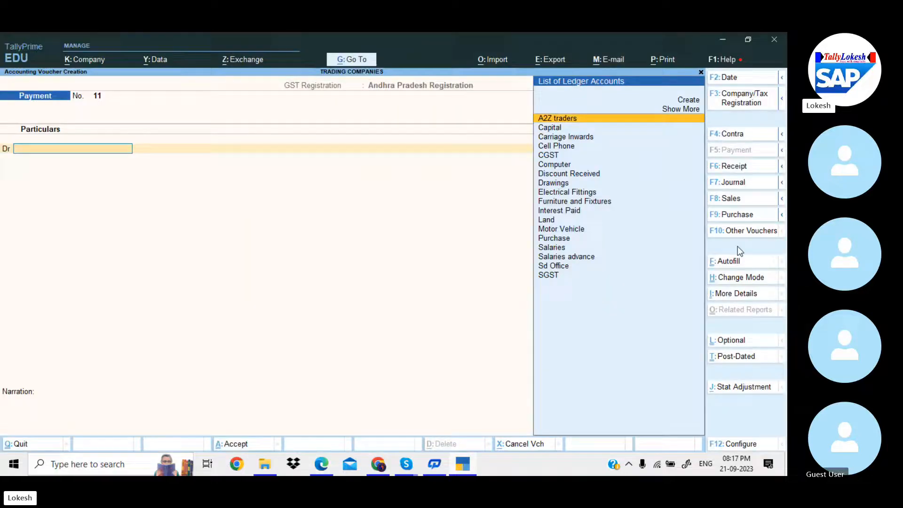
left_click(746, 201)
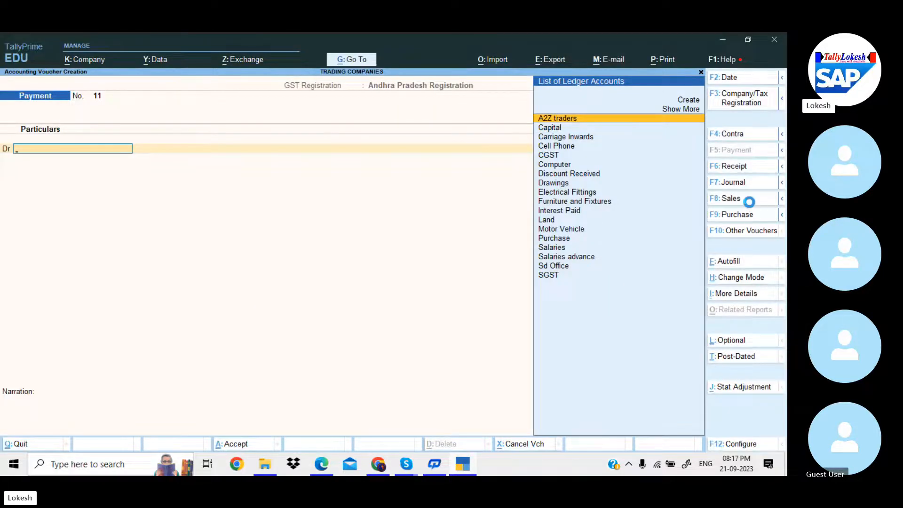
left_click(99, 60)
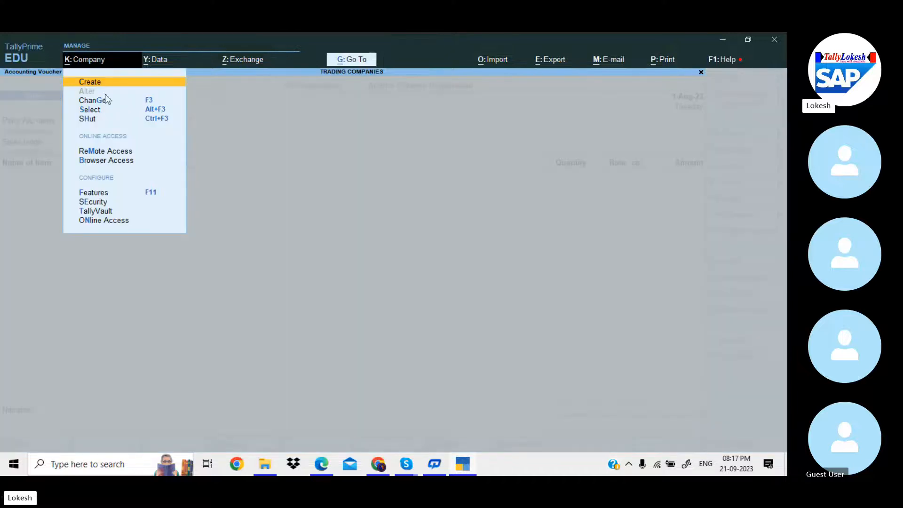
left_click(115, 194)
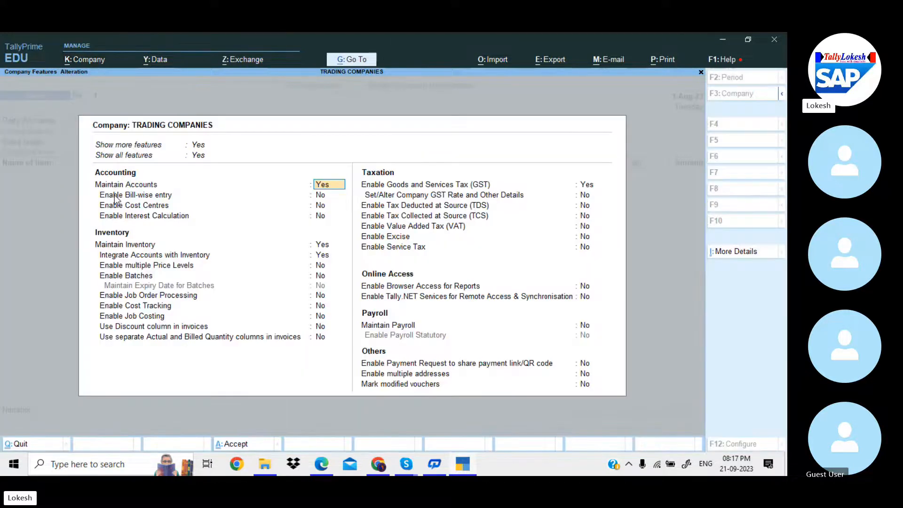
left_click(321, 339)
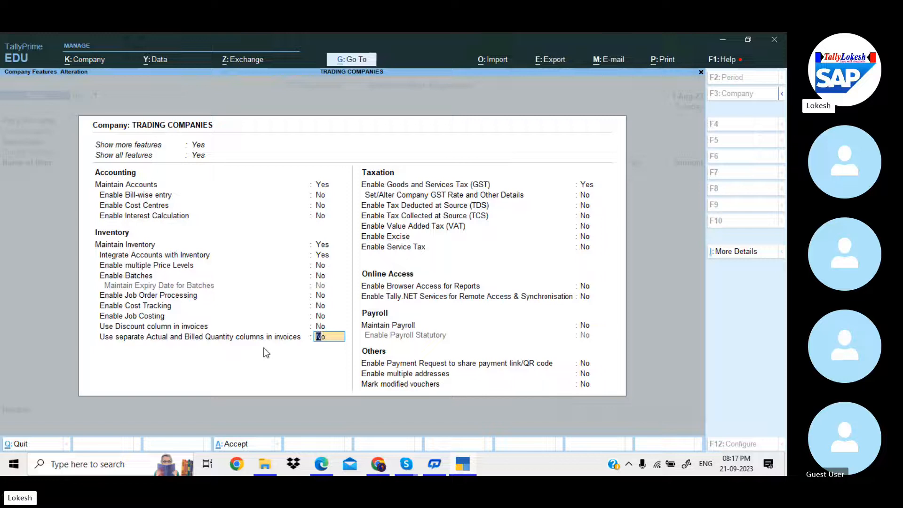
key("y")
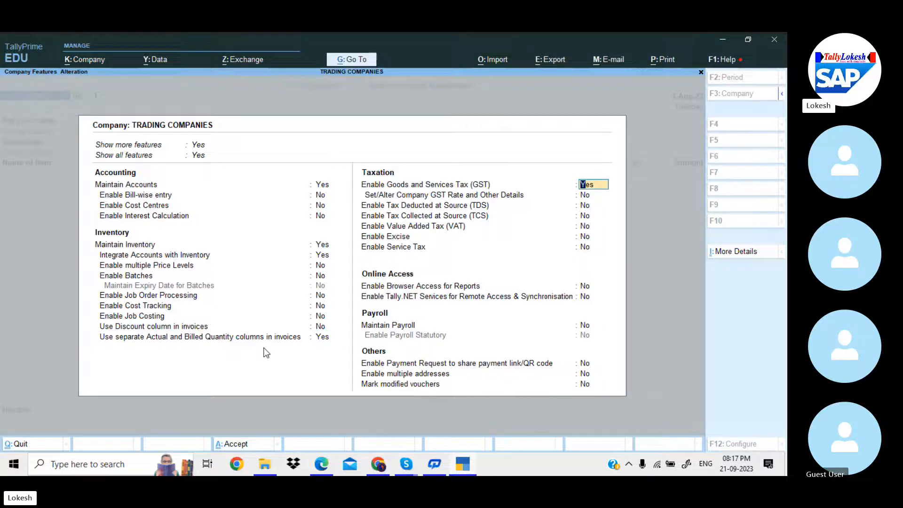
key("ctrl+a")
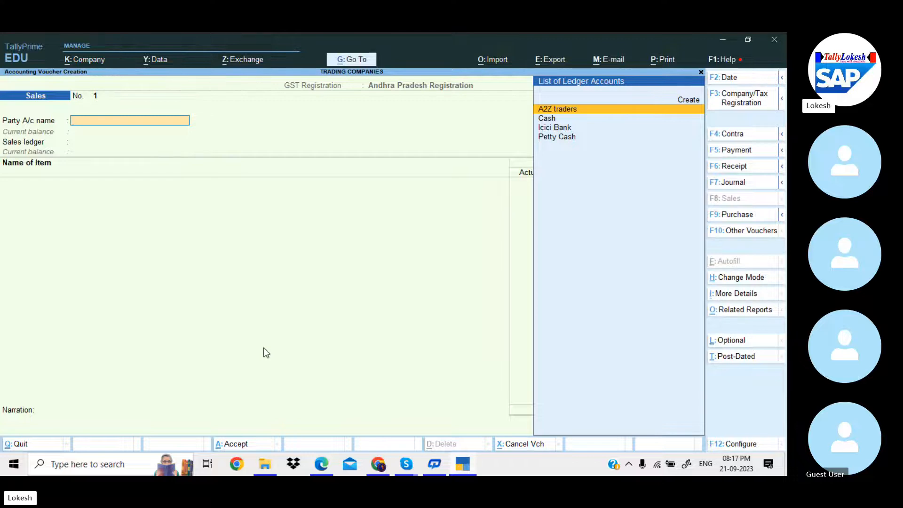
Create a party ledger named Java Trading Company, as given in the PDF, under Sundry Debtors
key("alt+c")
key("alt+Tab")
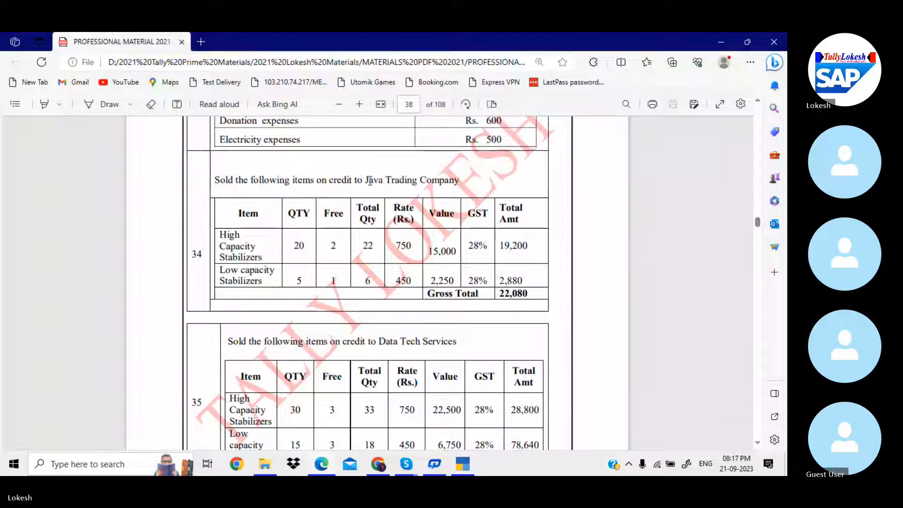
left_click_drag(366, 181, 460, 187)
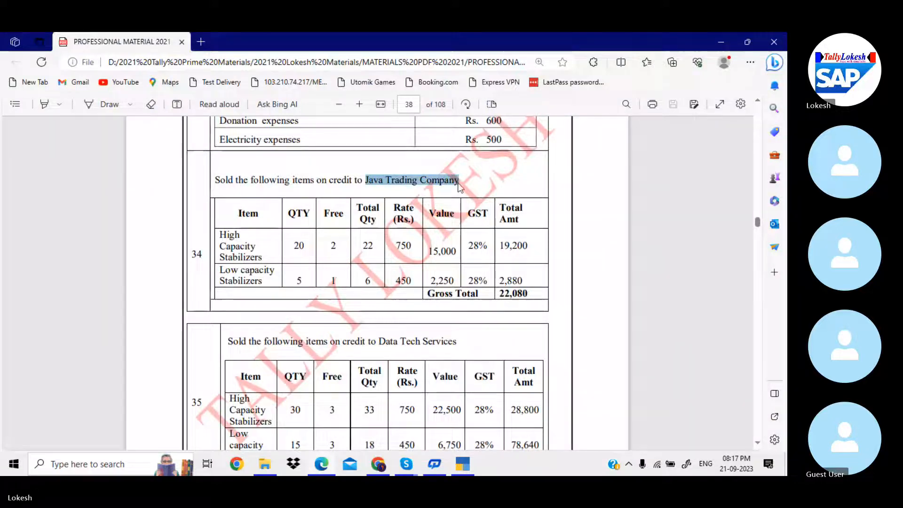
left_click(462, 464)
key("Return")
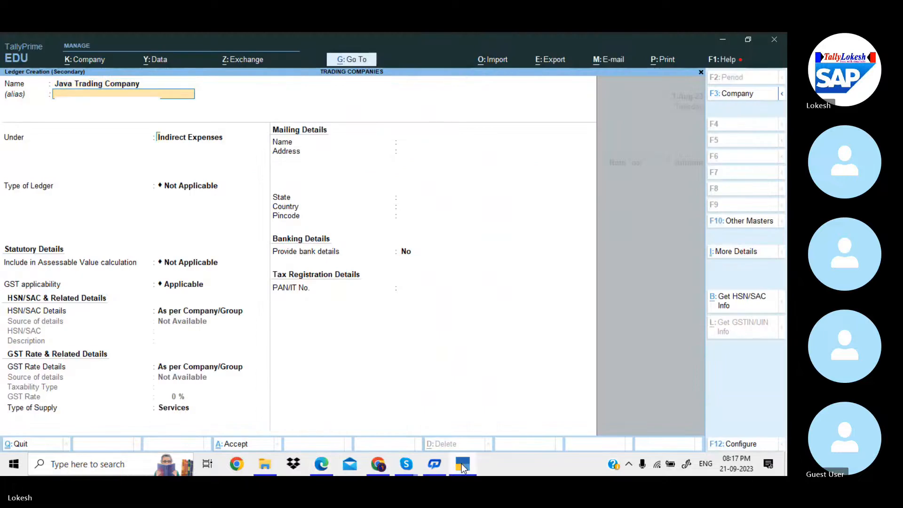
key("Return")
type("Sun")
key("Down")
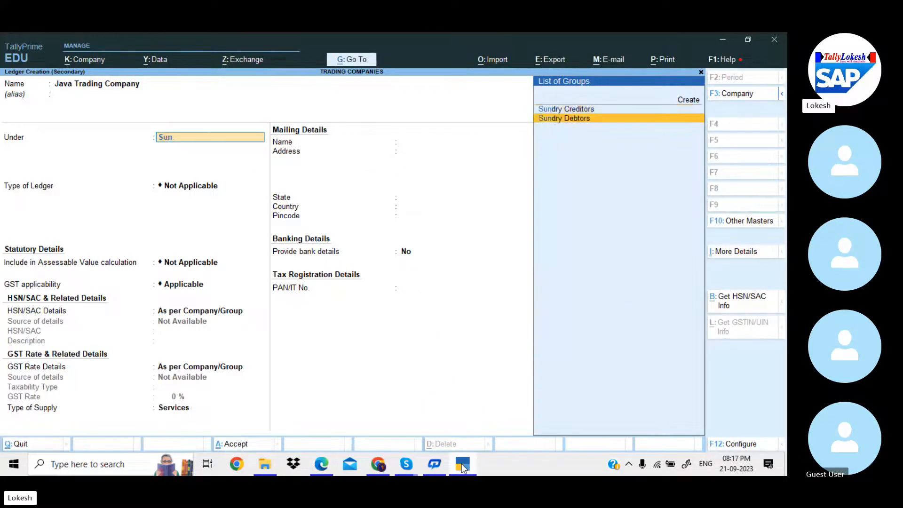
key("Return")
Keep the Andhra Pradesh mailing details and Regular registration, set the GSTIN/UIN to 37 and save the Java Trading Company ledger
key("Return")
key("Return")
key("Return")
key("Return")
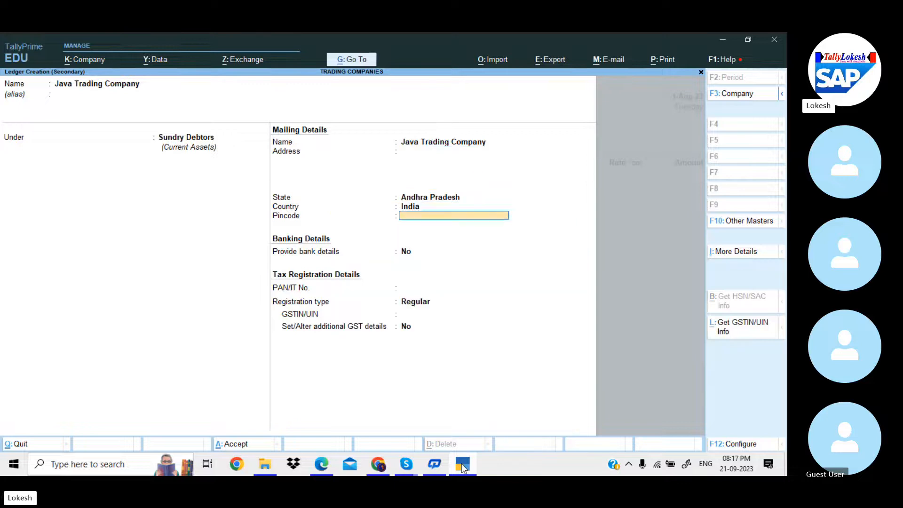
key("Return")
key("Return")
key("Return")
key("Return")
type("37")
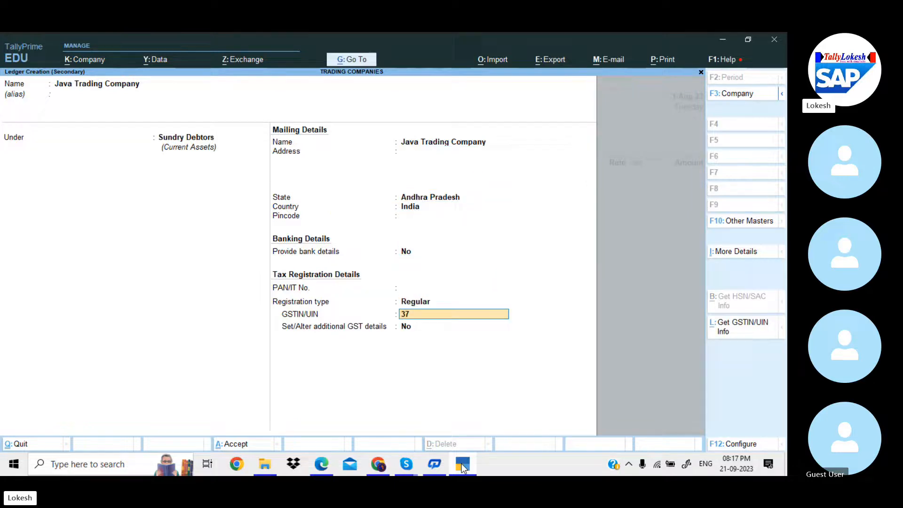
key("Return")
key("Return")
key("Return")
Leave the dispatch details blank and accept Java Trading Company's party details with Andhra Pradesh as the place of supply
key("Return")
key("Return")
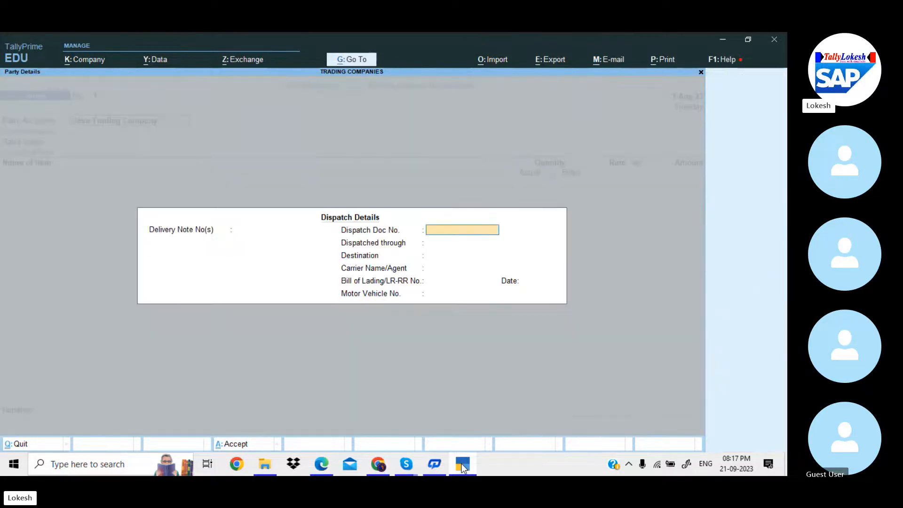
key("Return")
key("Return")
key("Return")
key("Return")
key("Return")
key("Return")
key("Return")
key("Return")
key("Return")
key("Return")
key("Return")
key("Return")
key("Return")
key("Return")
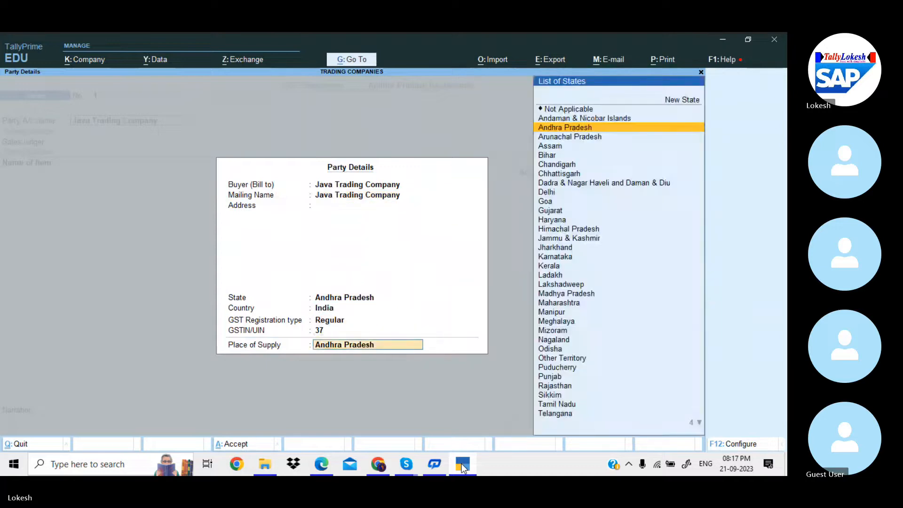
key("Return")
Create a ledger named Sales under Sales Accounts for the voucher's sales ledger
key("Return")
type("Sales")
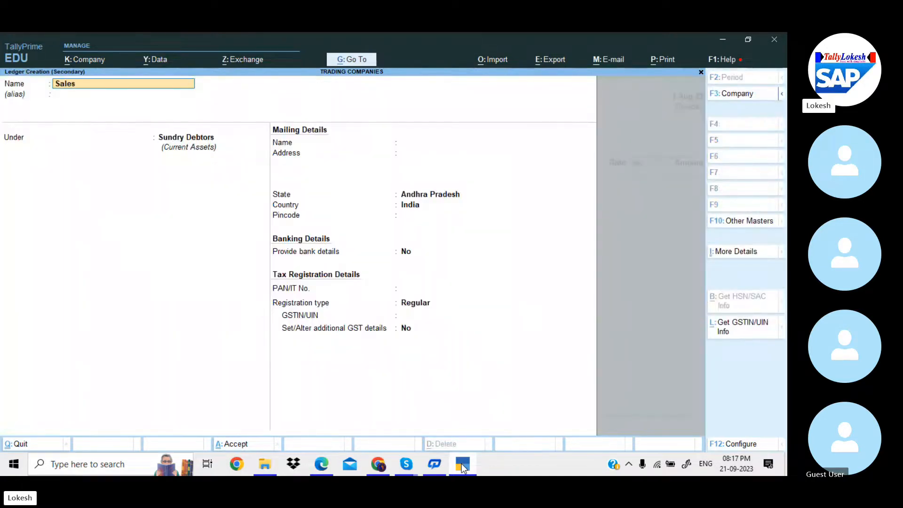
key("Return")
type("Sa")
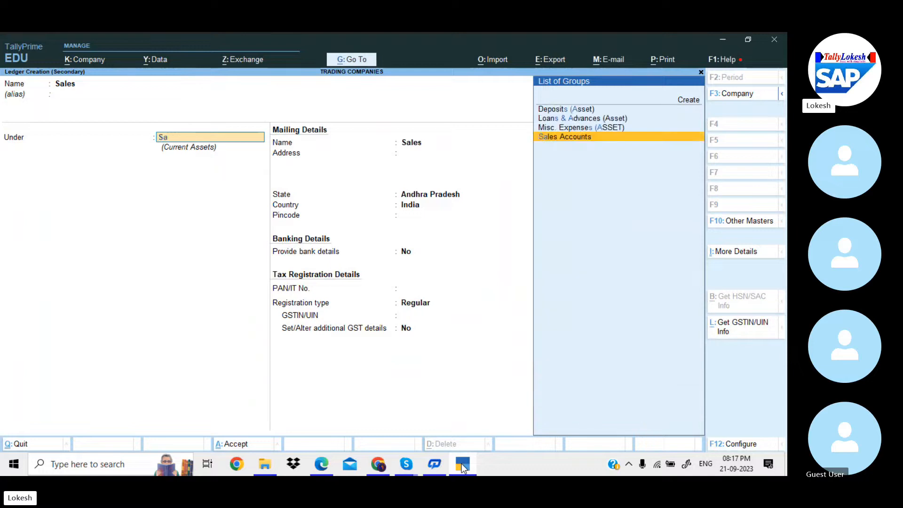
key("Return")
Keep the default ledger and GST details, set the type of supply to Goods and save the Sales ledger
key("Return")
key("Return")
key("Return")
key("Return")
key("Return")
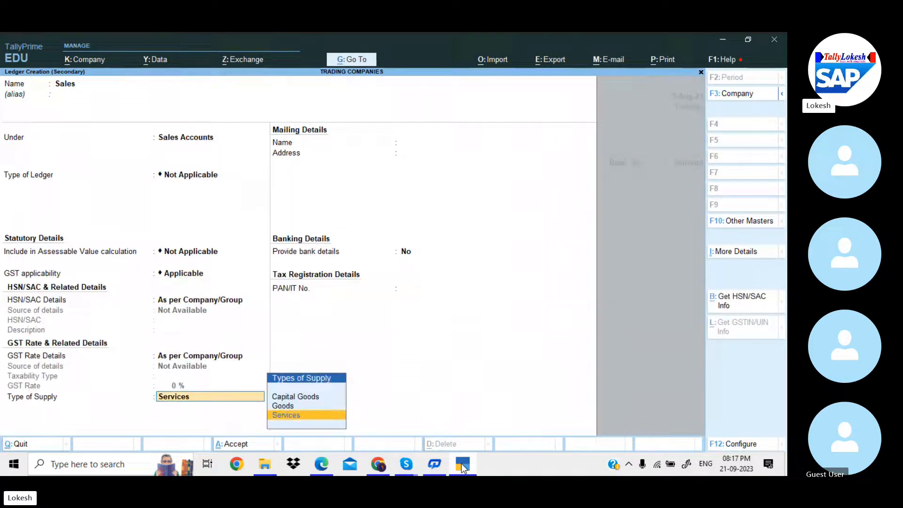
key("Up")
key("Return")
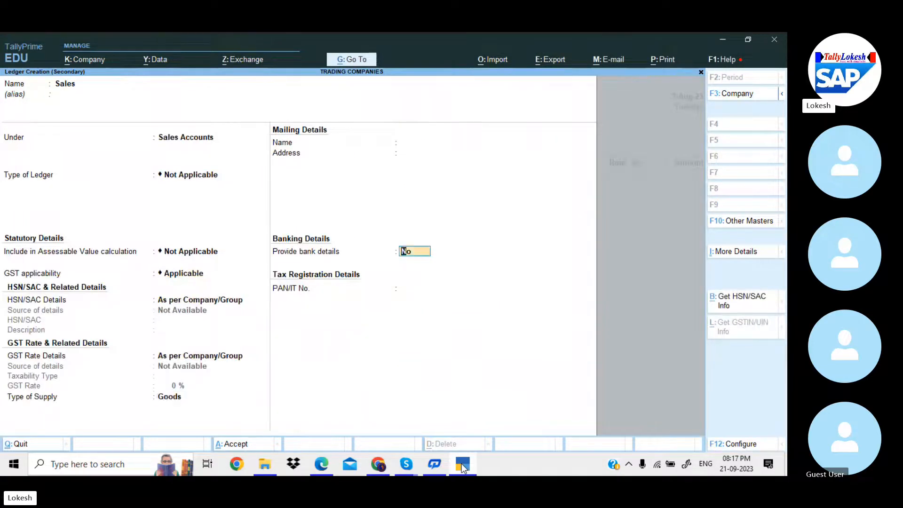
key("ctrl+a")
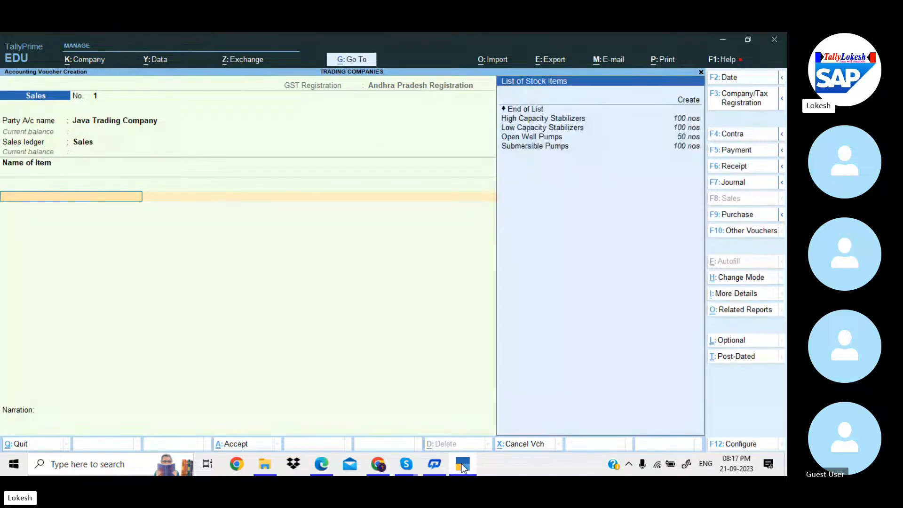
Add High Capacity Stabilizers to the invoice with an actual quantity of 22 nos and a billed quantity of 20 nos, as given in the PDF
left_click(462, 463)
left_click(462, 464)
type("H")
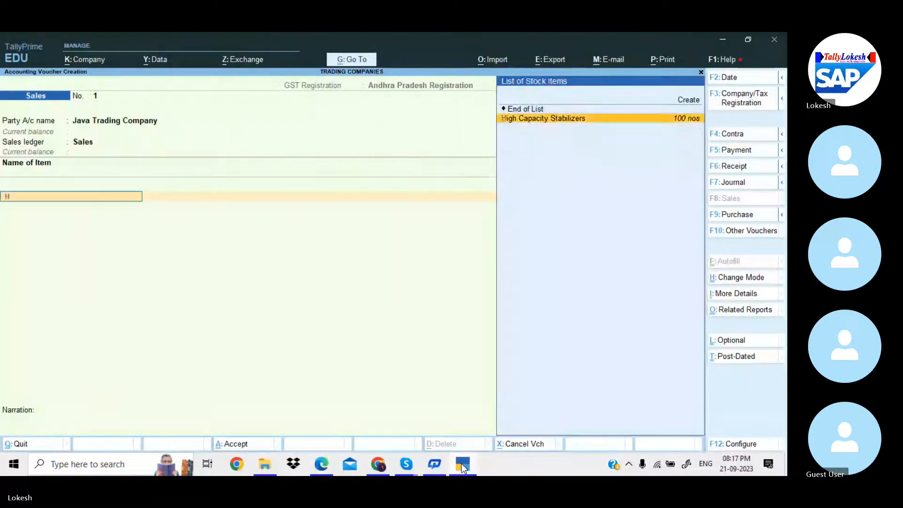
key("Return")
key("alt+Tab")
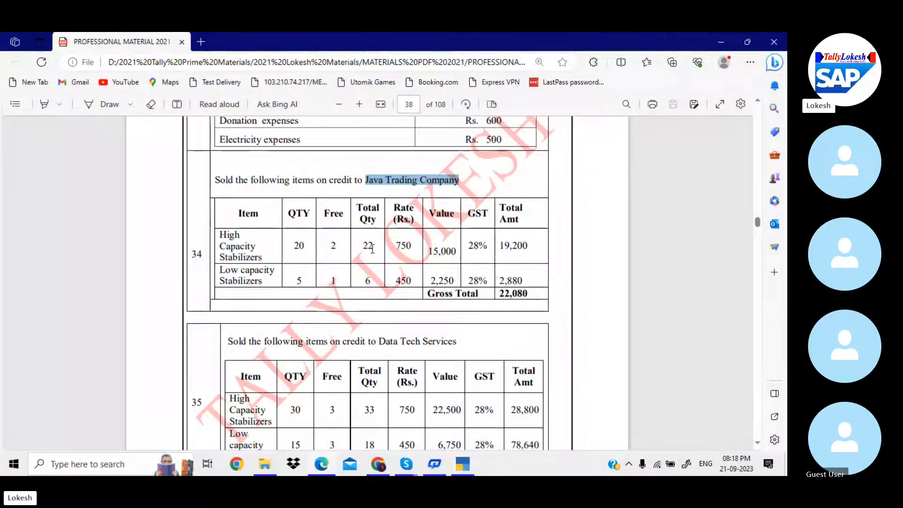
key("alt+Tab")
type("22")
key("Return")
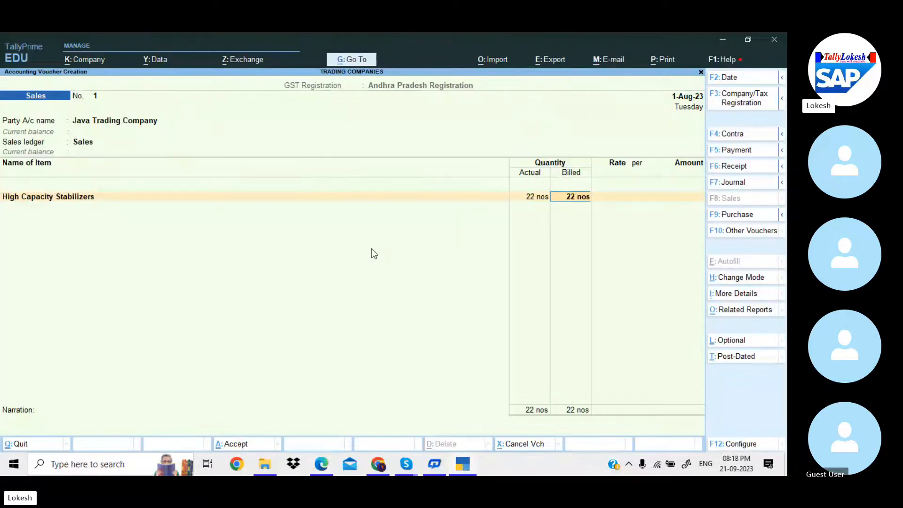
type("20")
key("Return")
Look up the High Capacity Stabilizers rate in the PDF, set it to 750 per nos and accept the item amount
key("alt")
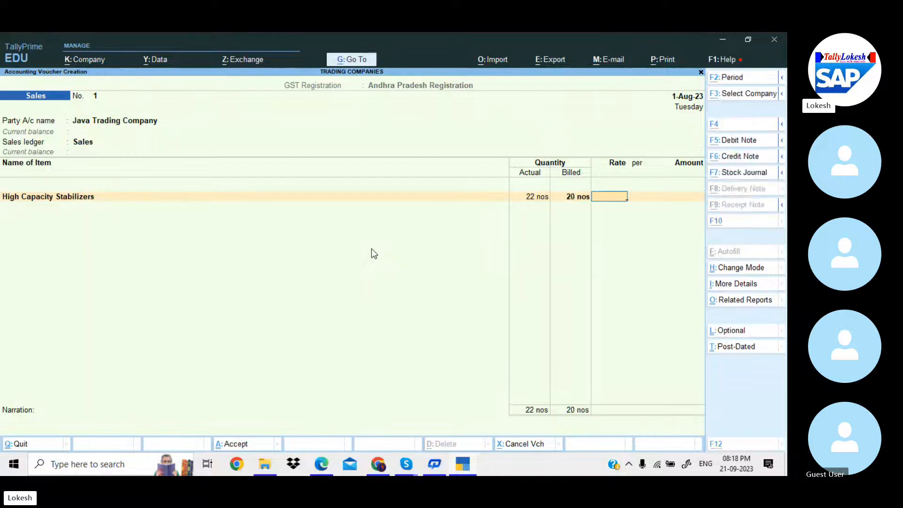
key("alt+Tab")
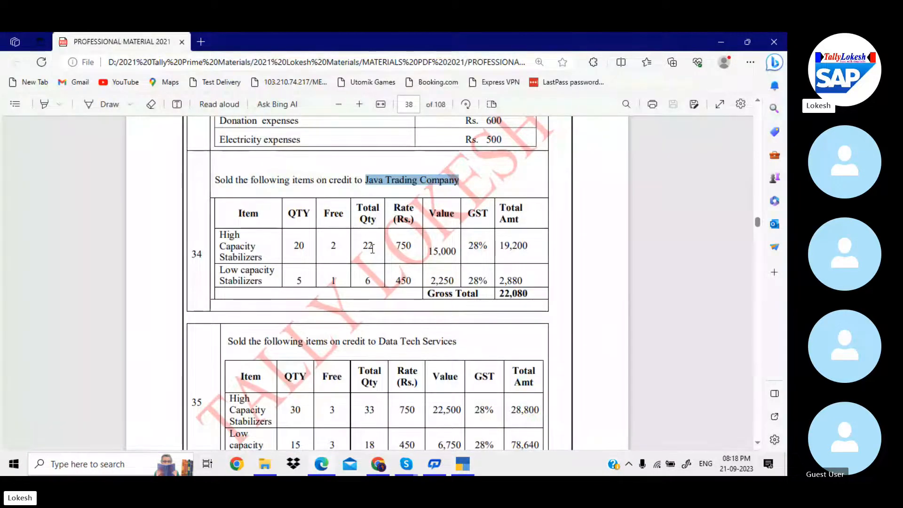
key("alt+Tab")
key("Return")
key("Return")
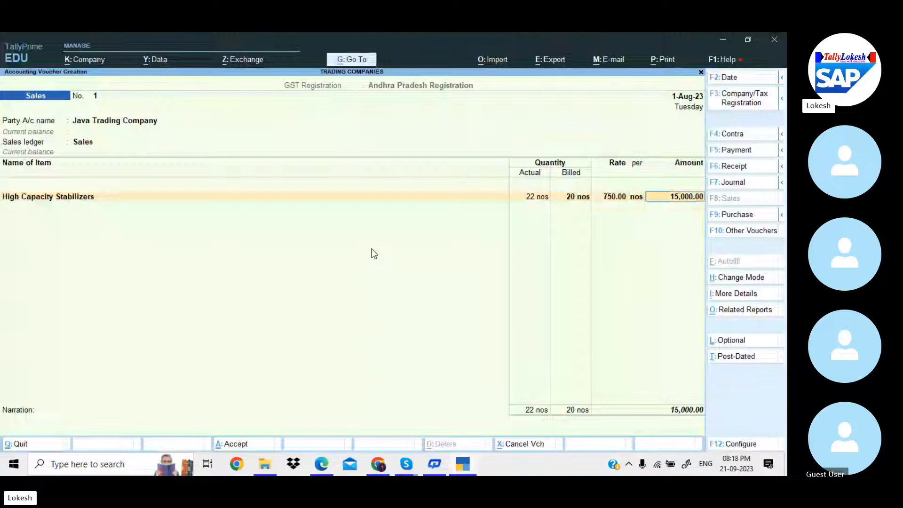
key("Return")
Add Low Capacity Stabilizers from the PDF's transaction with an actual quantity of 6 nos and a billed quantity of 5 nos
key("alt+Tab")
key("alt+Tab")
type("L")
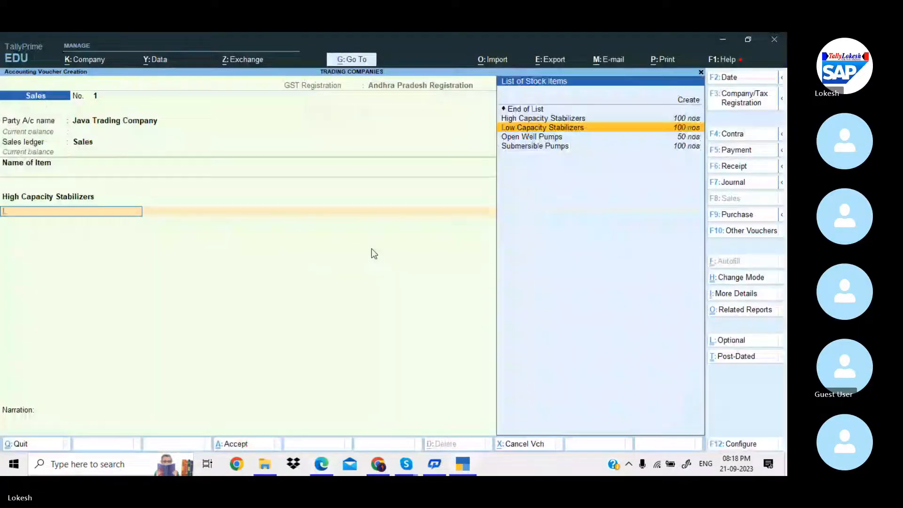
key("Return")
key("alt+Tab")
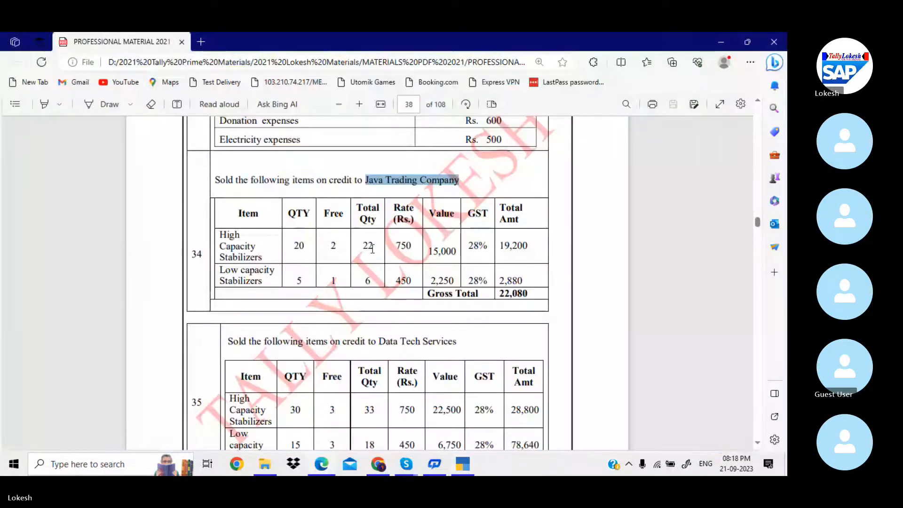
key("alt+Tab")
type("6")
key("Return")
type("5")
key("Return")
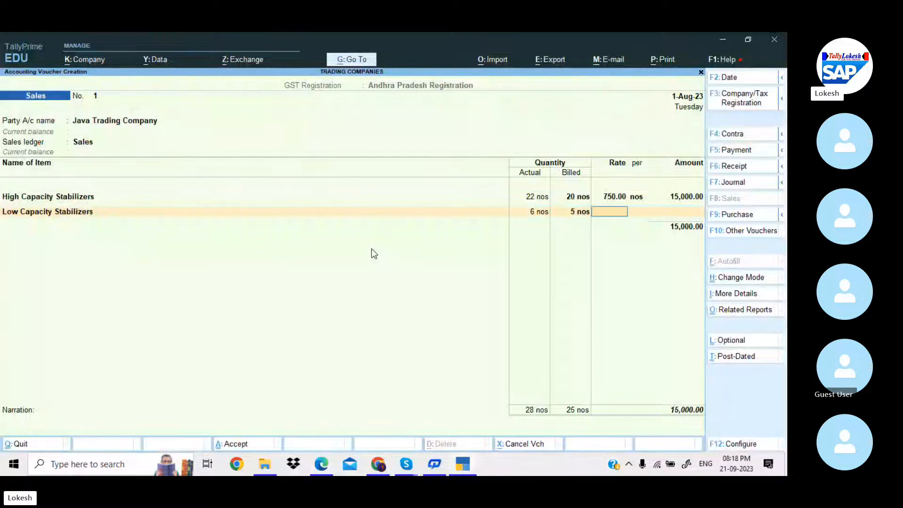
Check the PDF, set the Low Capacity Stabilizers rate to 450 per nos and accept the item amount
key("alt+Tab")
key("alt+Tab")
type("45")
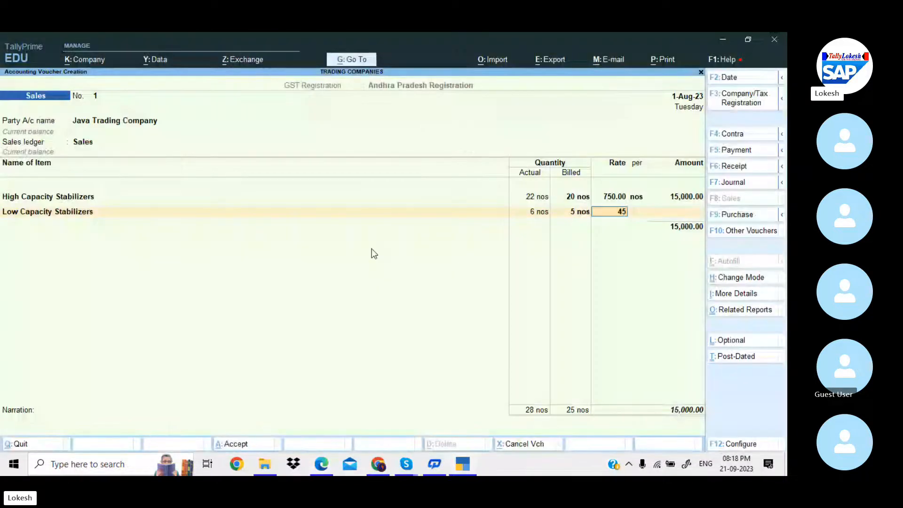
type("0")
key("Return")
key("Return")
key("Return")
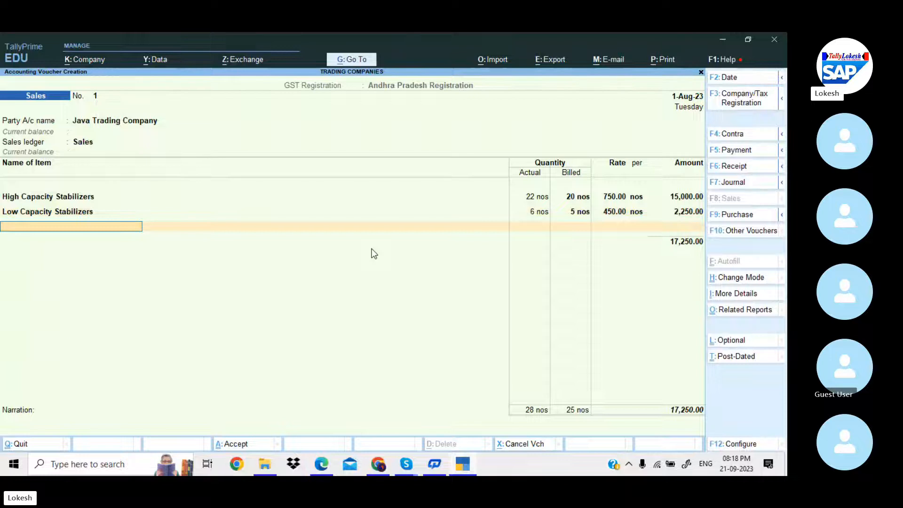
End the item list and add the CGST and SGST ledgers with their calculated amounts
key("Return")
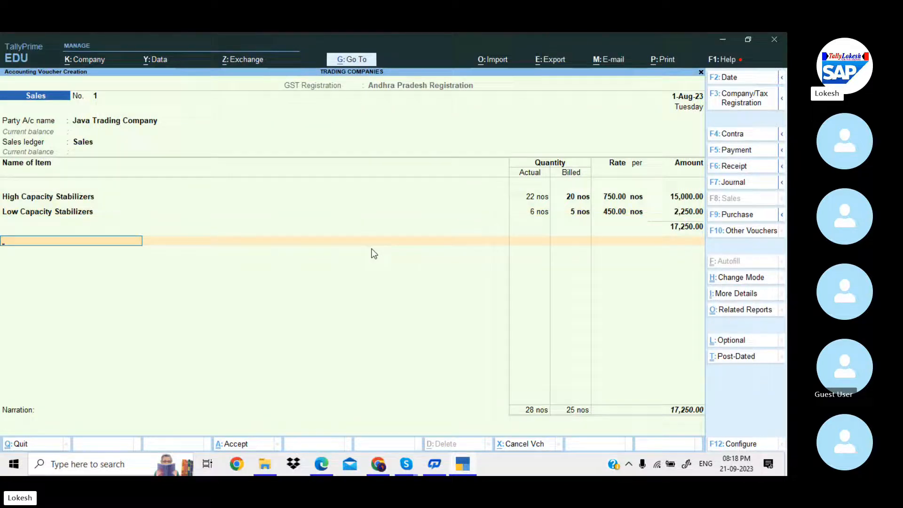
type("Cg")
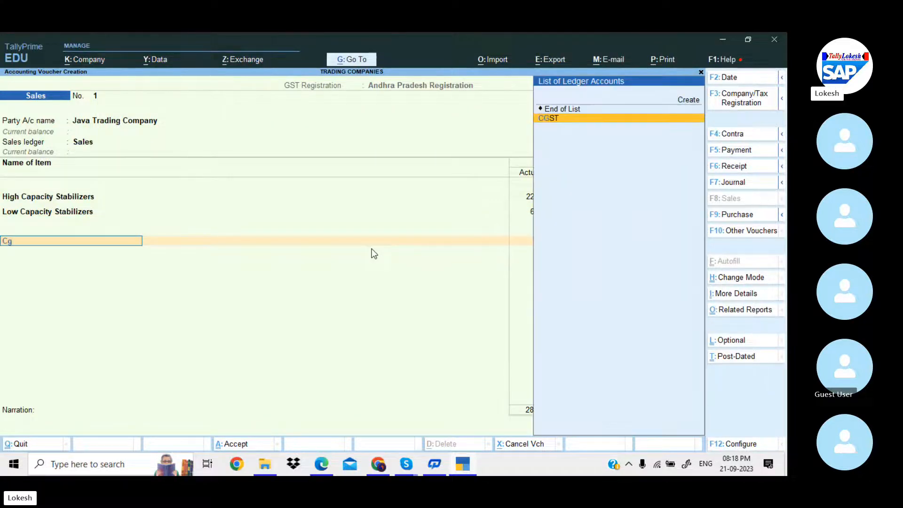
key("Return")
key("Return")
type("sg")
key("Return")
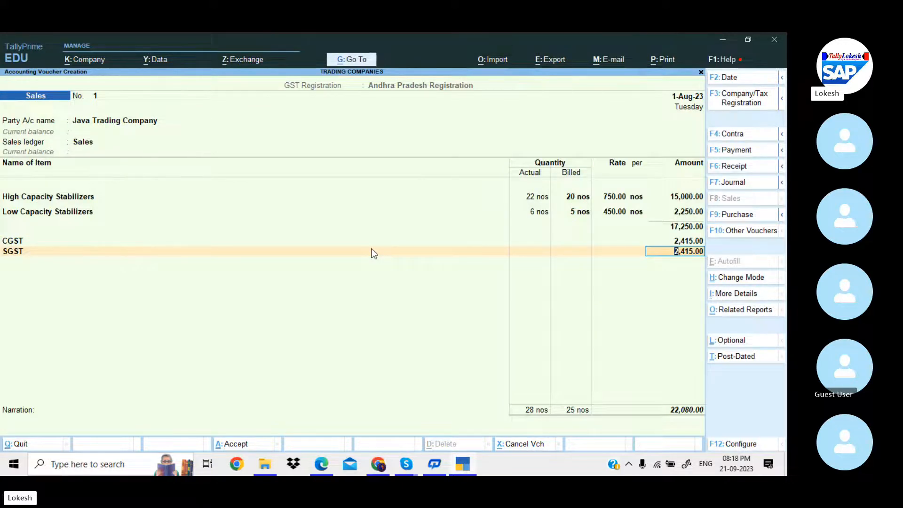
Compare the voucher's quantities and total with transaction 34 in the PDF, leave the narration blank and save the sales voucher
key("alt+Tab")
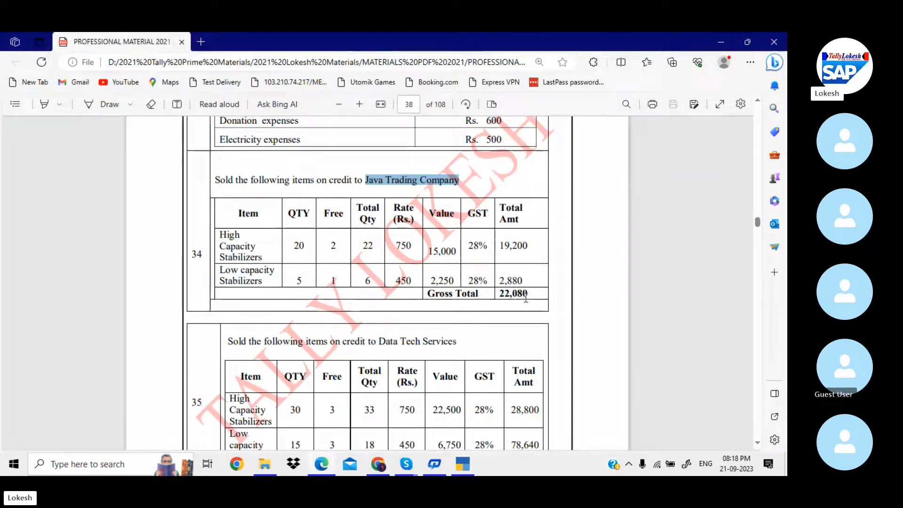
key("alt+Tab")
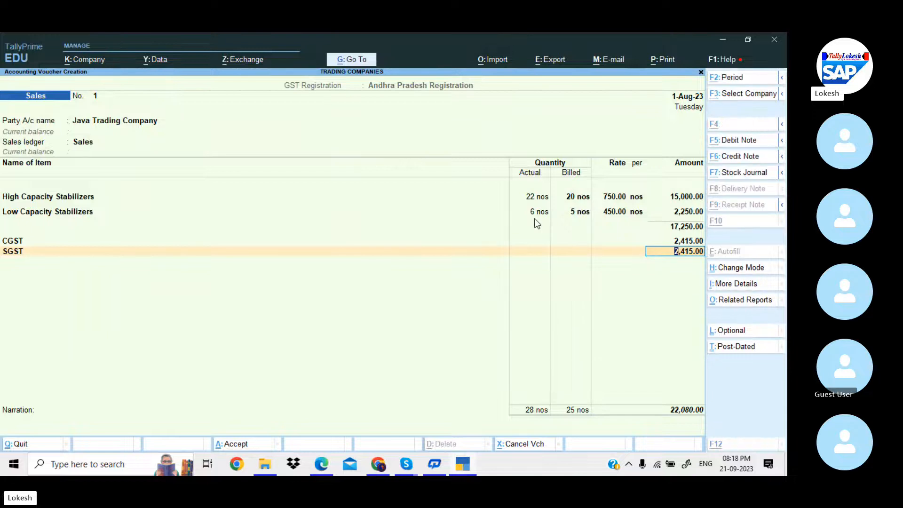
key("alt+Tab")
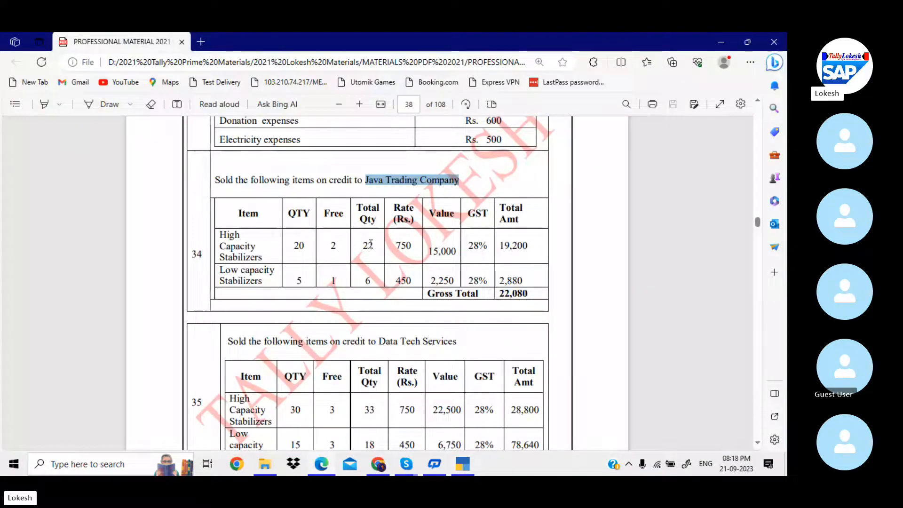
left_click(370, 243)
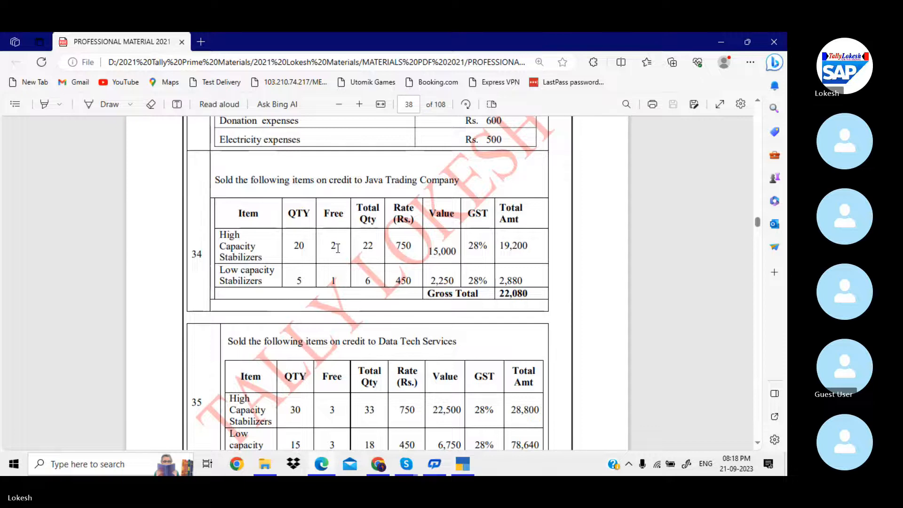
key("alt+Tab")
key("Return")
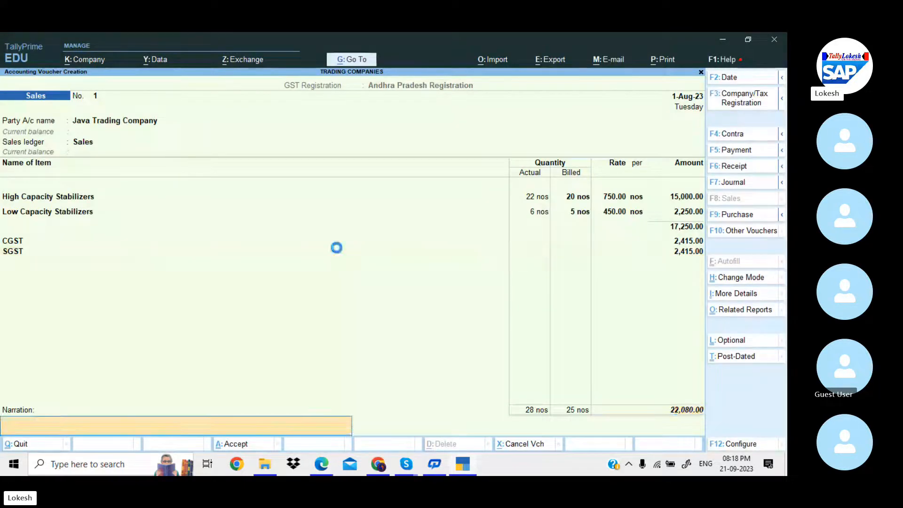
key("Return")
key("Return")
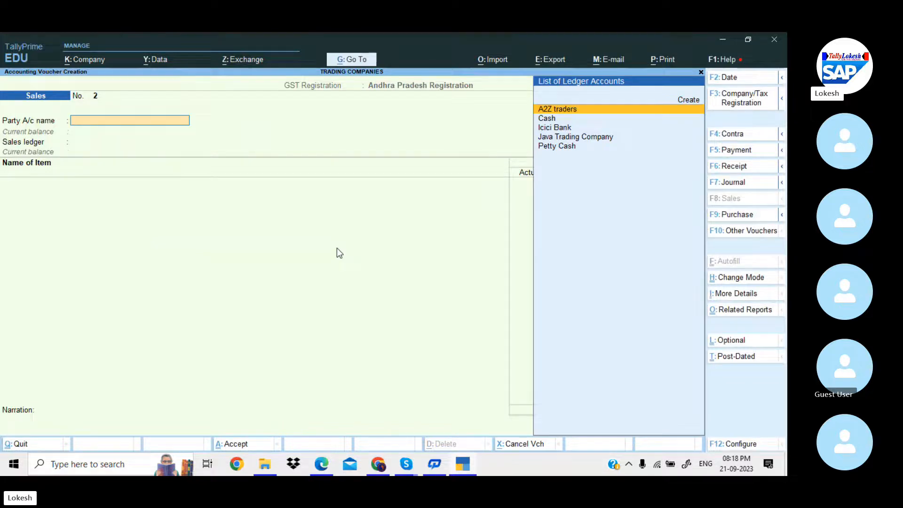
Examine the next PDF transactions: the Data Tech Services total quantities and the discount on the Seacrest Trading Corporation sale
key("alt+Tab")
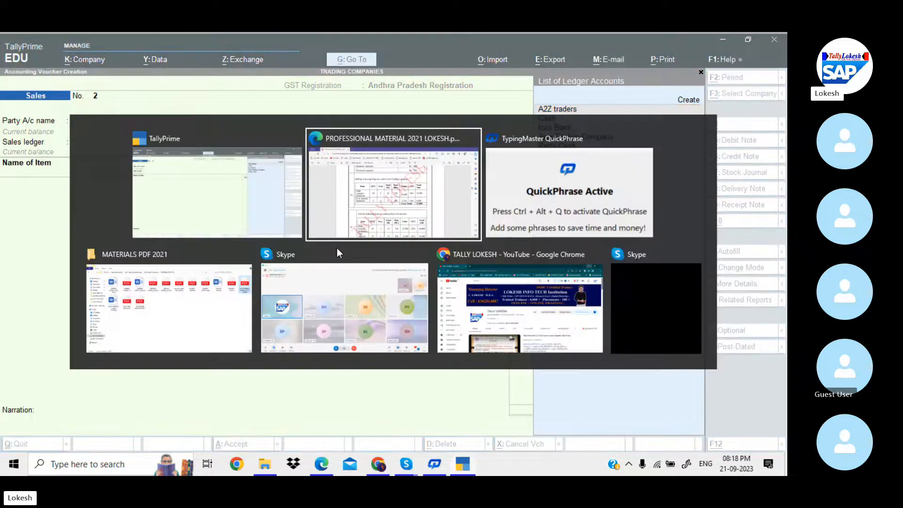
scroll(337, 248, "down", 2)
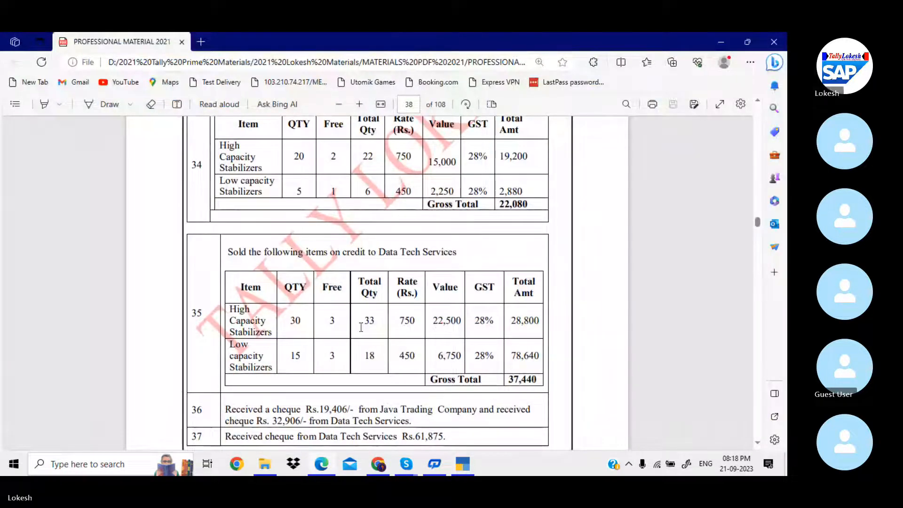
double_click(376, 320)
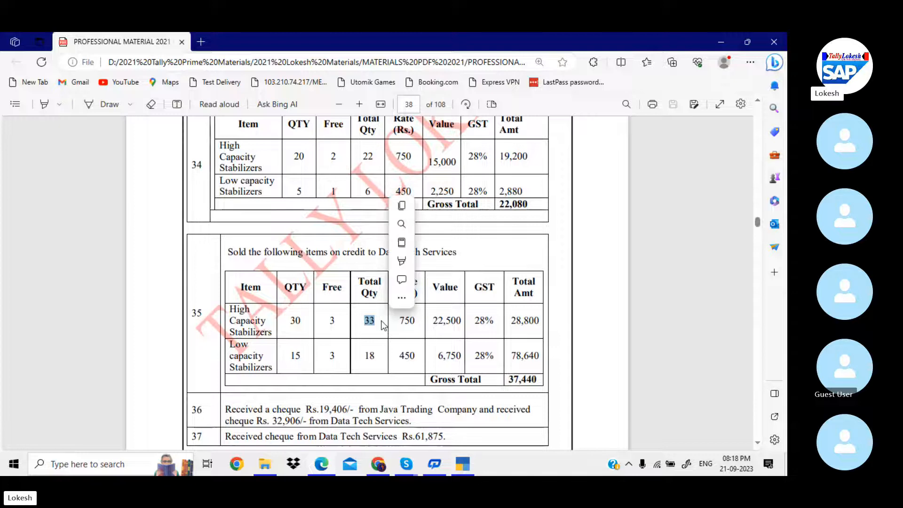
double_click(370, 351)
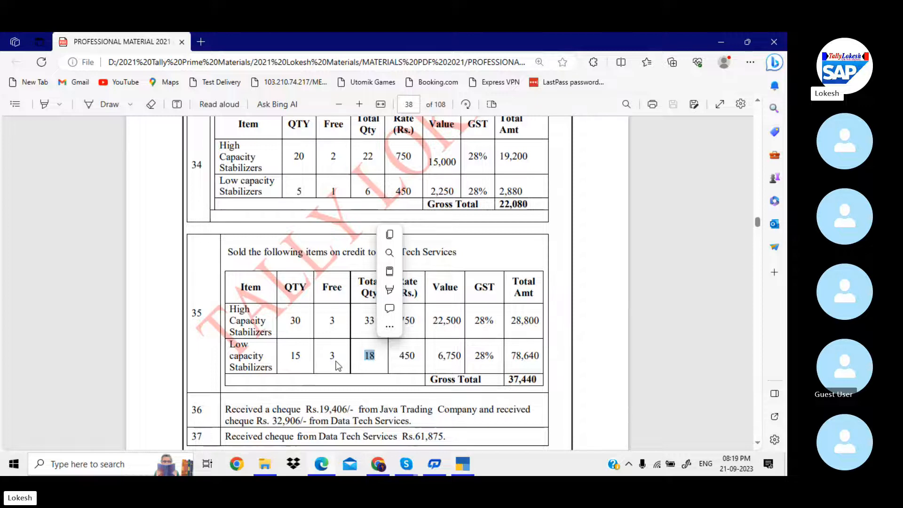
scroll(338, 366, "down", 2)
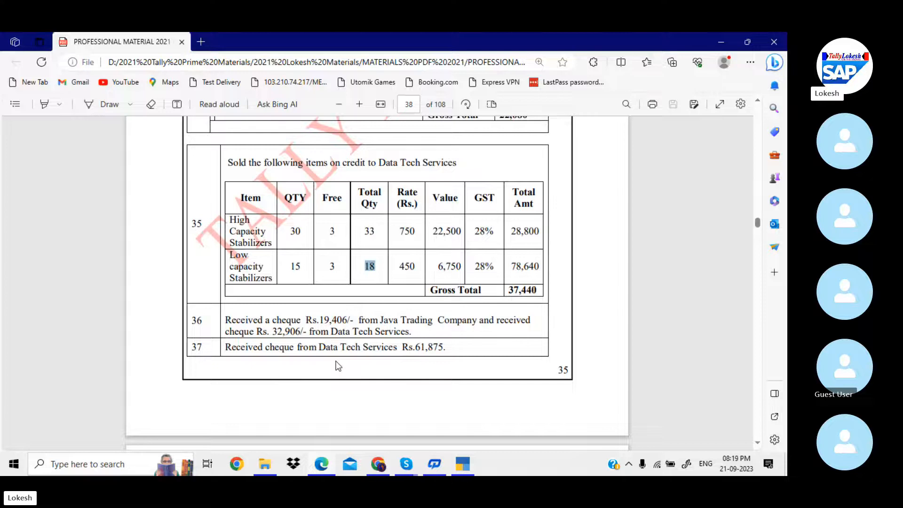
scroll(338, 366, "down", 6)
scroll(338, 366, "down", 4)
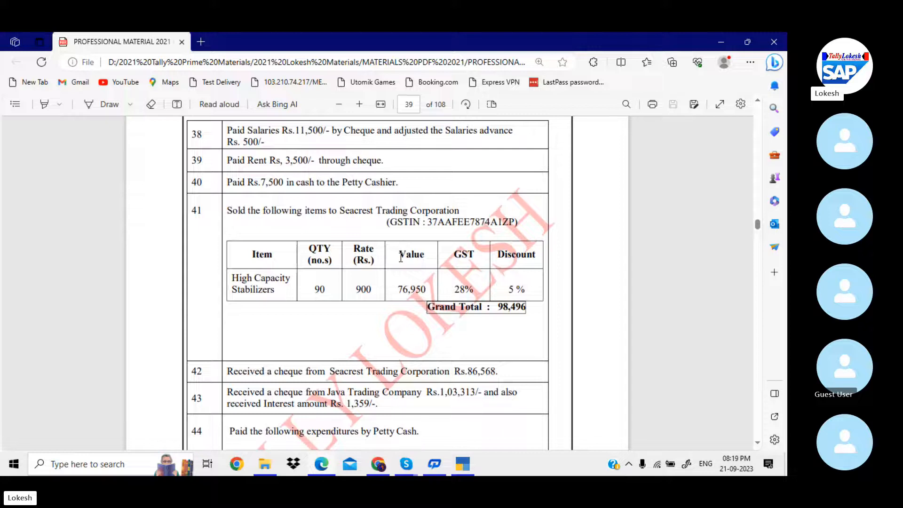
left_click_drag(507, 288, 524, 288)
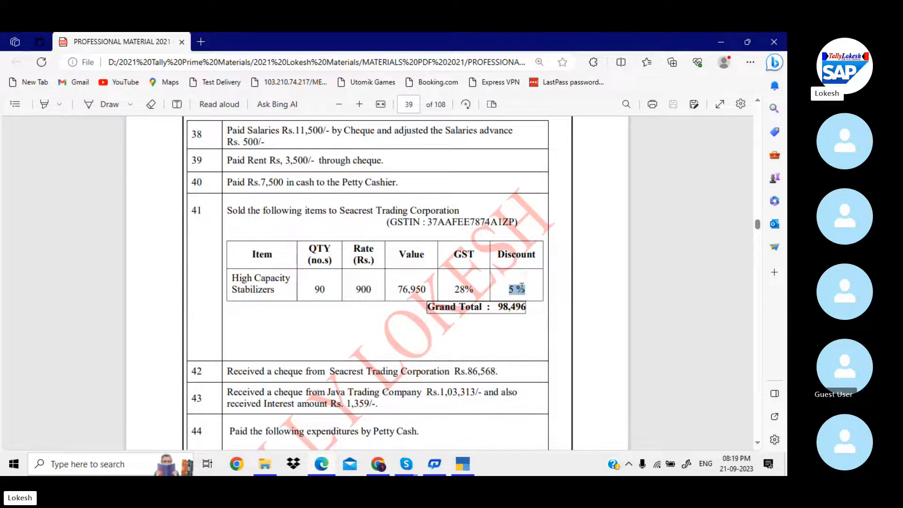
Switch to TallyPrime, enable the Discount column in invoices, disable separate Actual and Billed Quantity columns, and save the company features
key("alt+Tab")
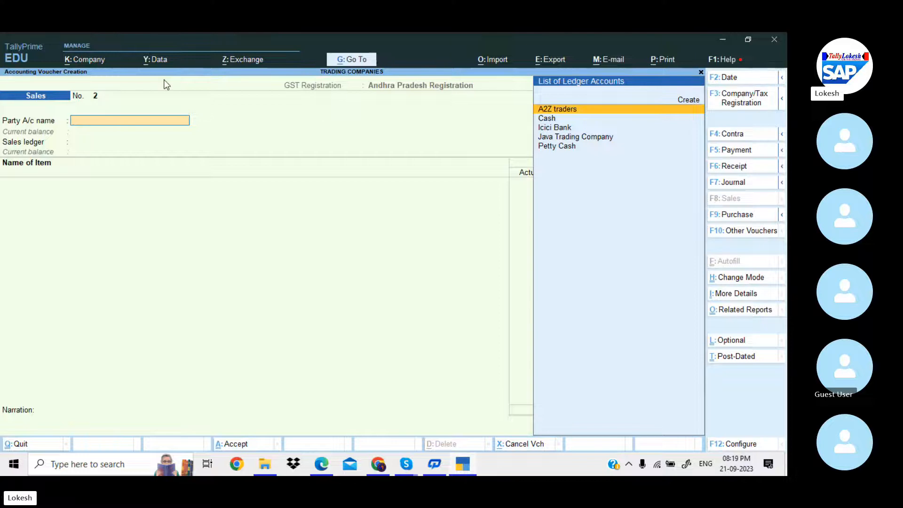
left_click(92, 58)
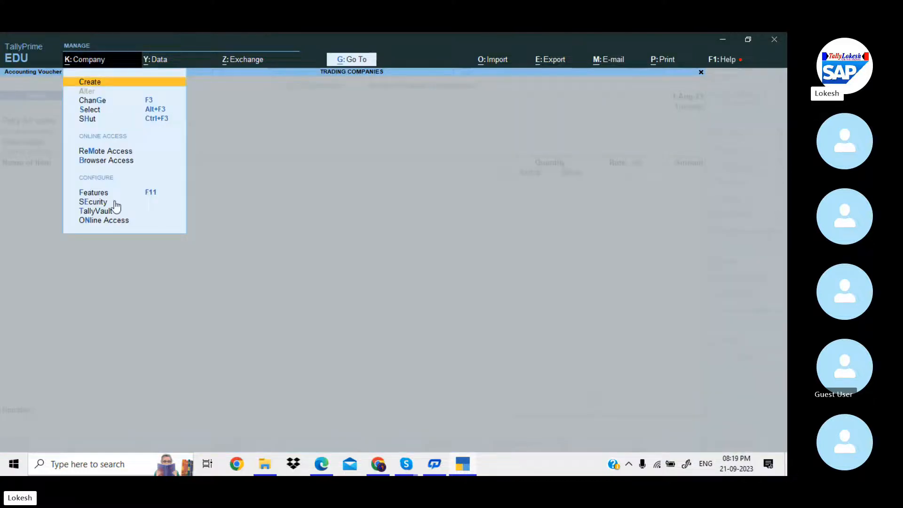
left_click(111, 197)
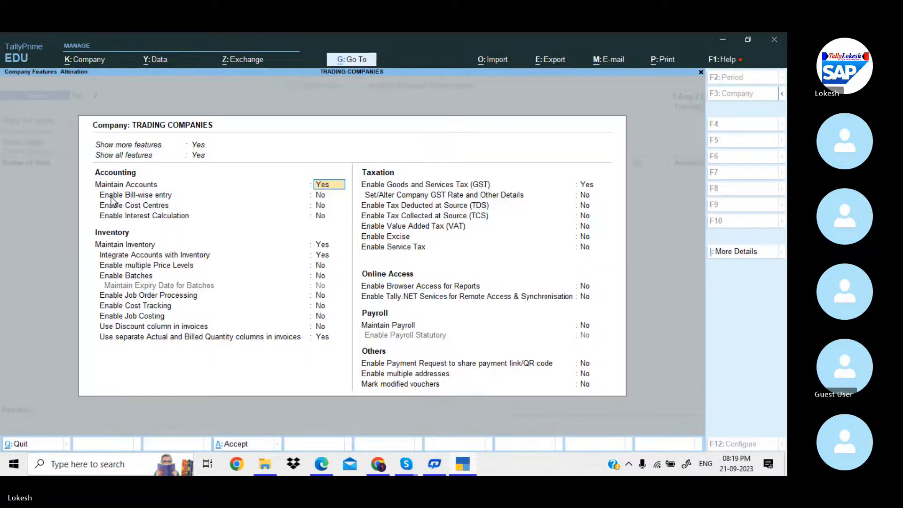
left_click(322, 329)
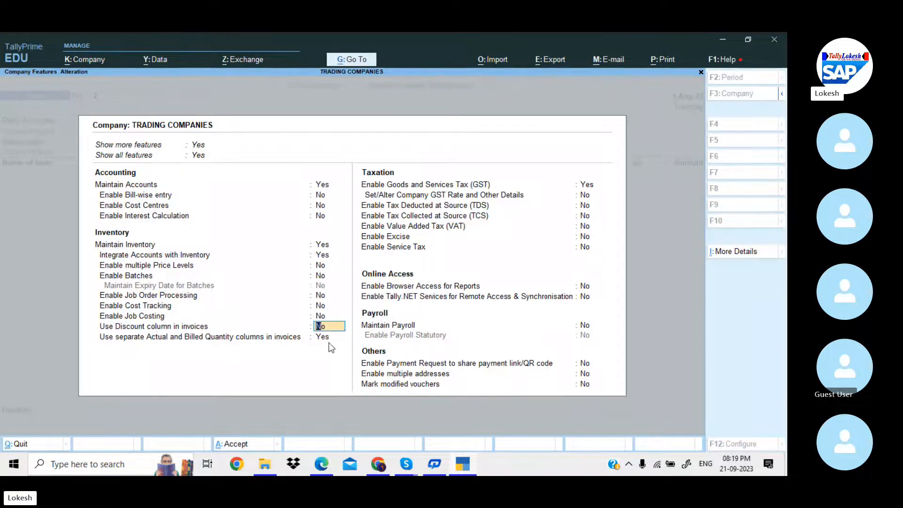
key("n")
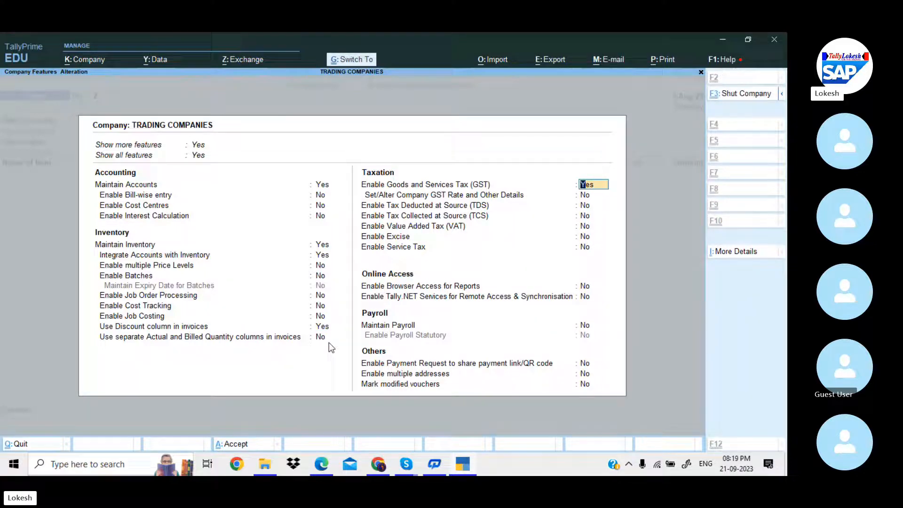
key("ctrl+a")
Check transaction 41 in the PDF, set Java Trading Company as the sales voucher's party, accept its default details and use the Sales ledger
key("alt+Tab")
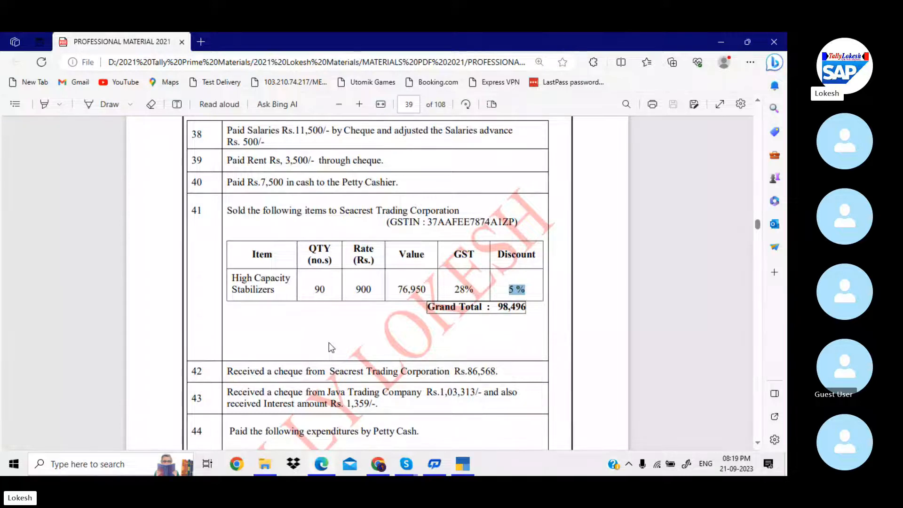
key("alt+Tab")
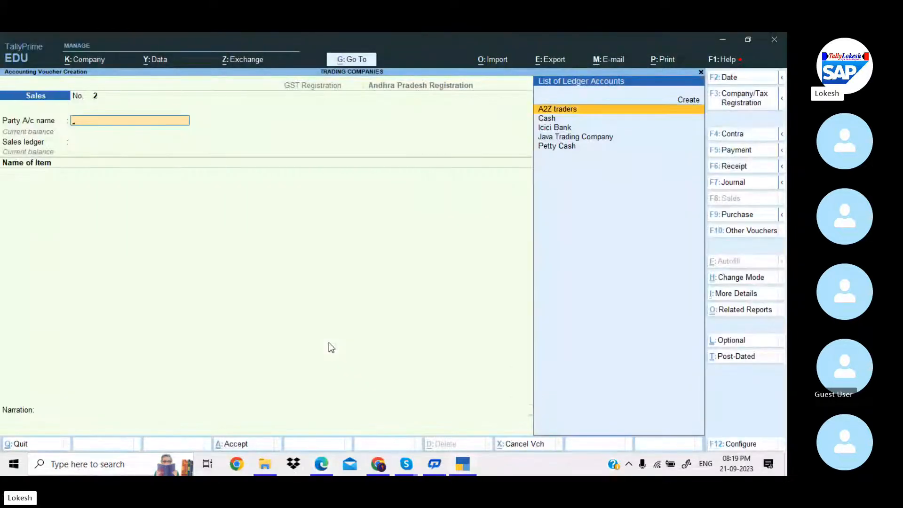
key("Down")
key("Down")
key("Down")
key("alt+Tab")
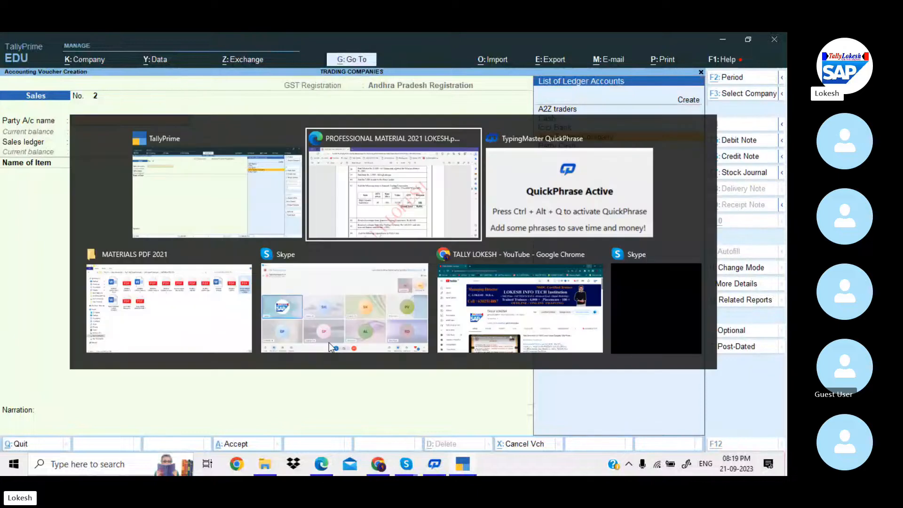
key("alt+Tab")
key("Return")
key("Return")
key("Return")
key("Return")
key("Return")
key("Return")
key("Return")
key("Return")
key("Return")
key("Return")
key("Return")
key("Return")
key("Return")
key("Return")
key("Return")
key("Return")
key("Return")
key("Return")
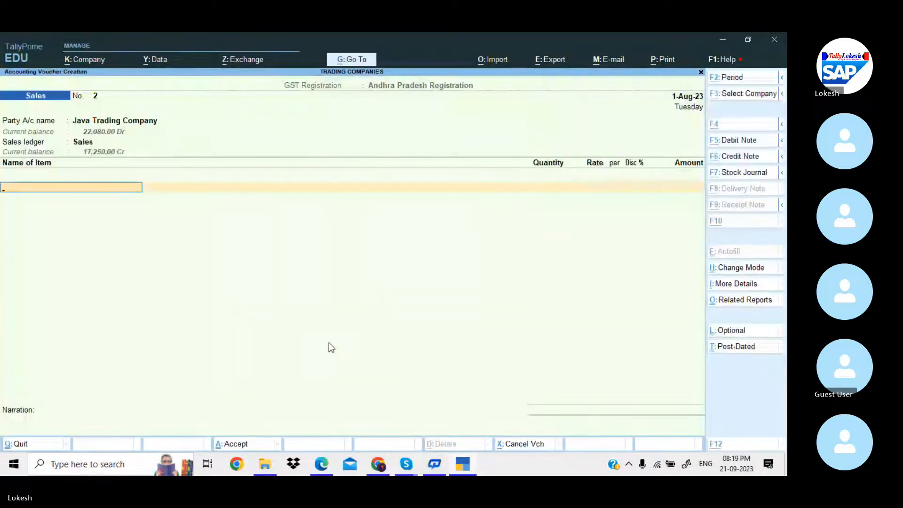
Check the PDF, add High Capacity Stabilizers to the sales voucher and set the quantity to 90 nos
key("alt+Tab")
key("alt+Tab")
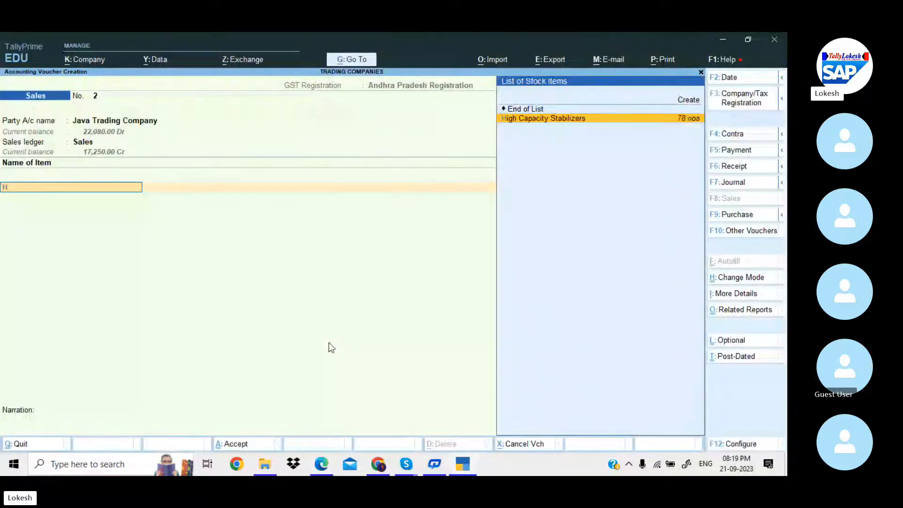
key("Return")
key("alt+Tab")
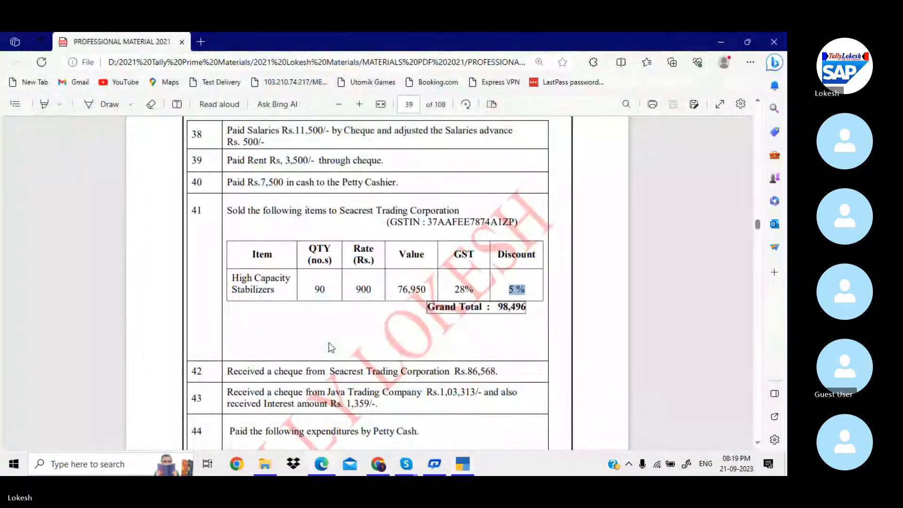
key("alt+Tab")
key("Return")
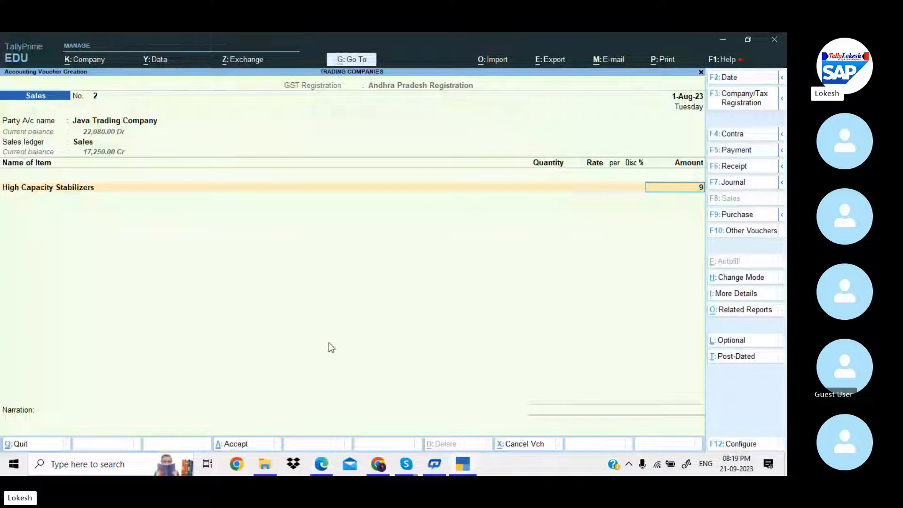
key("BackSpace")
key("BackSpace")
type("90")
key("Return")
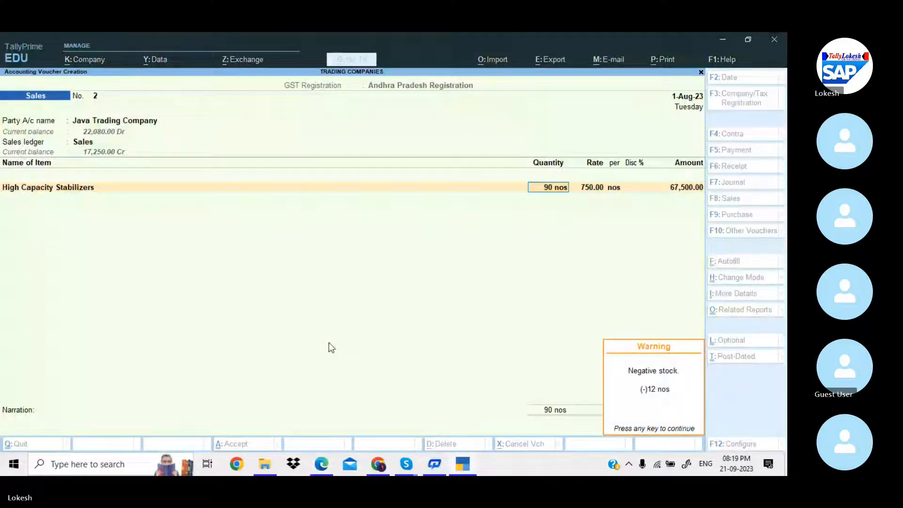
key("Return")
Set the High Capacity Stabilizers rate to 900 per nos with a 5 % discount, accept the amount and end the item list
type("9")
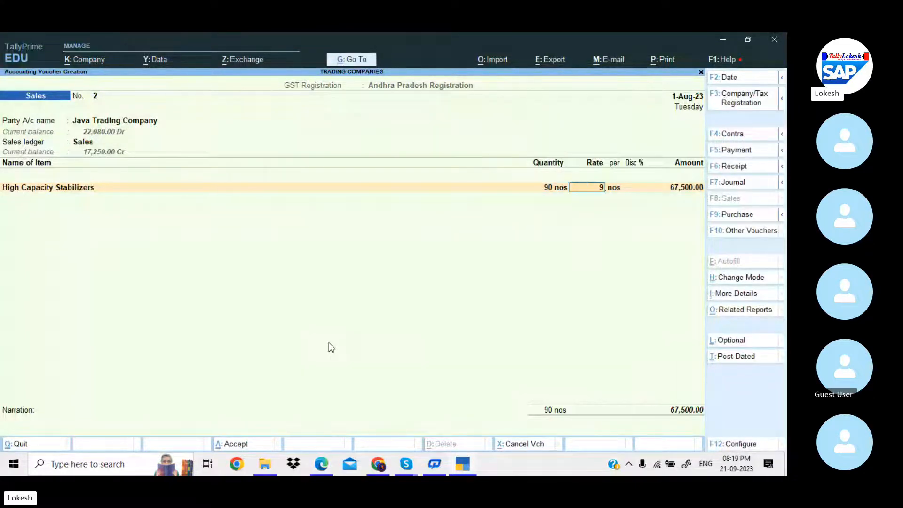
key("Return")
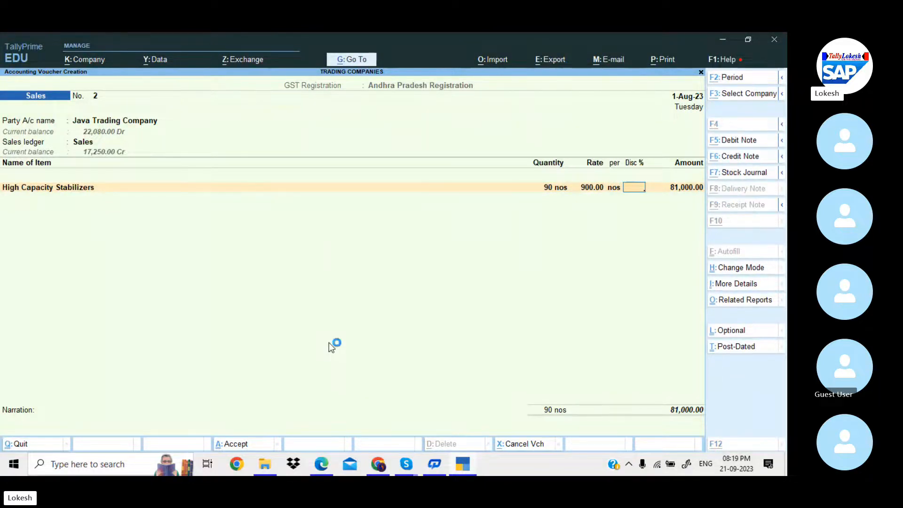
key("alt+Tab")
key("alt+Tab")
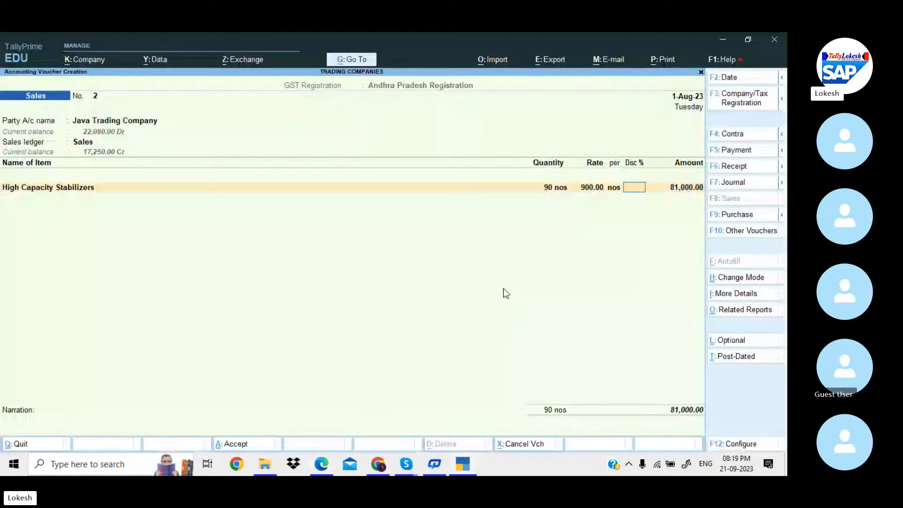
key("Return")
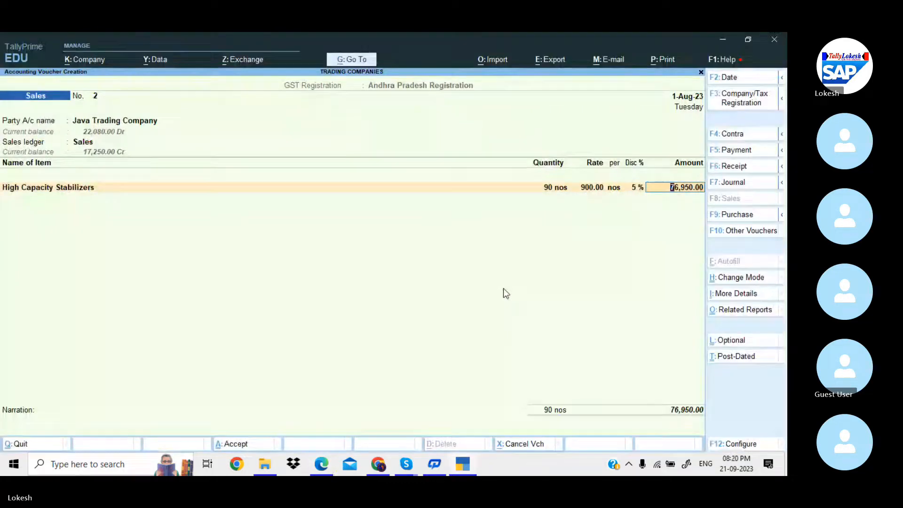
key("Return")
key("Return")
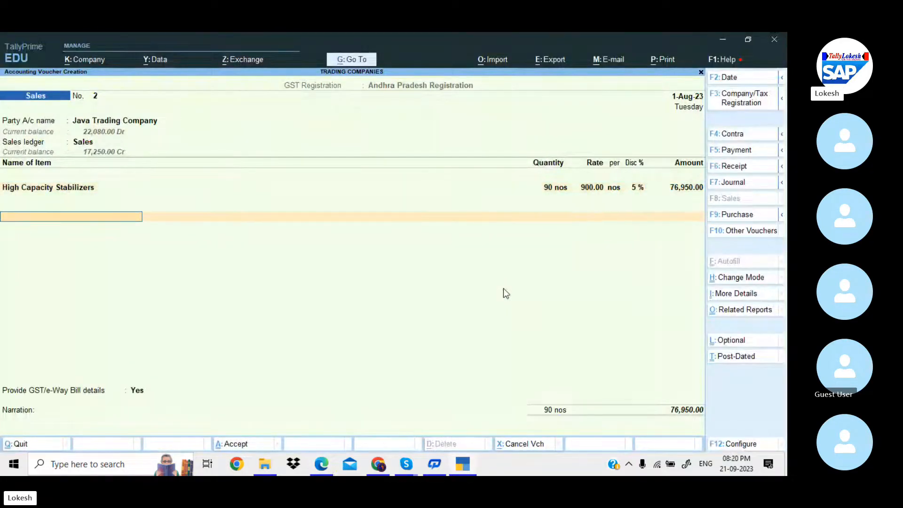
Add the CGST and SGST ledgers with their calculated amounts and end the ledger list
type("Cg")
key("Return")
key("Return")
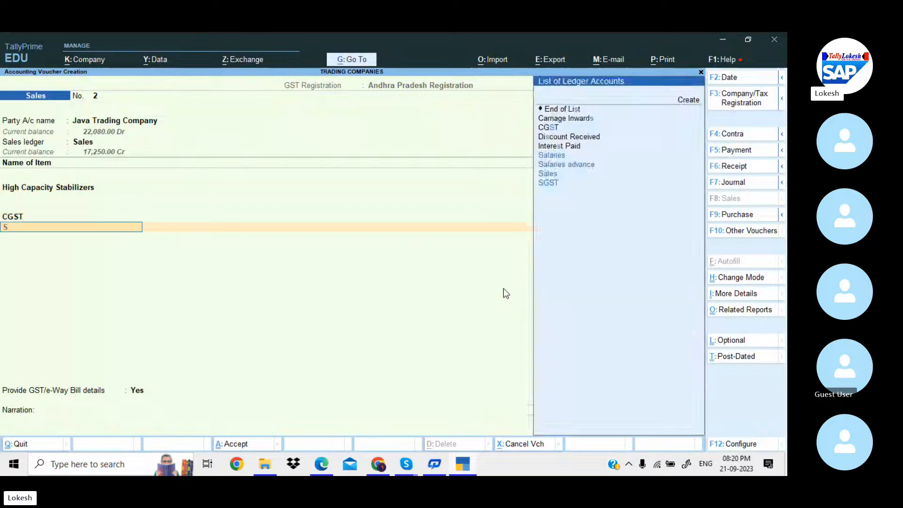
type("Sg")
key("Return")
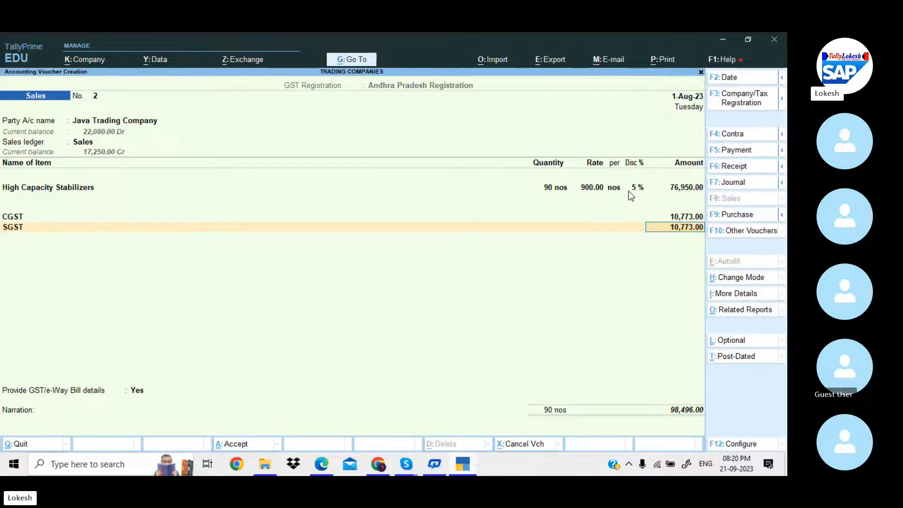
key("Return")
key("Return")
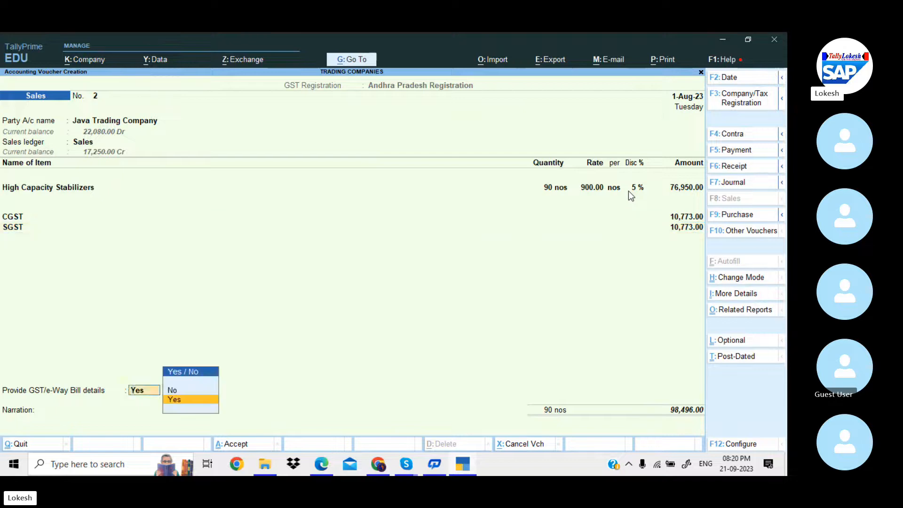
Set Provide GST/e-Way Bill details to No, leave the narration blank, save the sales voucher and decline sending details for e-Way Bill generation
key("Down")
key("Return")
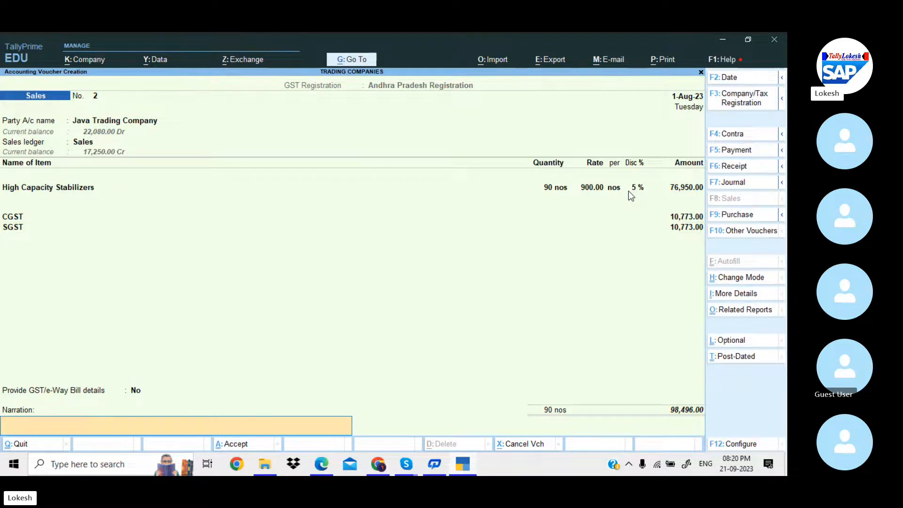
key("Return")
key("Return")
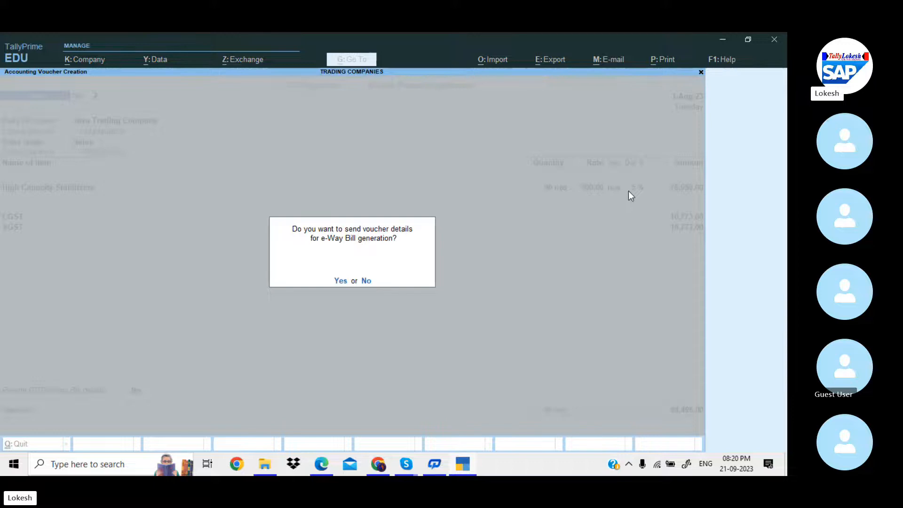
key("n")
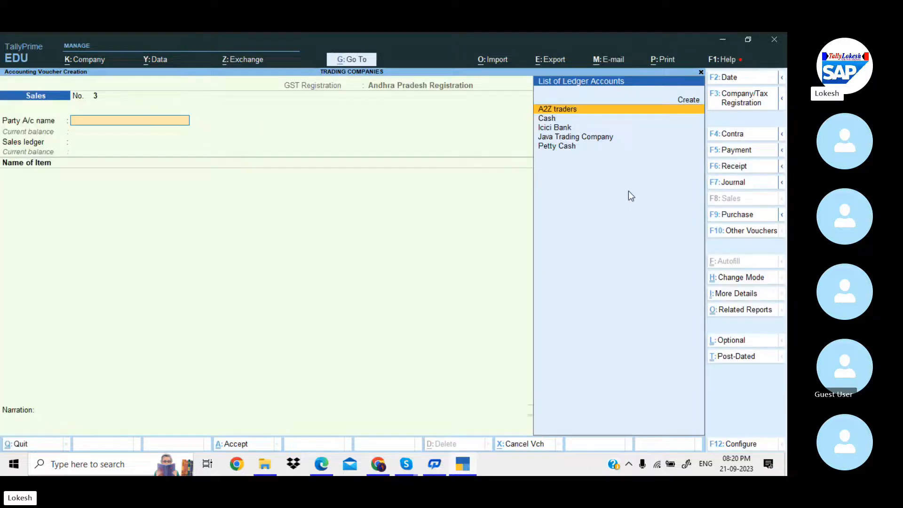
Examine the following PDF transactions through December 2023, including the return of stabilizers to A2Z Traders
key("alt+Tab")
scroll(628, 190, "down", 3)
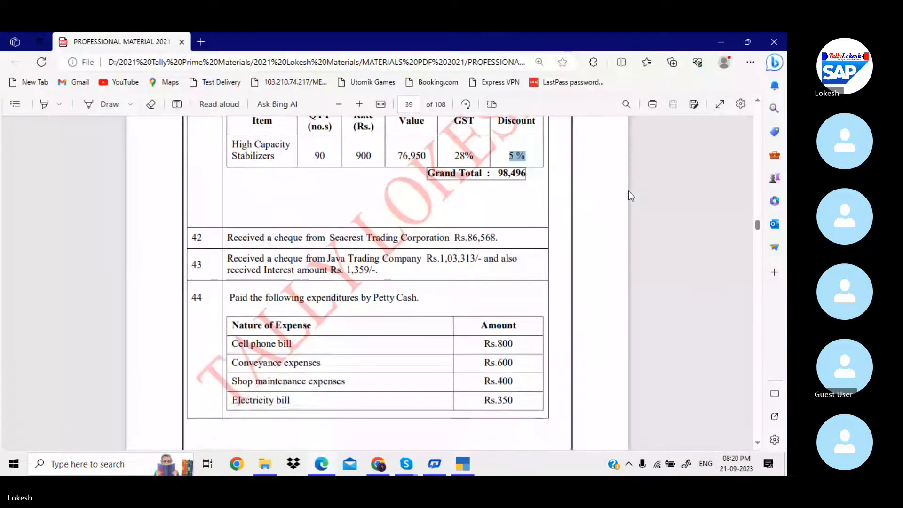
scroll(628, 191, "down", 1)
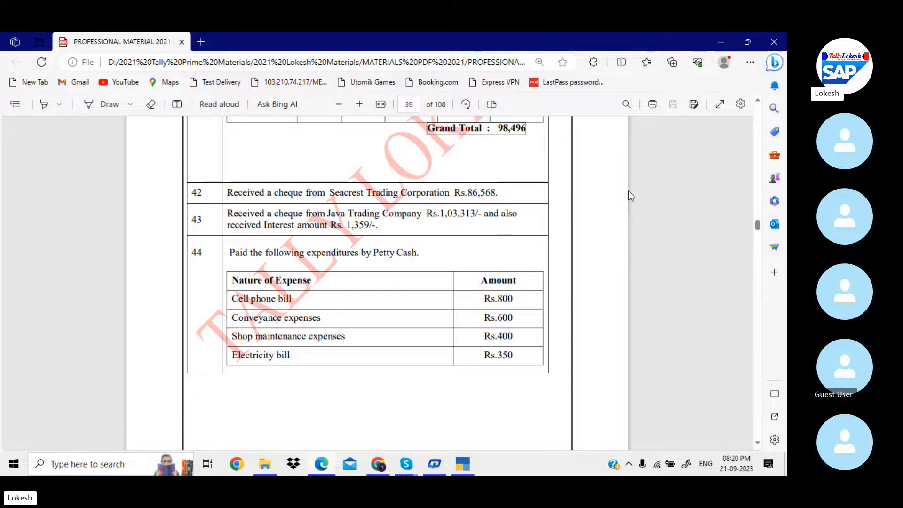
scroll(628, 191, "down", 5)
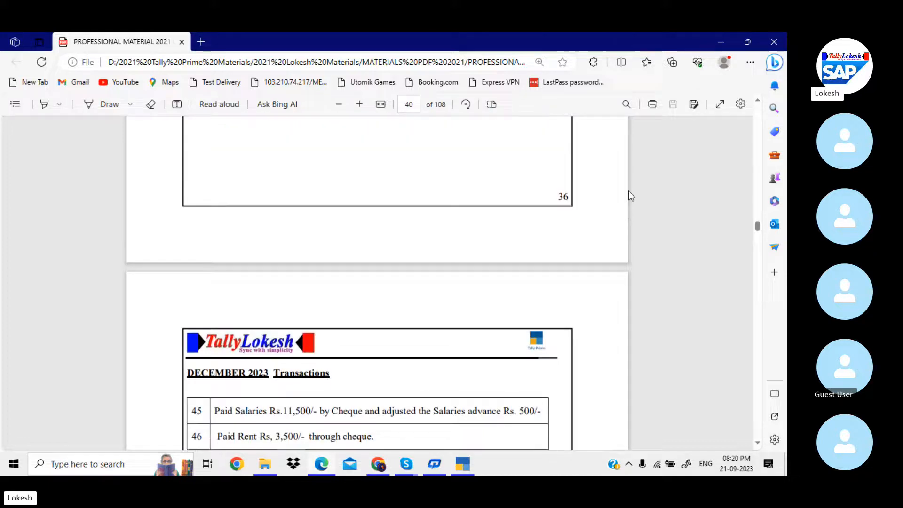
scroll(629, 191, "down", 4)
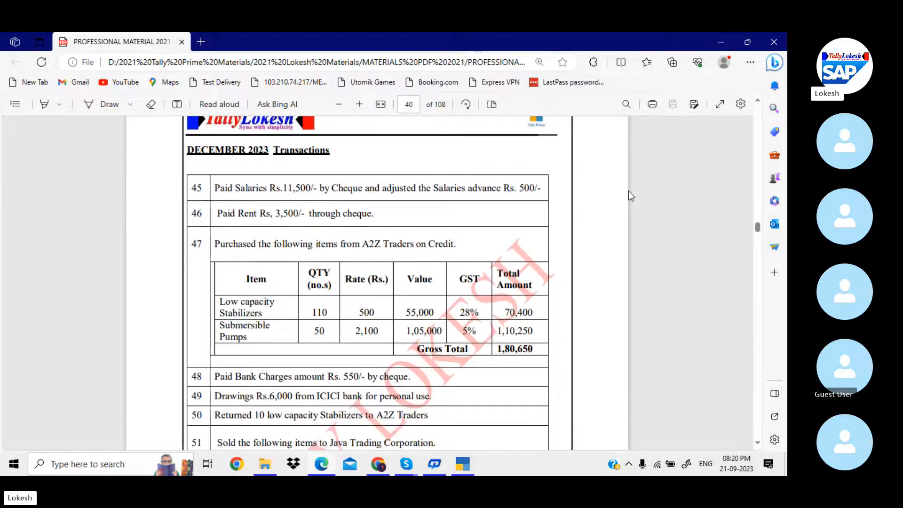
scroll(628, 196, "down", 1)
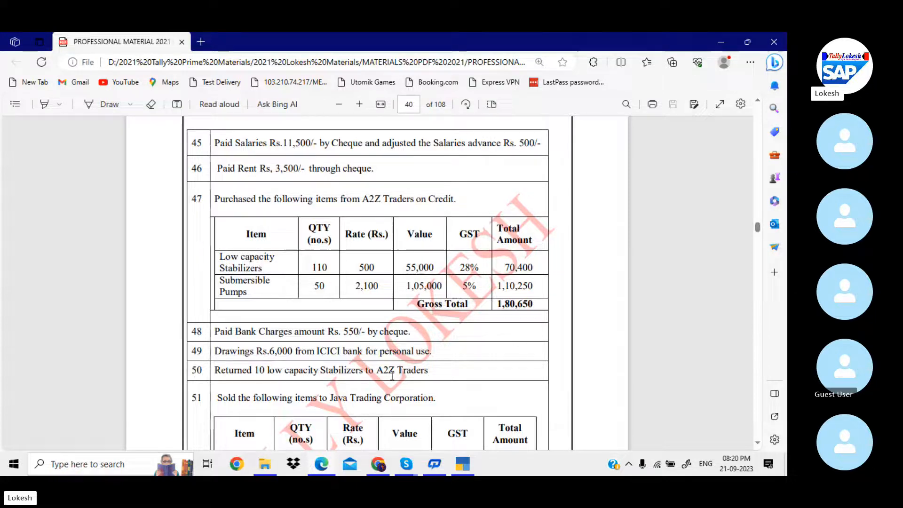
scroll(392, 375, "down", 2)
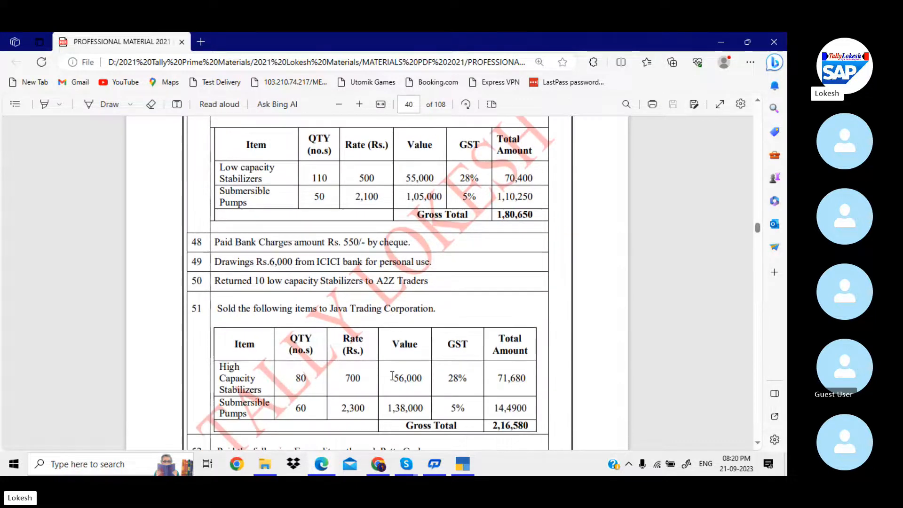
Switch to TallyPrime and change the voucher type to Debit Note
key("alt+Tab")
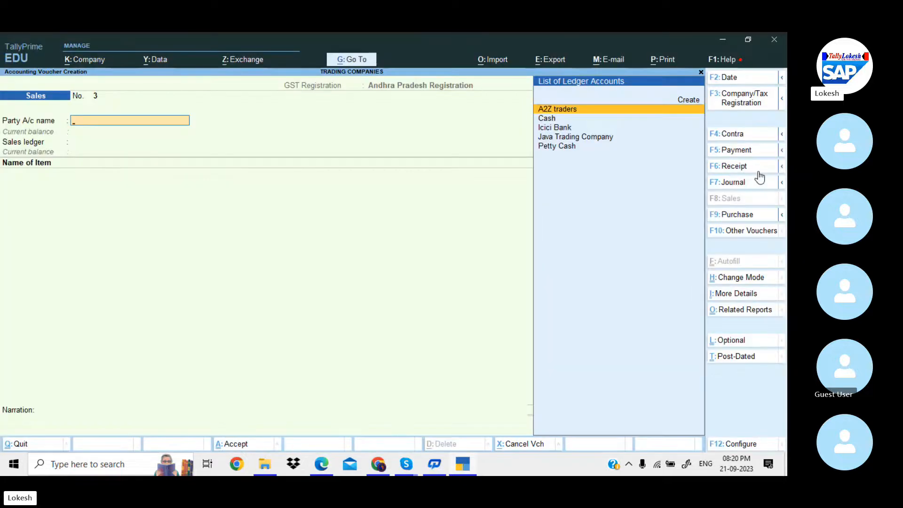
left_click(753, 214)
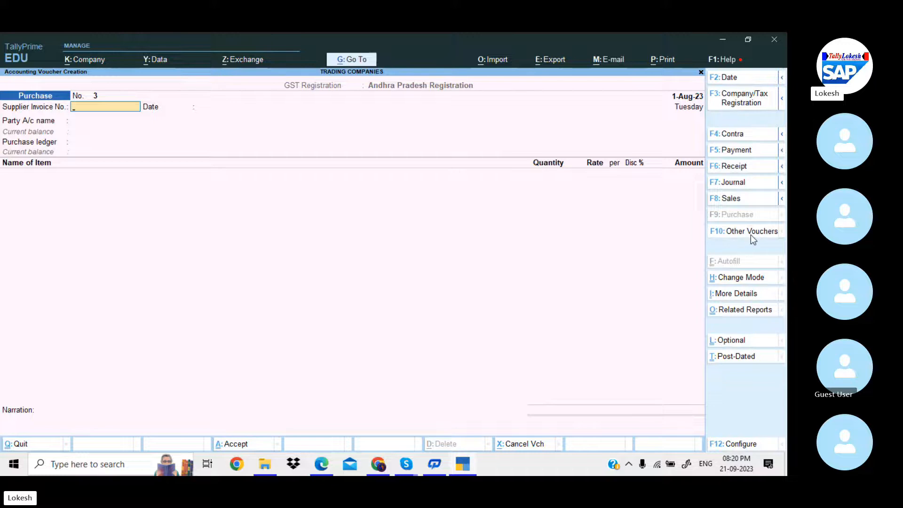
left_click(751, 234)
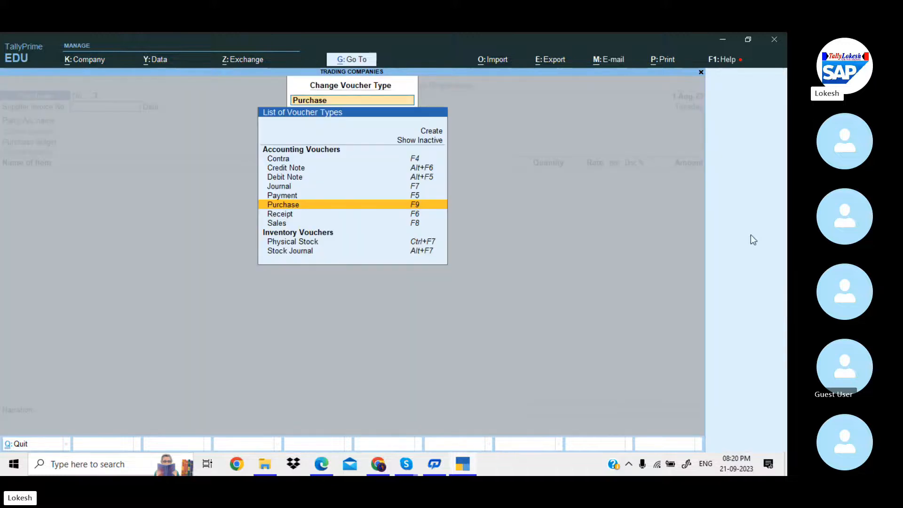
left_click(303, 176)
left_click(302, 176)
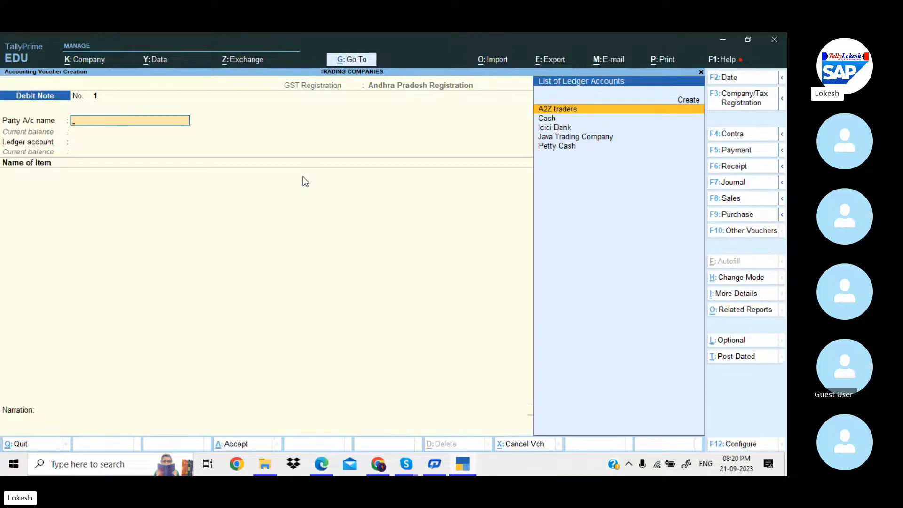
Select A2Z traders as the debit note's party, leave the dispatch and original invoice details blank, and use the Purchase ledger account
key("Return")
key("Return")
key("Return")
key("Return")
key("Return")
key("Return")
key("Return")
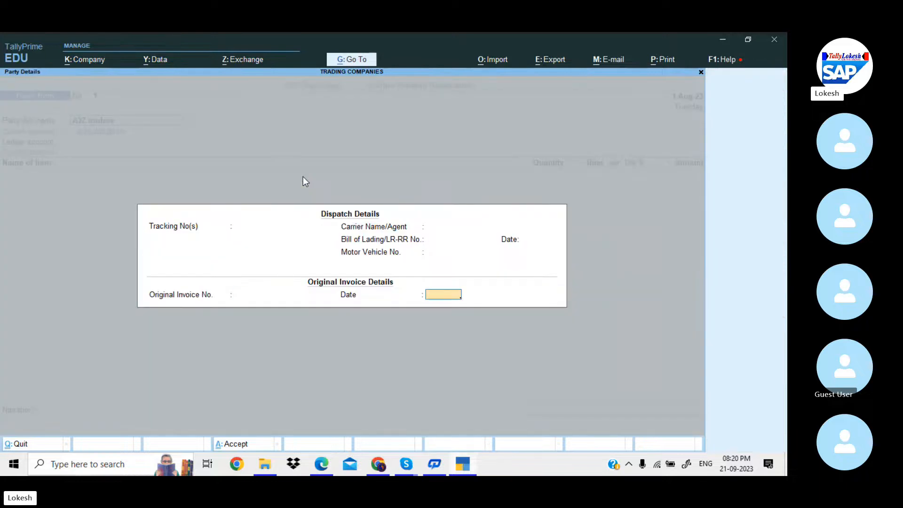
key("Return")
key("Return")
key("Return")
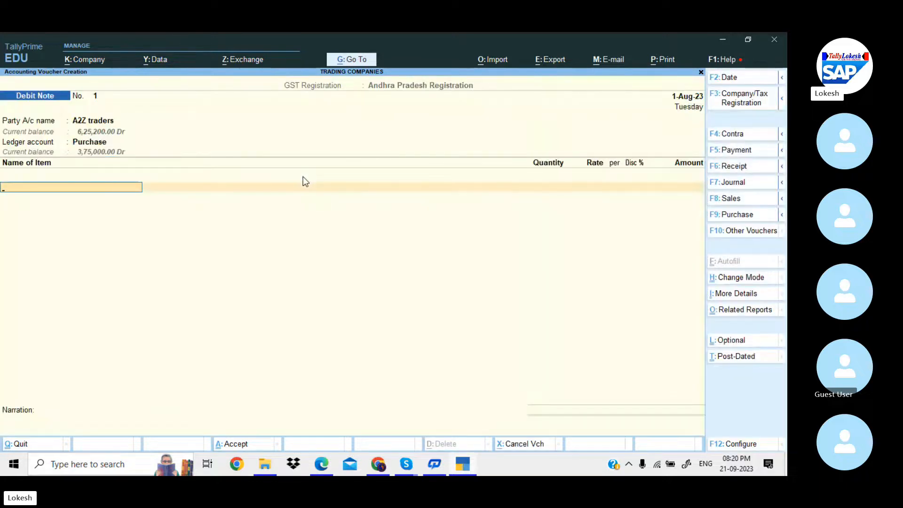
Enter Low Capacity Stabilizers as the returned item with quantity 10 nos at rate 400 and end the item list
key("alt+Tab")
key("alt+Tab")
type("l")
key("Return")
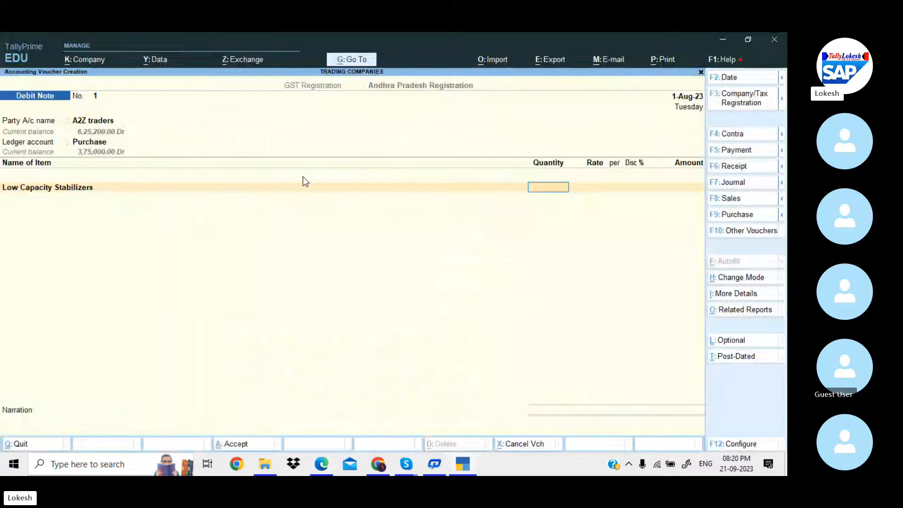
type("10")
key("Return")
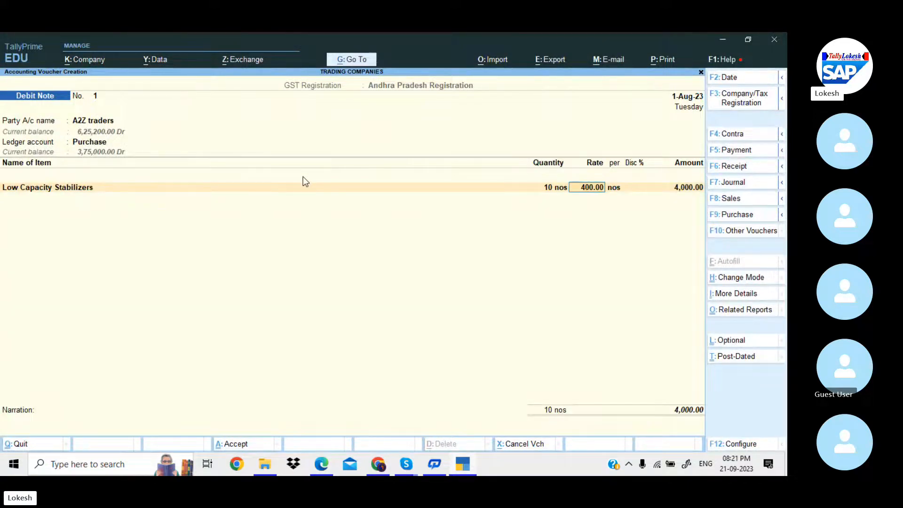
key("Return")
key("Return")
key("Return")
Add the CGST and SGST ledgers to the debit note with their calculated amounts and end the ledger list
type("cg")
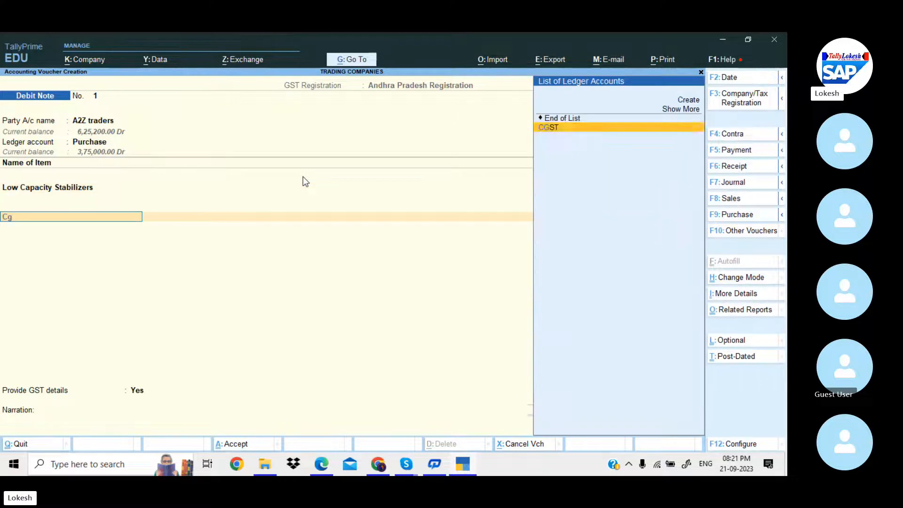
key("Return")
key("Return")
type("sg")
key("Return")
key("Return")
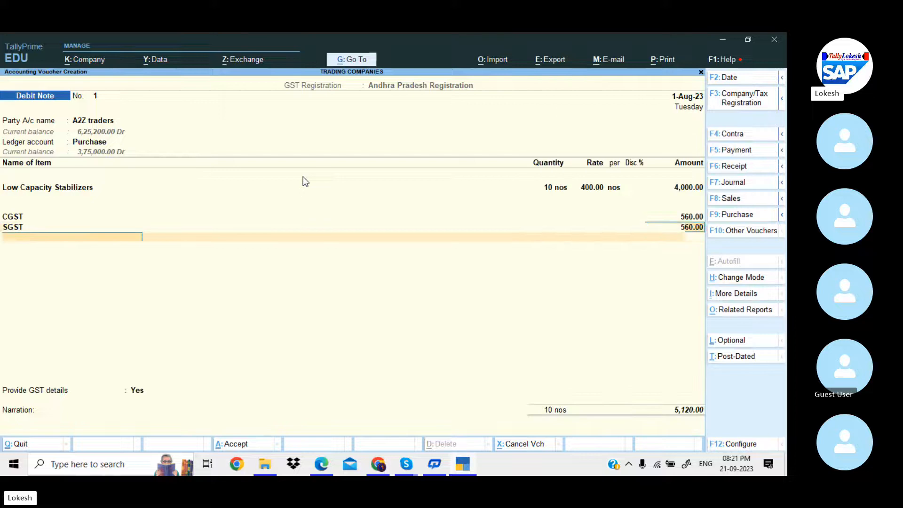
key("Return")
Set Provide GST details to No, leave the narration blank and save the debit note
key("Down")
key("Return")
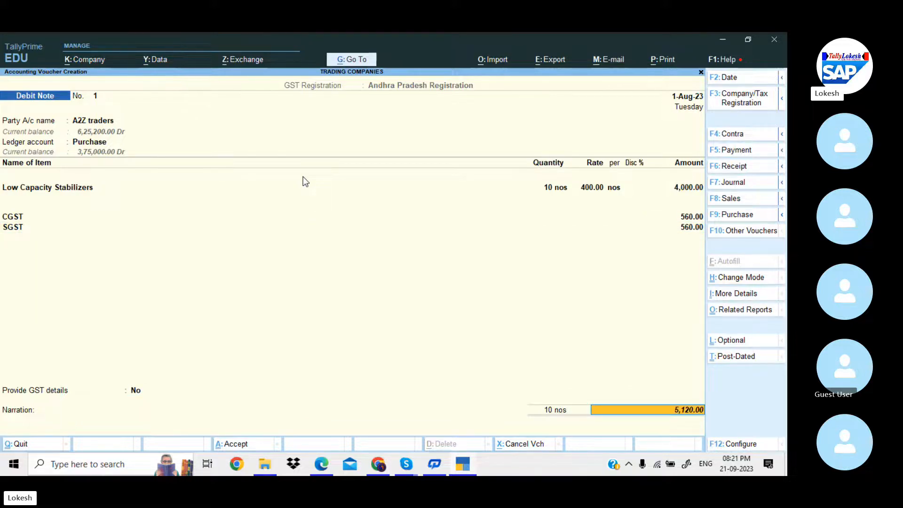
key("Return")
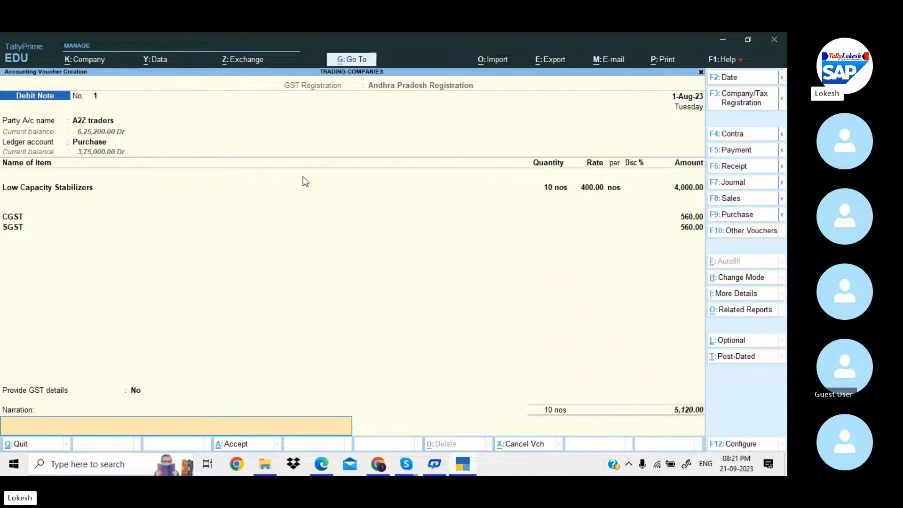
key("Return")
key("Return")
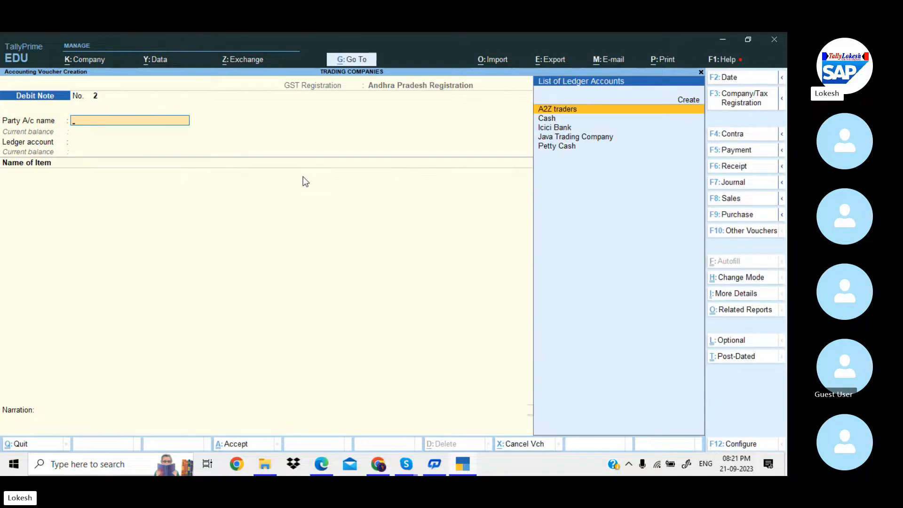
Read the PDF up to the January 2024 return by Java Trading Corporation, and change the voucher type in TallyPrime to Credit Note
key("alt+Tab")
scroll(304, 176, "down", 3)
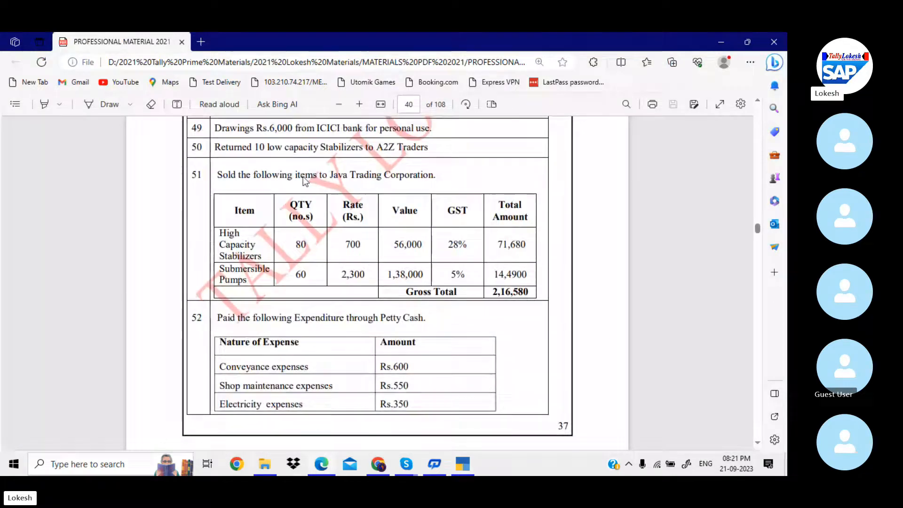
scroll(303, 177, "down", 2)
scroll(303, 176, "down", 8)
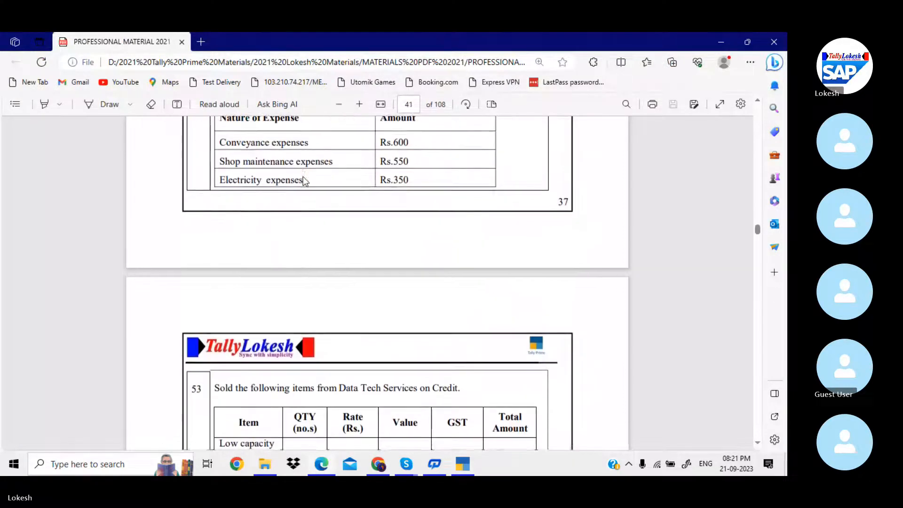
scroll(302, 176, "down", 5)
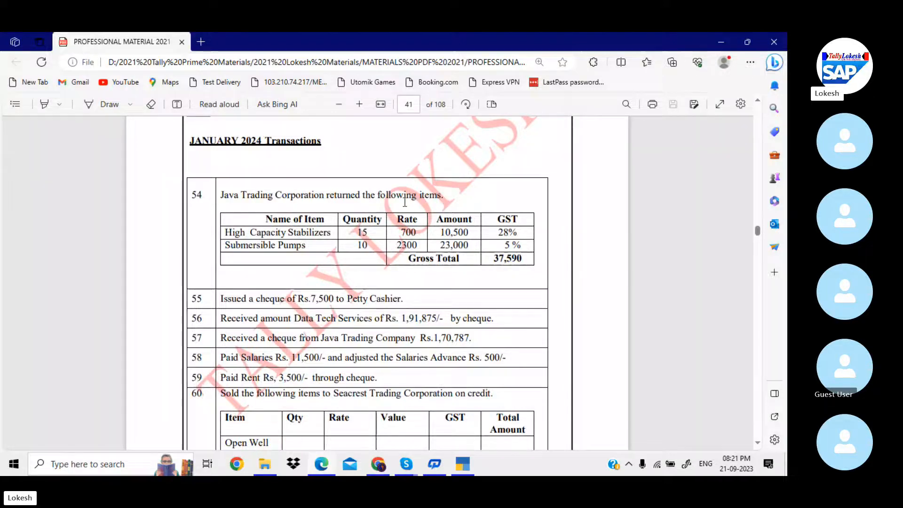
key("alt+Tab")
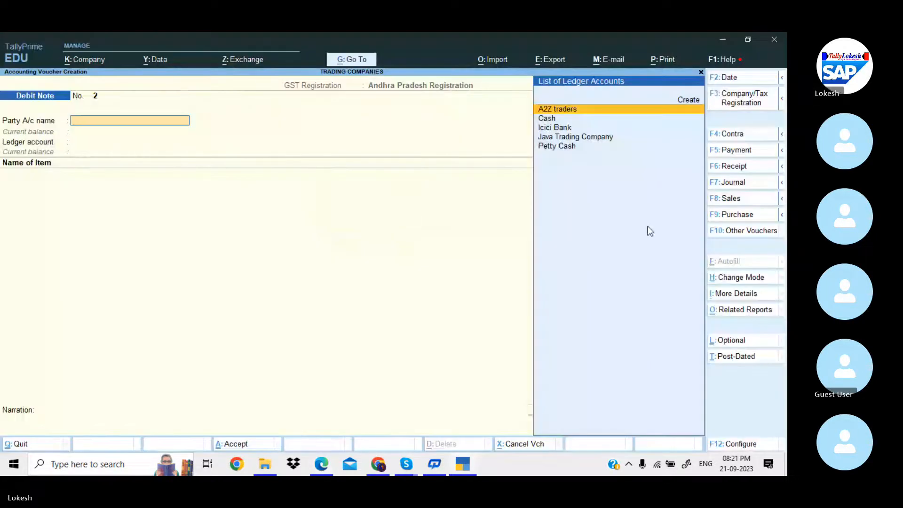
left_click(738, 233)
key("Up")
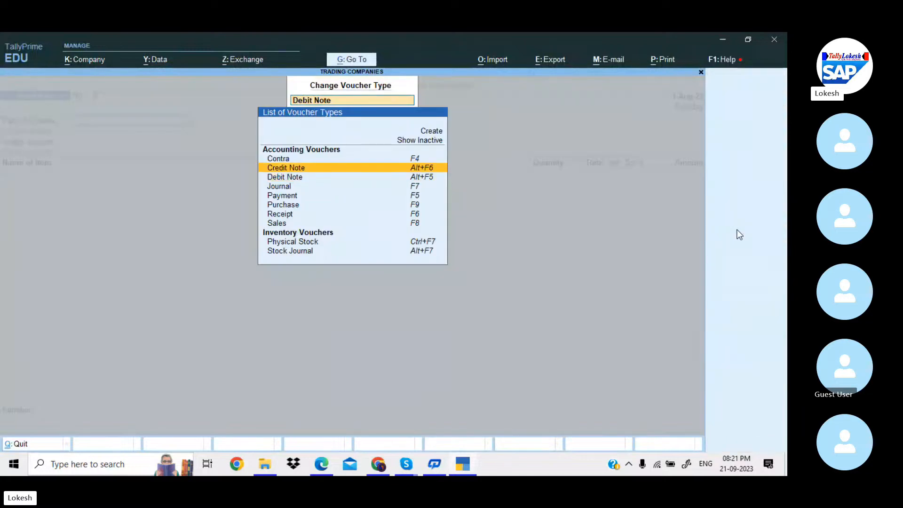
key("Return")
Select Java Trading Company as the credit note's party, accept its default details and use the Sales ledger account
type("j")
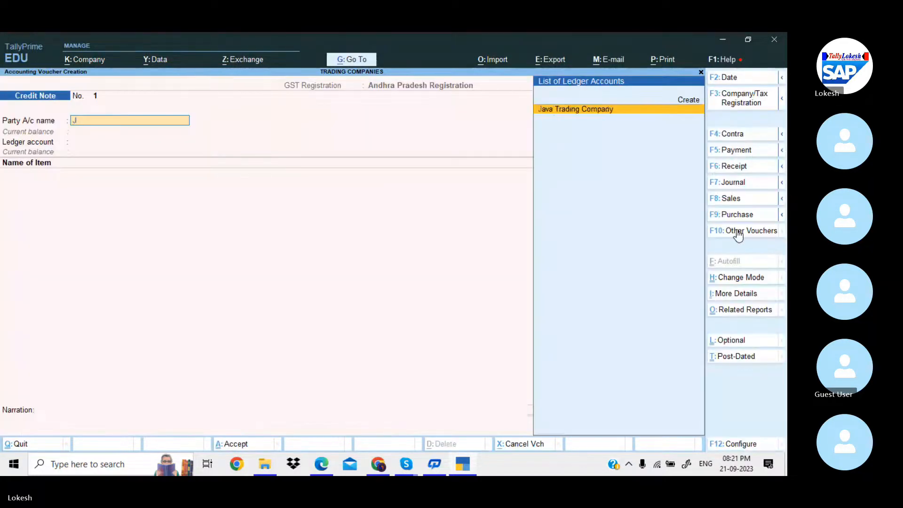
key("Return")
key("Return")
key("Return")
key("Return")
key("Return")
key("Return")
key("Return")
key("Return")
key("Return")
key("Return")
key("Return")
key("Return")
key("Return")
key("Return")
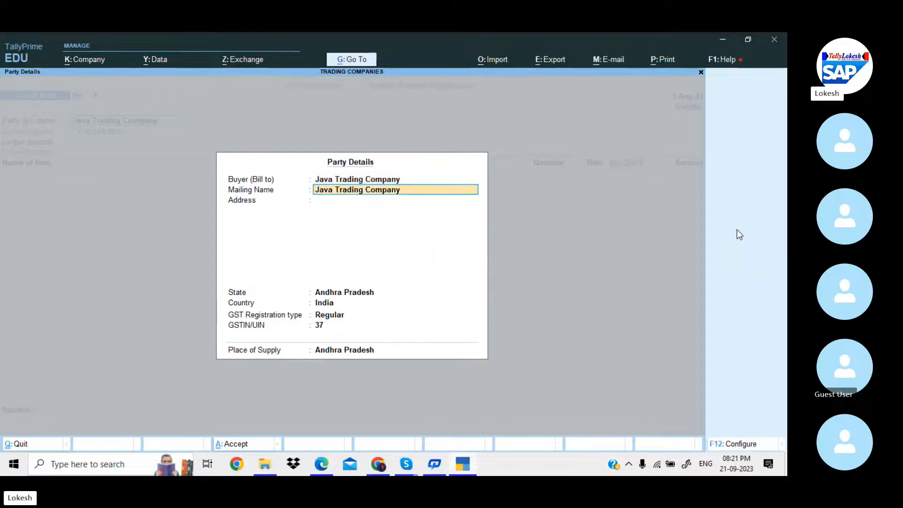
key("Return")
key("Return")
key("Return")
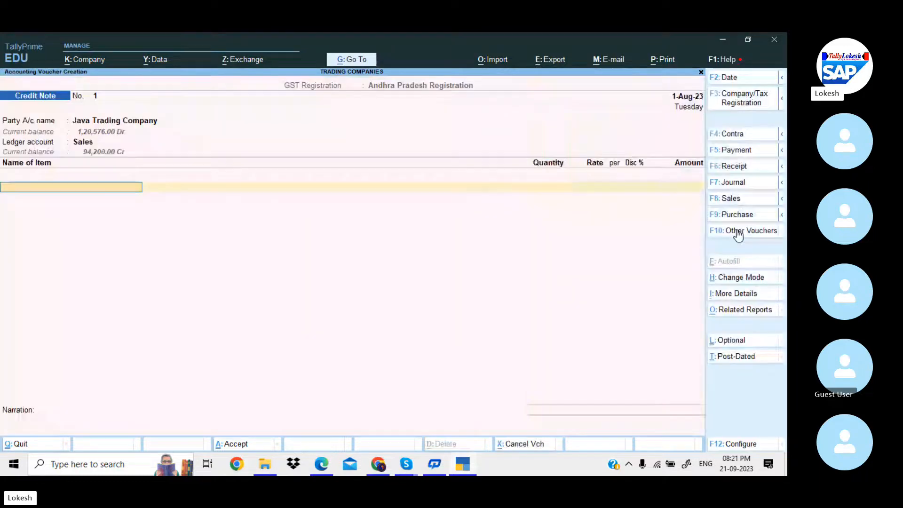
Enter High Capacity Stabilizers from PDF transaction 54 as the first returned item, with quantity 15 nos at rate 700
key("alt+Tab")
key("alt+Tab")
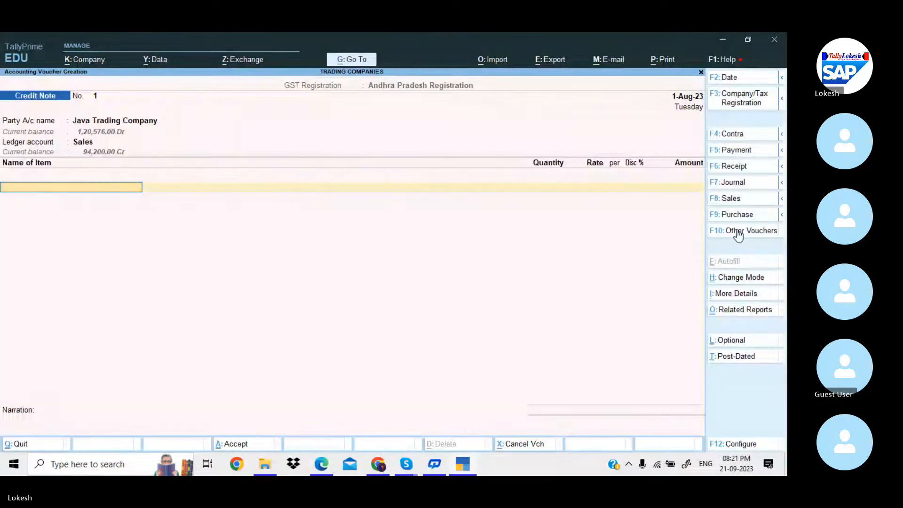
type("H")
key("Return")
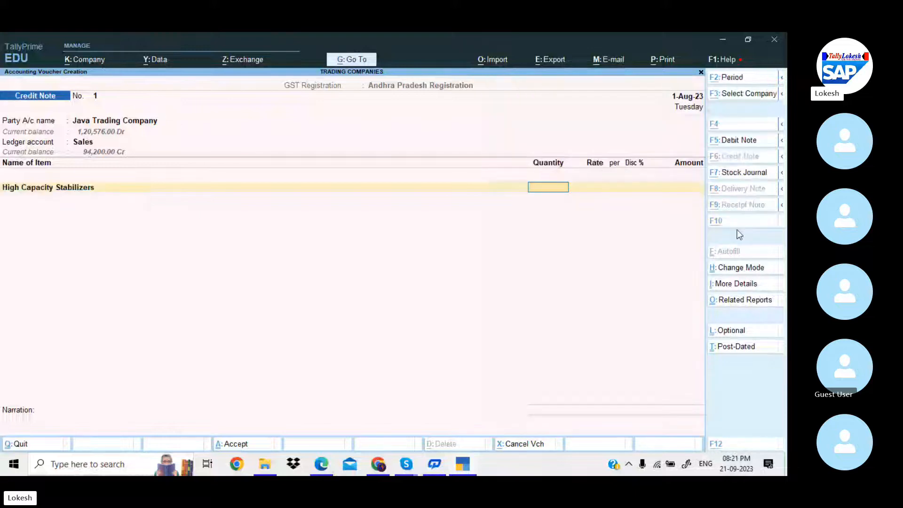
key("alt+Tab")
key("alt+Tab")
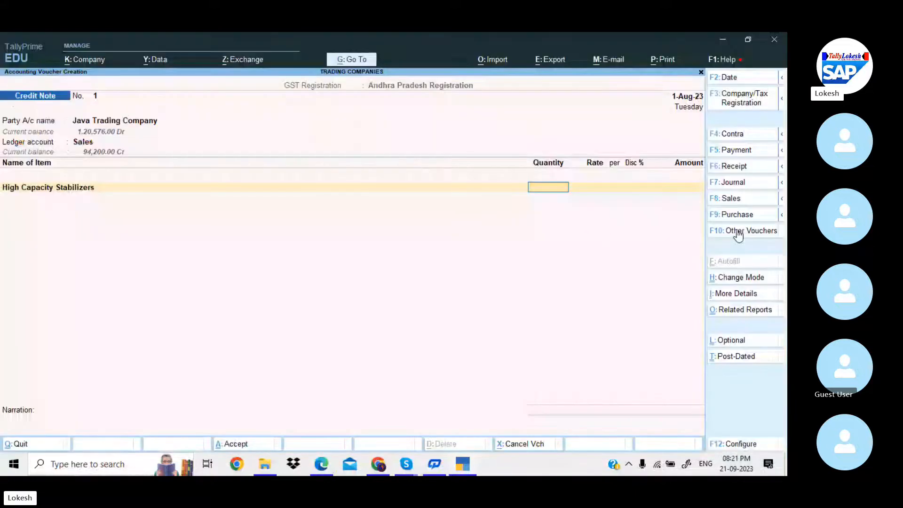
type("15")
key("Return")
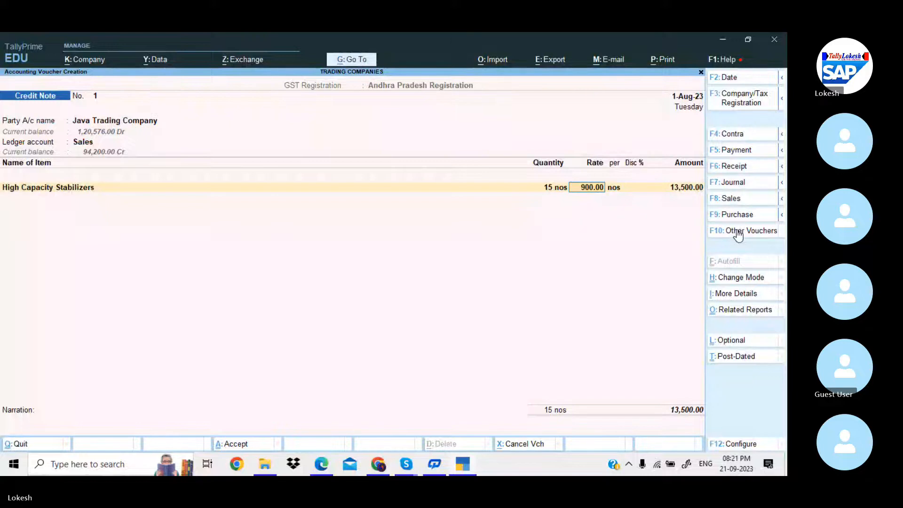
key("alt+Tab")
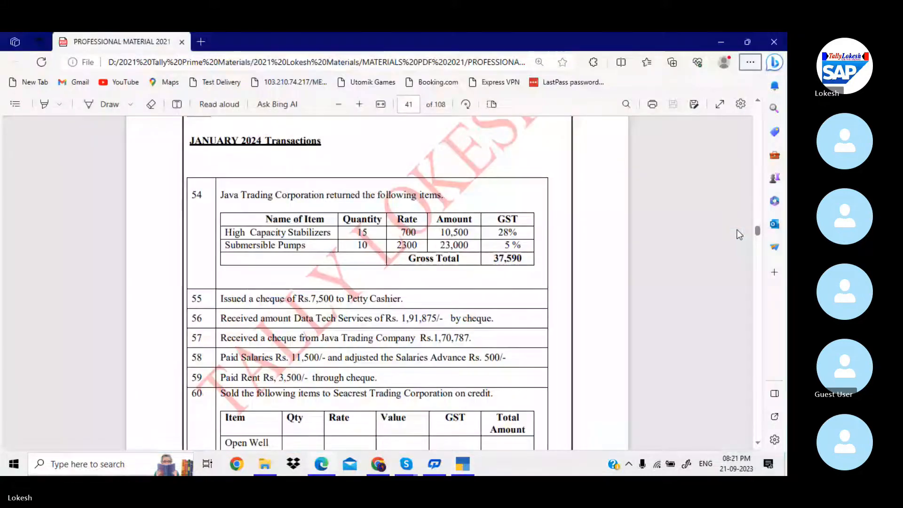
key("alt+Tab")
type("700")
key("Return")
key("Return")
key("Return")
key("Return")
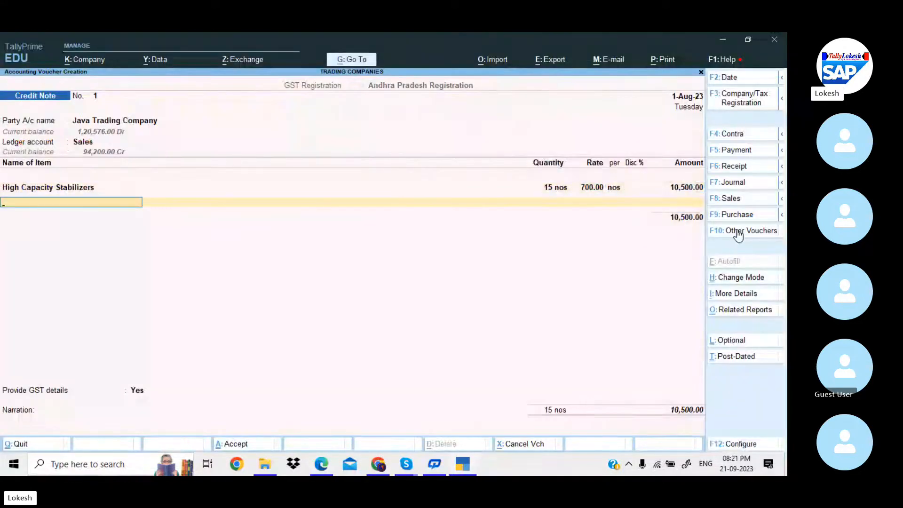
type("l")
key("Return")
key("alt+Tab")
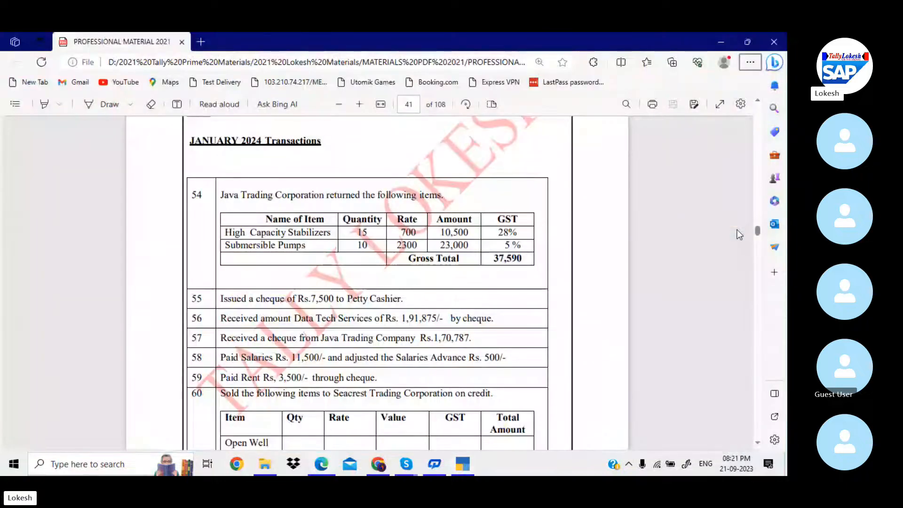
key("alt+Tab")
key("BackSpace")
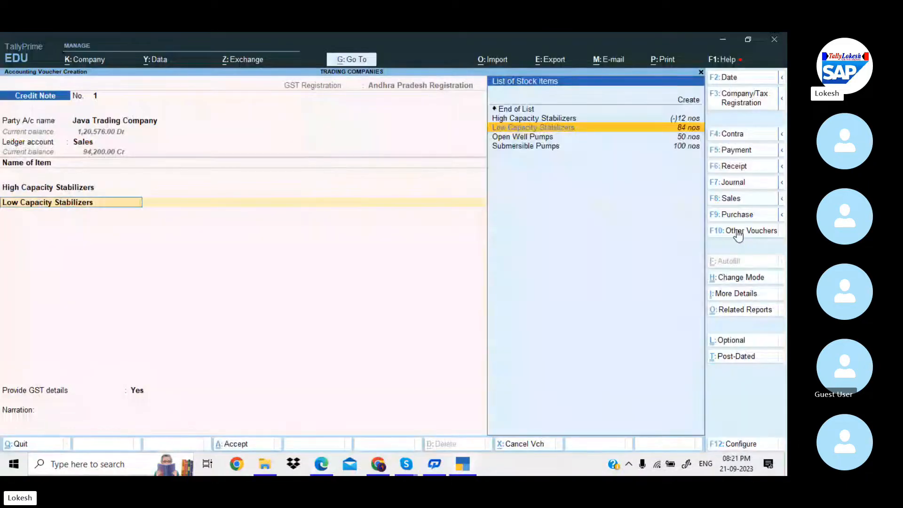
Enter Submersible Pumps as the second returned item with quantity 10 nos at rate 2,300 and end the item list
type("Su")
key("Return")
key("alt+Tab")
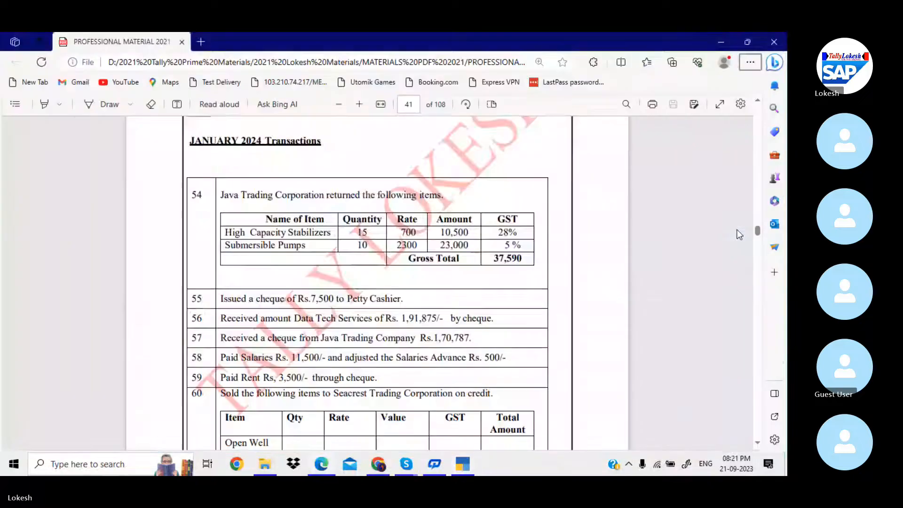
key("alt+Tab")
type("10")
key("Return")
type("1")
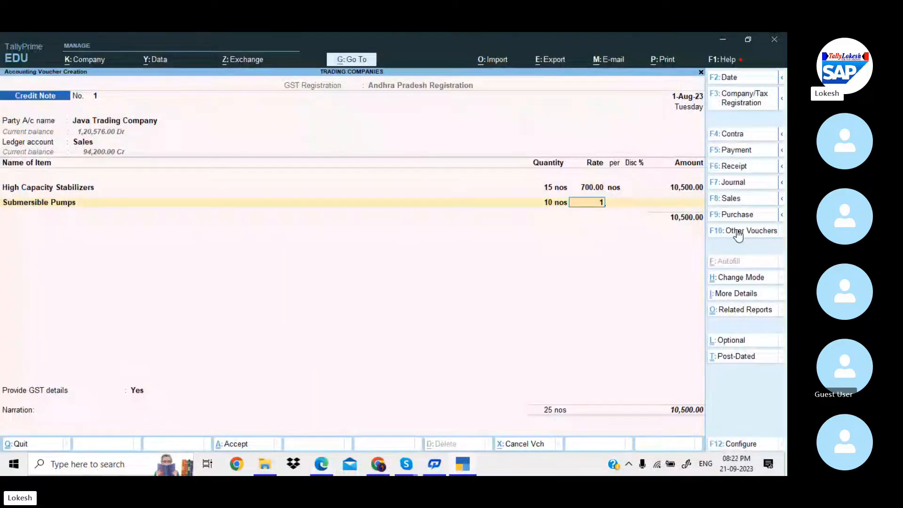
type("30")
key("Return")
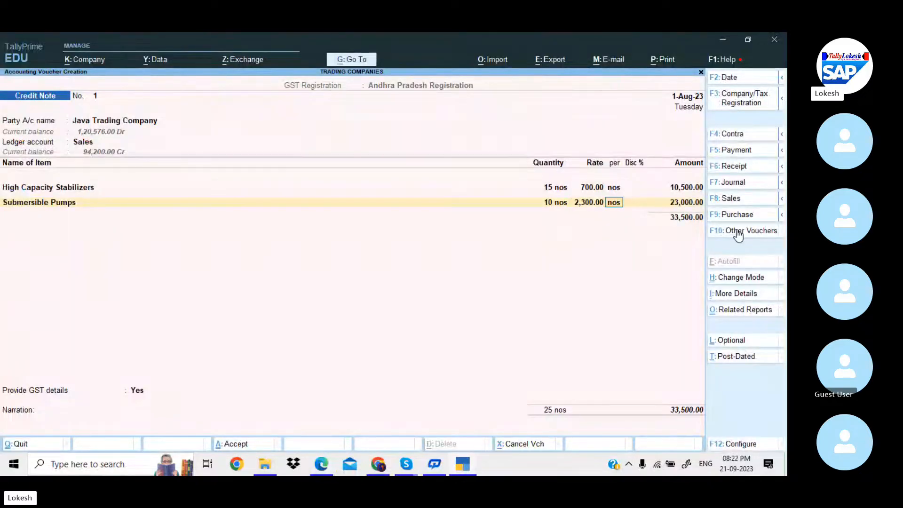
key("Return")
key("Return")
key("Return")
Add the CGST and SGST ledgers to the credit note with their calculated amounts and end the ledger list
type("Cg")
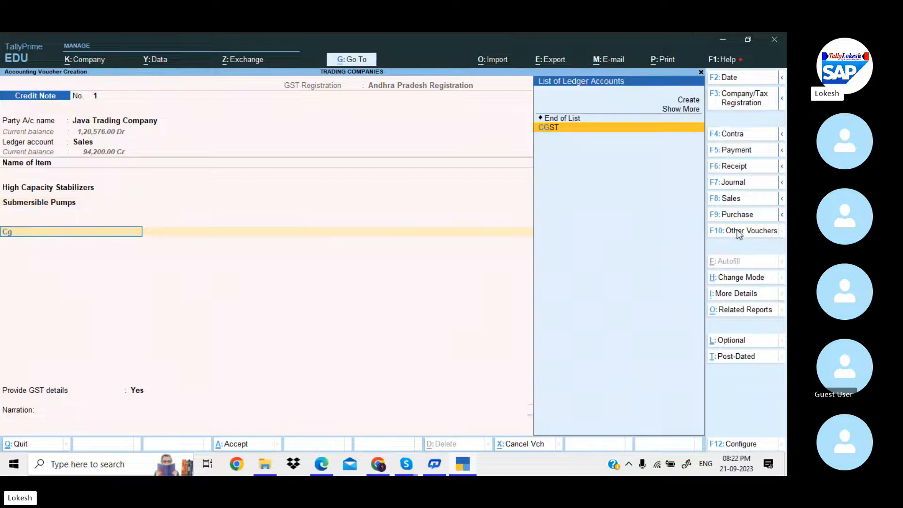
key("Return")
key("Return")
type("Sg")
key("Return")
key("Return")
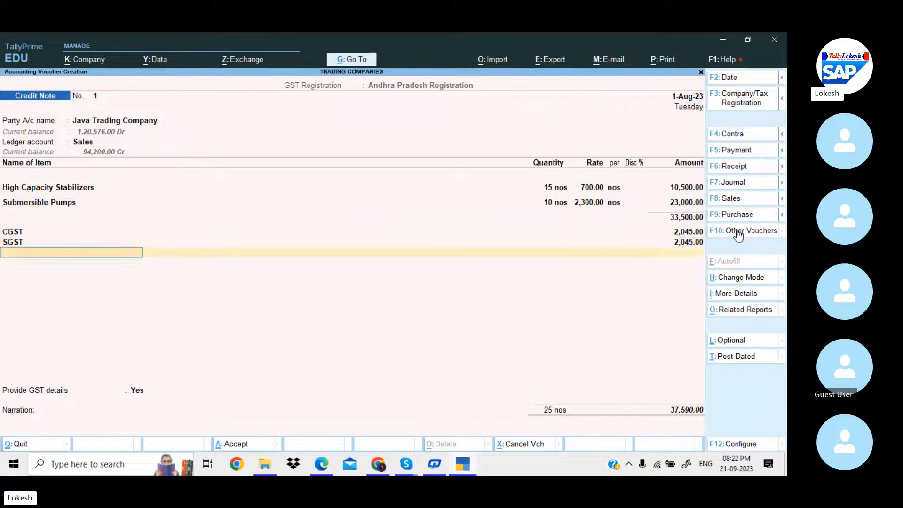
key("Return")
Set Provide GST details to No, leave the narration blank and save the credit note
key("Up")
key("Return")
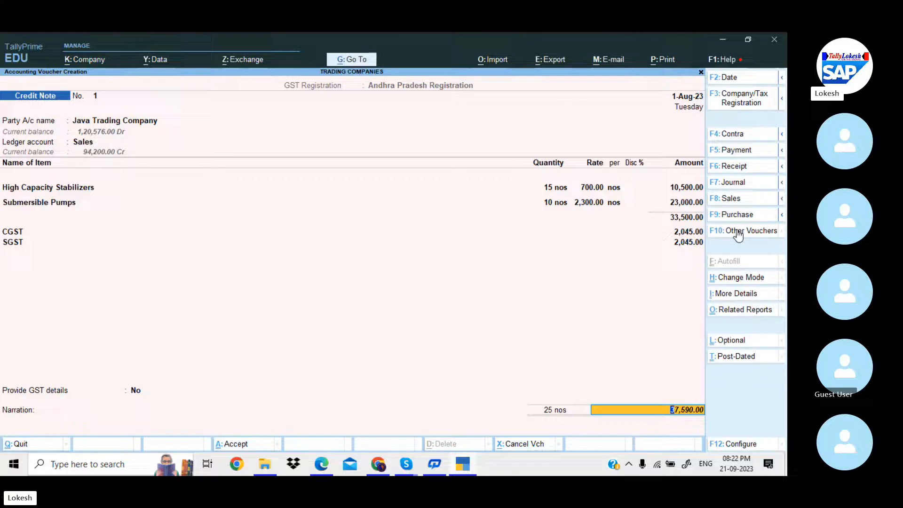
key("Return")
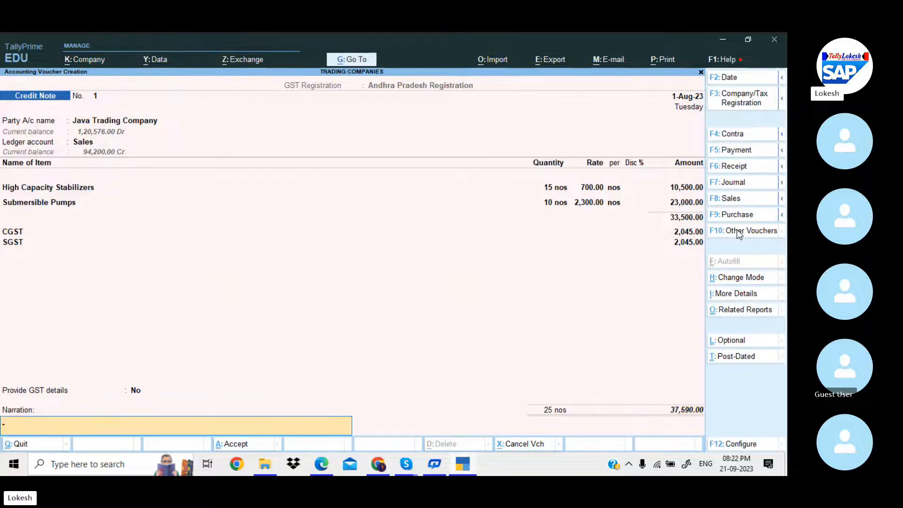
key("Return")
key("Return")
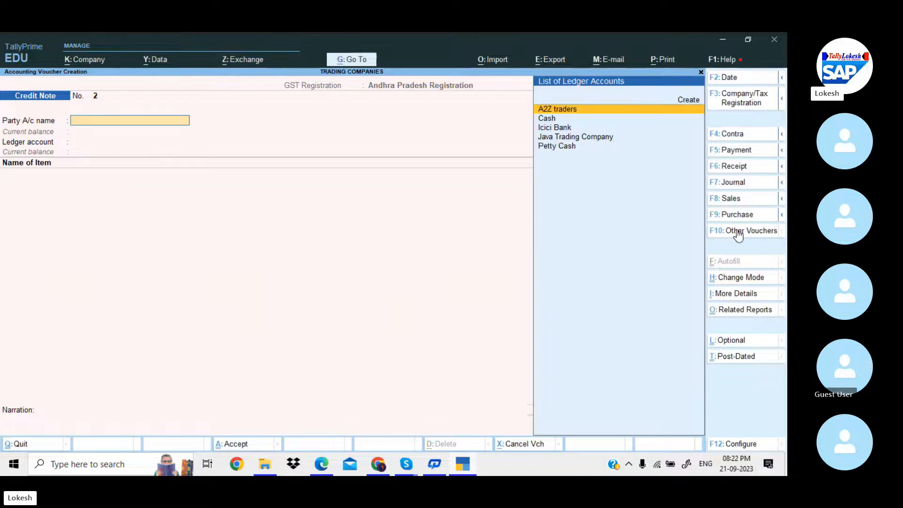
Switch to the PDF and examine the January 2024 transactions that follow the Java Trading Corporation return
key("alt+Tab")
key("alt+f")
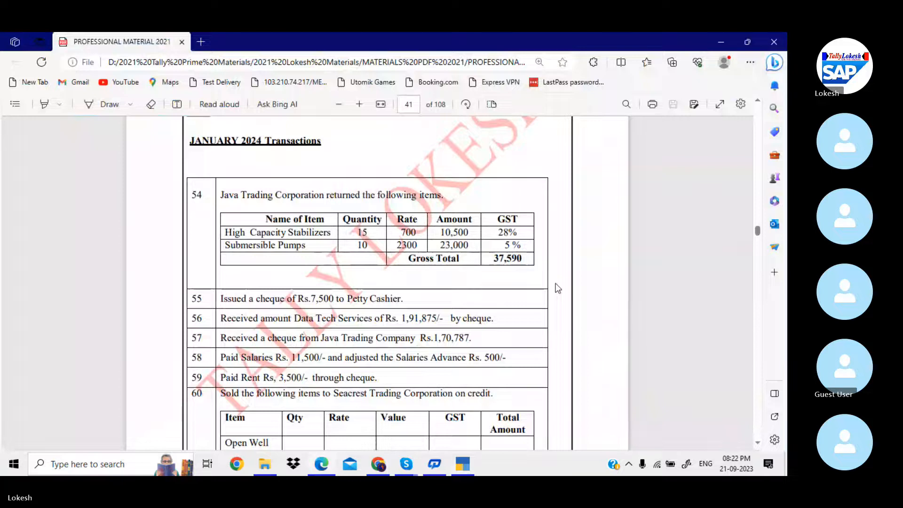
scroll(558, 288, "down", 2)
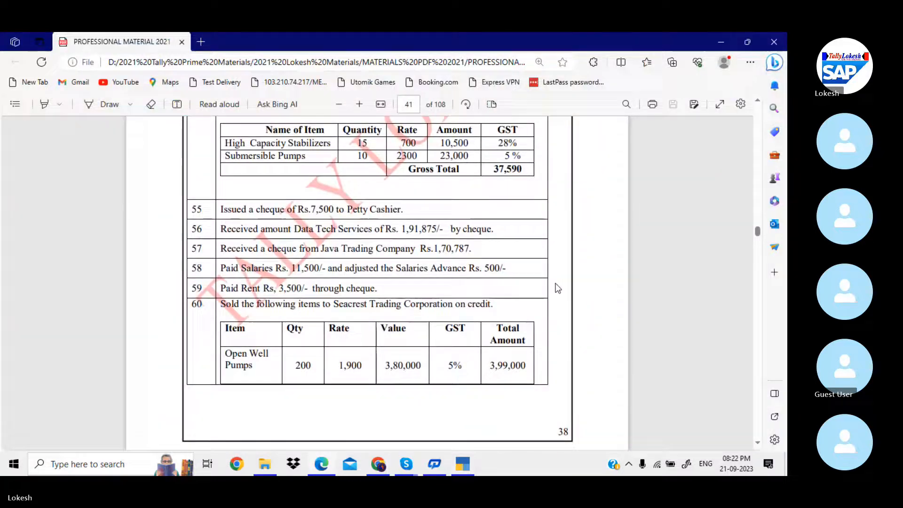
Examine the PDF's remaining January to March 2024 transactions through to the Provision Entries section
scroll(558, 288, "down", 1)
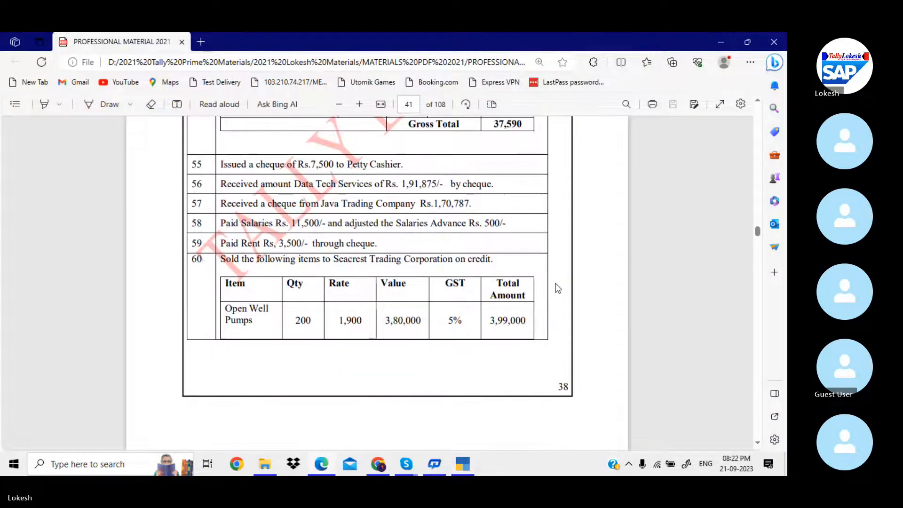
scroll(558, 288, "down", 7)
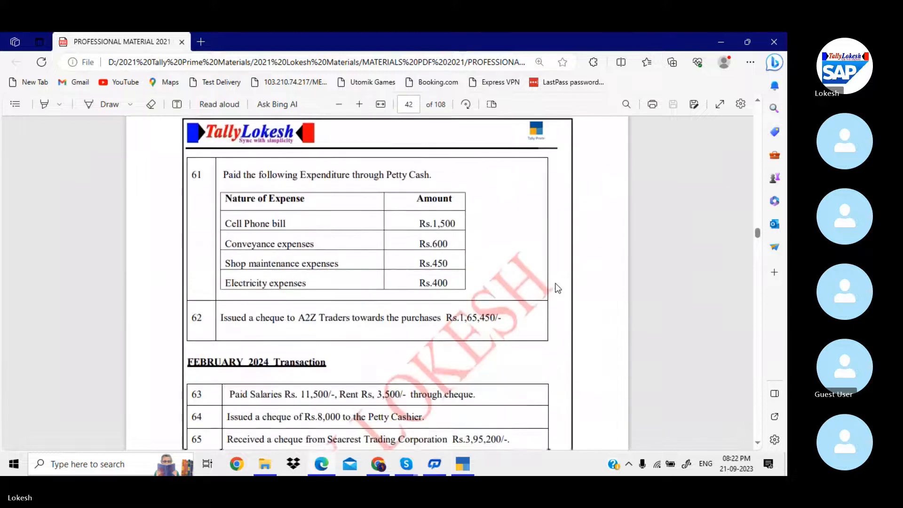
scroll(557, 288, "up", 6)
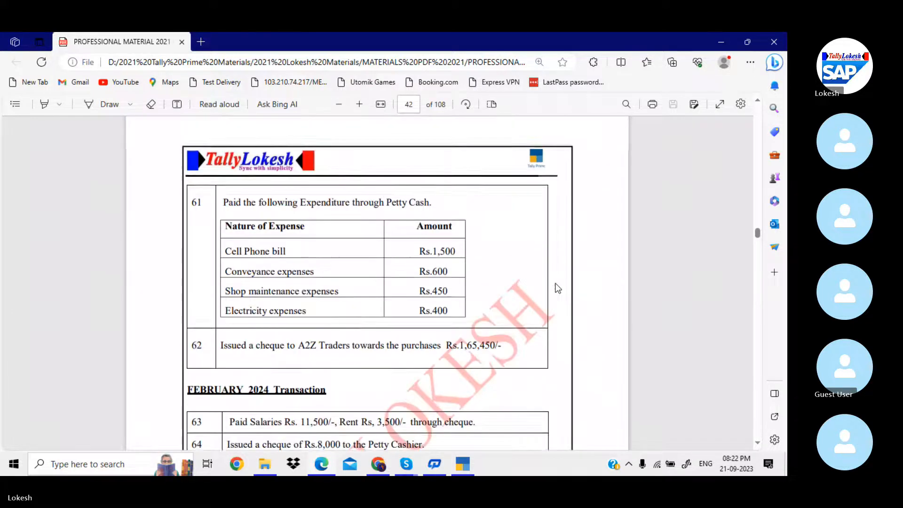
scroll(557, 289, "up", 5)
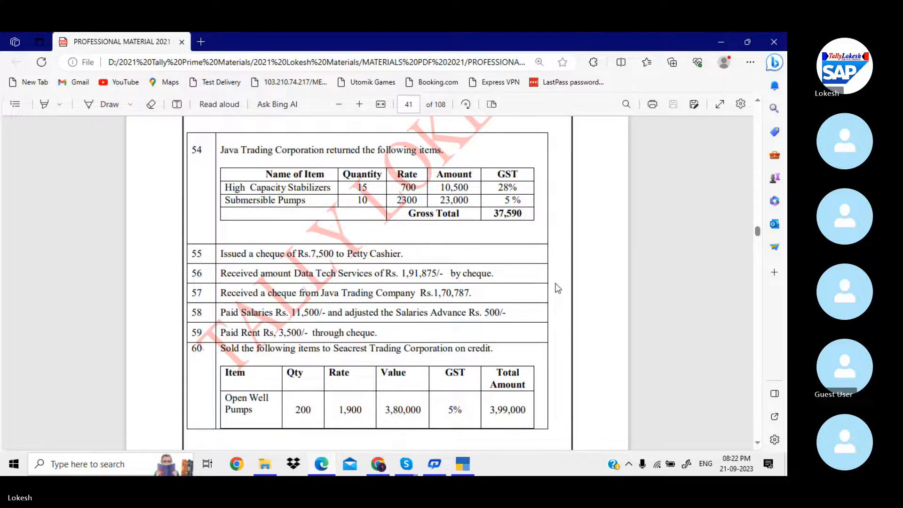
scroll(557, 288, "down", 8)
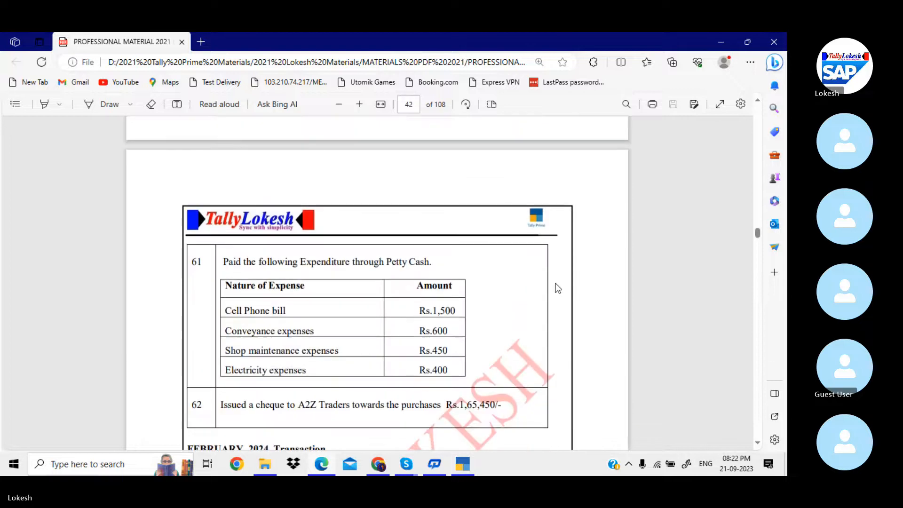
scroll(558, 288, "down", 5)
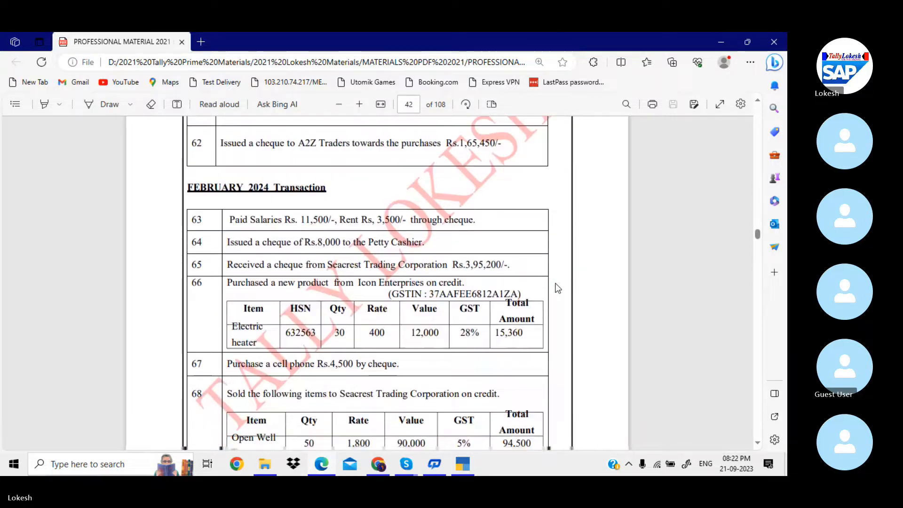
scroll(557, 287, "down", 1)
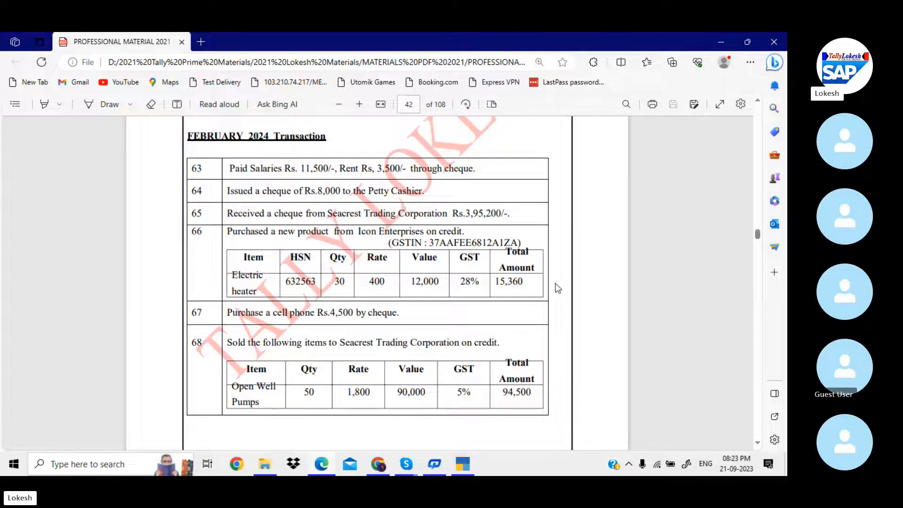
scroll(558, 287, "down", 4)
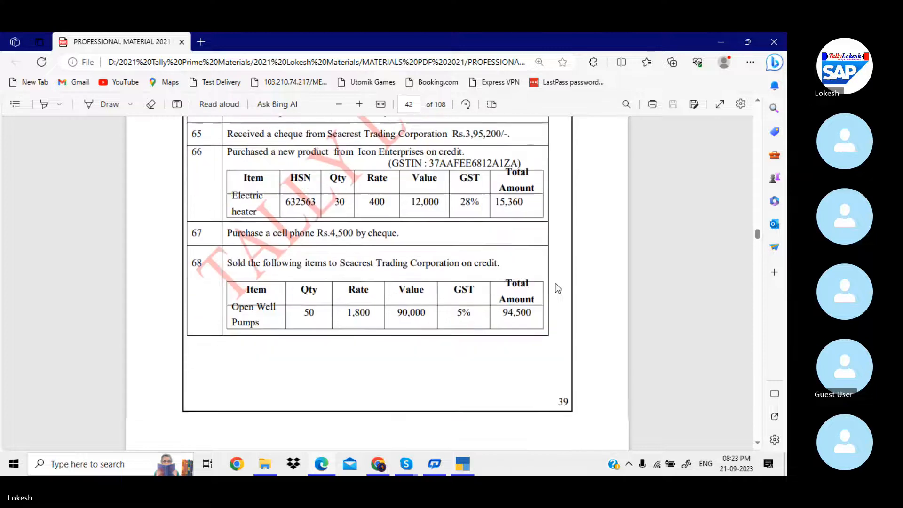
scroll(557, 287, "down", 5)
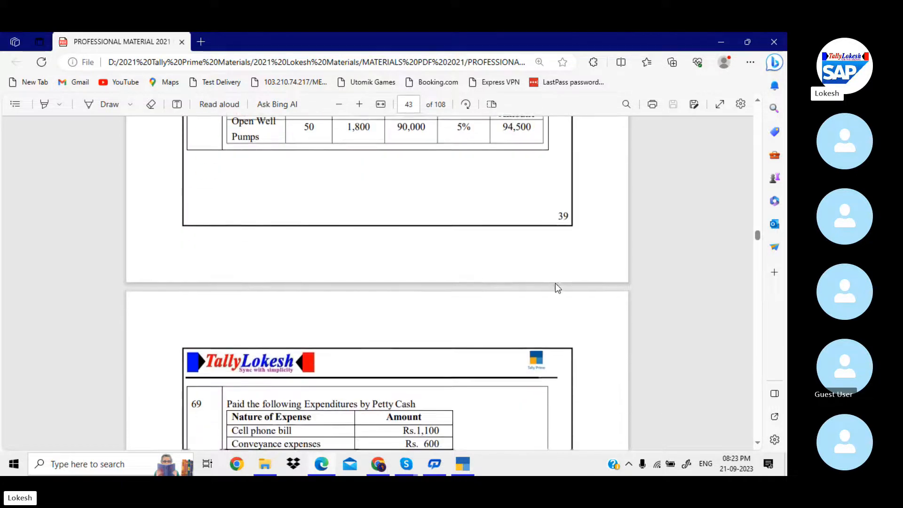
scroll(558, 288, "down", 4)
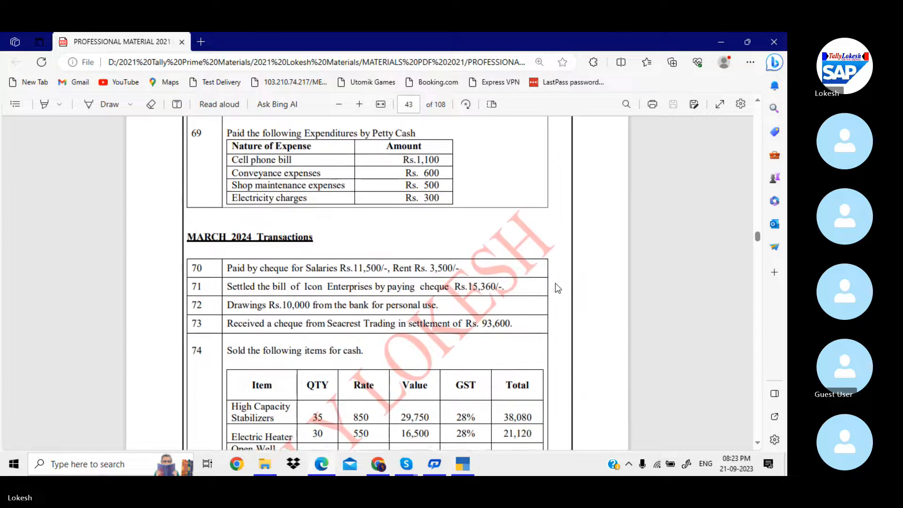
scroll(557, 288, "down", 2)
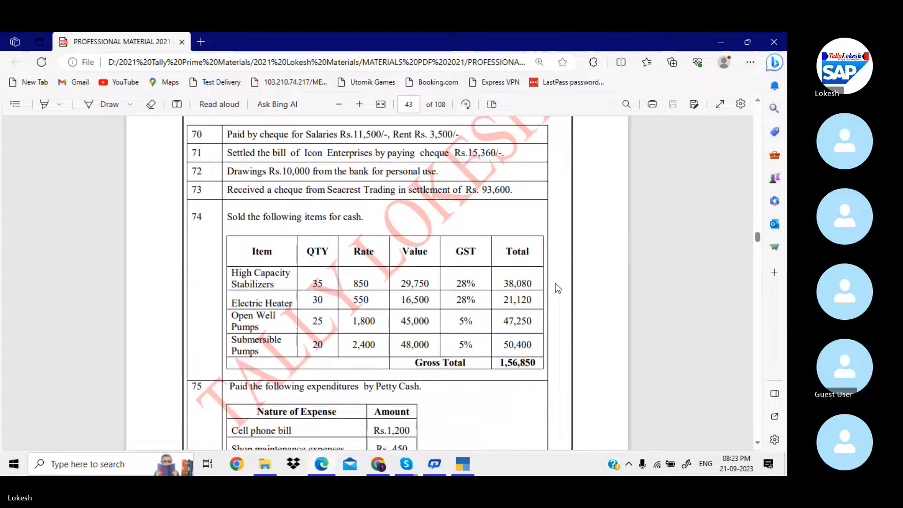
scroll(558, 288, "up", 2)
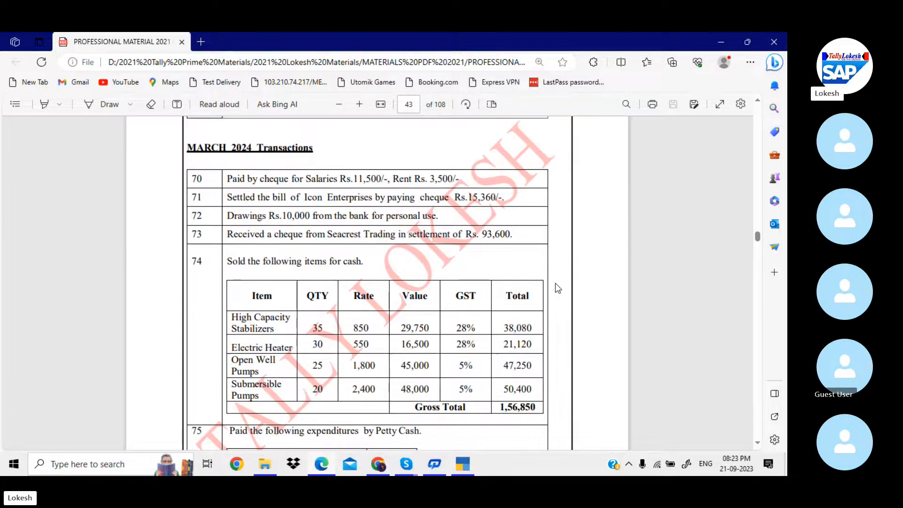
scroll(558, 287, "down", 5)
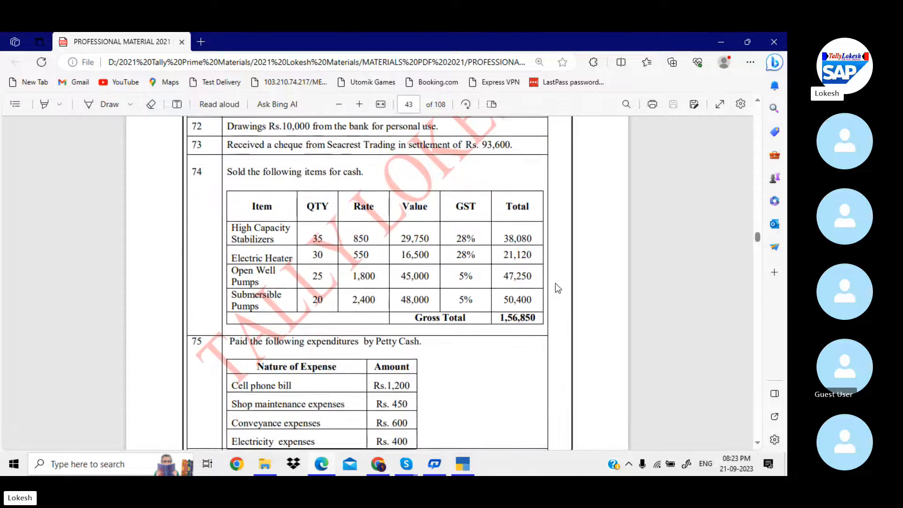
scroll(557, 288, "down", 7)
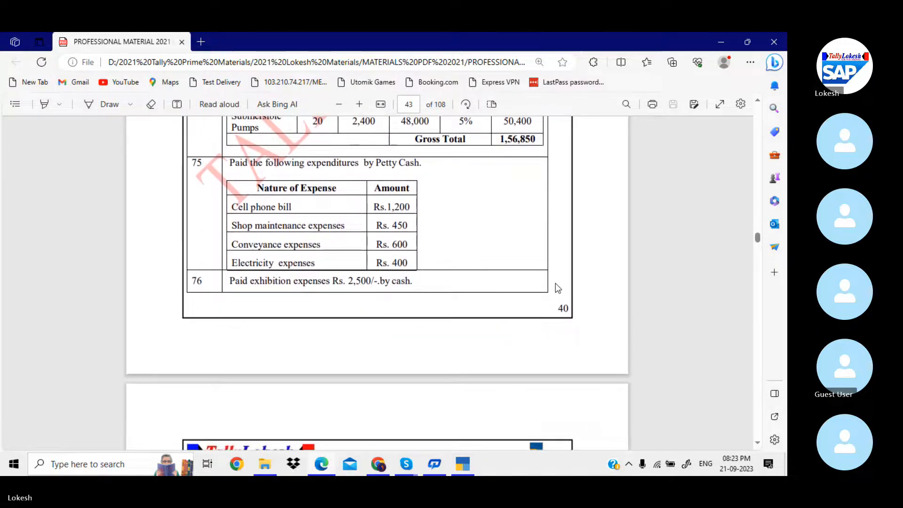
scroll(557, 288, "down", 1)
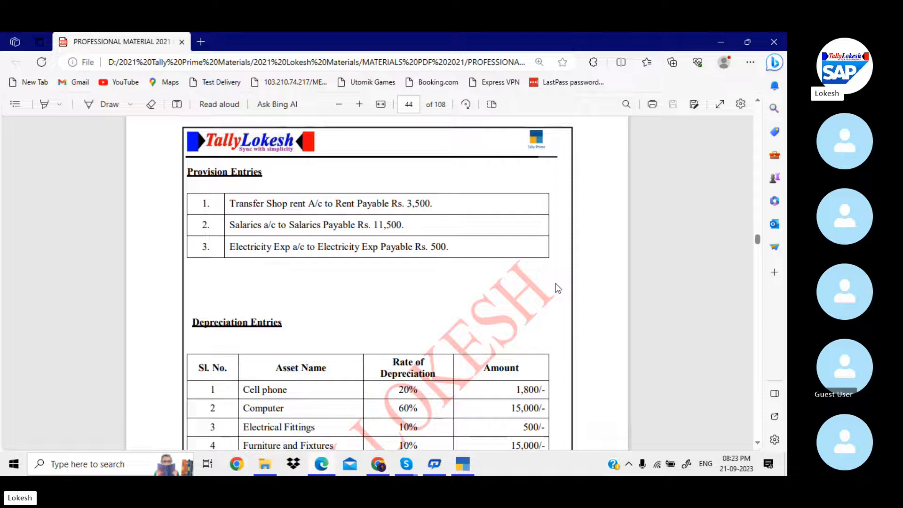
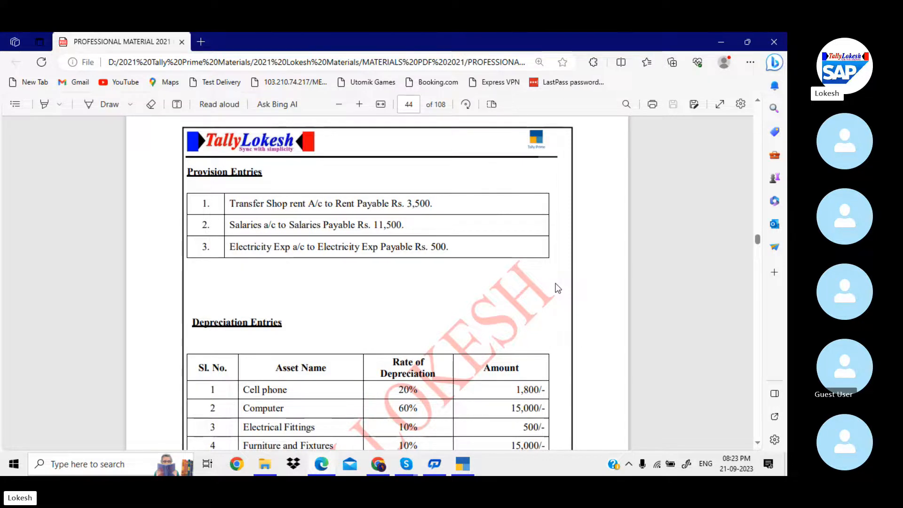
Switch to TallyPrime, start a journal voucher and create a Rent ledger under Indirect Expenses as the debit account
key("alt+Tab")
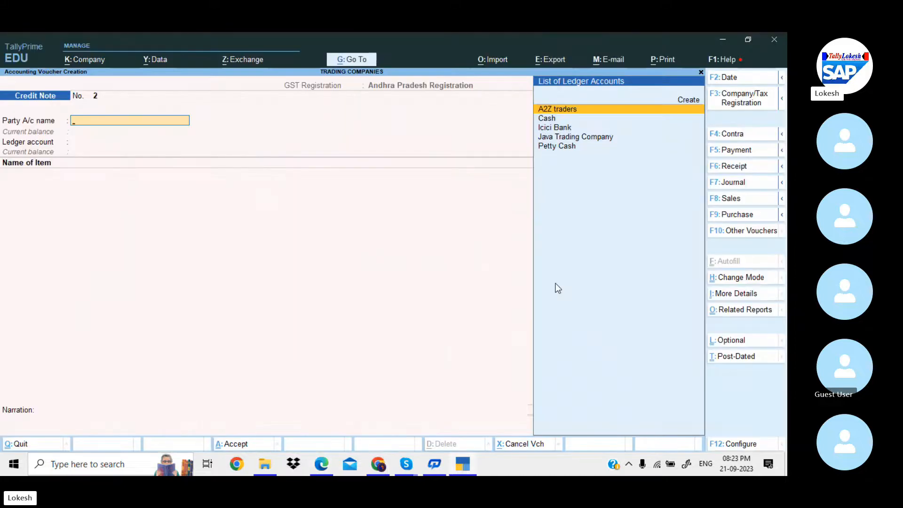
left_click(755, 188)
type("Re")
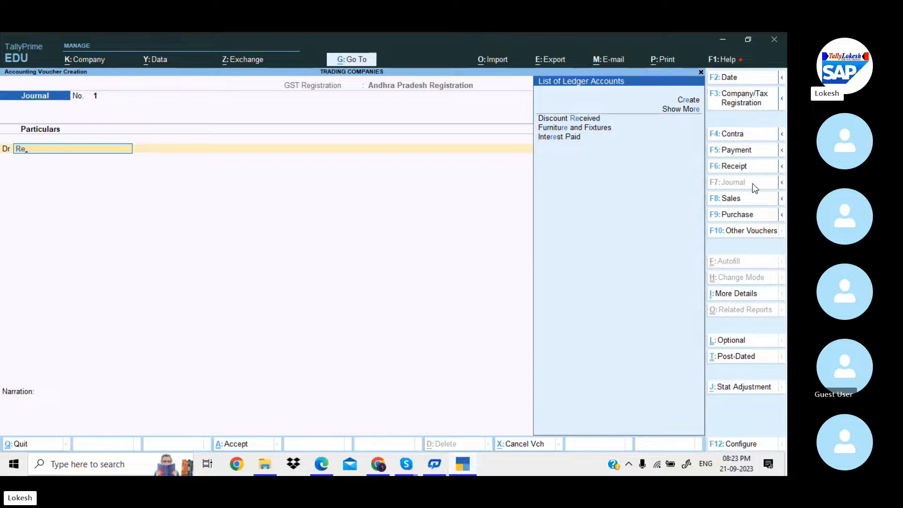
key("alt+c")
type("Rent")
key("Return")
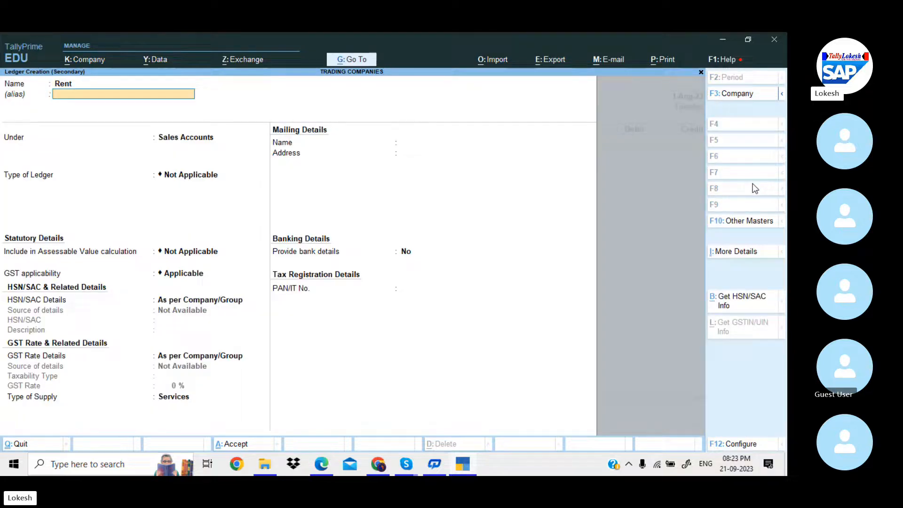
key("Return")
type("Ind")
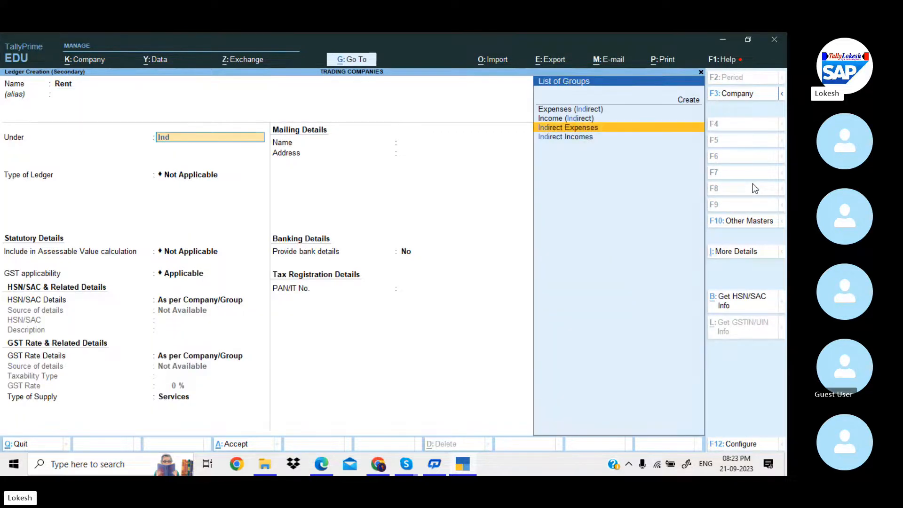
key("Return")
key("ctrl+a")
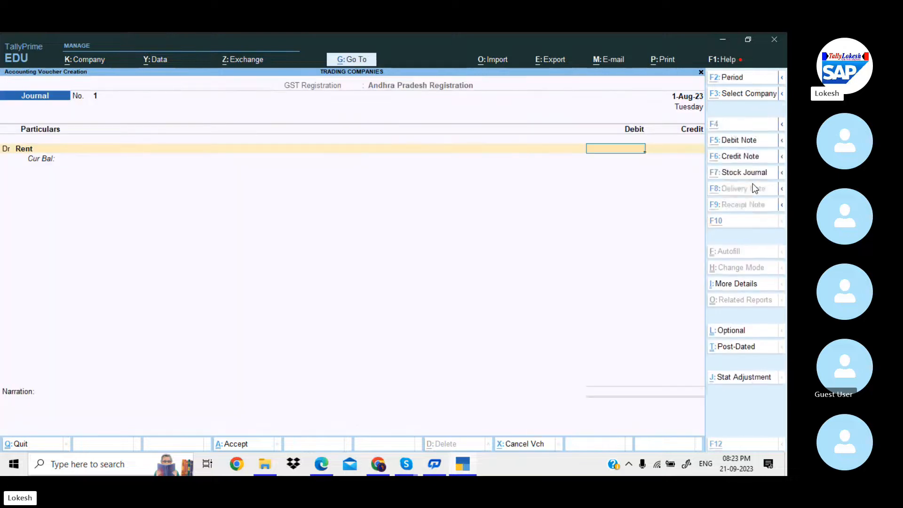
Check the rent provision amount in the PDF and debit Rent with 3,500 in the journal voucher
key("alt+Tab")
key("alt+Tab")
type("3500")
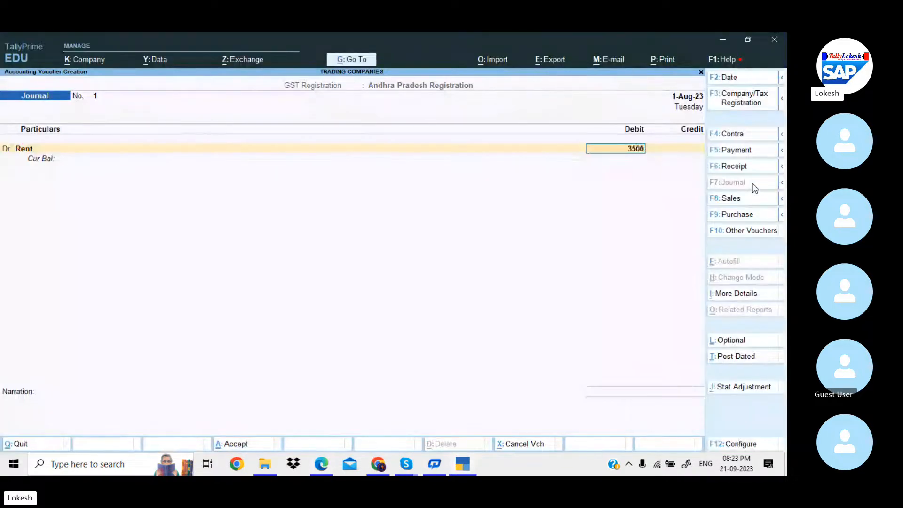
key("Return")
Create a Rent Payable ledger under Provisions as the credit account of the rent journal
key("alt+c")
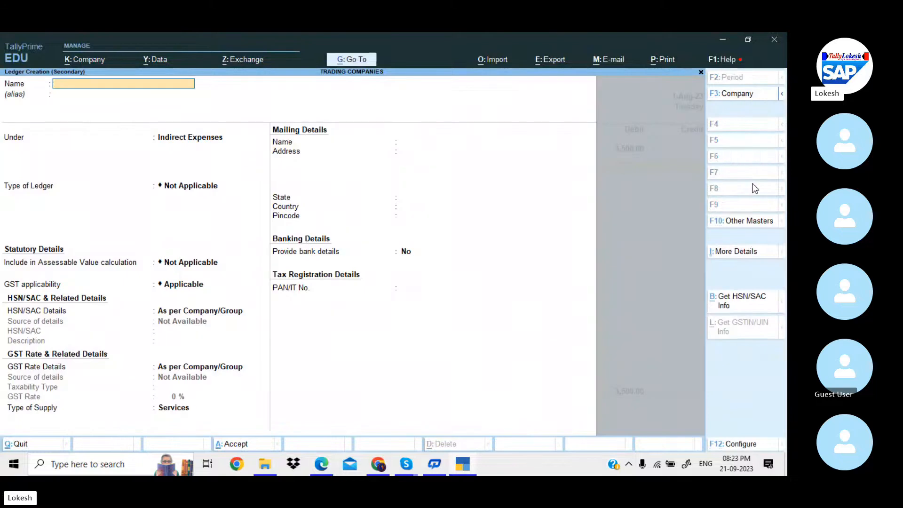
type("Rent Payable")
key("Return")
type("Pr")
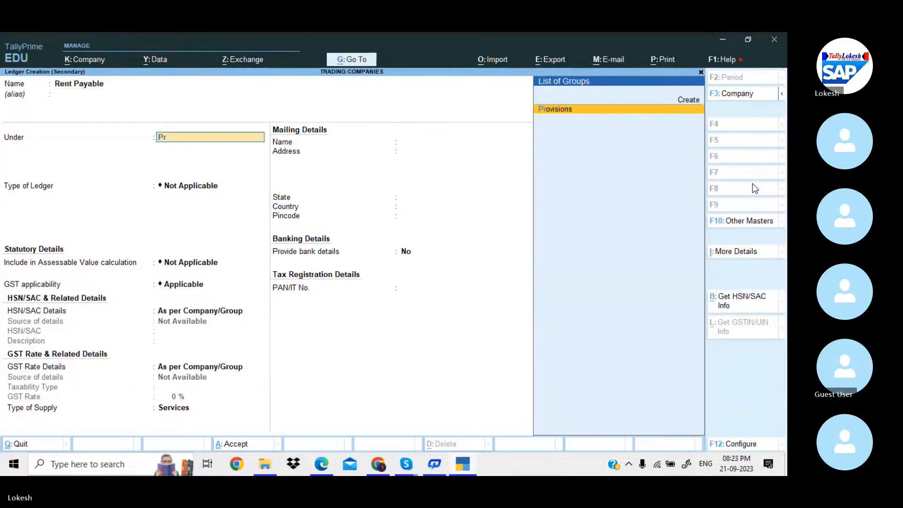
key("Return")
key("Return")
key("Return")
key("Return")
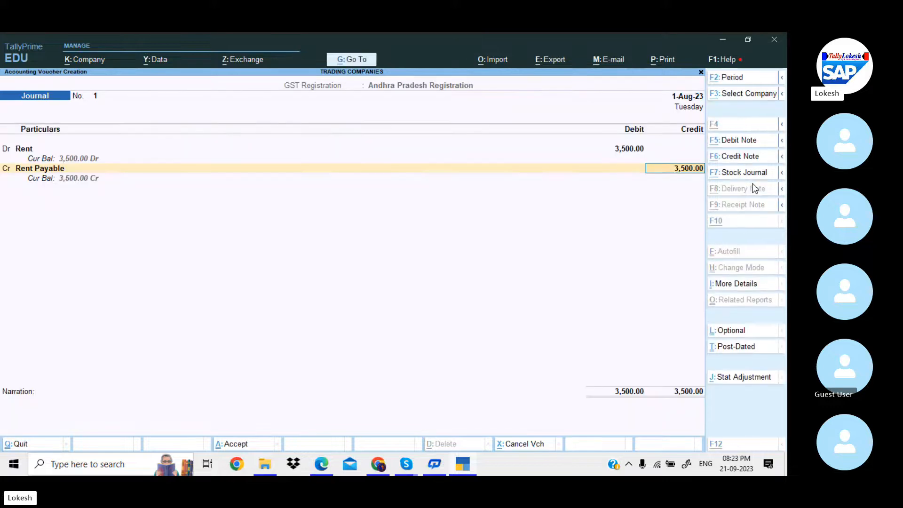
Check the entry against the PDF, accept the 3,500 credit and save the rent journal without a narration
key("alt+Tab")
key("alt+Tab")
key("Return")
key("Return")
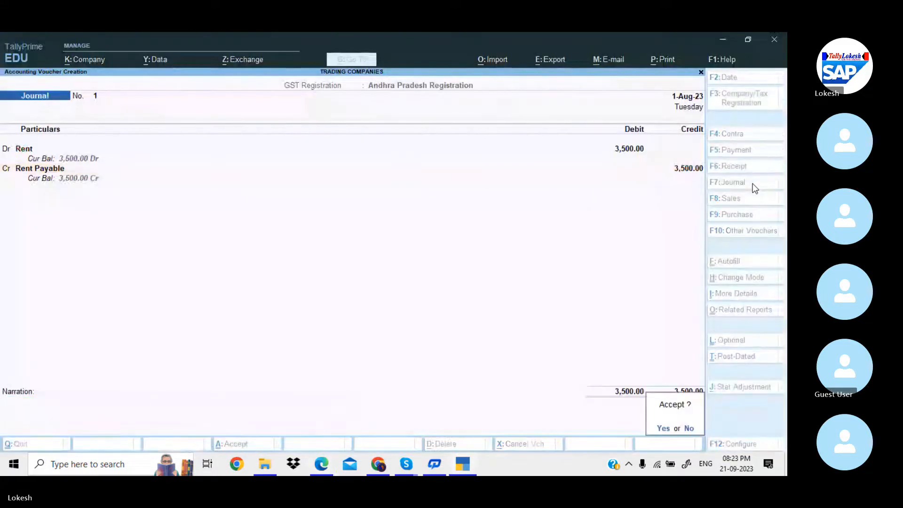
key("Return")
key("alt+Tab")
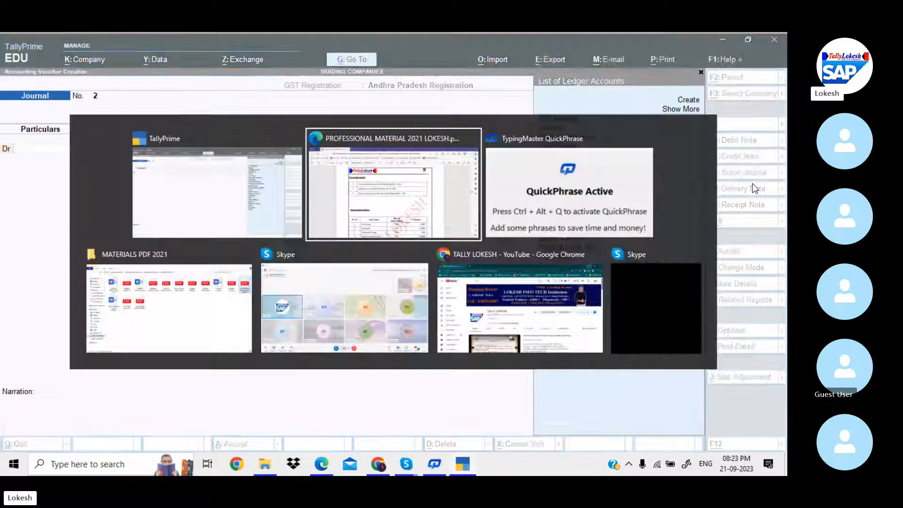
key("alt+Tab")
key("alt+c")
type("S")
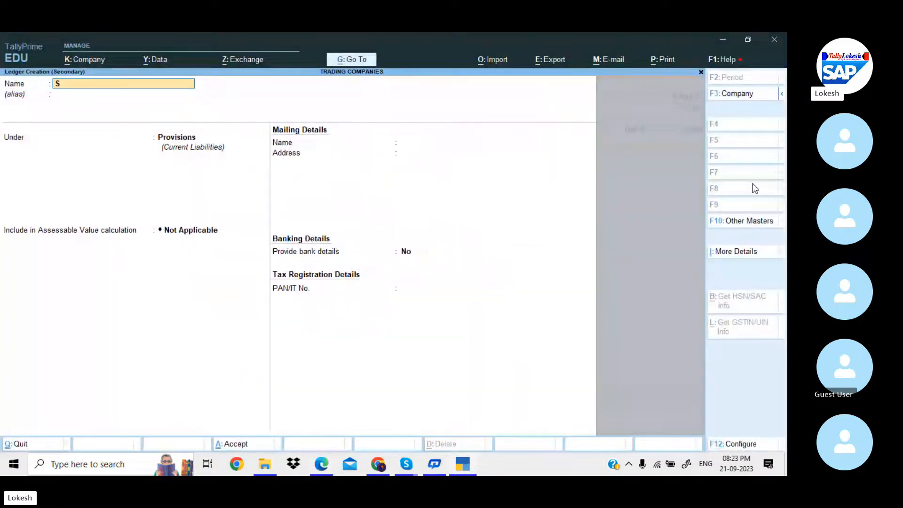
type("alaries")
key("Return")
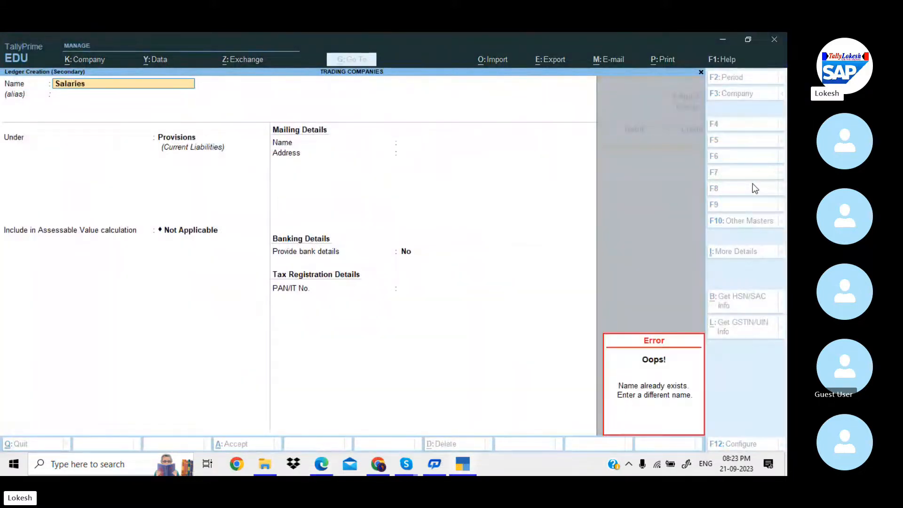
key("Escape")
key("Return")
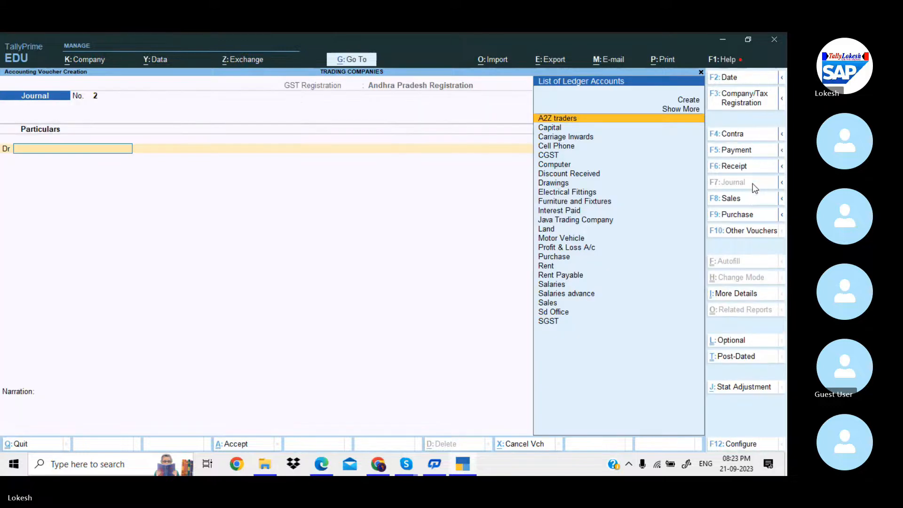
Select the existing Salaries ledger as the second journal's debit account and debit it with 11,500 as given in the PDF
type("Sa")
key("Return")
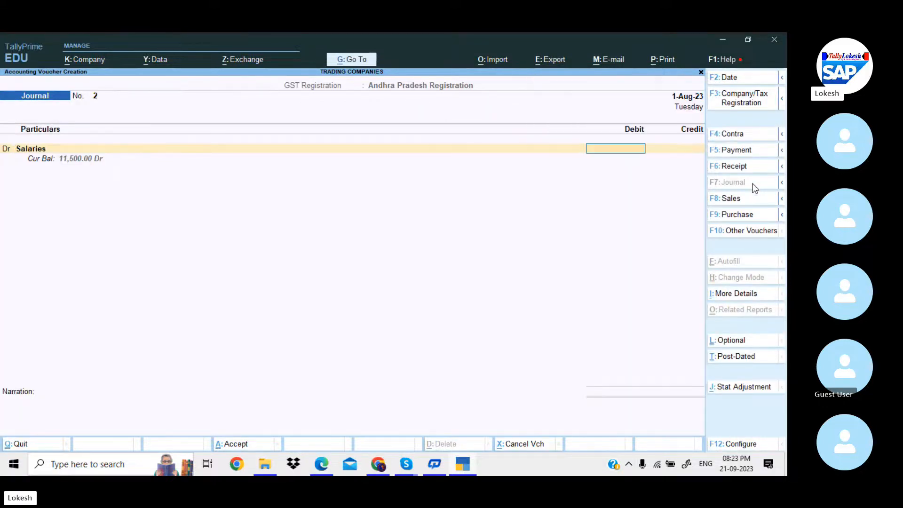
key("alt+Tab")
key("alt+Tab")
type("115")
key("Return")
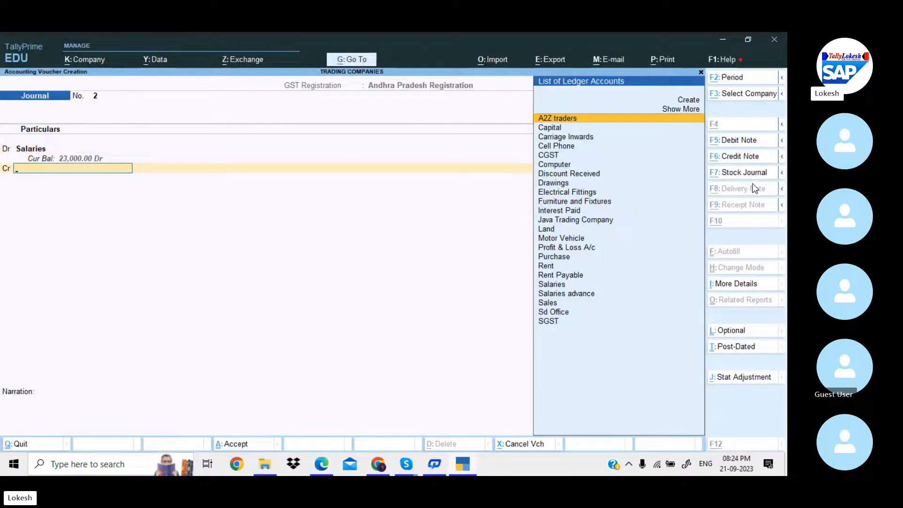
Create a Salaries Payable ledger under Provisions as the credit account and accept its 11,500 credit
key("alt+c")
type("Salarie")
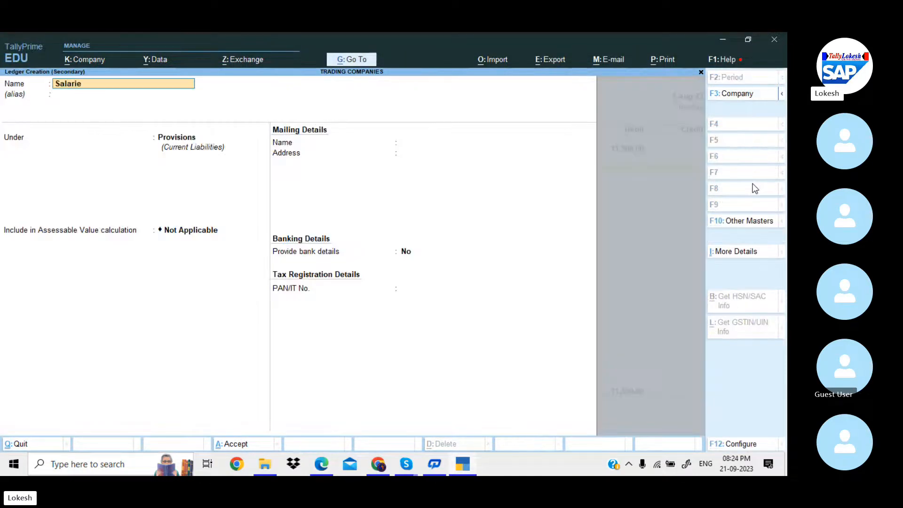
type("s Payable")
key("Return")
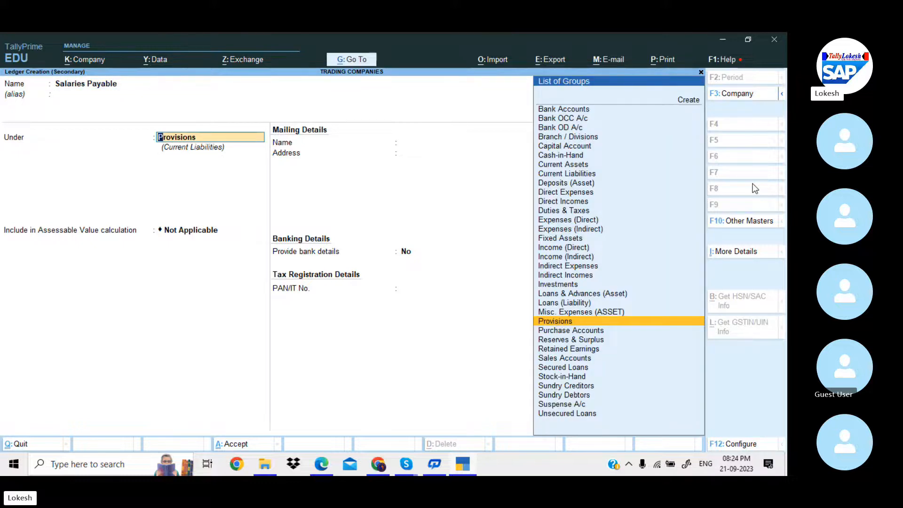
key("Return")
key("Return")
key("Return")
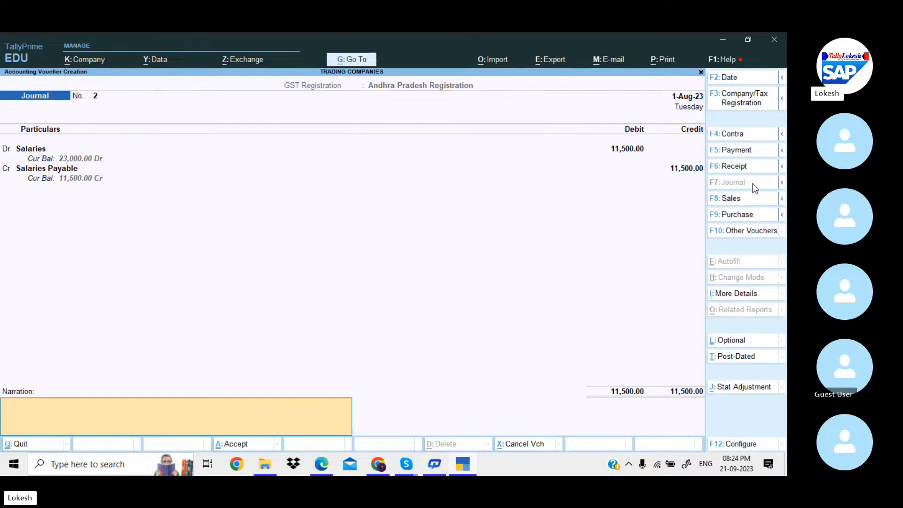
Save the salaries journal without a narration and check the third provision entry in the PDF
key("Return")
key("Return")
key("alt+Tab")
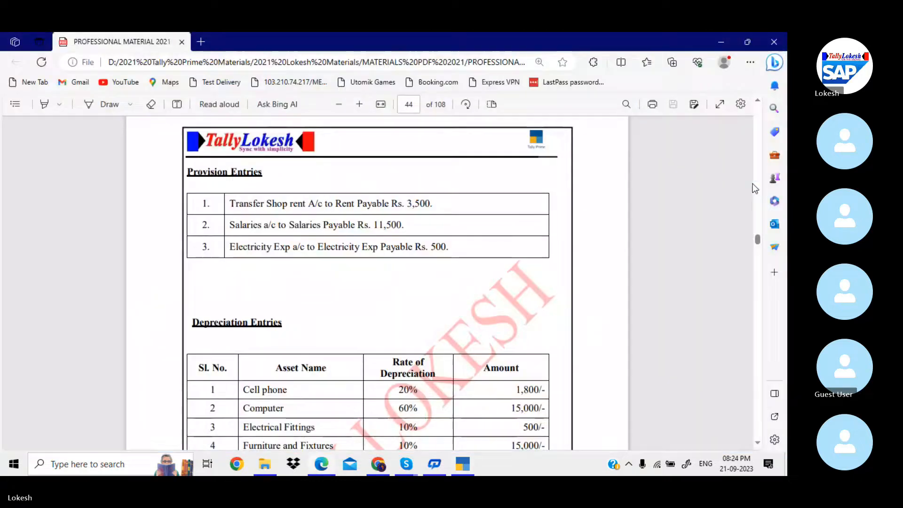
key("alt+Tab")
Create an Electricity Exp ledger under Indirect Expenses as the debit account of the third journal
type("El")
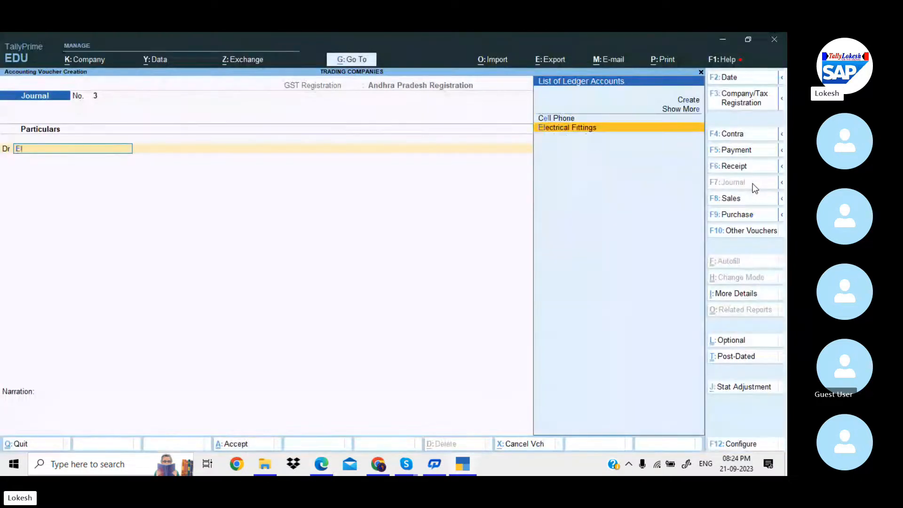
type("e")
key("alt+c")
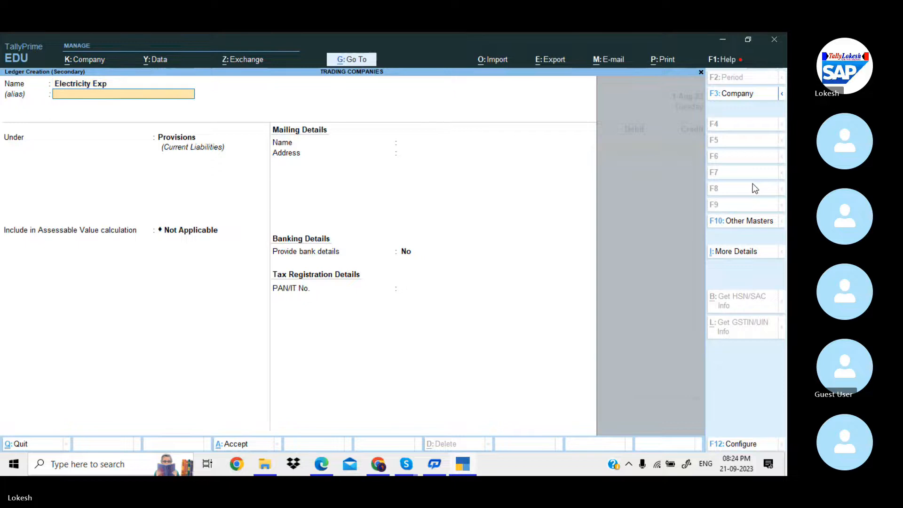
key("Return")
type("Ind")
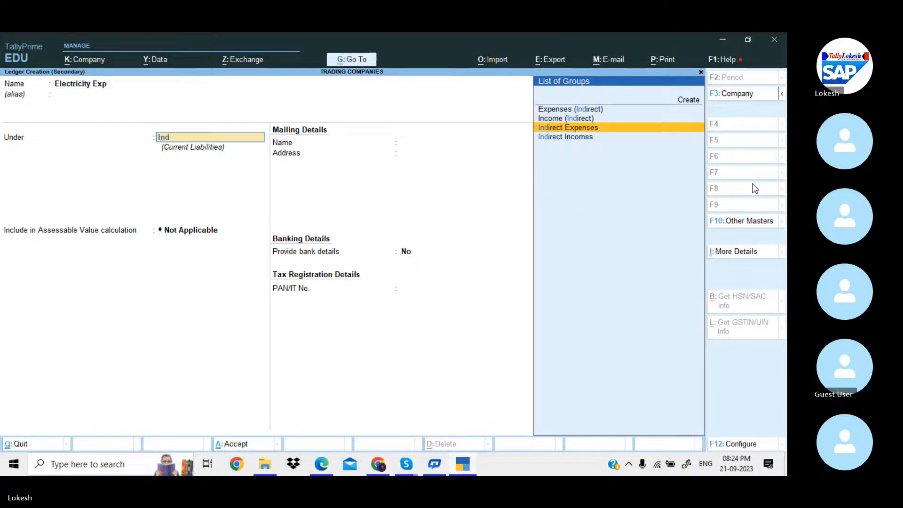
key("Return")
key("Return")
key("Return")
key("Return")
key("Return")
key("Return")
key("Return")
key("Return")
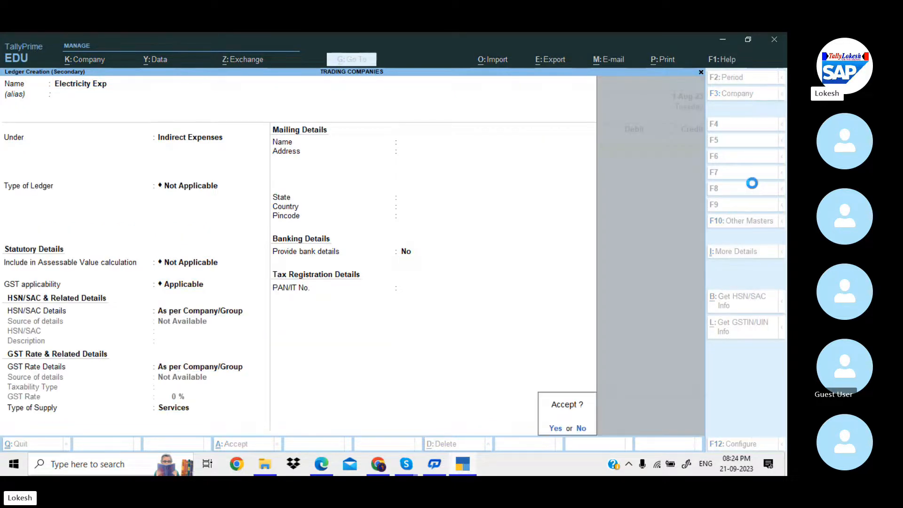
key("Return")
Check the amount in the PDF and debit Electricity Exp with 500
key("alt+Tab")
key("alt+Tab")
type("500")
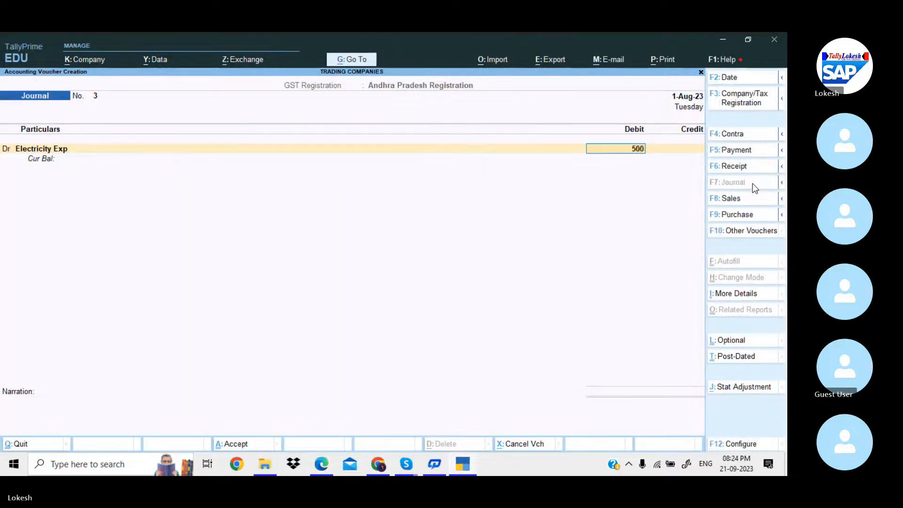
key("Return")
Create an Electircity Exp Payable ledger under Provisions as the credit account and accept its 500 credit
key("alt+c")
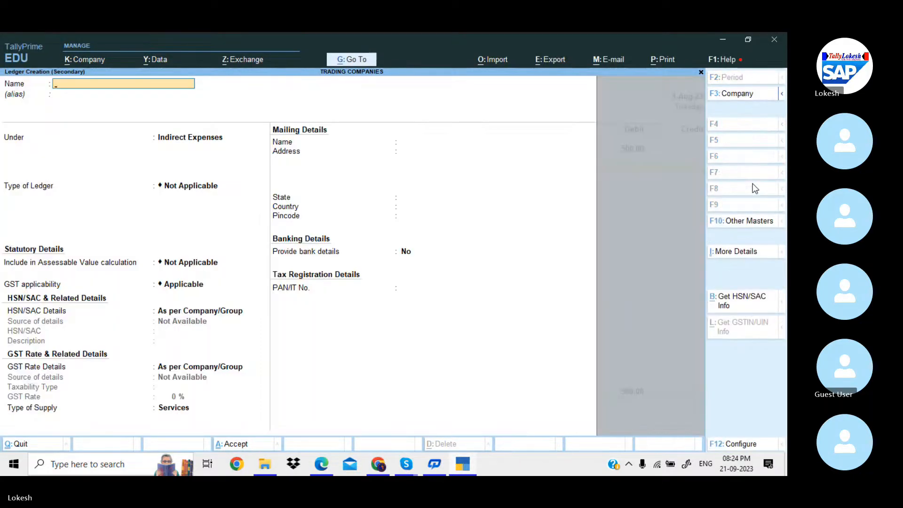
type("Electricity Exp P")
type("ayable")
key("Return")
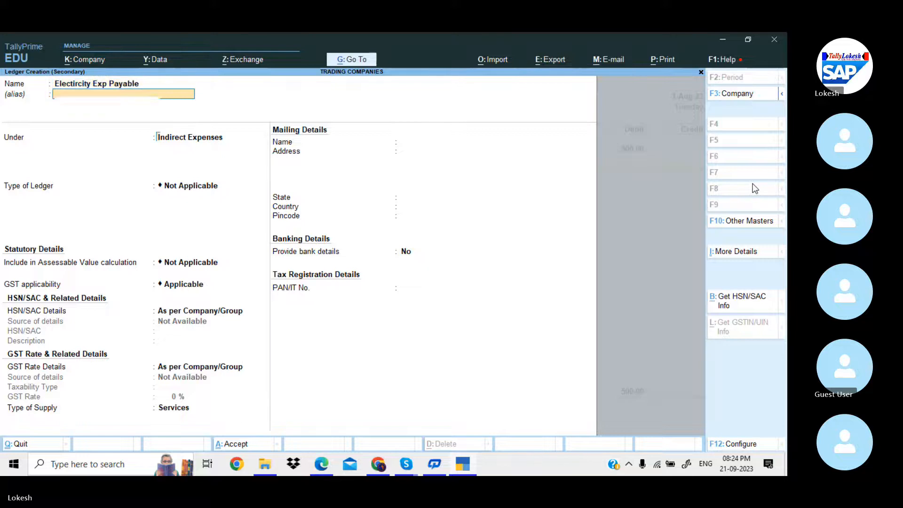
type("Pr")
key("Return")
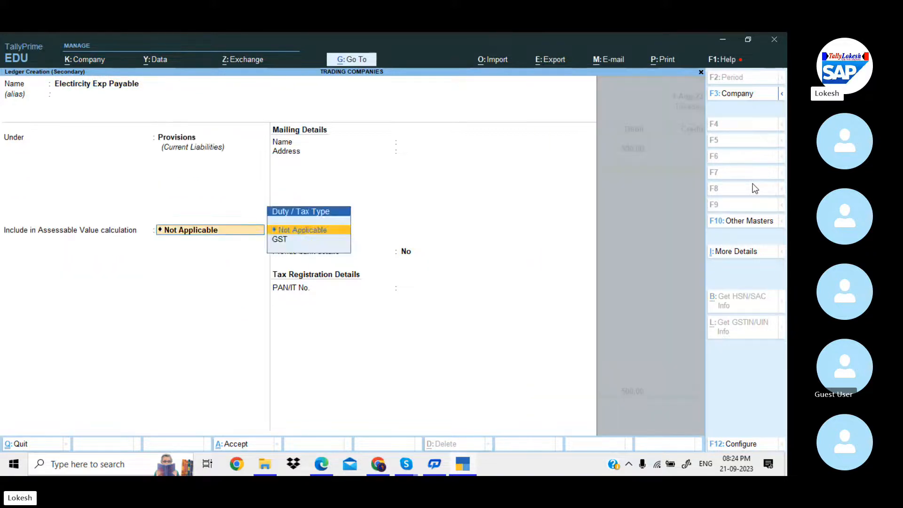
key("Return")
key("Return")
key("Return")
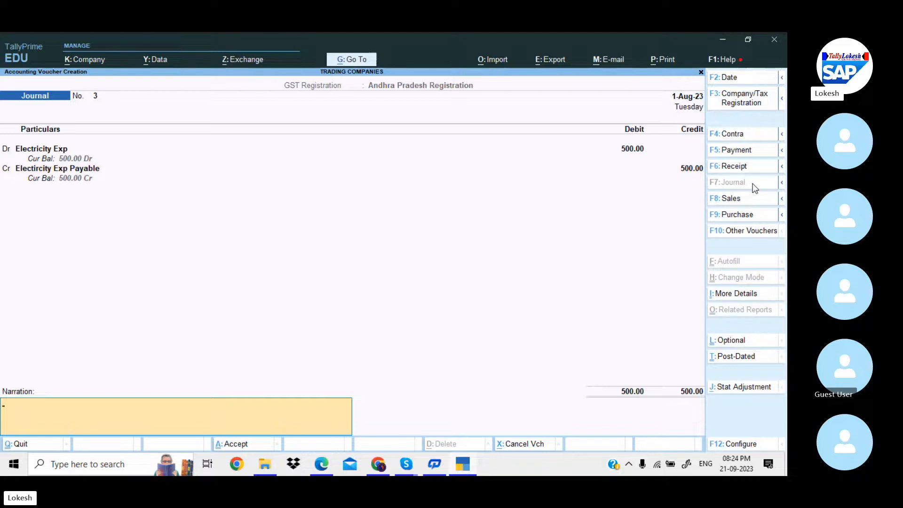
Save the electricity journal without a narration and bring up the Depreciation Entries table in the PDF
key("Return")
key("Return")
key("alt+Tab")
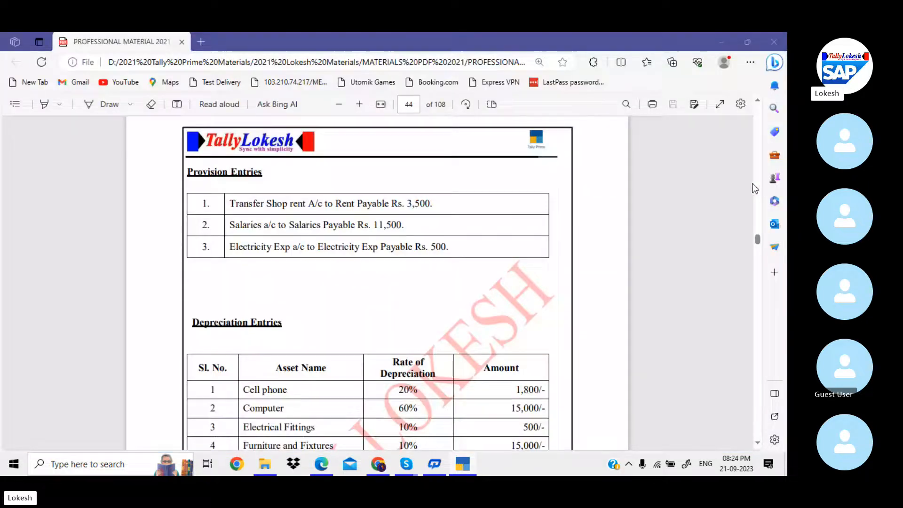
scroll(754, 189, "down", 5)
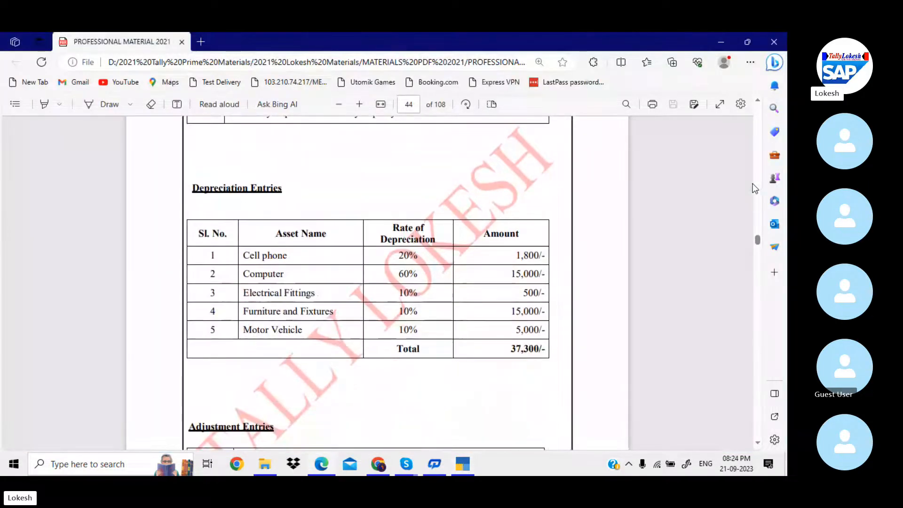
Back in TallyPrime, create a Depreciation ledger under Indirect Expenses as the debit account of the fourth journal
key("alt+Tab")
key("alt+c")
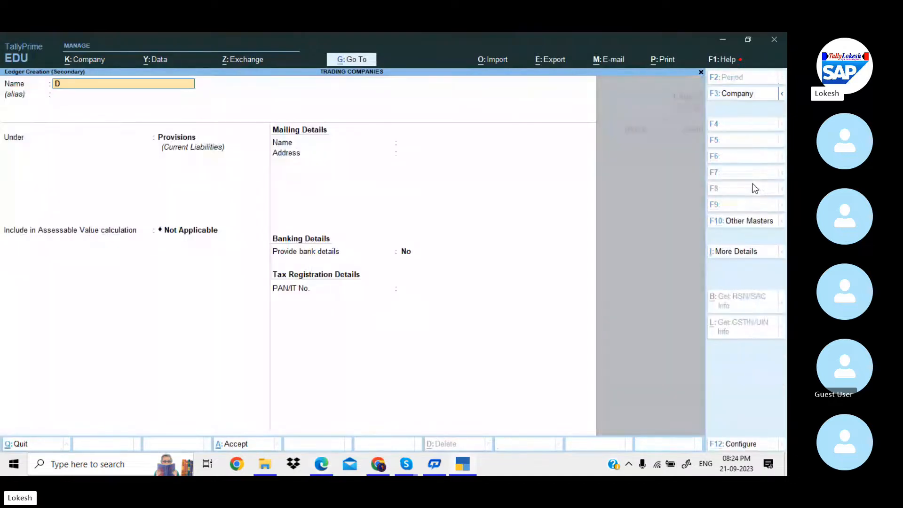
type("Deprec")
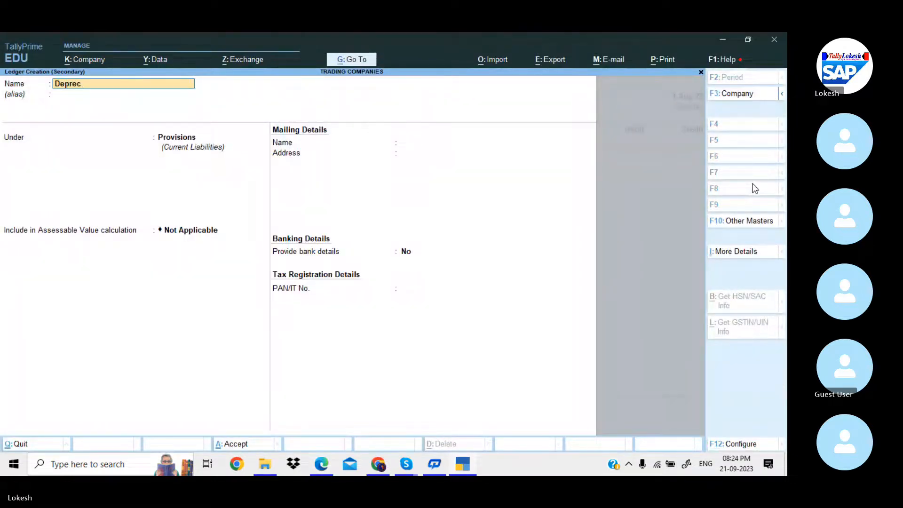
type("iation")
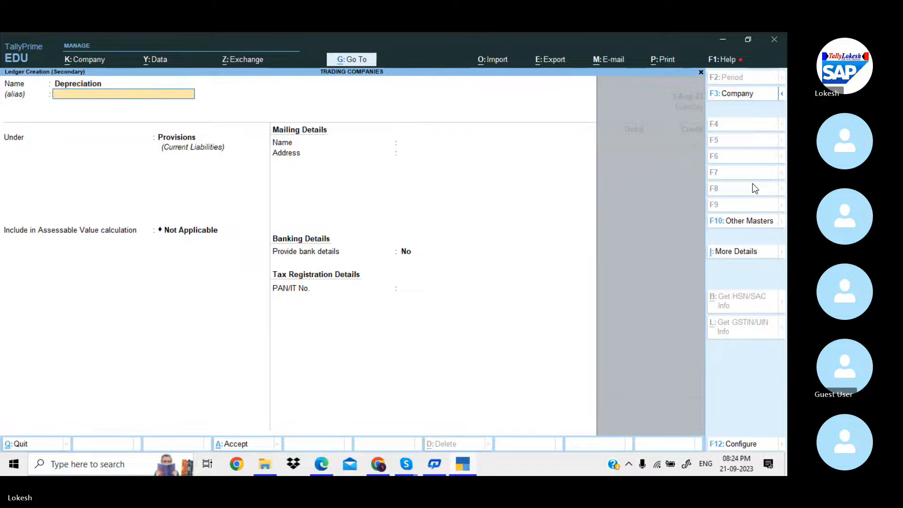
key("Return")
type("ind")
key("Down")
key("Down")
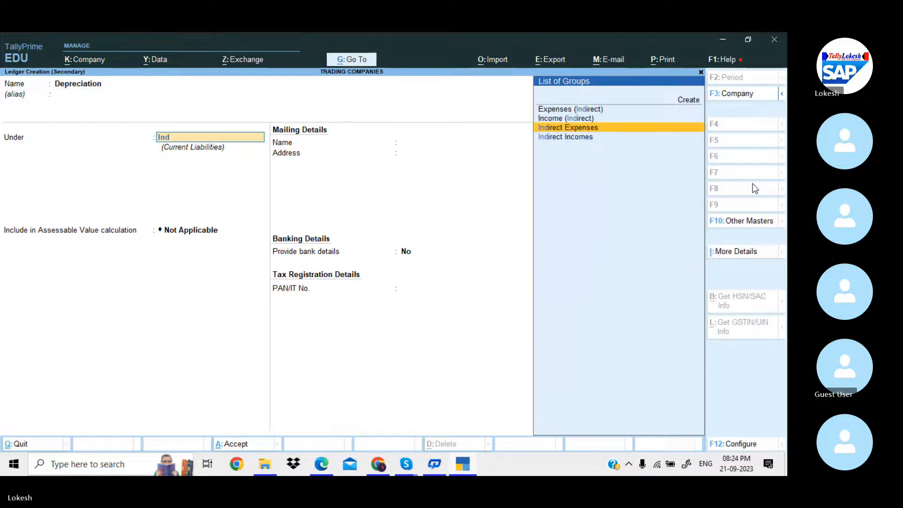
key("Return")
key("Return")
key("Return")
key("Return")
key("Return")
key("Return")
key("Return")
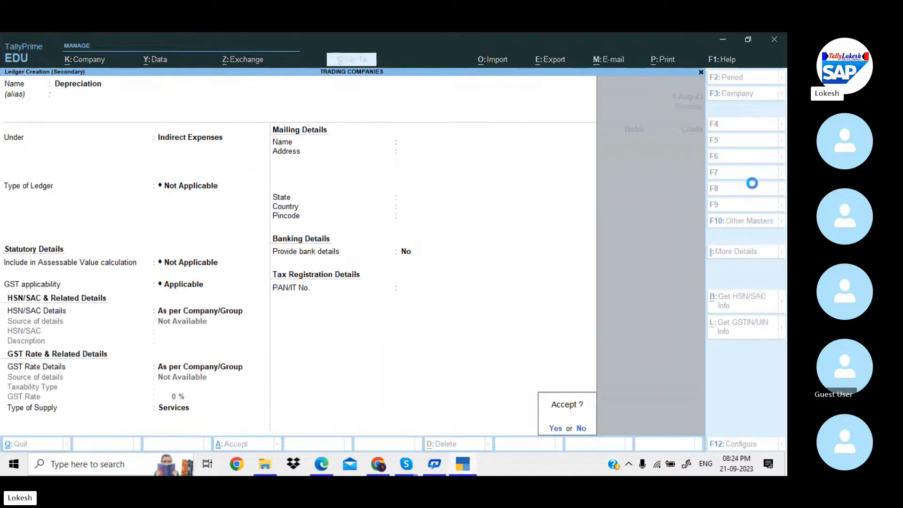
key("Return")
Check the depreciation total in the PDF and debit Depreciation with 37,300
key("alt+Tab")
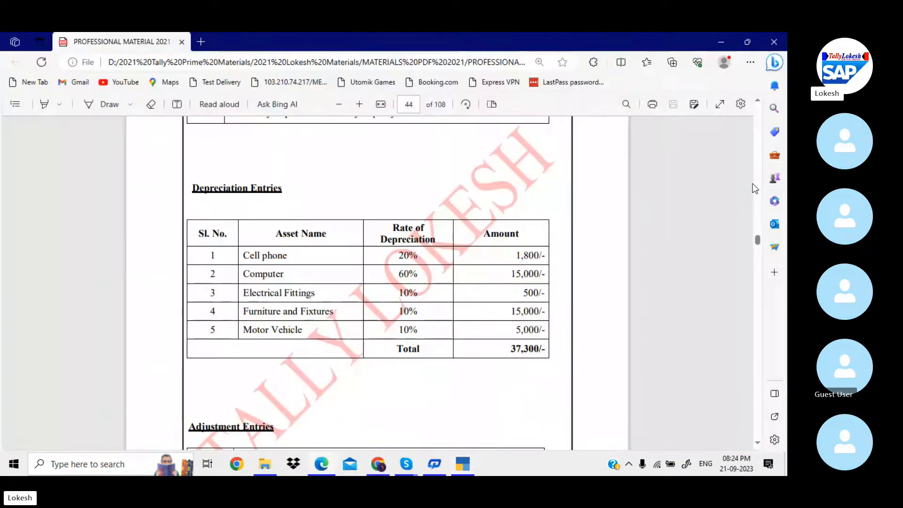
key("alt+Tab")
type("3")
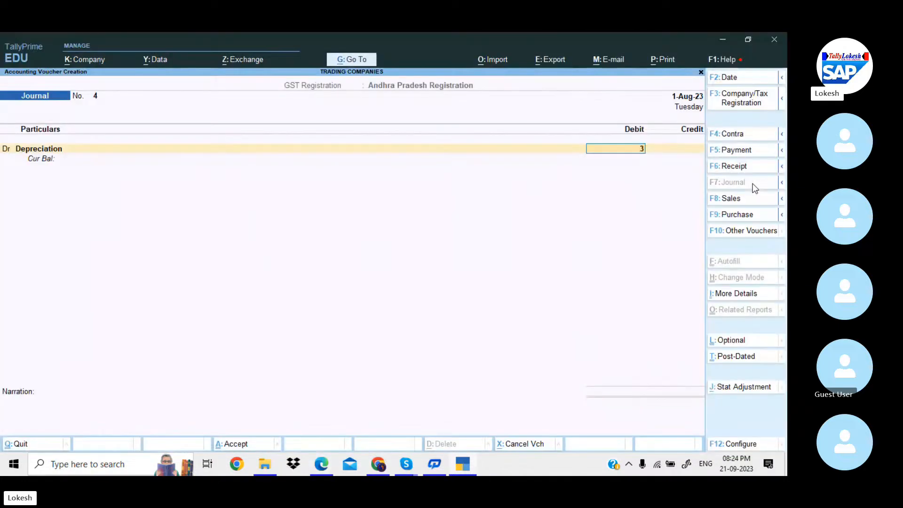
type("7,300")
key("Return")
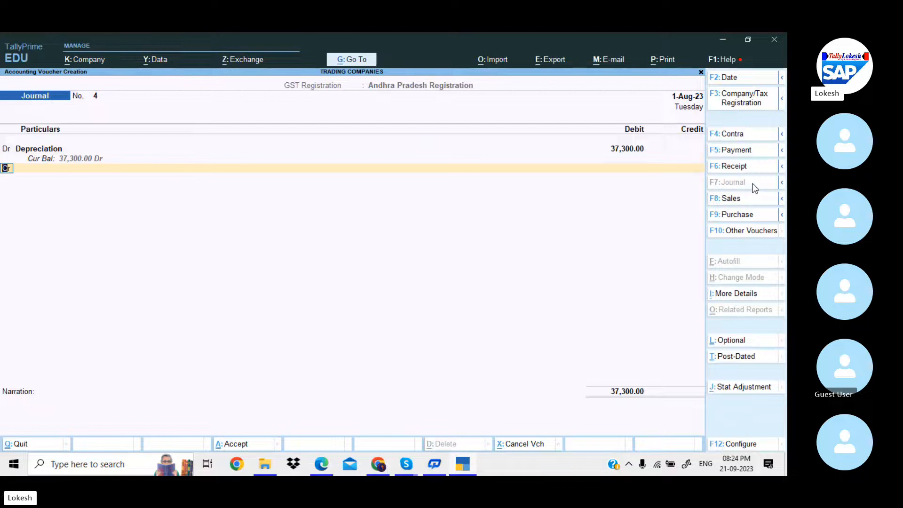
Add Cell Phone as the first credit account of the depreciation journal and credit it with 1,800 per the PDF
key("Return")
key("alt+Tab")
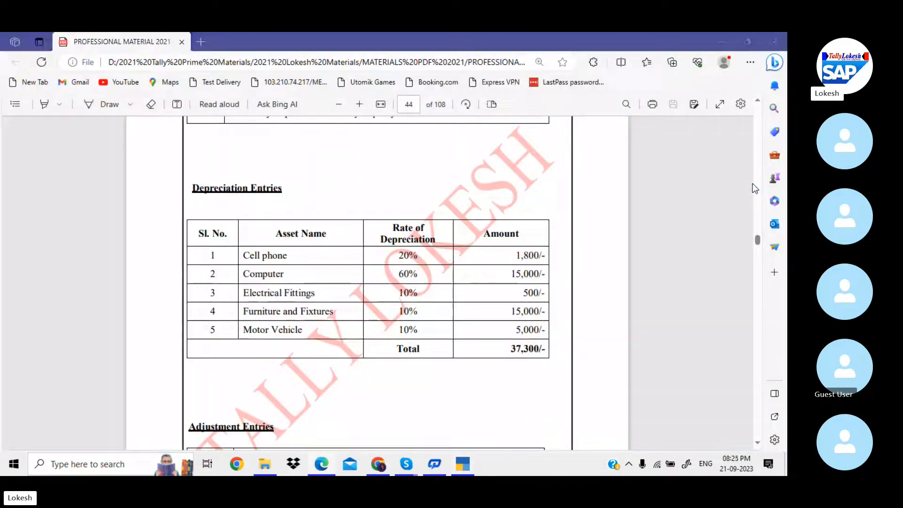
key("alt+Tab")
type("C")
key("Down")
key("Down")
key("Return")
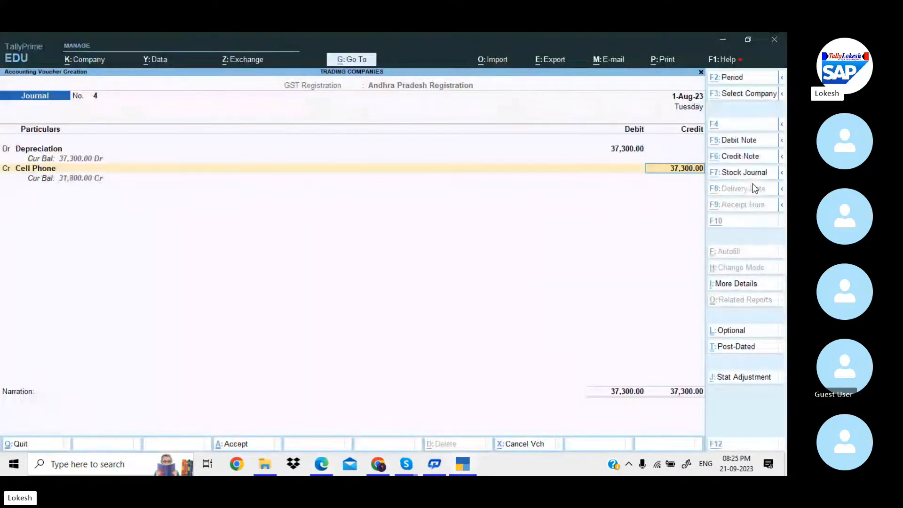
key("alt+Tab")
key("alt+Tab")
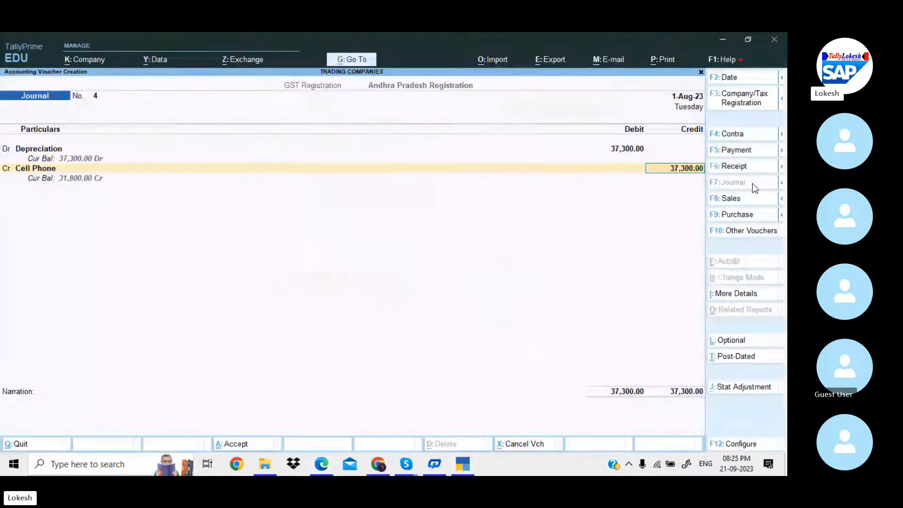
type("1800")
key("Return")
Add Computer as the second credit account and credit it with 15,000 per the PDF's depreciation table
key("Return")
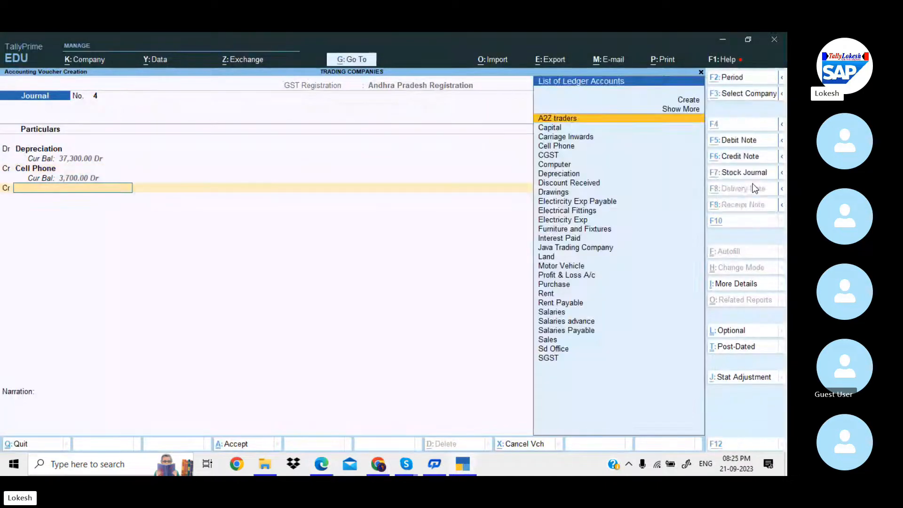
key("alt+Tab")
key("alt+Tab")
type("Com")
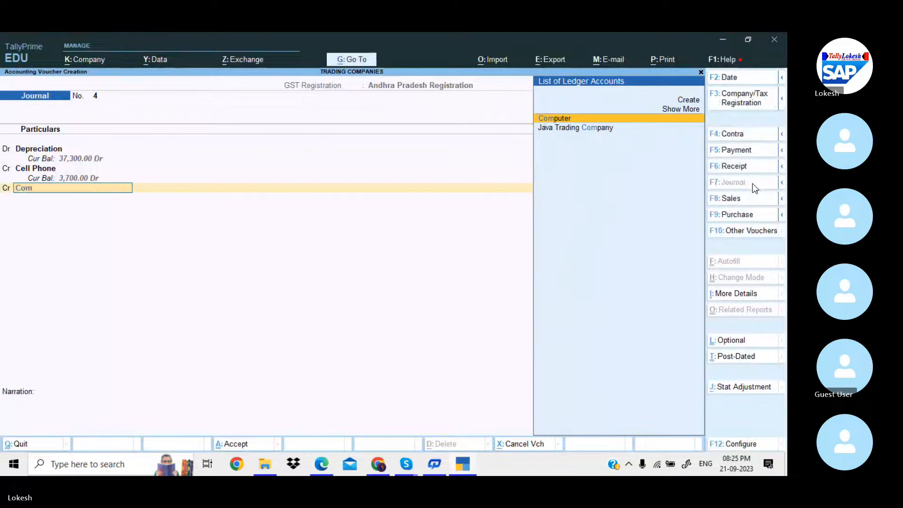
key("Return")
key("alt+Tab")
key("alt+Tab")
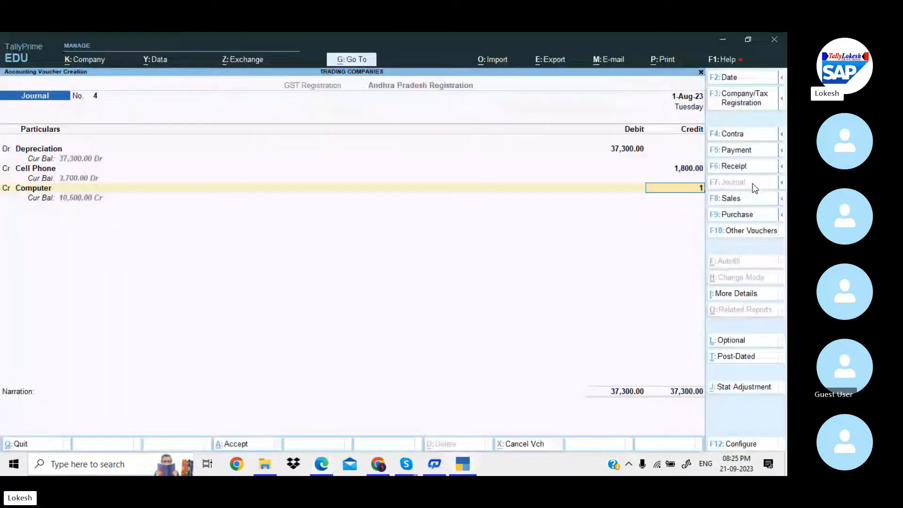
type("15000")
key("Return")
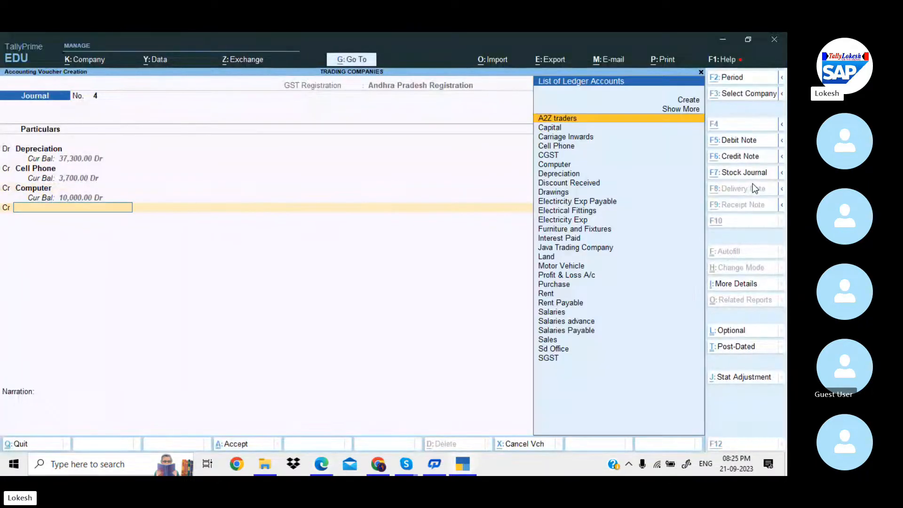
Add Electrical Fittings as the third credit account and credit it with 500 as listed in the PDF
key("alt+Tab")
key("alt+Tab")
type("El")
key("Down")
key("Down")
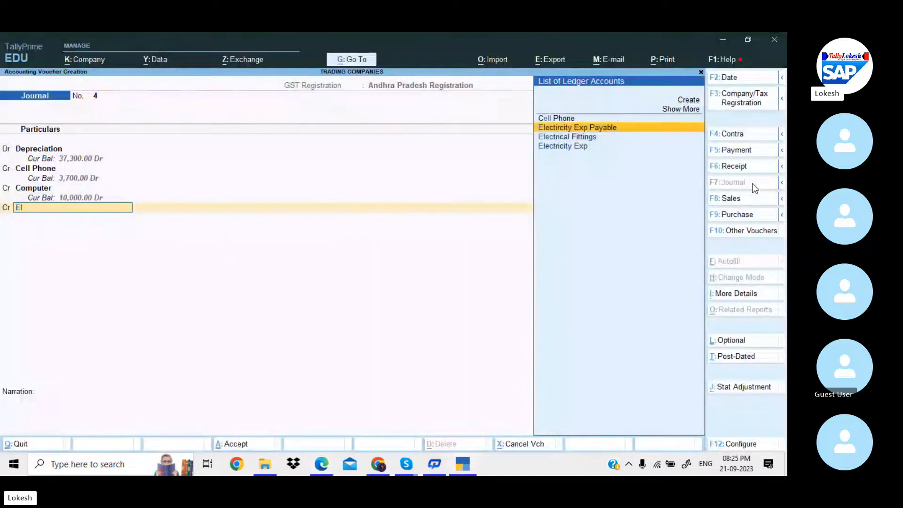
key("Return")
key("alt+Tab")
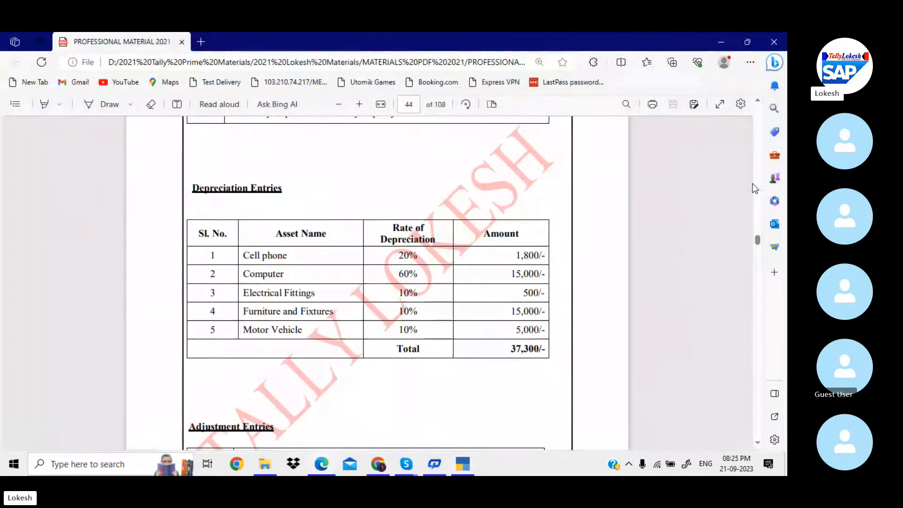
key("alt+Tab")
type("500")
key("Return")
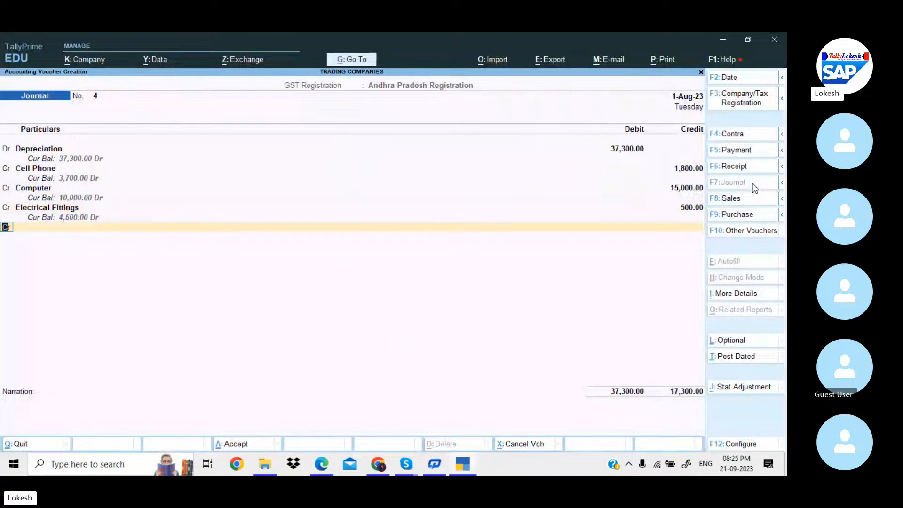
Add Furniture and Fixtures as the fourth credit account and credit it with 15,000 as listed in the PDF
key("Return")
key("alt+Tab")
key("alt+Tab")
type("F")
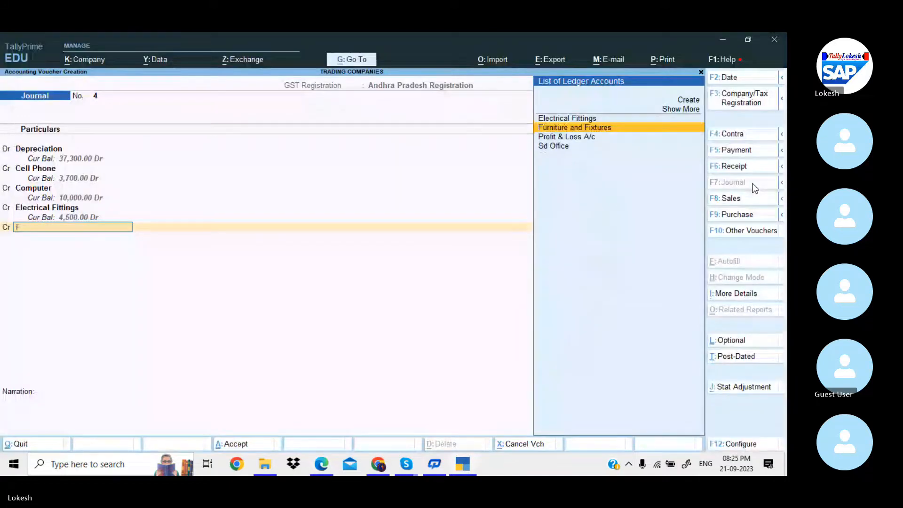
key("Return")
key("alt+Tab")
key("alt+Tab")
type("1")
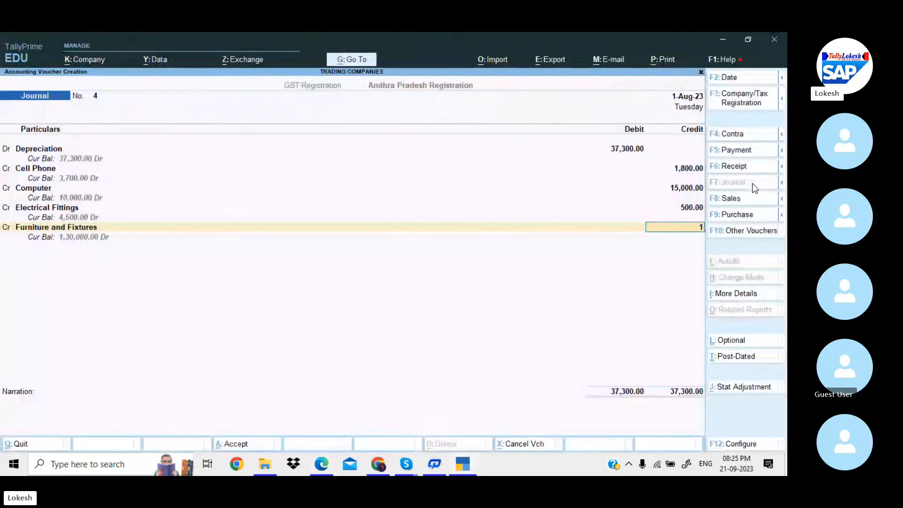
type("5000")
key("Return")
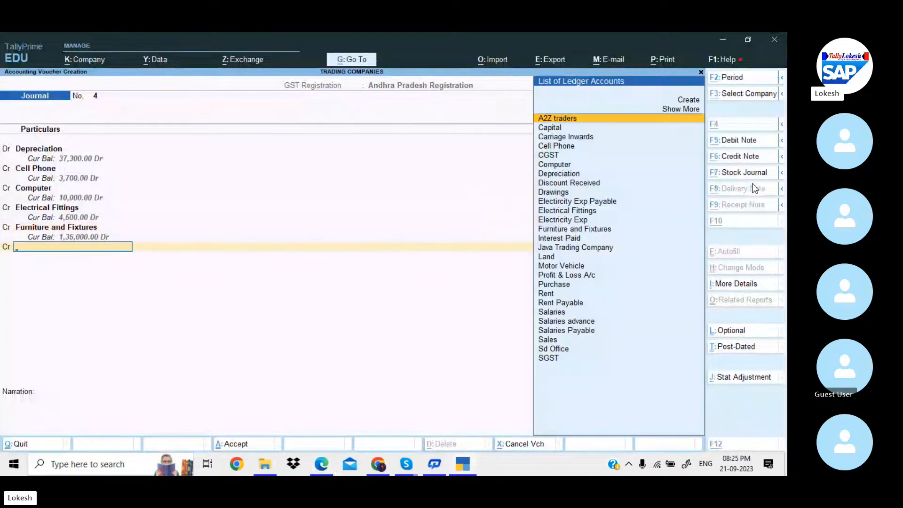
Check the last asset in the PDF, add Motor Vehicle as the fifth credit account and accept its 5,000 credit
key("alt+Tab")
key("alt+Tab")
type("mo")
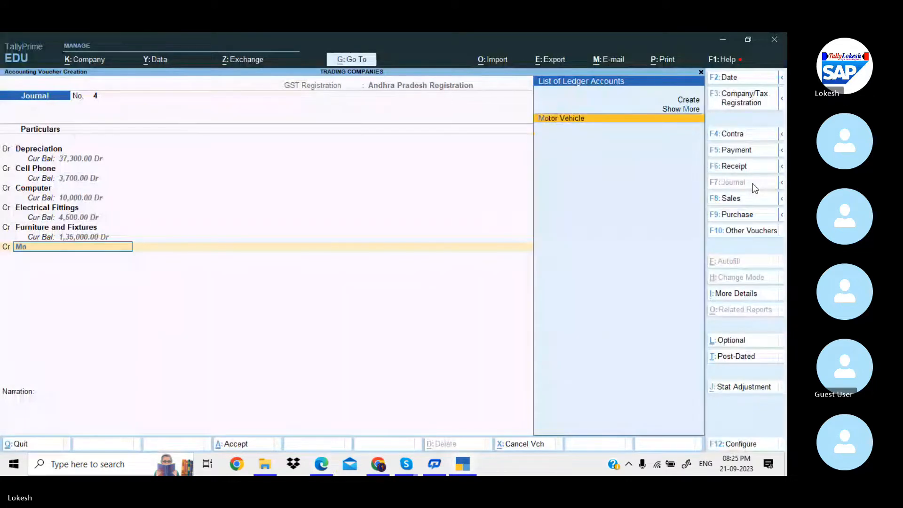
key("Return")
key("Return")
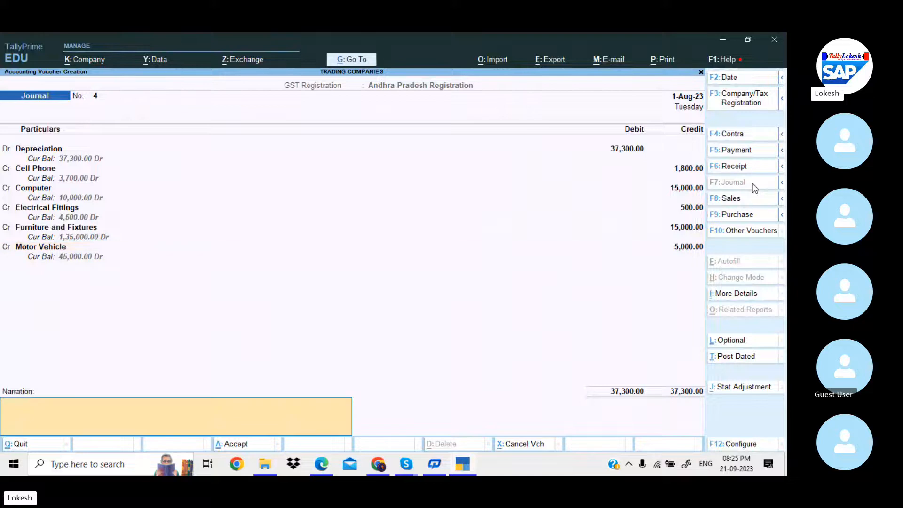
Save the depreciation journal voucher without a narration and check the first adjustment entry in the PDF
key("Return")
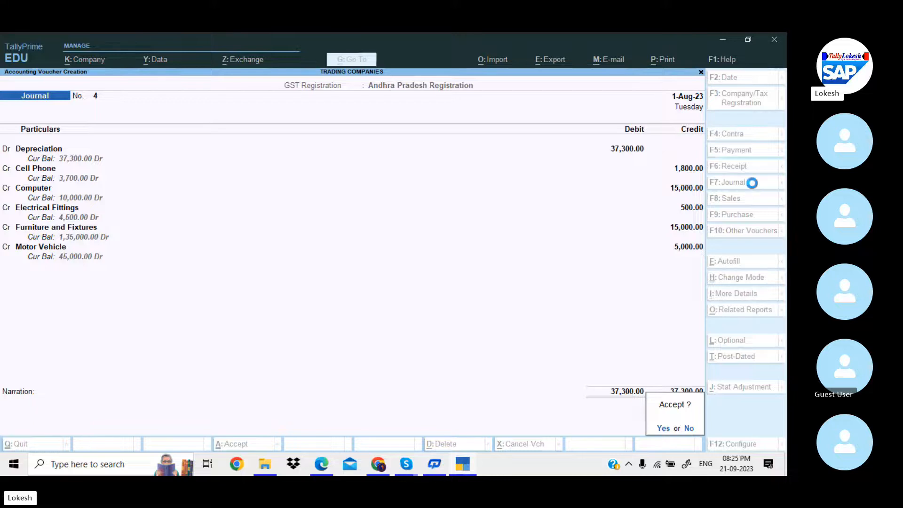
key("Return")
key("alt+Tab")
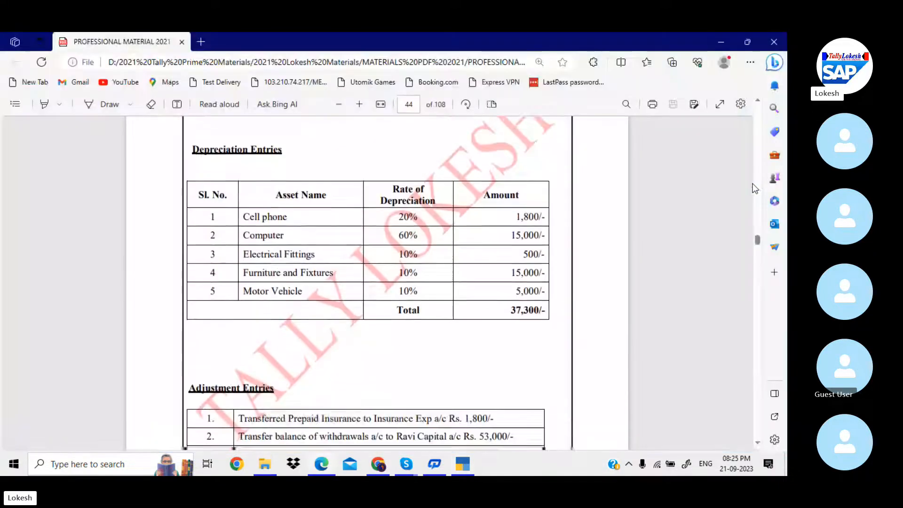
scroll(755, 188, "down", 3)
key("alt+Tab")
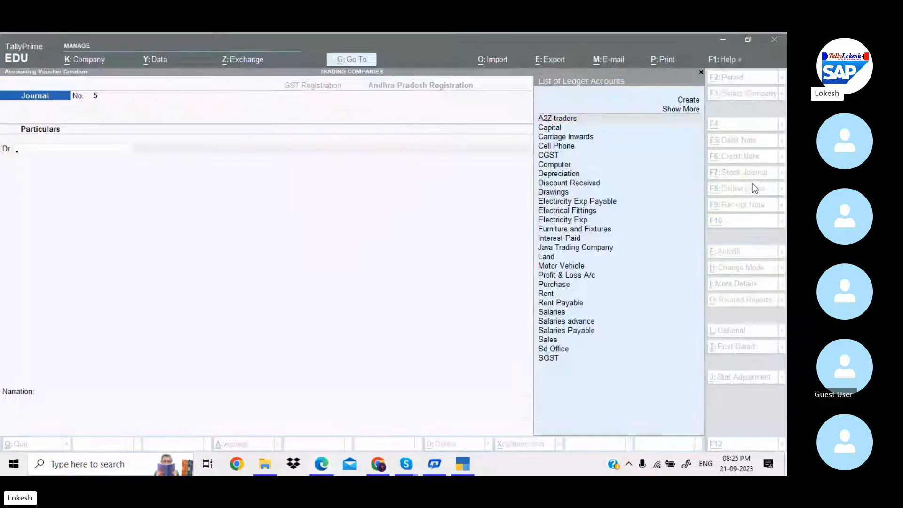
Create an Insurance Exp ledger under Indirect Expenses as the debit account, keeping the other details at their defaults
key("alt+c")
type("Insu")
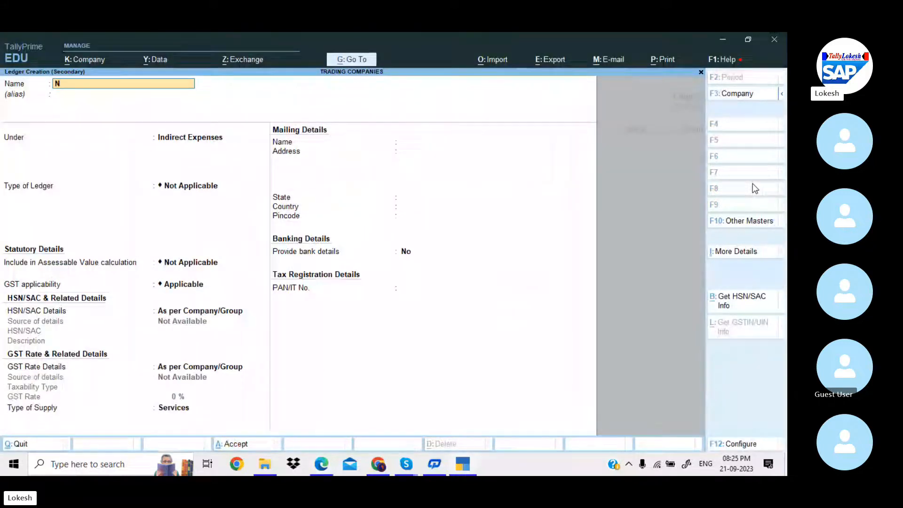
type("rance Exp")
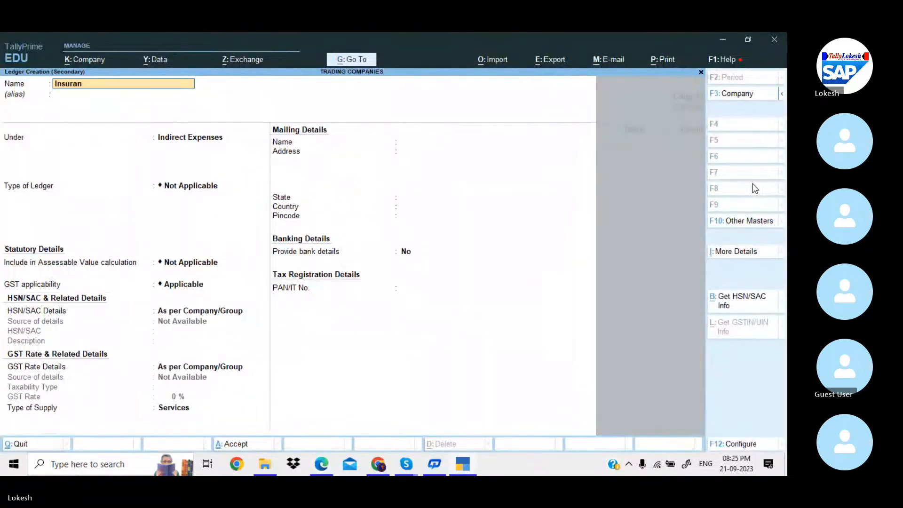
key("Return")
key("Return")
key("Return")
key("Return")
key("Return")
key("Return")
key("Return")
key("Return")
key("Return")
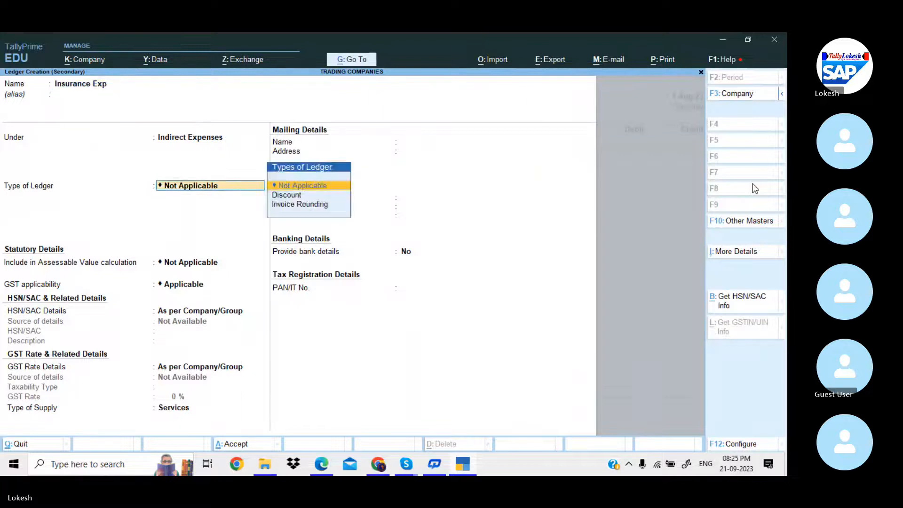
key("Return")
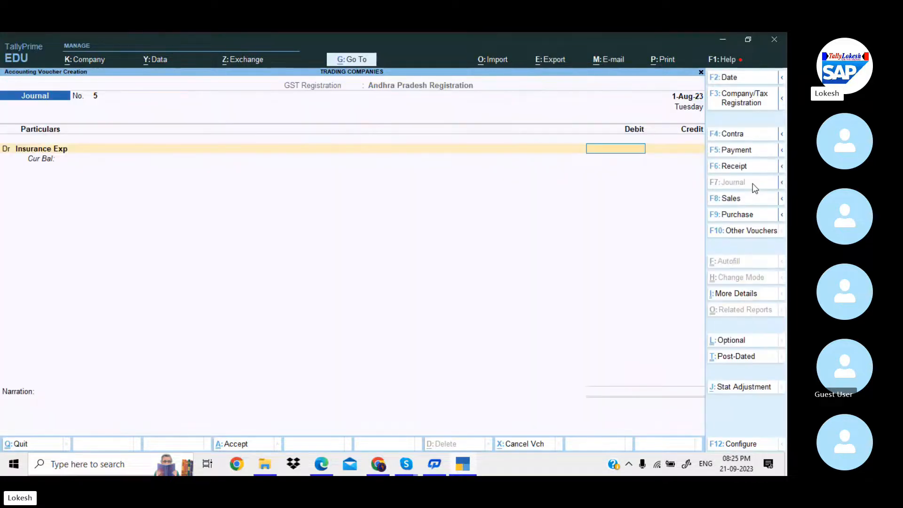
Debit Insurance Exp with 1,800 as given in the PDF's first adjustment entry
key("alt+Tab")
key("alt+Tab")
type("1800")
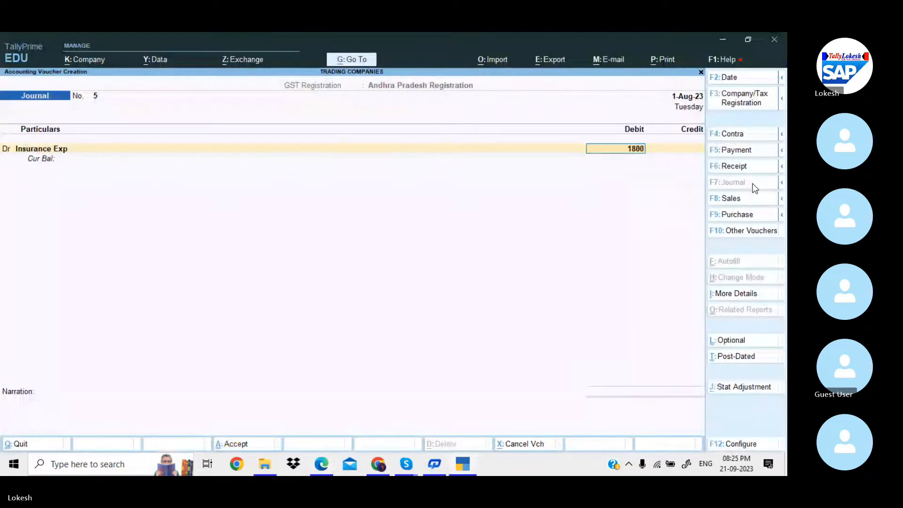
key("Return")
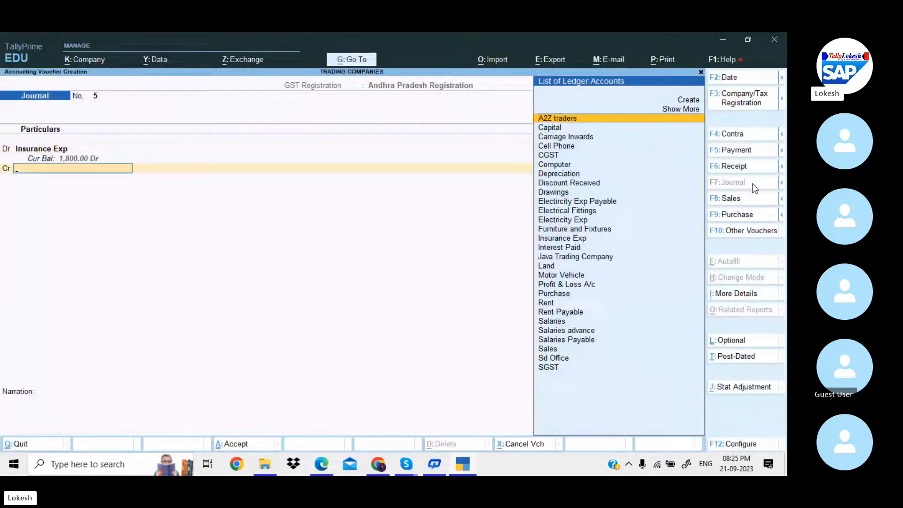
Start a Prepaid Insurance ledger for the credit account and place it under Current Assets with default mailing details
type("Pr")
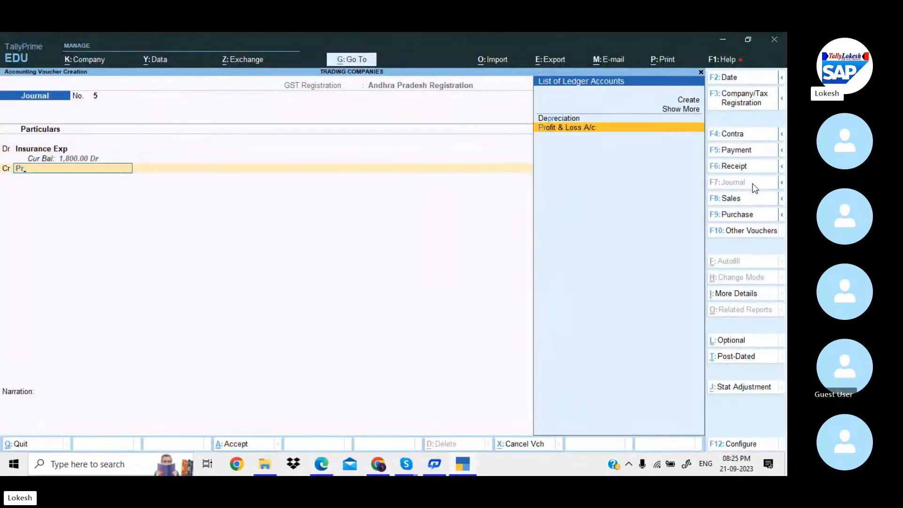
key("alt+c")
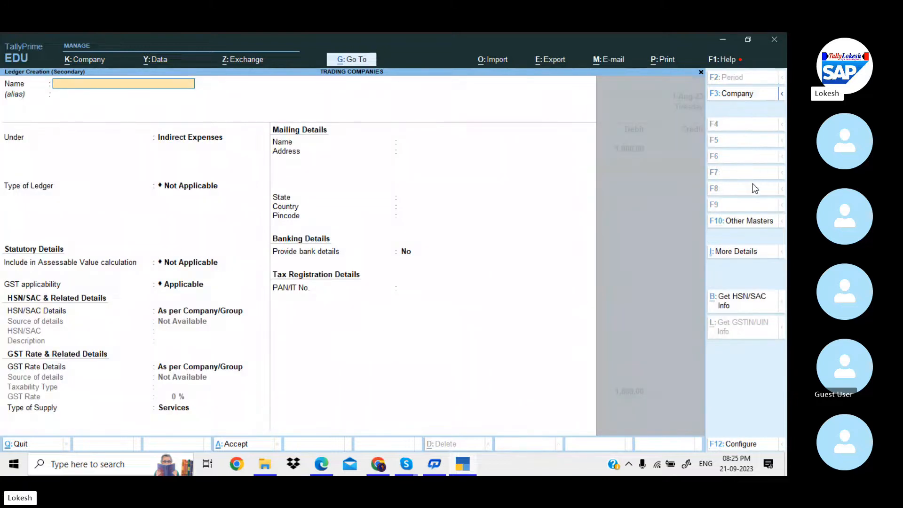
type("Prepaid Insurance")
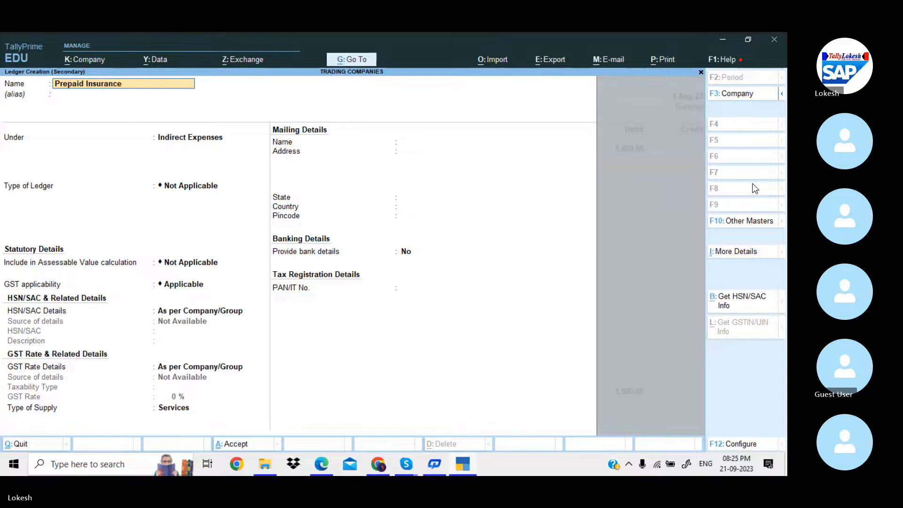
key("Return")
type("Cure")
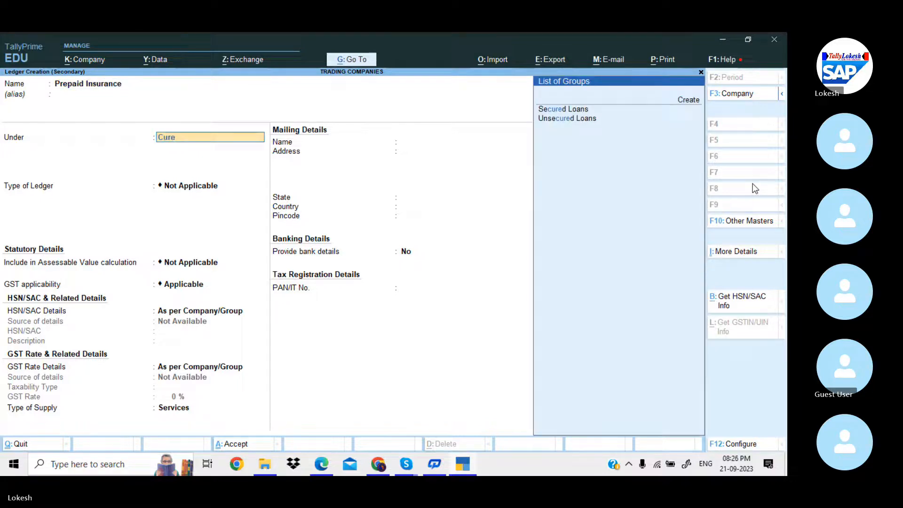
key("BackSpace")
key("Return")
key("Return")
key("Return")
key("Return")
key("Return")
key("Return")
key("Return")
key("Return")
key("Return")
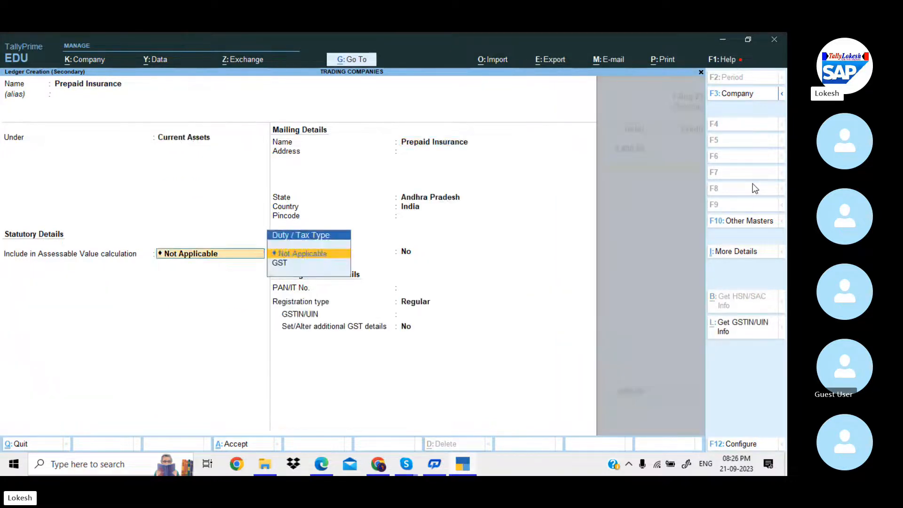
Save the Prepaid Insurance ledger with default tax details and save the journal voucher with its 1,800 credit
key("Return")
key("Return")
key("Return")
key("Return")
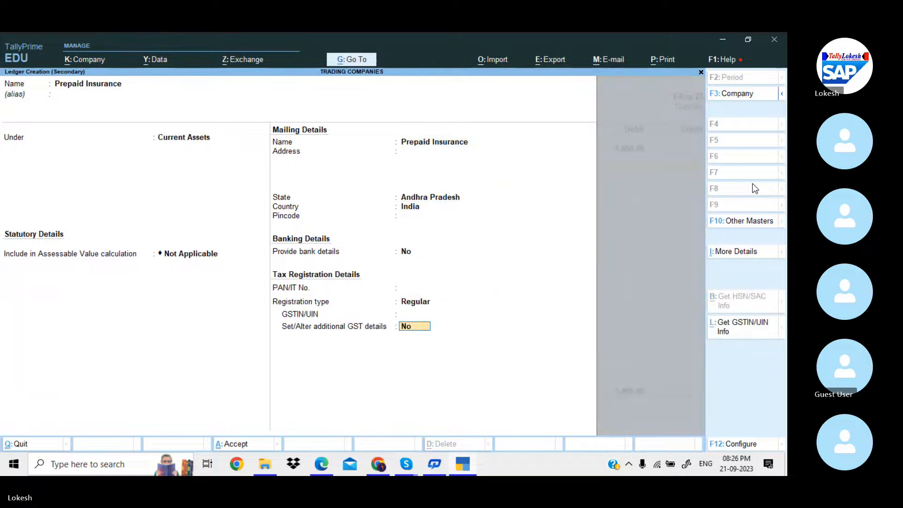
key("Return")
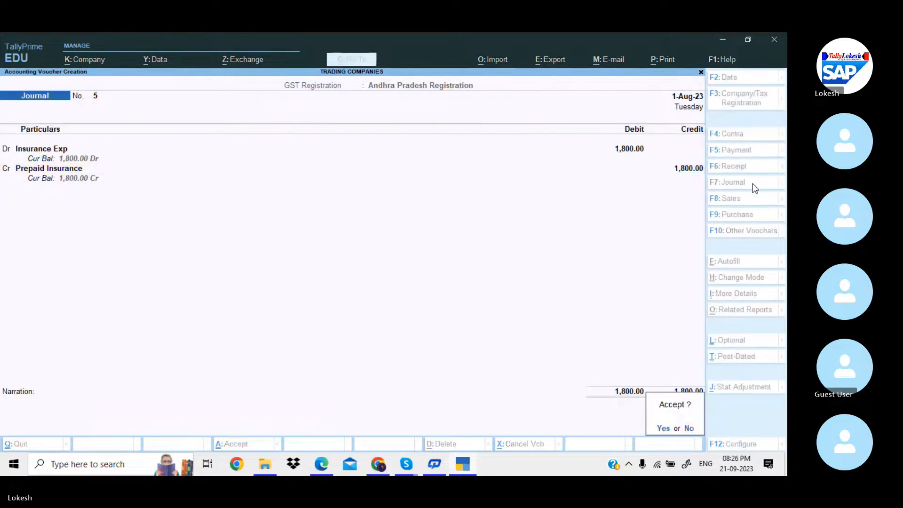
key("Return")
Check the second adjustment entry in the PDF and debit Drawings with 53,000 in the new journal voucher
key("alt+Tab")
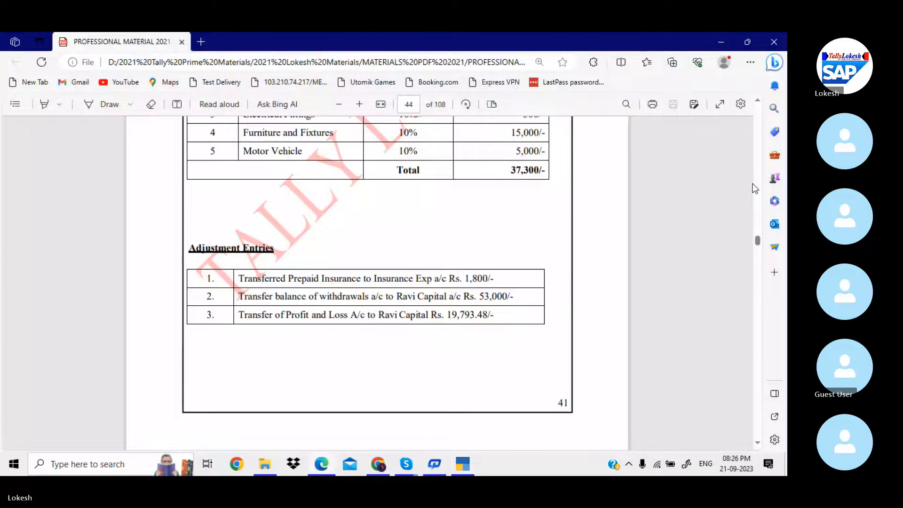
scroll(752, 184, "down", 2)
key("alt+Tab")
type("Dr")
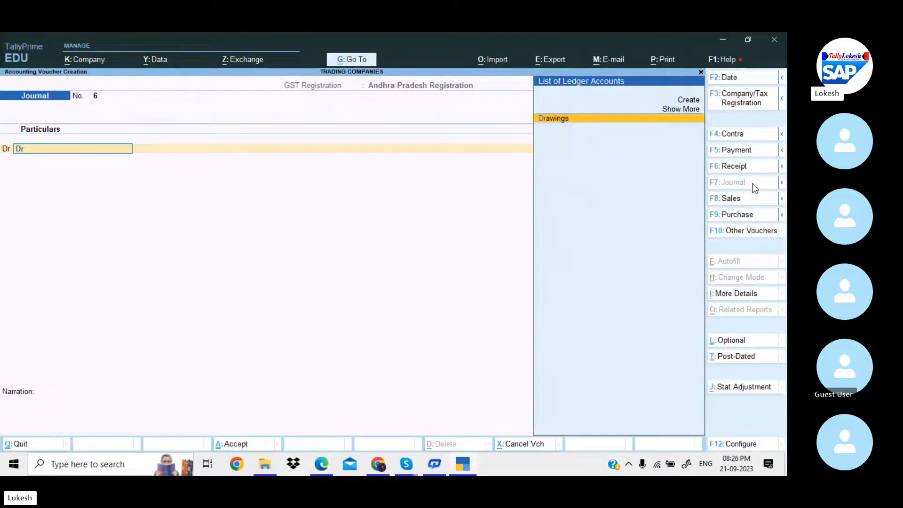
key("Return")
key("alt+Tab")
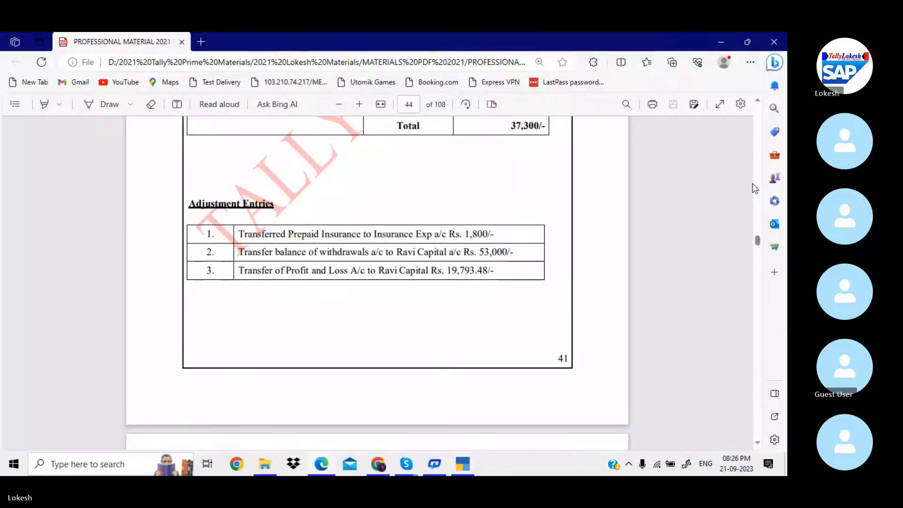
key("alt+Tab")
type("53000")
key("Return")
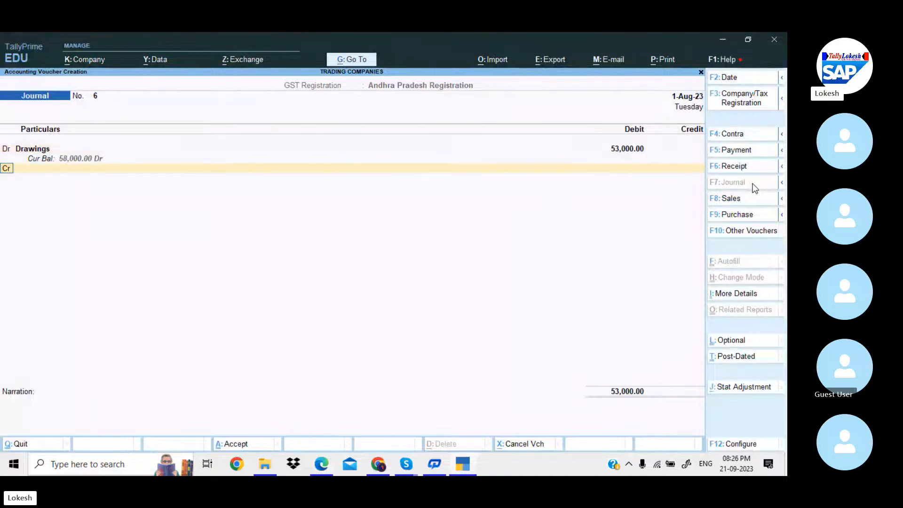
Credit Capital with 53,000 and save the withdrawals transfer voucher without a narration
key("Return")
type("Ca")
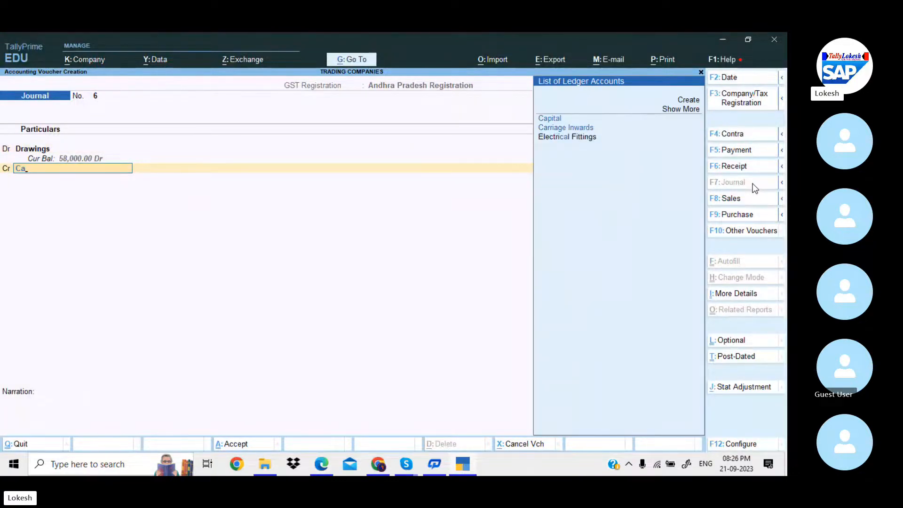
key("Down")
key("Return")
key("Return")
key("Return")
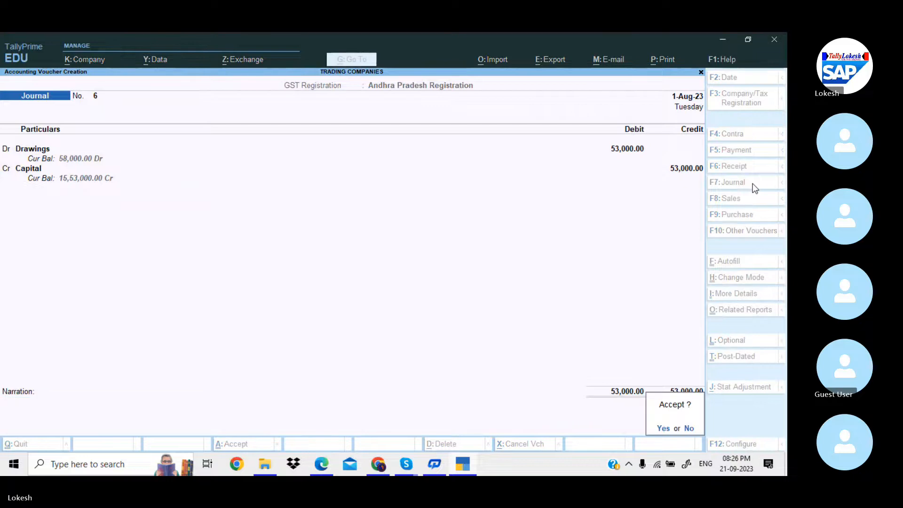
key("Return")
Check the third adjustment entry in the PDF and debit Profit & Loss A/c with 46,445 in the new voucher
key("alt+Tab")
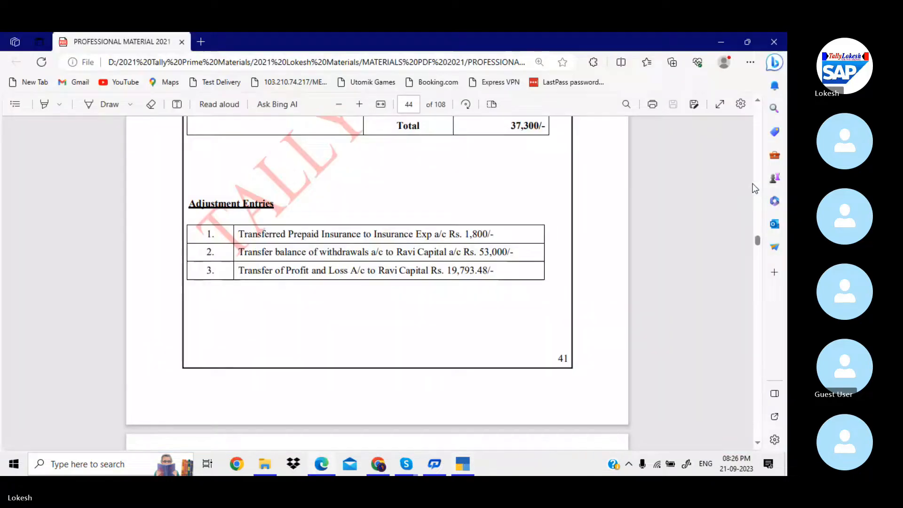
key("alt+Tab")
type("Pr")
key("Down")
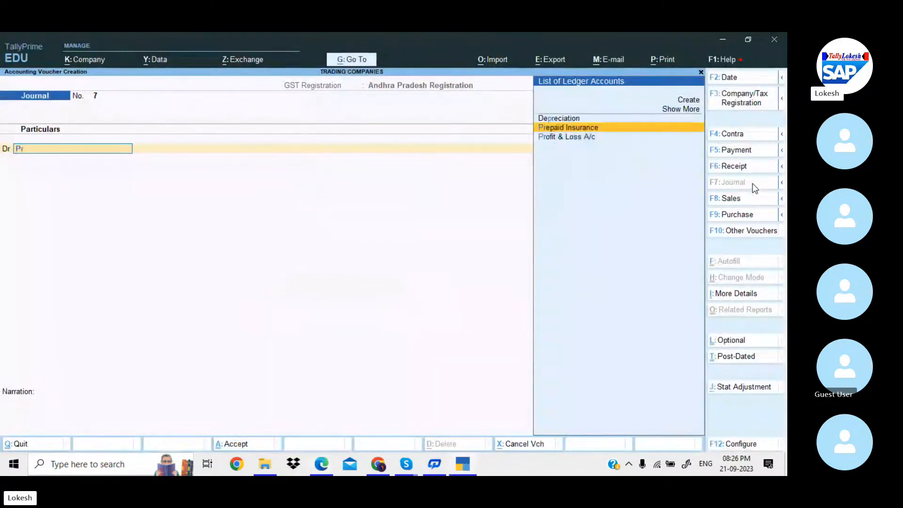
key("Down")
key("Return")
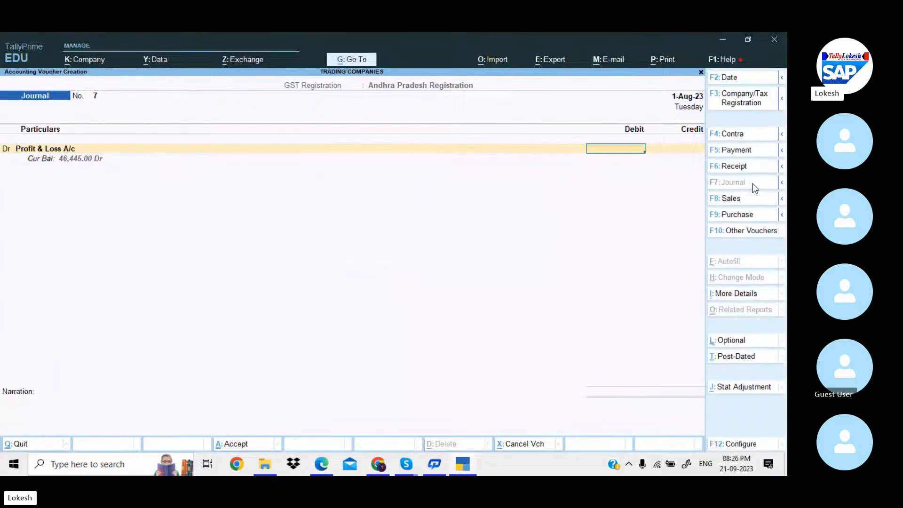
key("BackSpace")
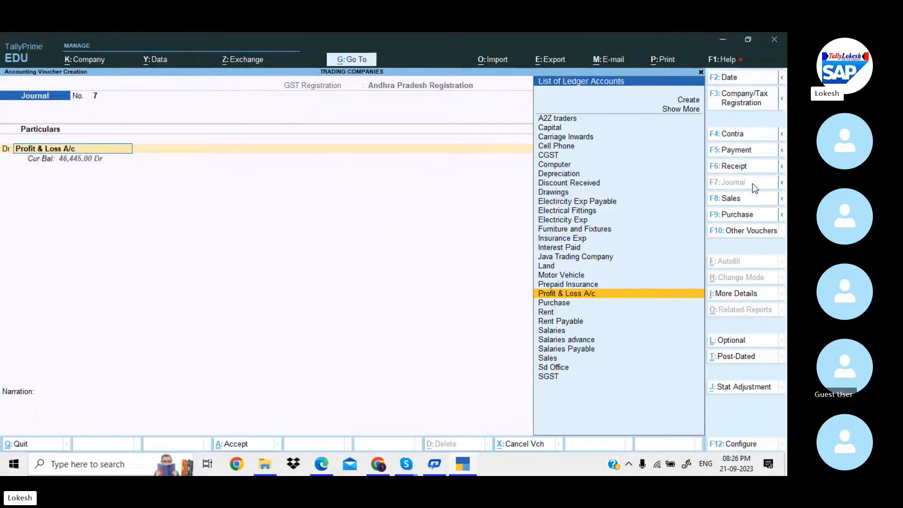
key("Return")
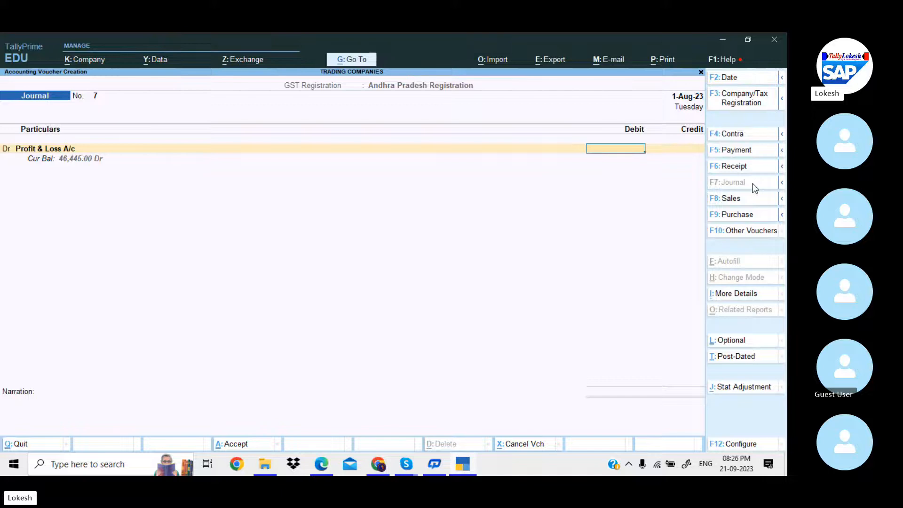
type("46445")
key("Return")
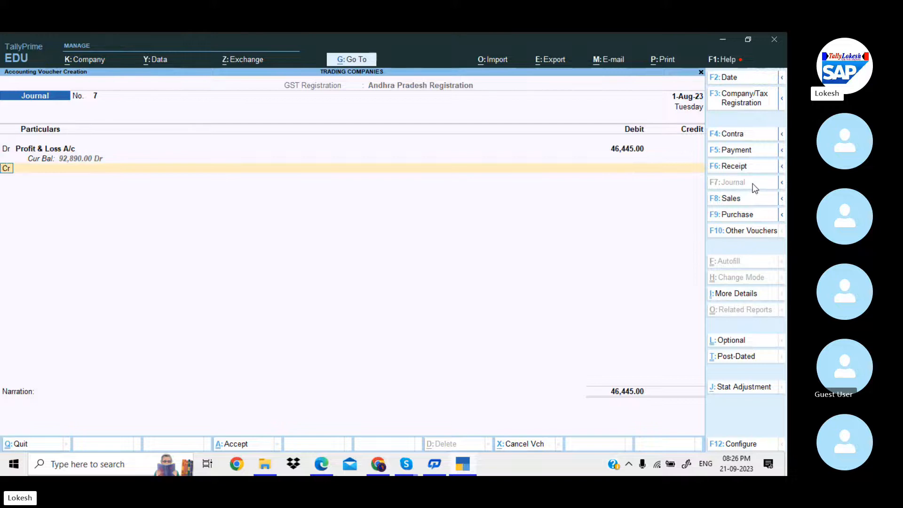
Credit Capital with 46,445 and save the profit and loss transfer voucher without a narration
key("Return")
type("C")
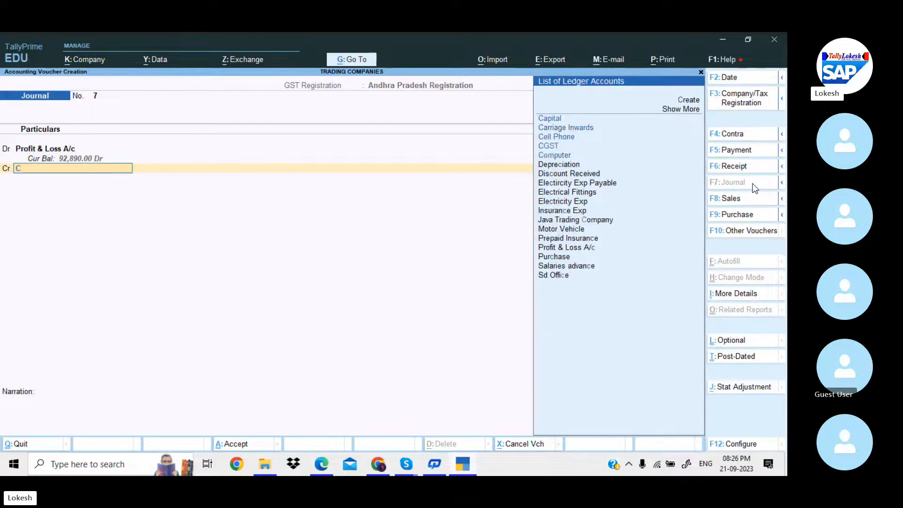
type("a")
key("Return")
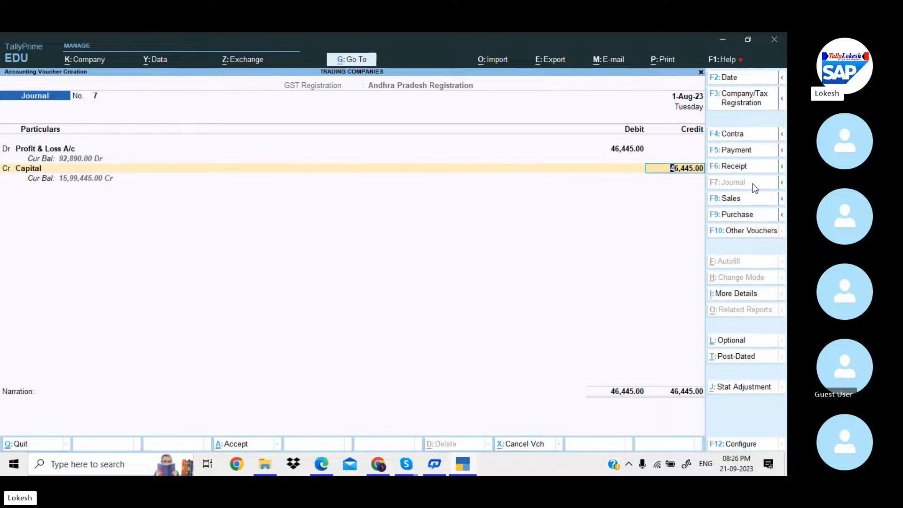
key("Return")
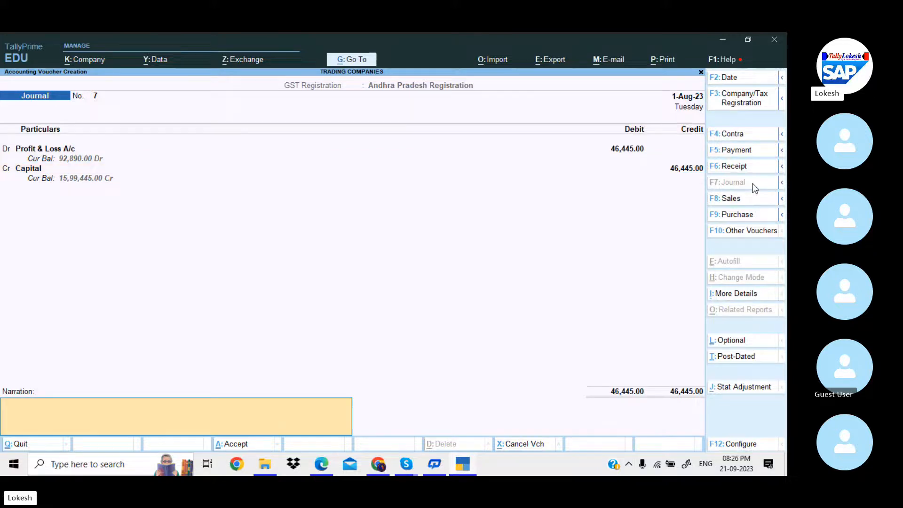
key("Return")
key("Return")
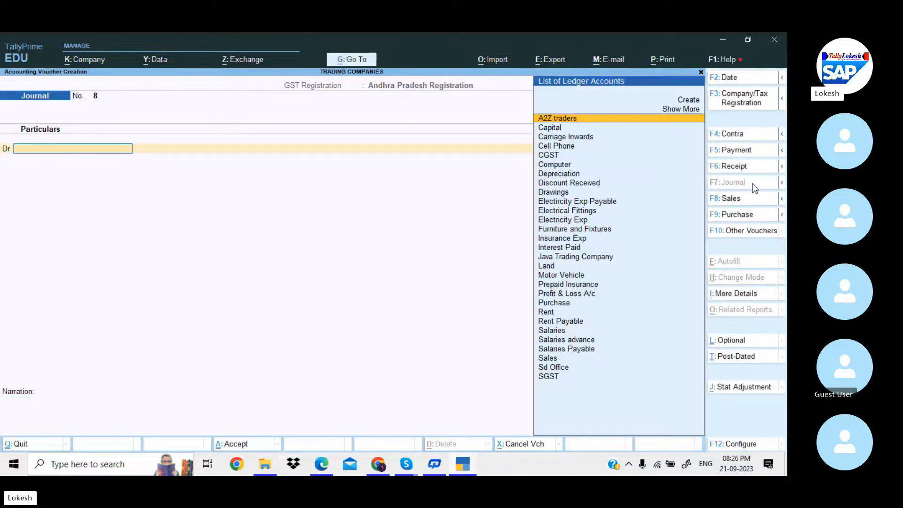
Leave voucher entry and examine the Balance Sheet in detailed form
key("Escape")
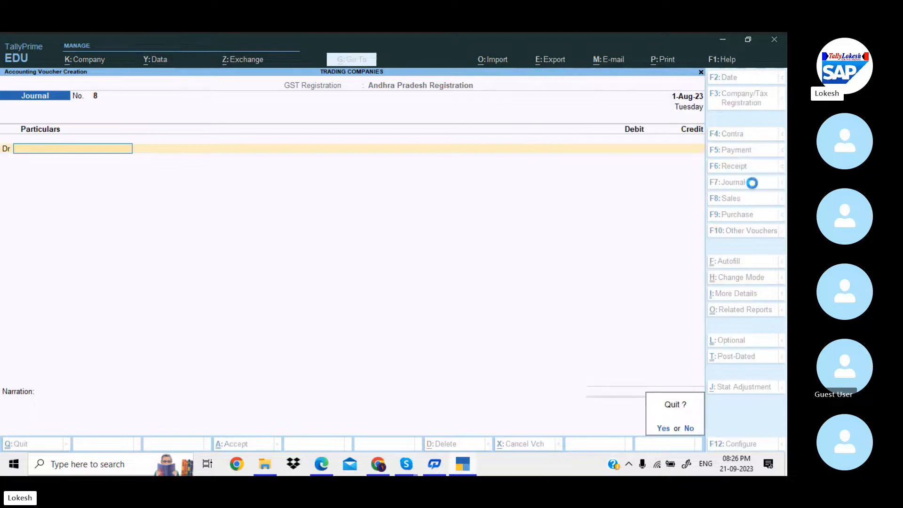
key("Return")
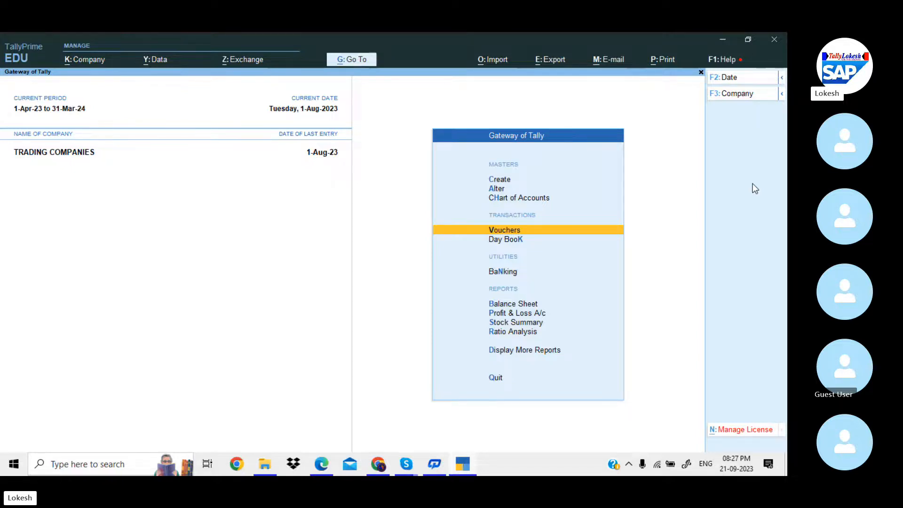
key("Down")
key("Down")
key("Down")
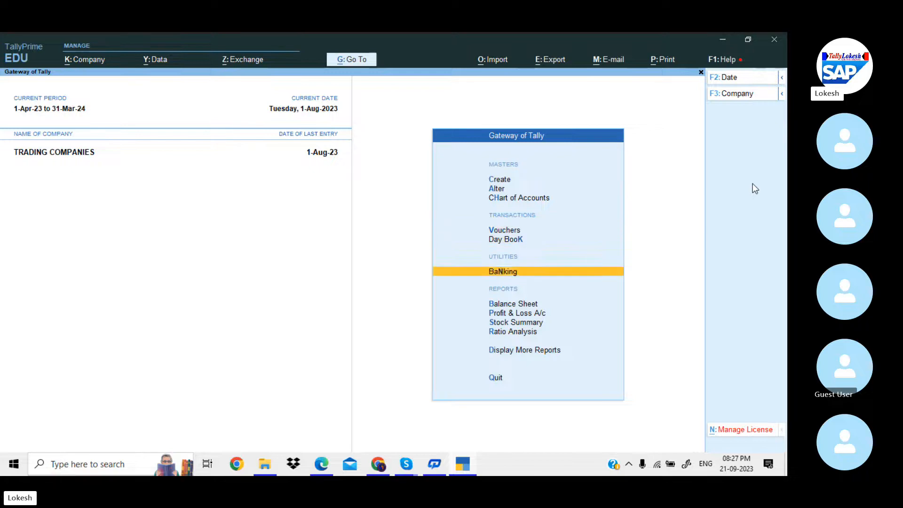
key("Return")
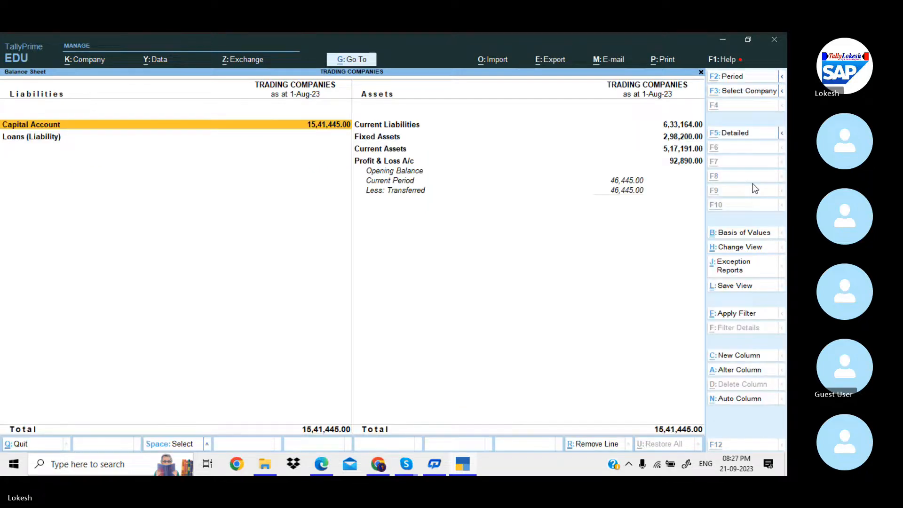
key("alt+F5")
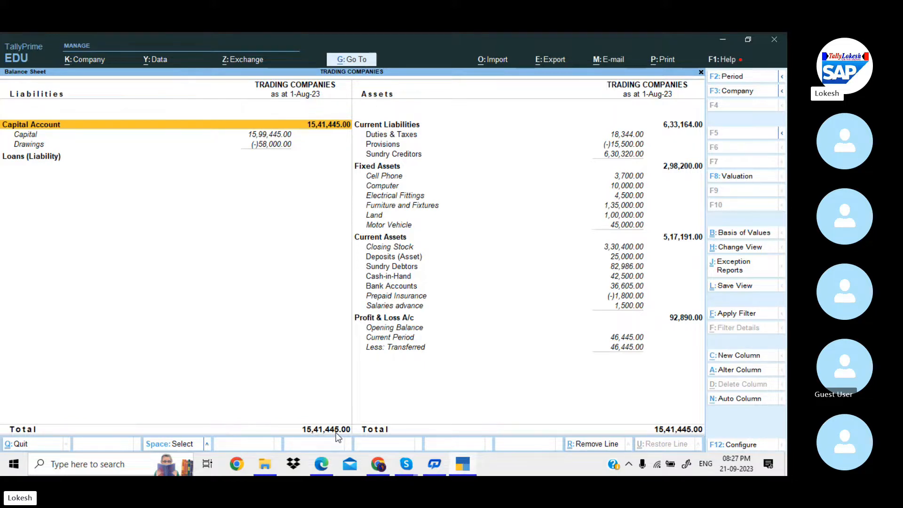
key("Escape")
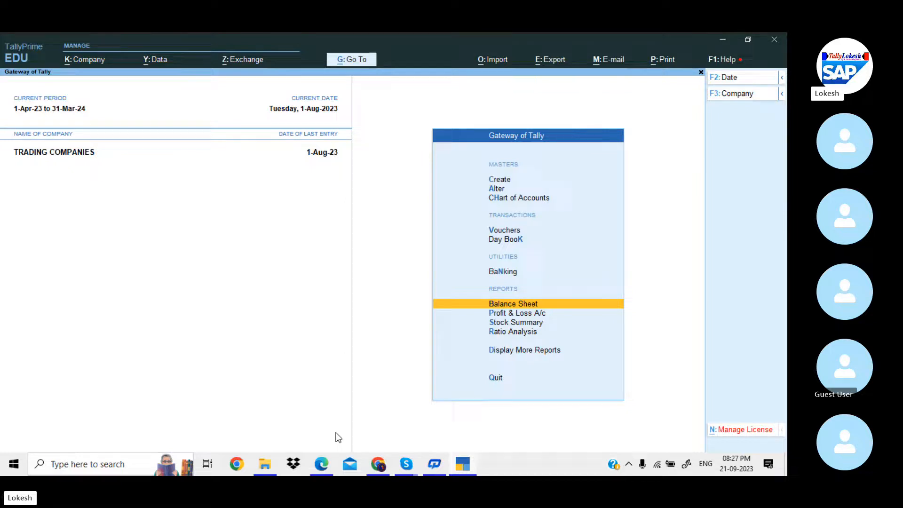
Split the TRADING COMPANIES data from 1-Apr-24 into two separate companies
left_click(164, 61)
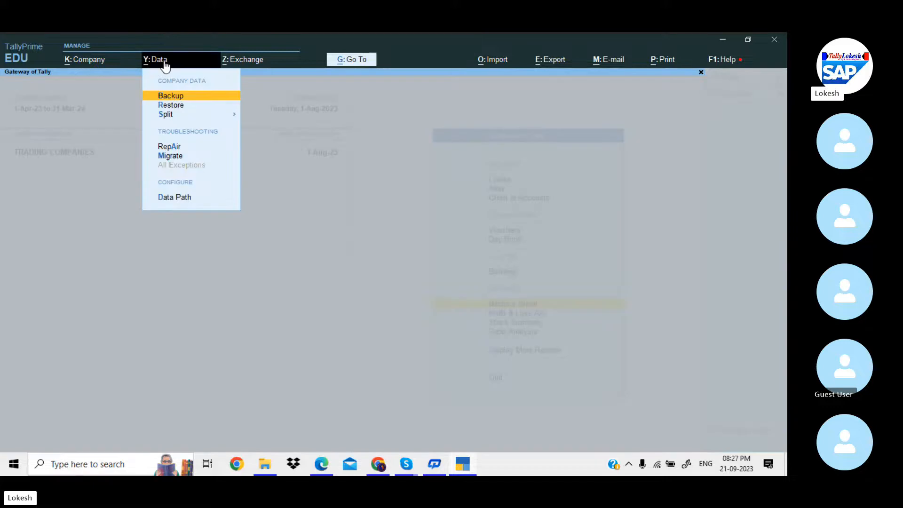
left_click(184, 115)
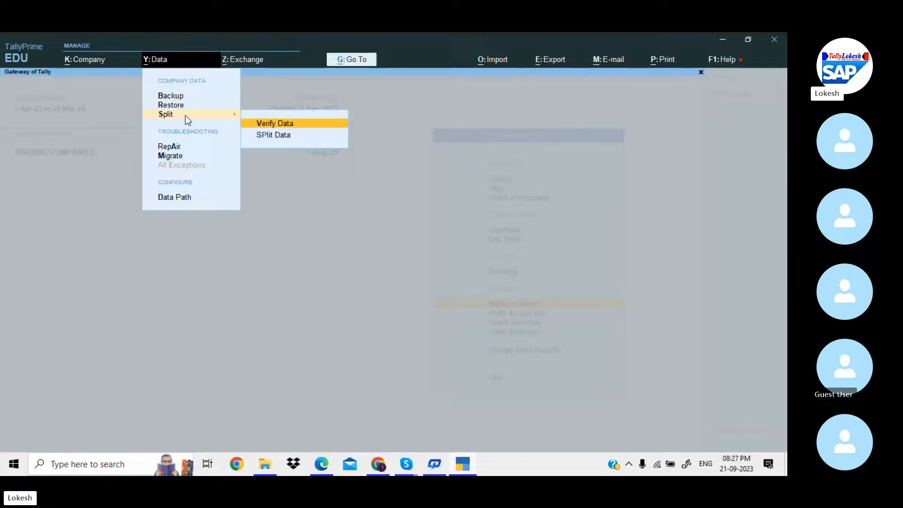
left_click(273, 137)
key("Return")
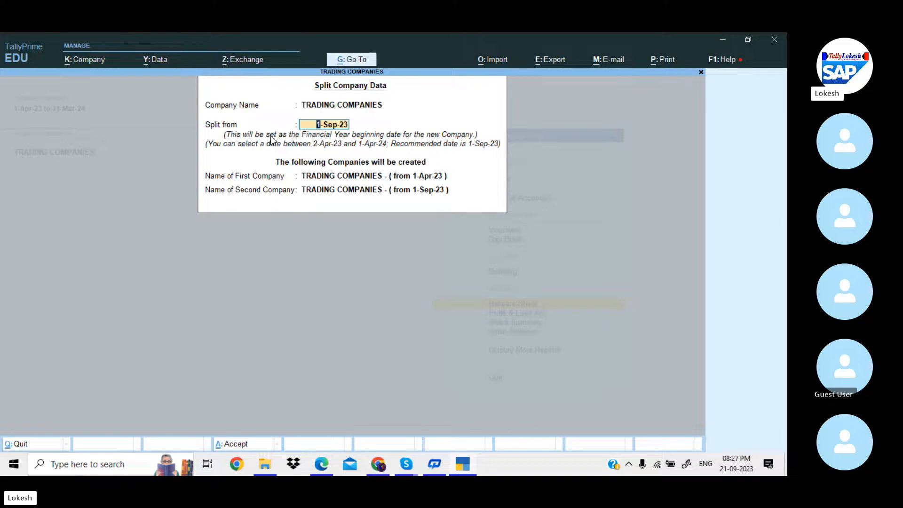
type("1-4-24")
key("Return")
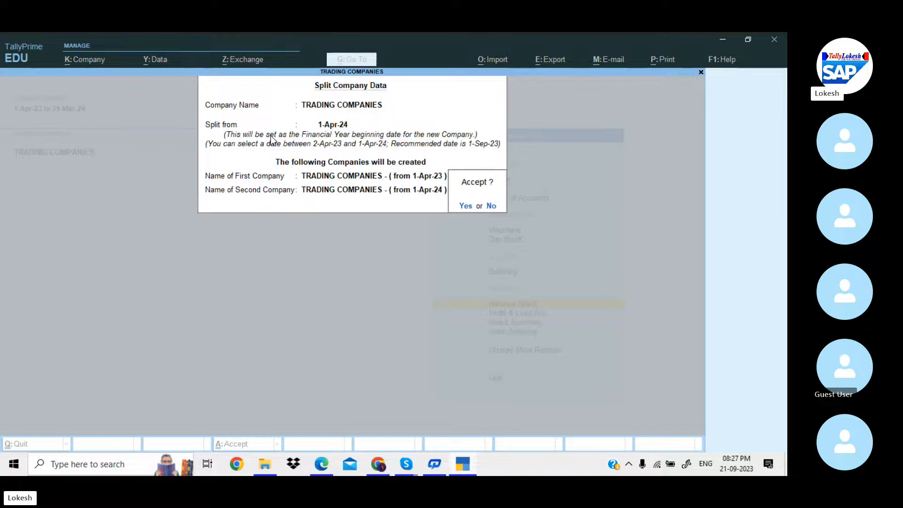
key("Return")
key("Return")
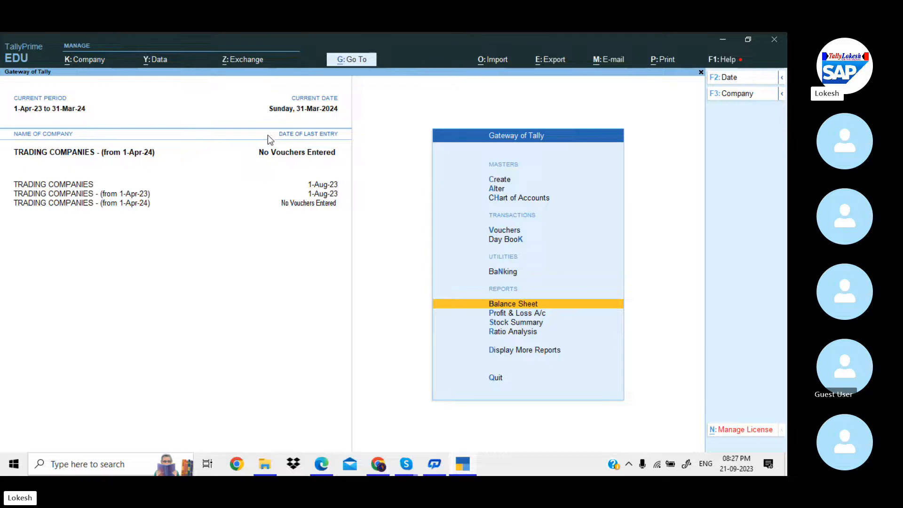
Delete the split company TRADING COMPANIES - (from 1-Apr-23)
left_click(100, 59)
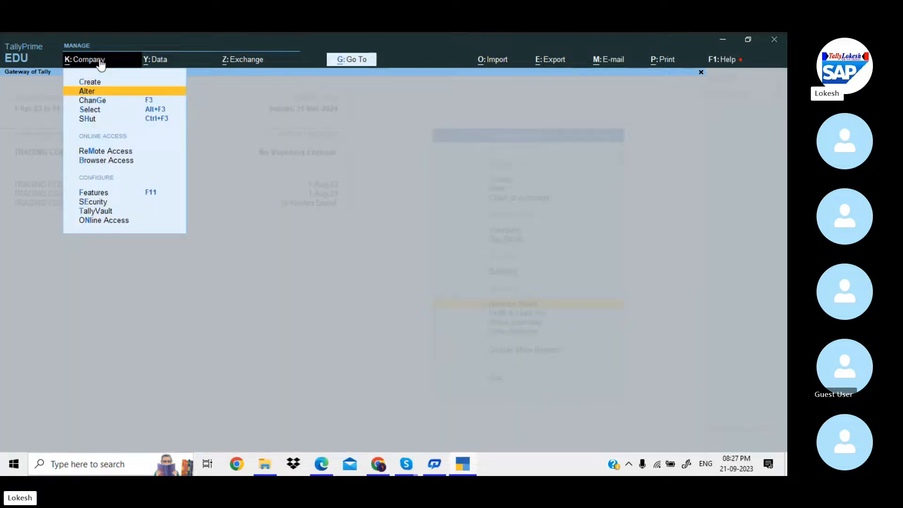
key("Return")
key("Up")
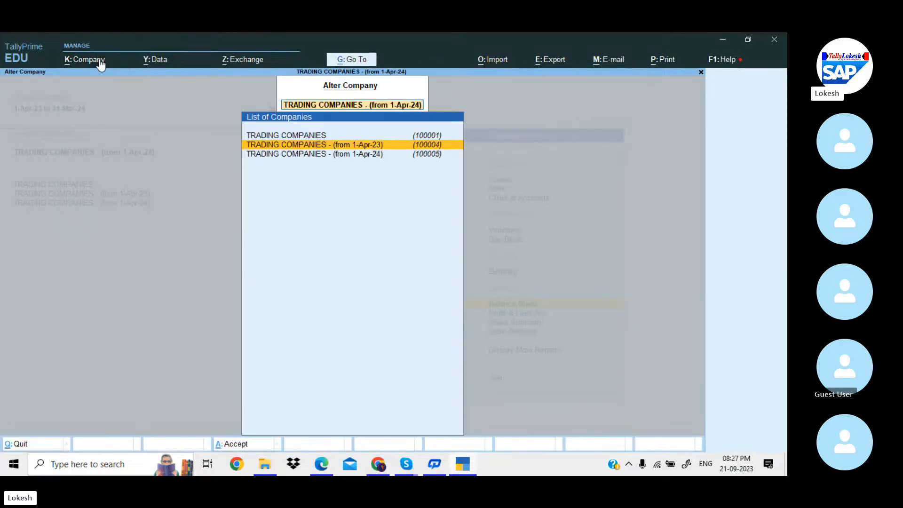
key("Return")
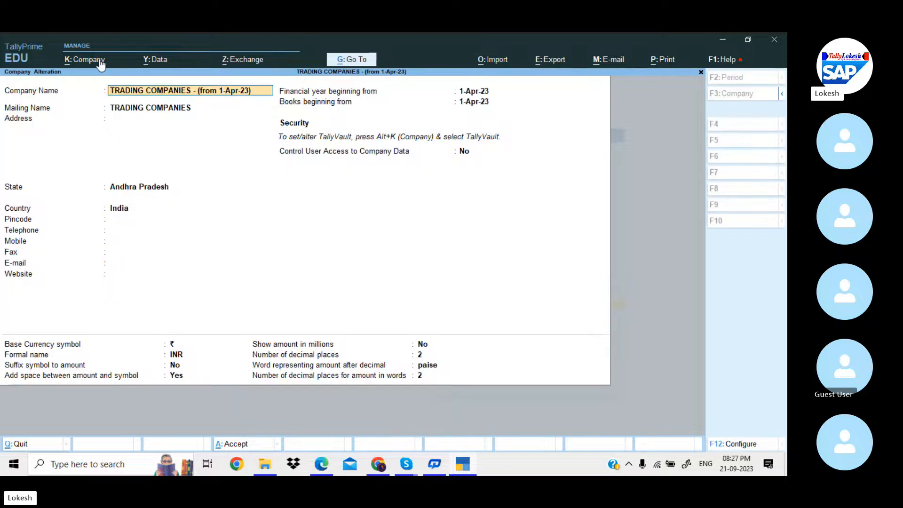
key("alt+d")
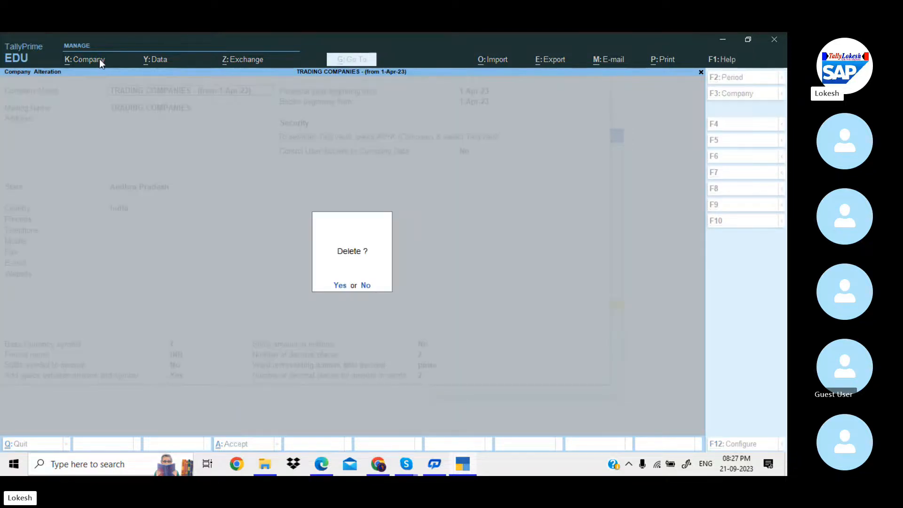
key("y")
key("y")
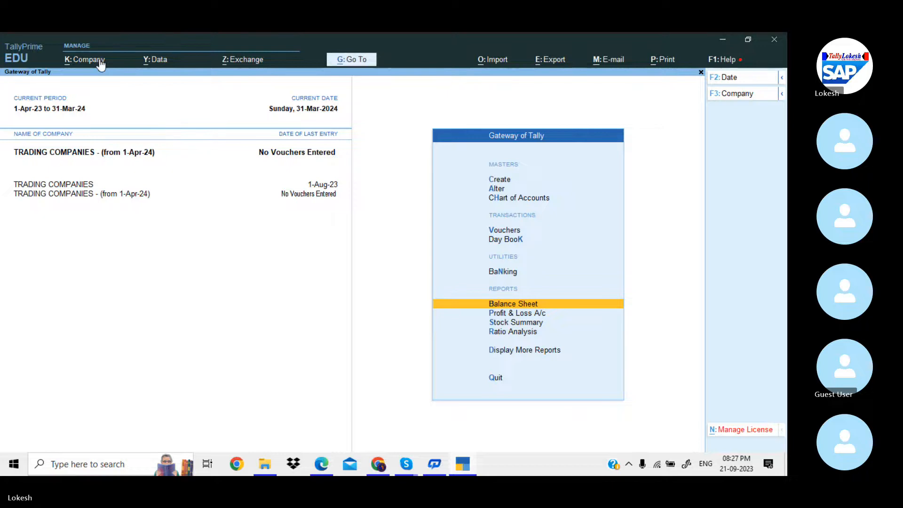
Rename the original TRADING COMPANIES company as TRADING COMPANIES (23-24) and save it
left_click(100, 60)
key("Return")
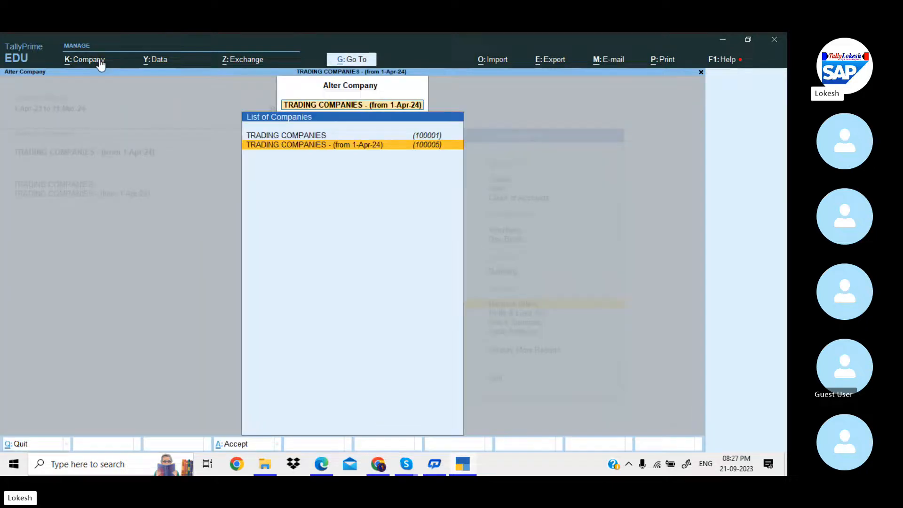
key("Up")
key("Return")
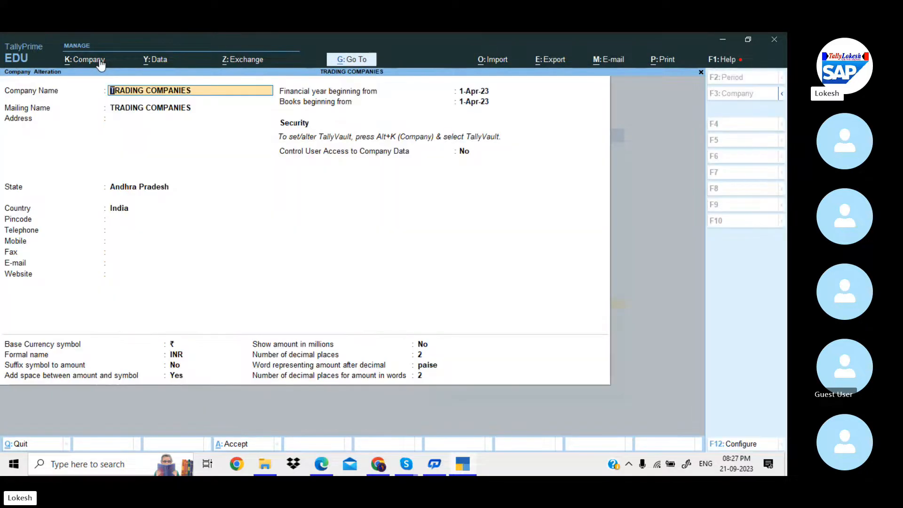
key("ctrl+Right")
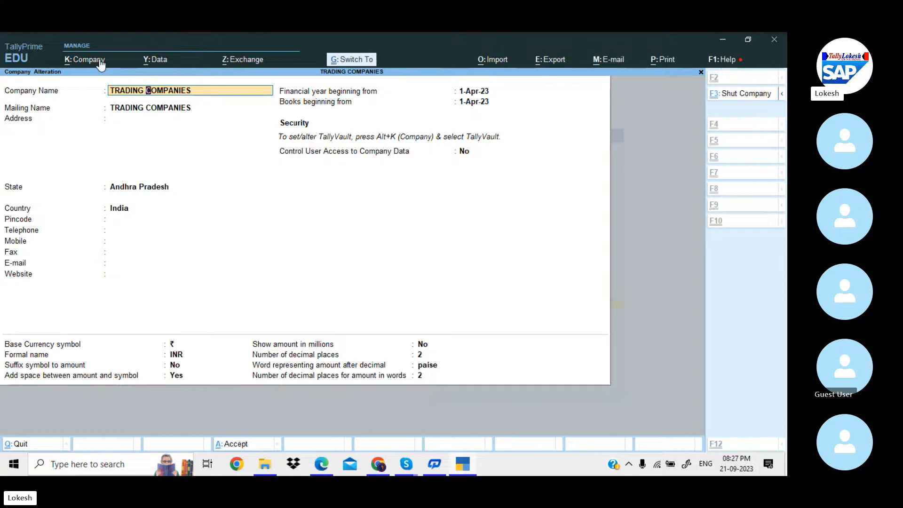
key("ctrl+Right")
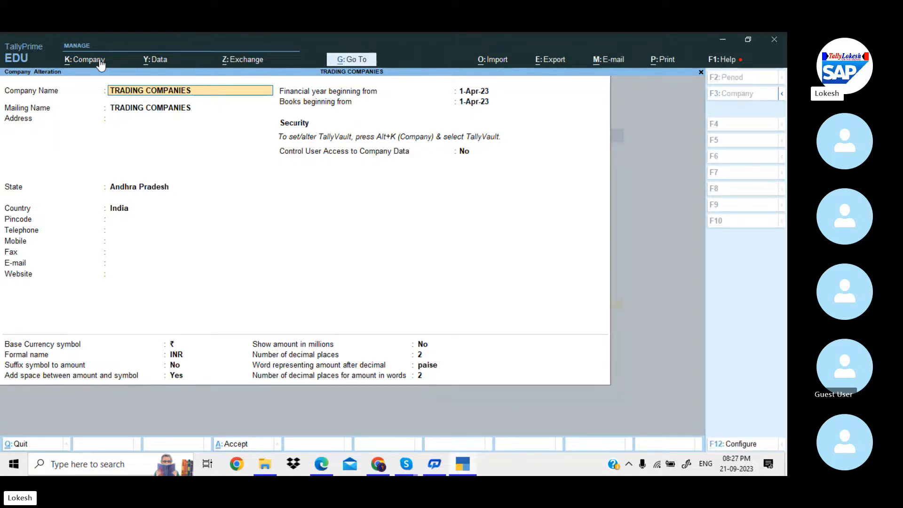
type("(23-24")
key("Return")
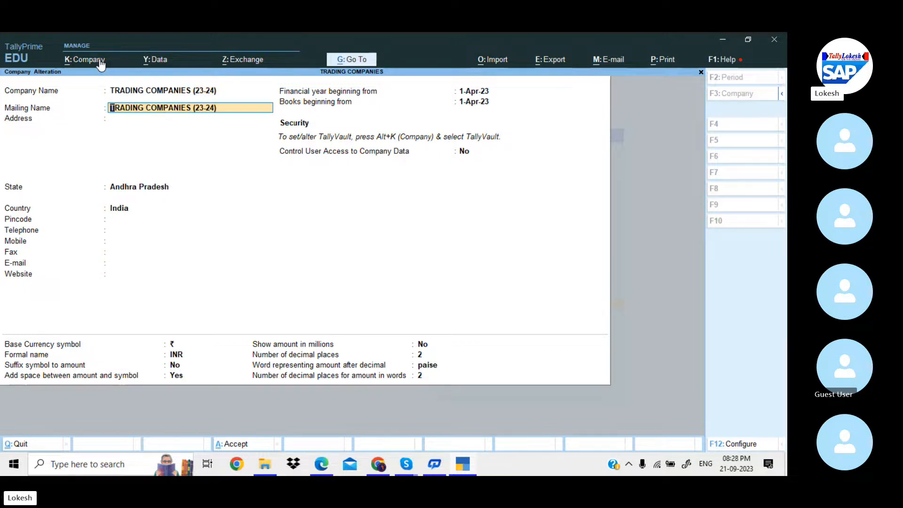
key("ctrl+a")
Rename the company starting from 1-Apr-24 as TRADING COMPANIES (24-25) and save it
key("Down")
key("Return")
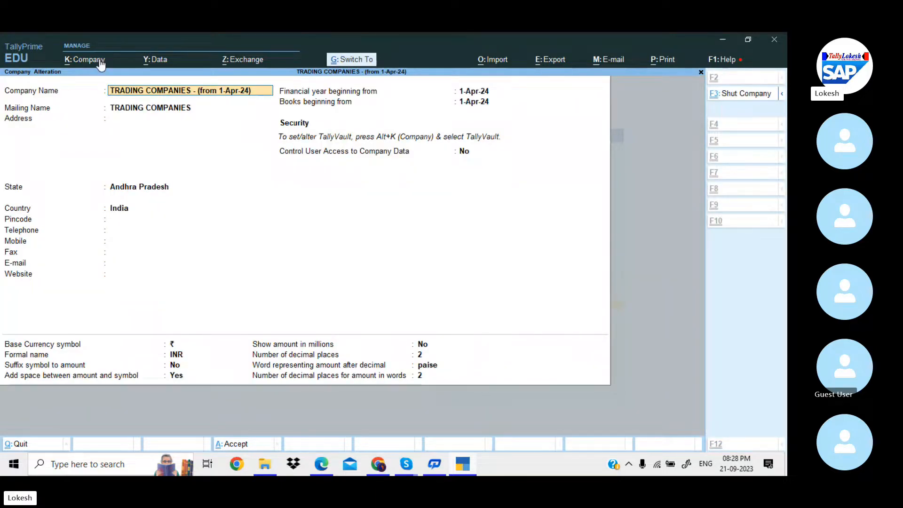
key("BackSpace")
key("BackSpace")
key("BackSpace")
key("BackSpace")
key("BackSpace")
key("BackSpace")
key("BackSpace")
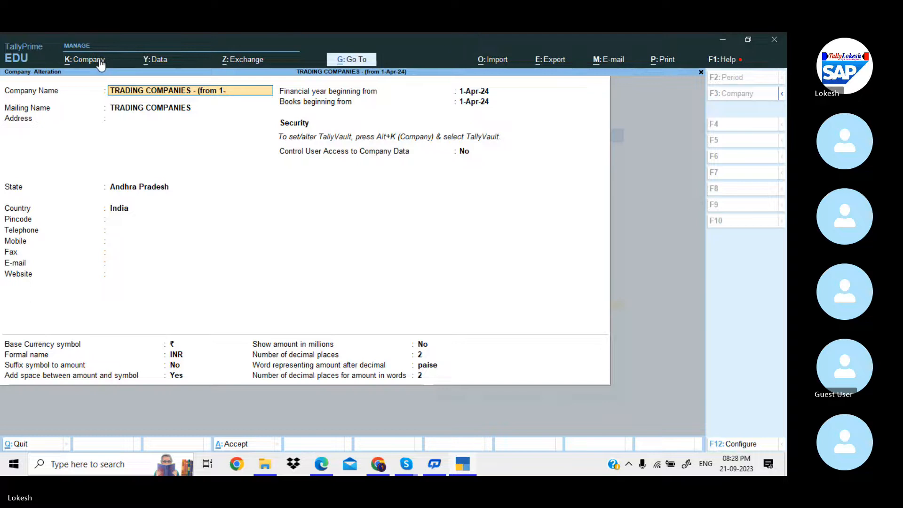
key("BackSpace")
key("BackSpace")
key("BackSpace")
key("BackSpace")
key("BackSpace")
key("BackSpace")
key("BackSpace")
key("BackSpace")
type("(24-")
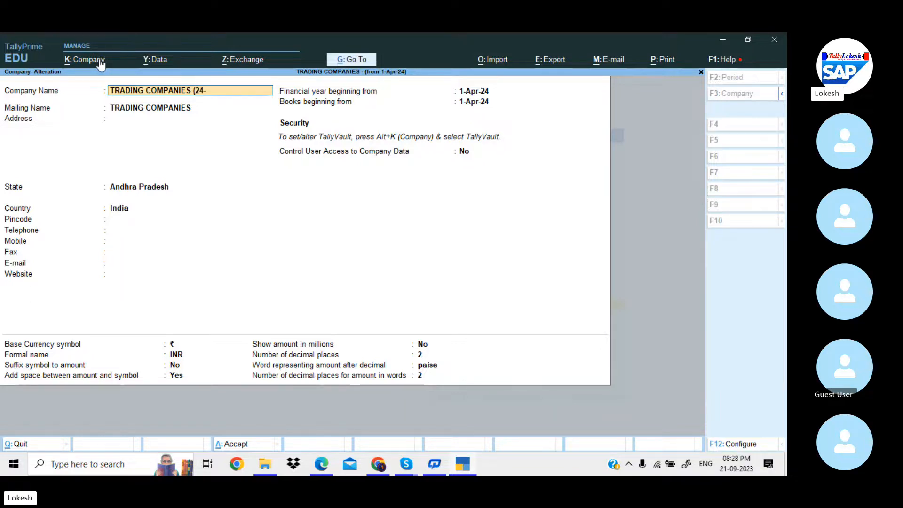
type("25")
key("Return")
key("ctrl+a")
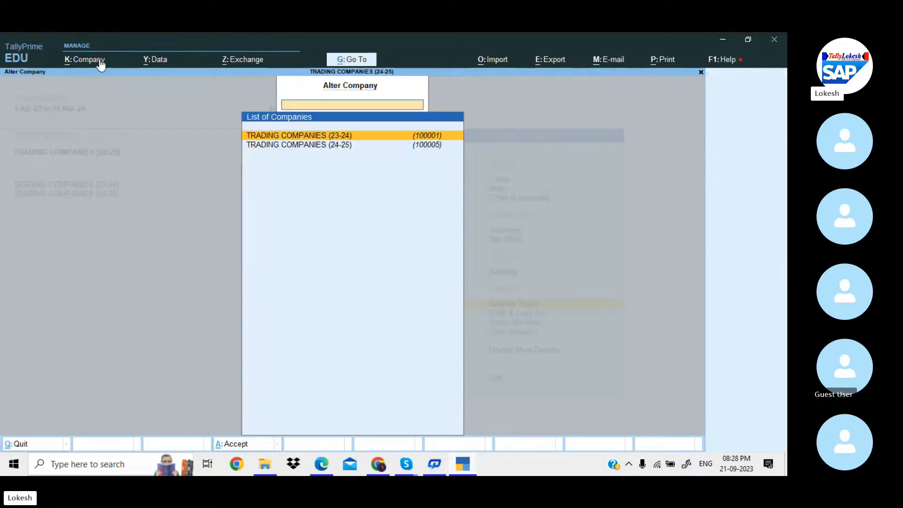
key("Escape")
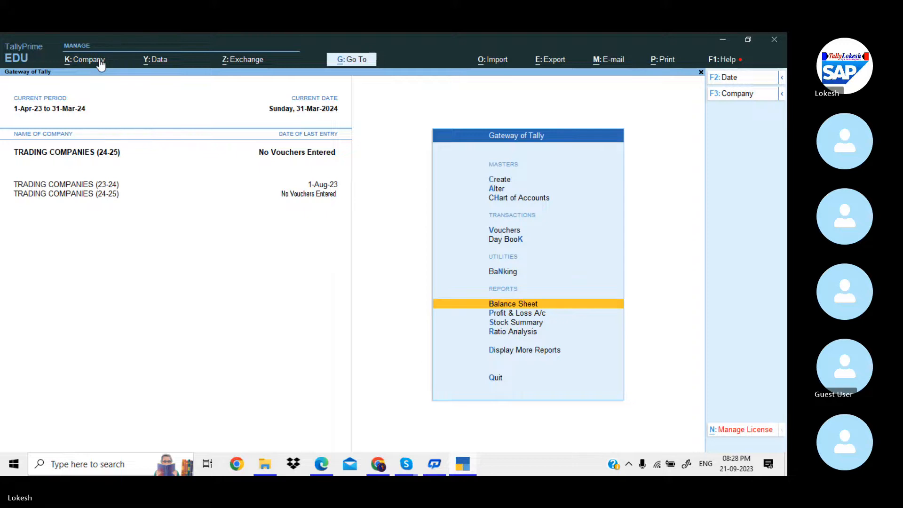
Review the company features of TRADING COMPANIES (24-25), including the invoice quantity column option, and leave without saving
left_click(99, 60)
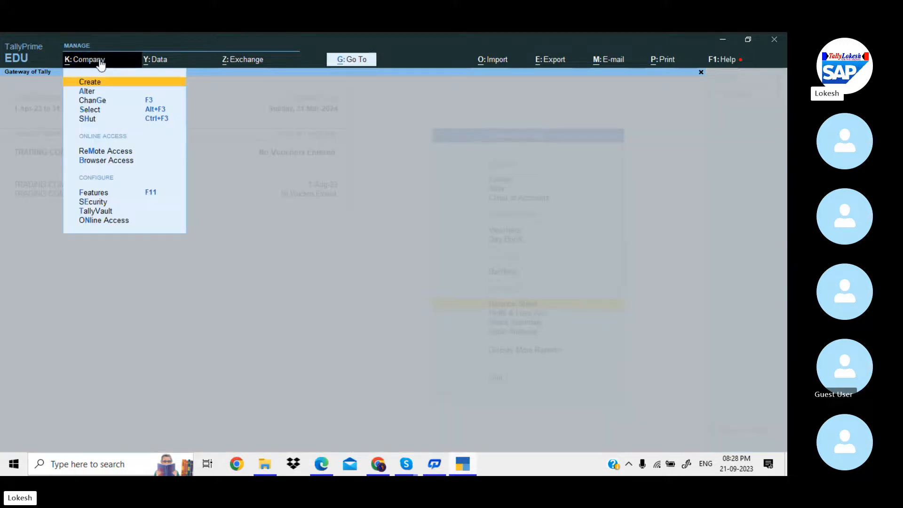
left_click(130, 194)
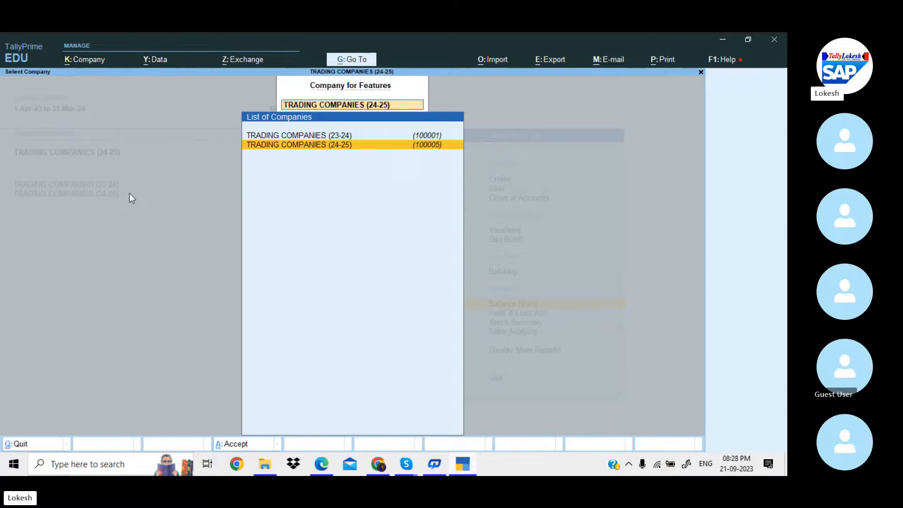
key("Return")
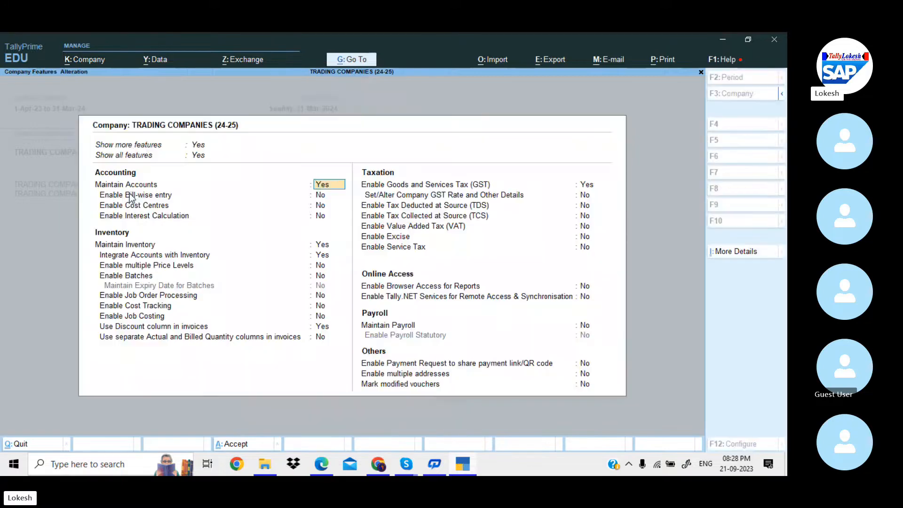
left_click(324, 337)
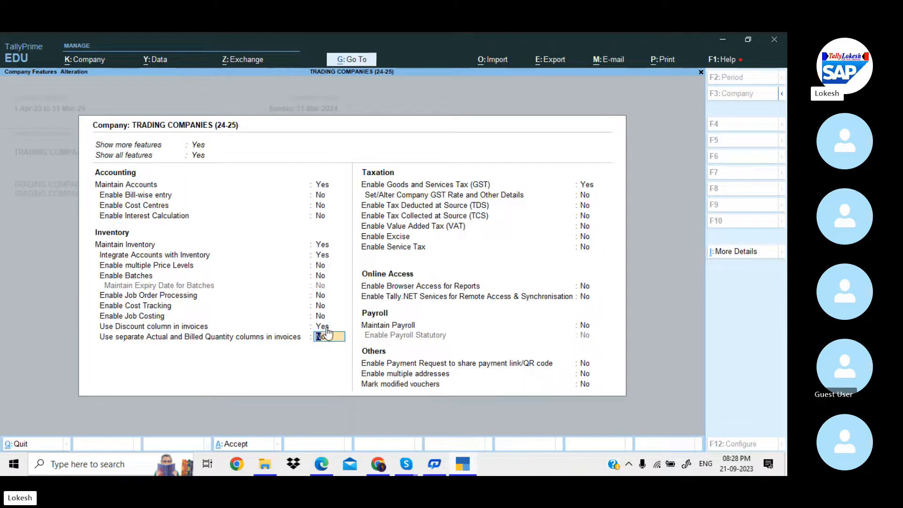
key("Escape")
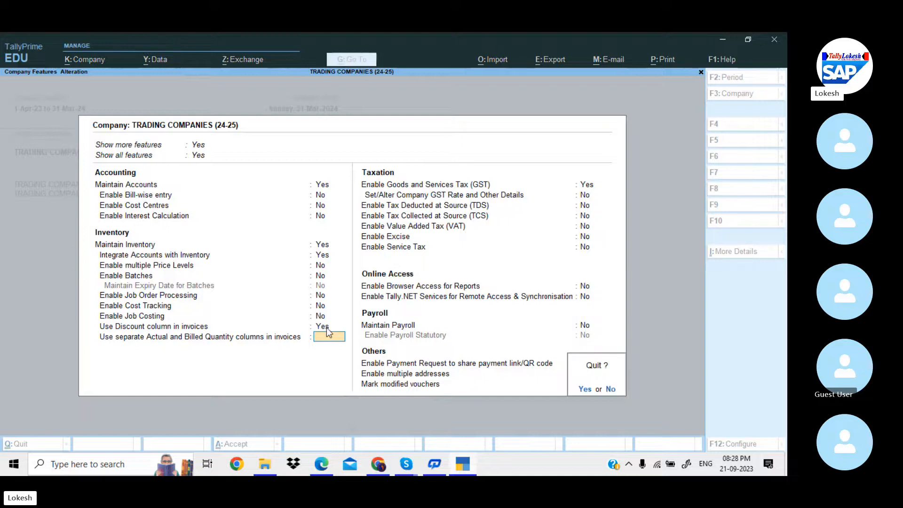
key("Return")
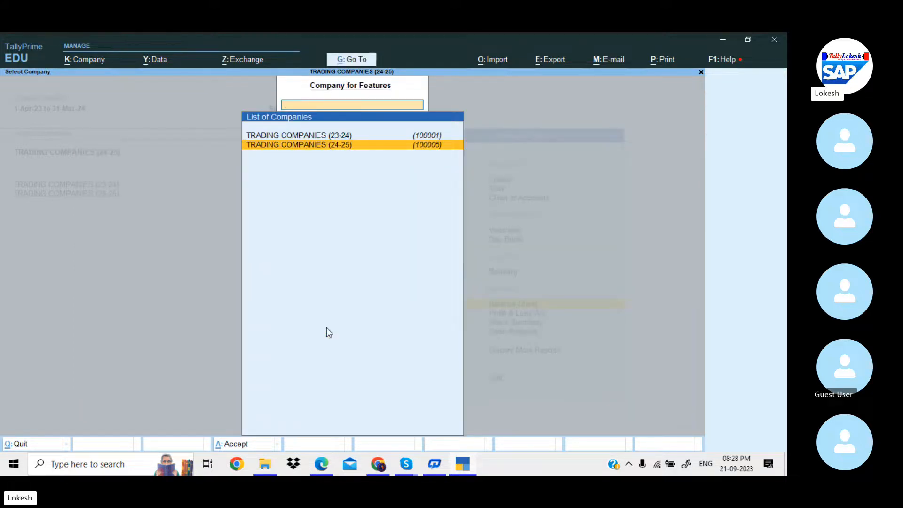
key("Escape")
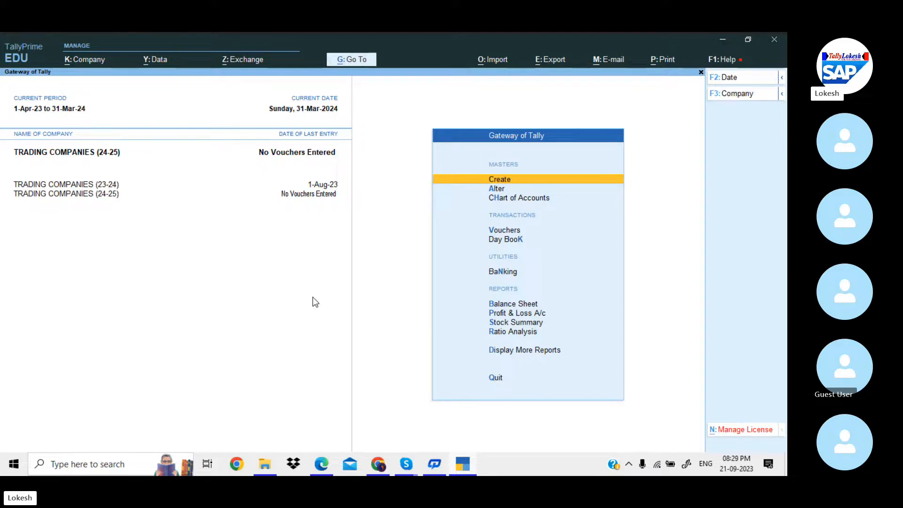
Switch to Chrome, open amazon.in in a new tab and look over its home page
left_click(379, 465)
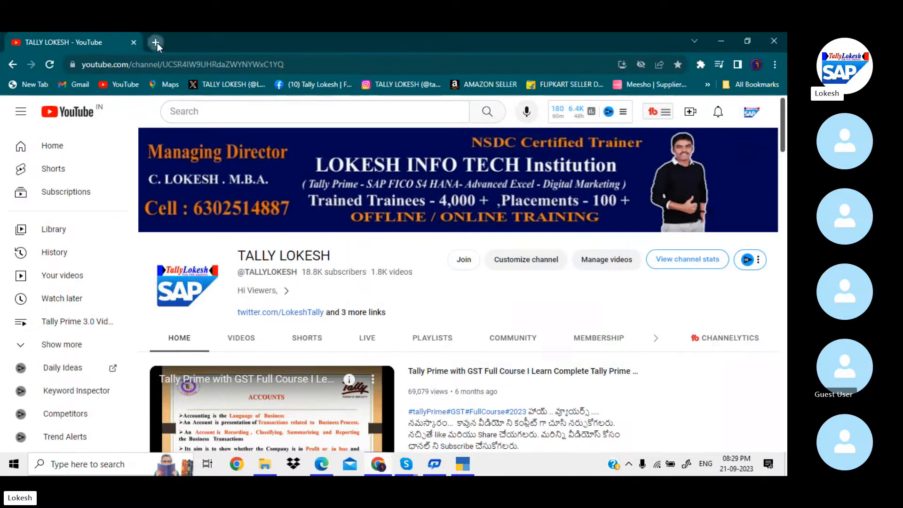
left_click(157, 43)
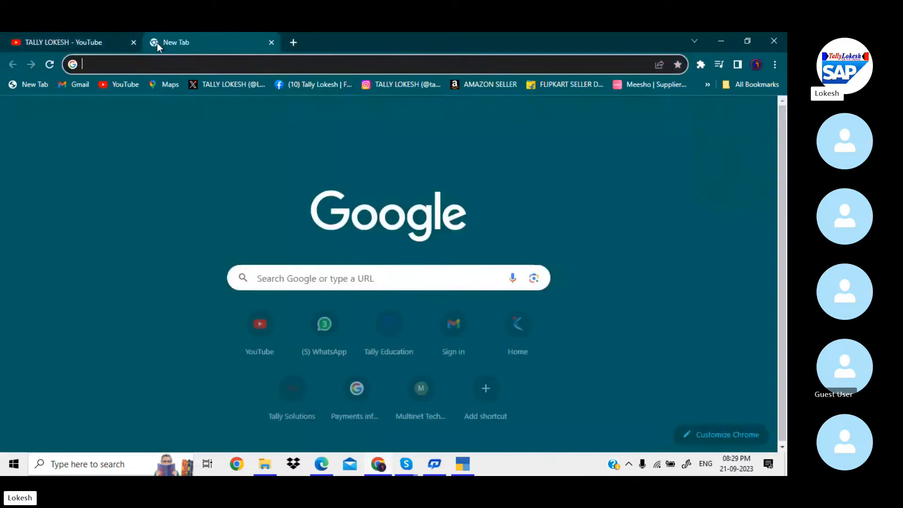
type("amazon.in")
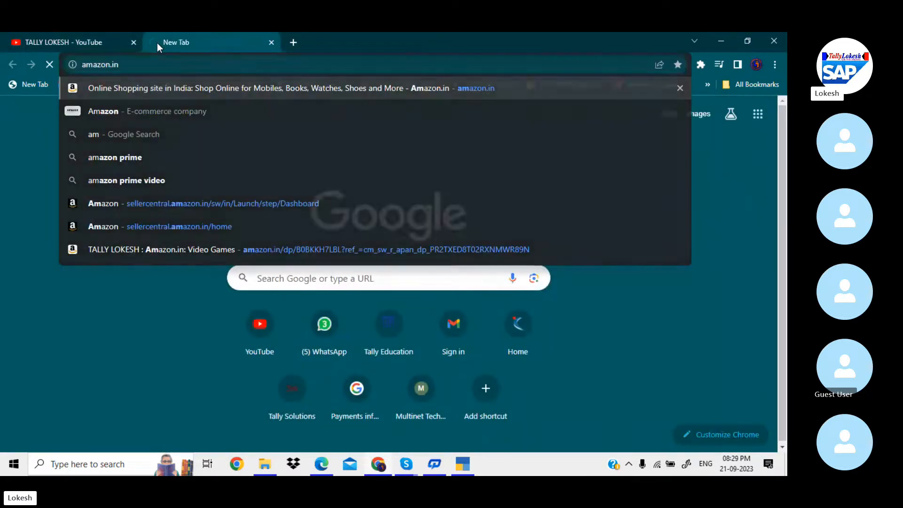
key("Return")
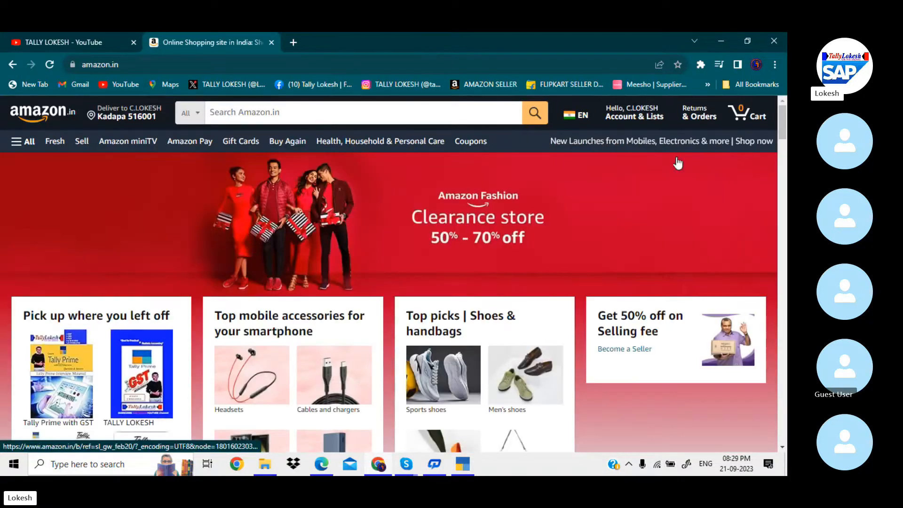
left_click_drag(782, 127, 782, 135)
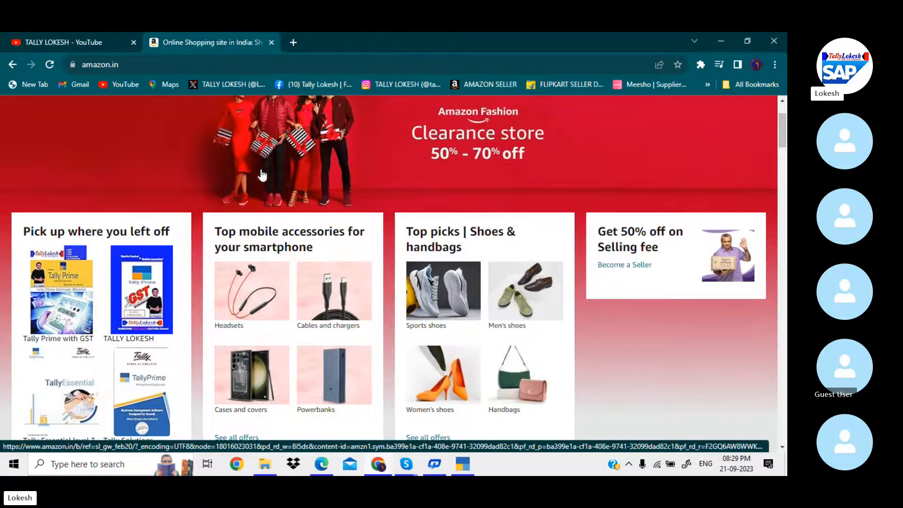
left_click_drag(784, 130, 784, 122)
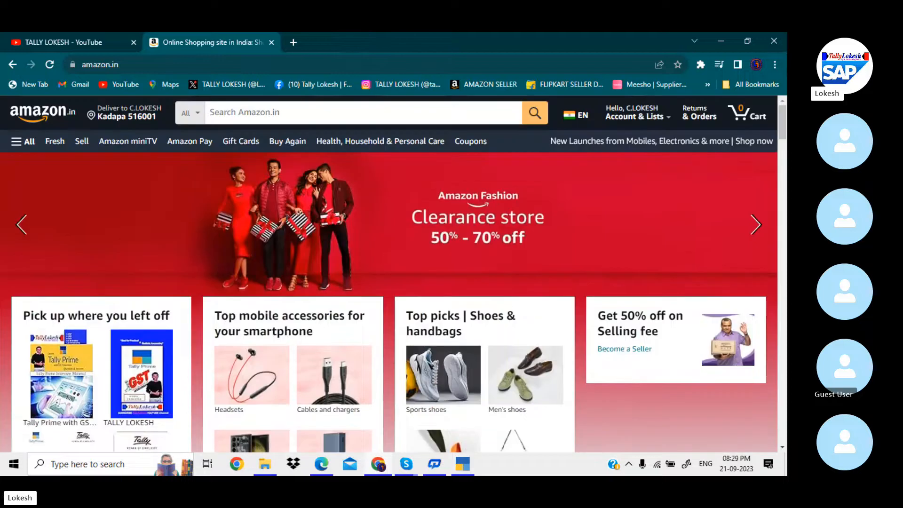
Search Amazon for "tally lokesh" and look through the first product results
left_click(338, 111)
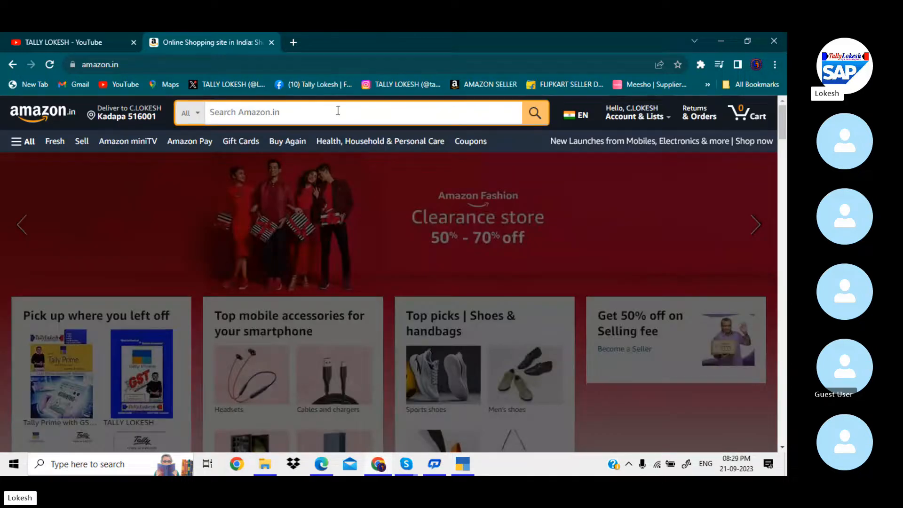
type("tall")
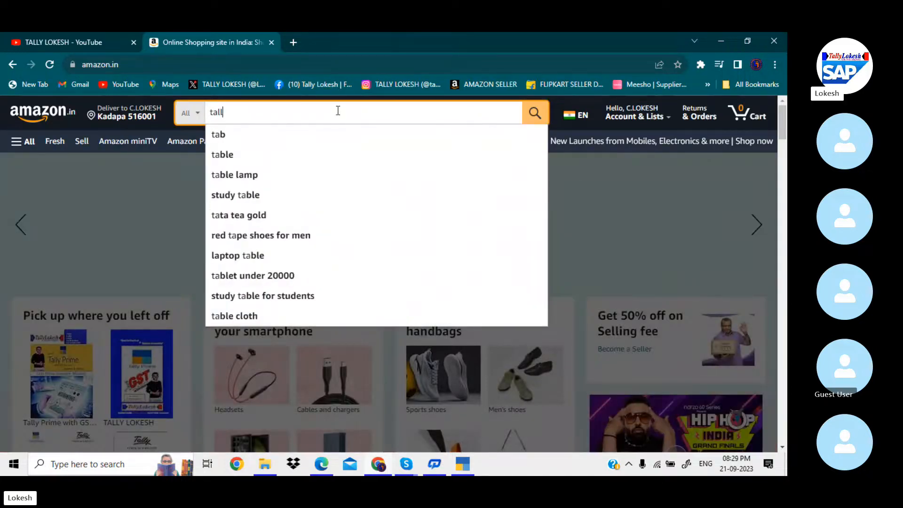
type("y lokesh")
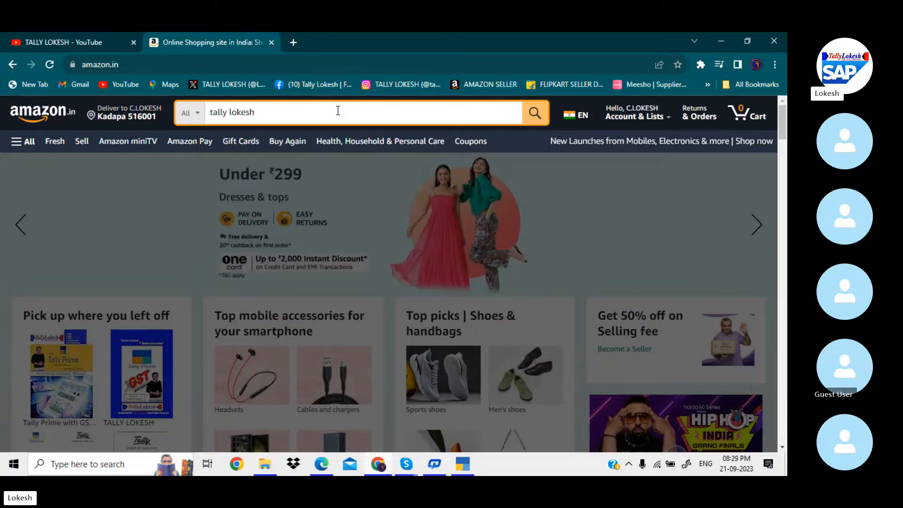
key("Return")
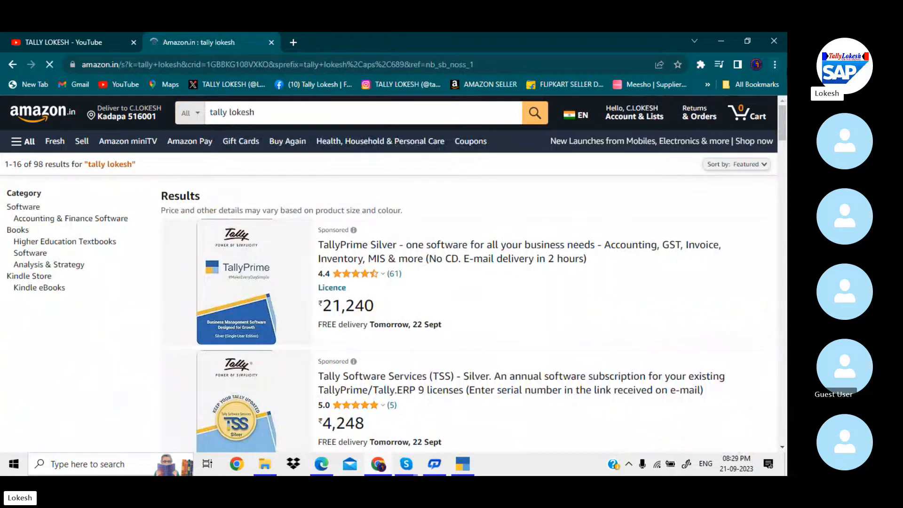
left_click_drag(782, 119, 785, 153)
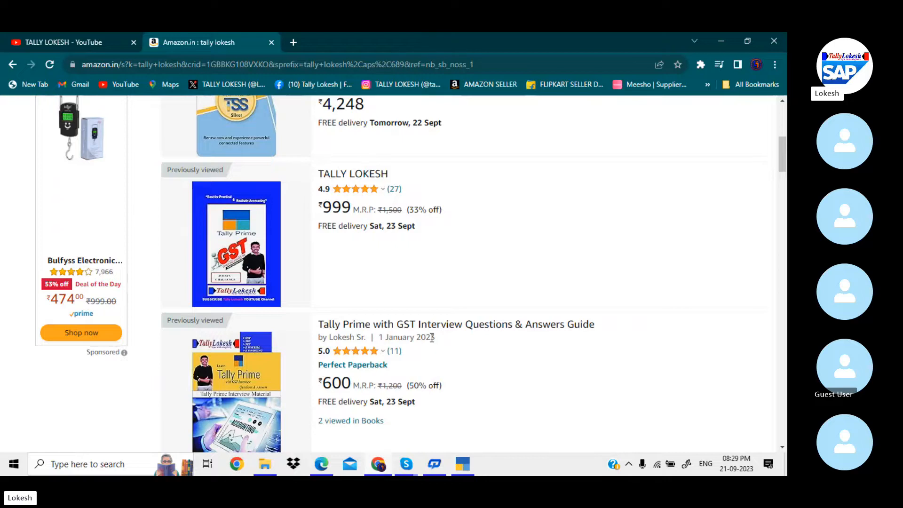
Open the TALLY LOKESH Tally Prime GST product listing and examine its details and related items
left_click(269, 256)
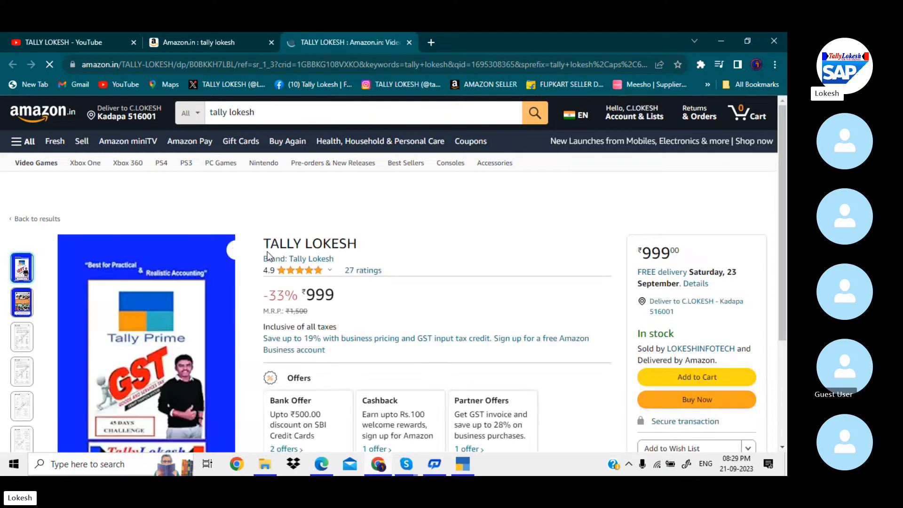
mouse_move(331, 276)
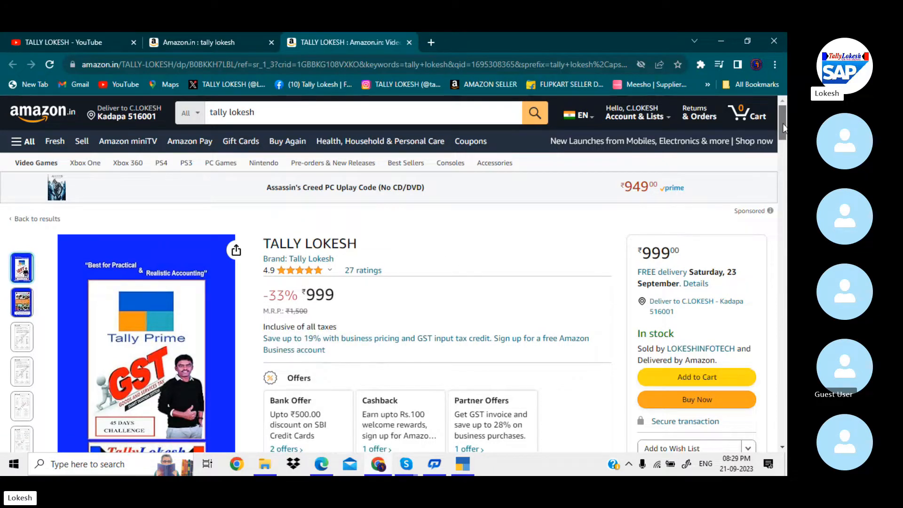
scroll(393, 274, "down", 5)
scroll(398, 274, "down", 2)
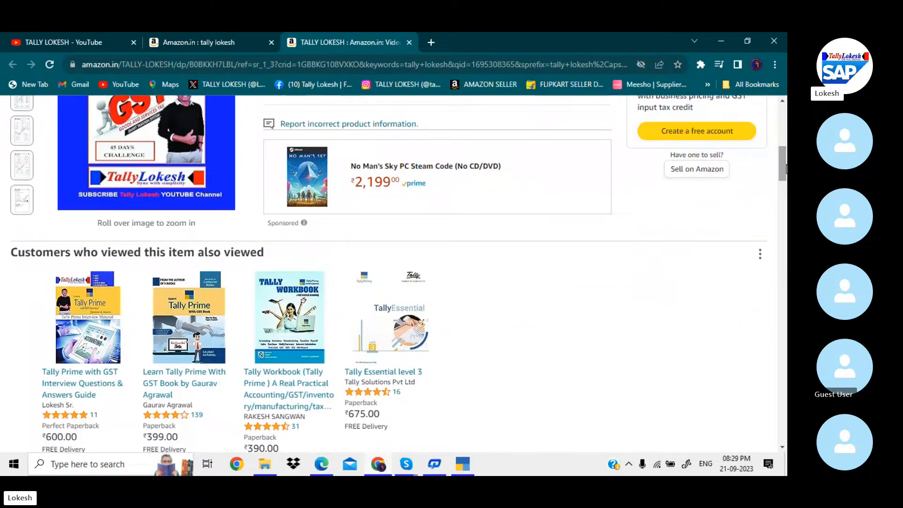
left_click_drag(783, 164, 783, 121)
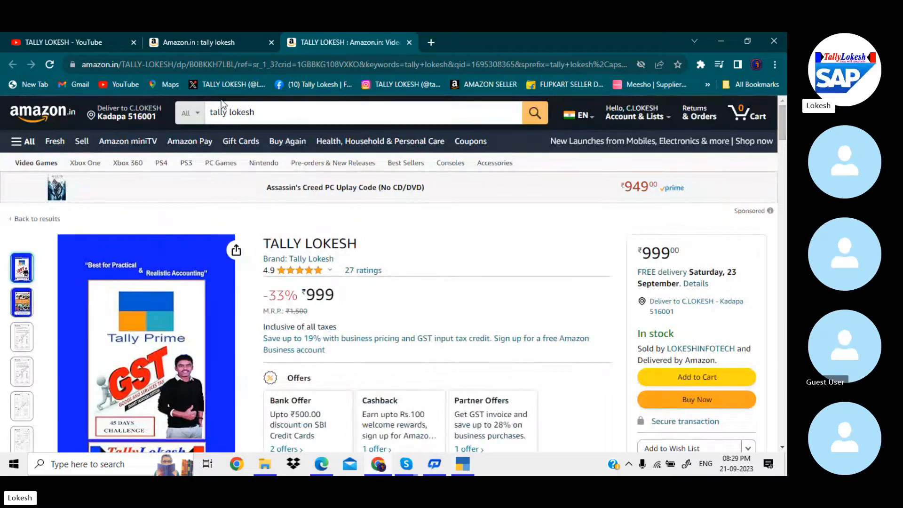
From the Amazon search results, open the Advanced Excel paperback listing and examine its description
left_click(240, 44)
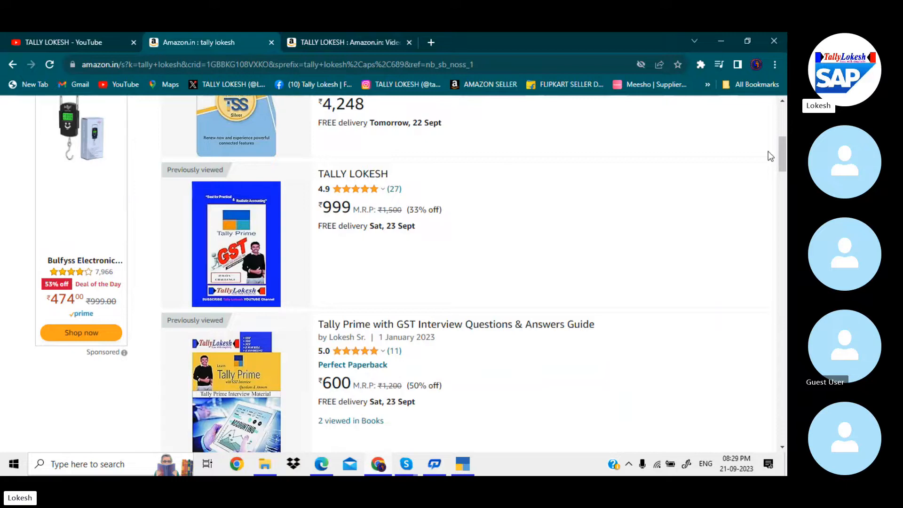
left_click_drag(784, 155, 784, 187)
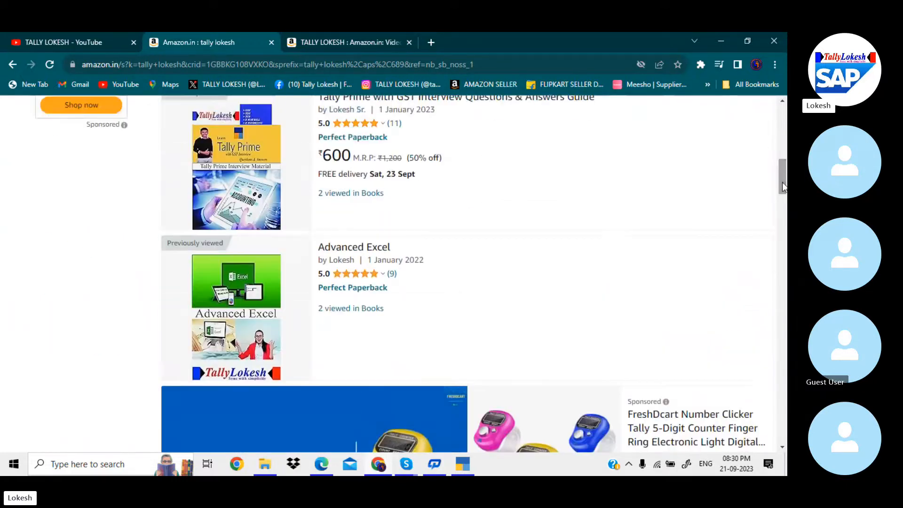
left_click(264, 314)
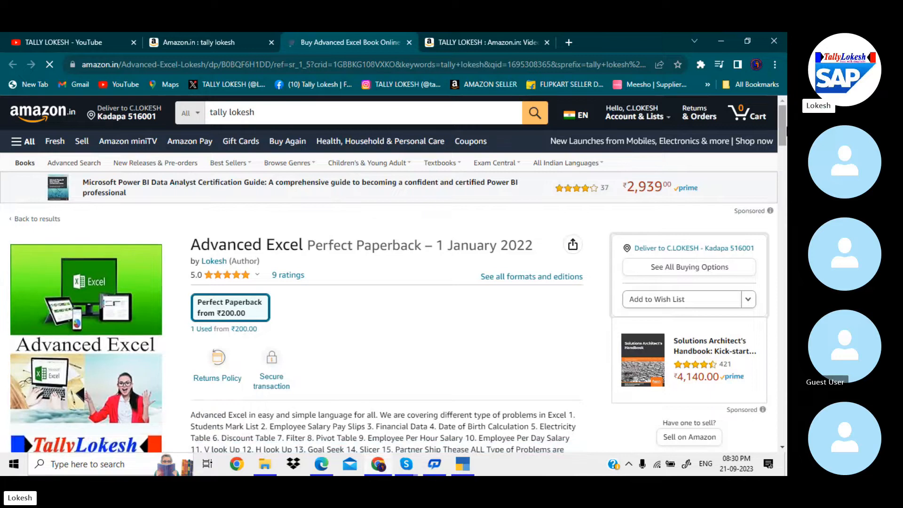
scroll(782, 132, "down", 4)
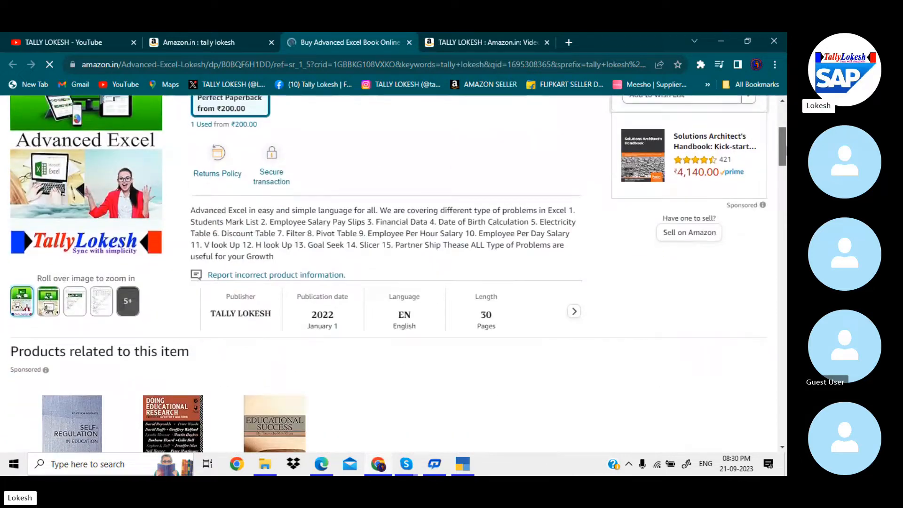
scroll(220, 201, "up", 4)
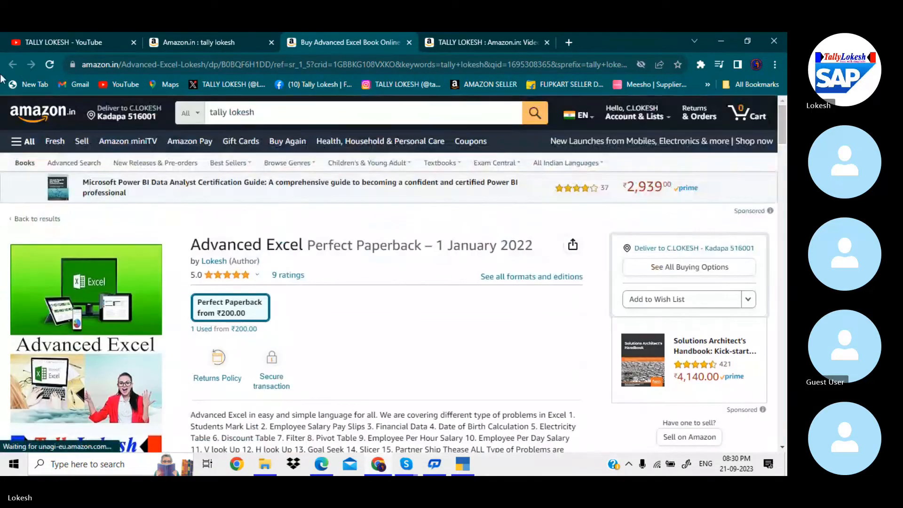
Return to the "tally lokesh" search results and look through the listings below Advanced Excel
left_click(201, 43)
scroll(780, 178, "down", 3)
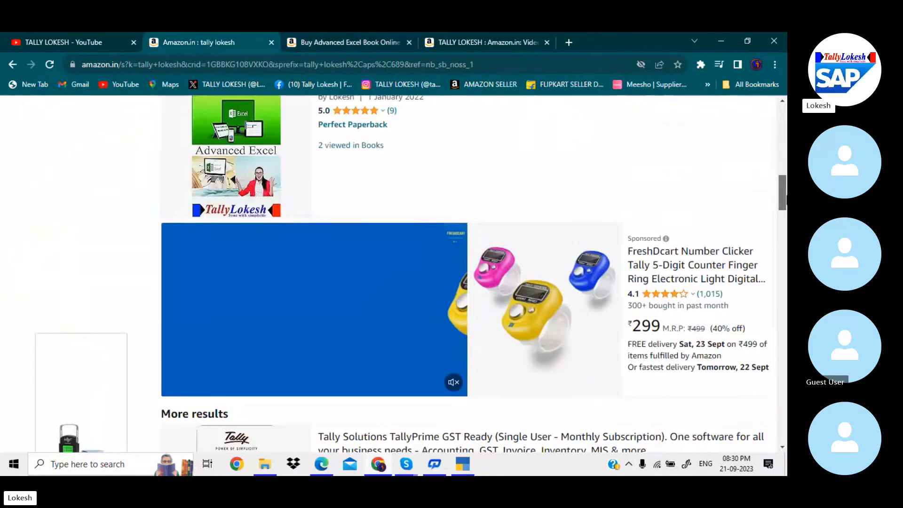
left_click_drag(782, 192, 757, 37)
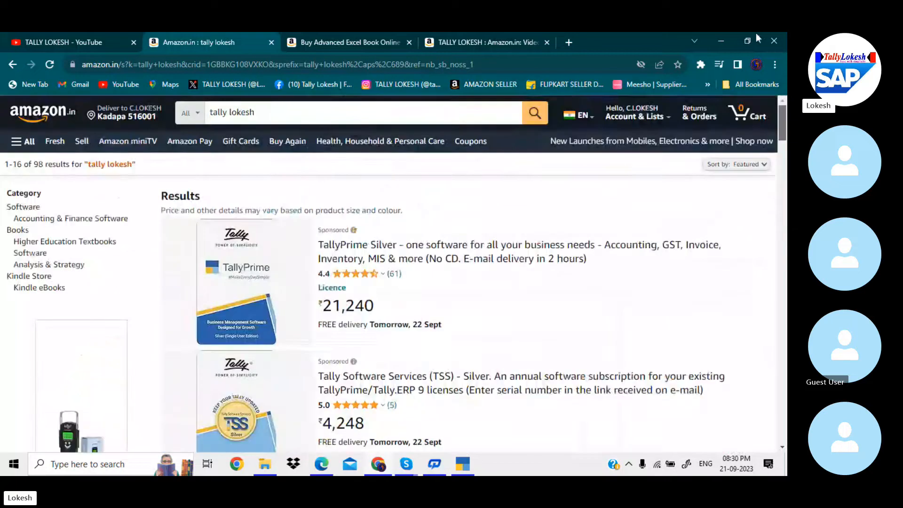
Look over the TALLY LOKESH YouTube channel's home page and switch to the Skype call window
left_click(69, 38)
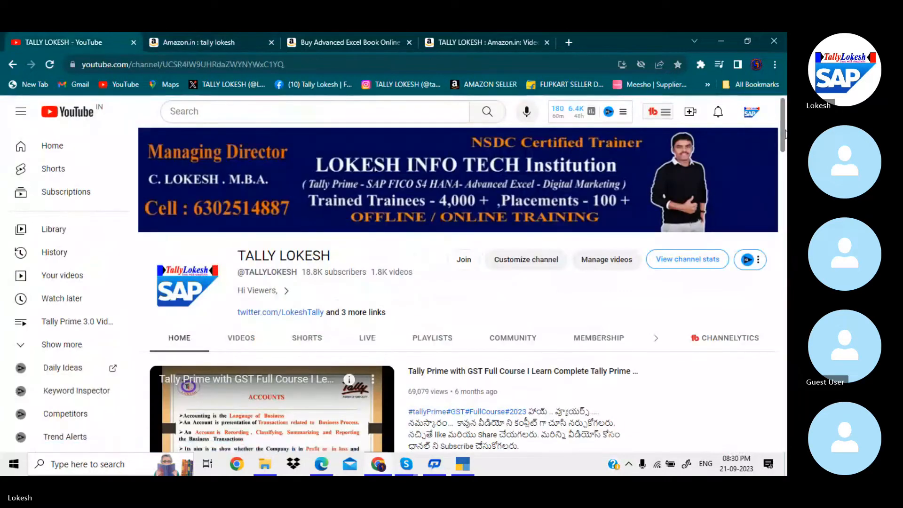
left_click_drag(784, 134, 786, 141)
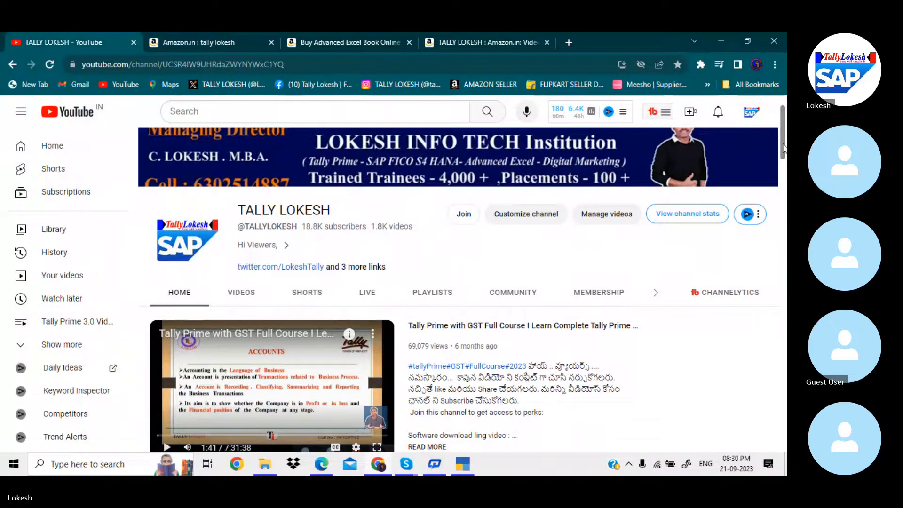
mouse_move(784, 150)
left_mouse_down()
mouse_move(784, 140)
mouse_move(781, 200)
mouse_move(781, 150)
left_mouse_up()
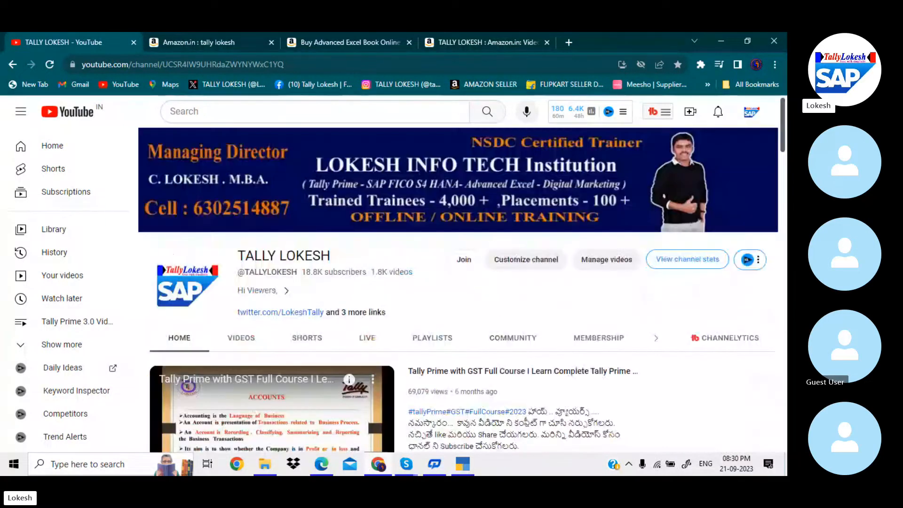
mouse_move(407, 464)
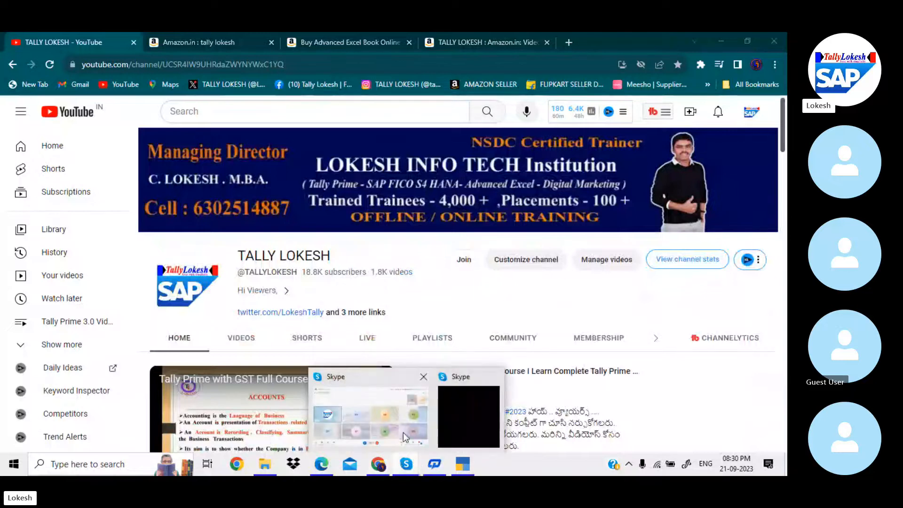
left_click(403, 432)
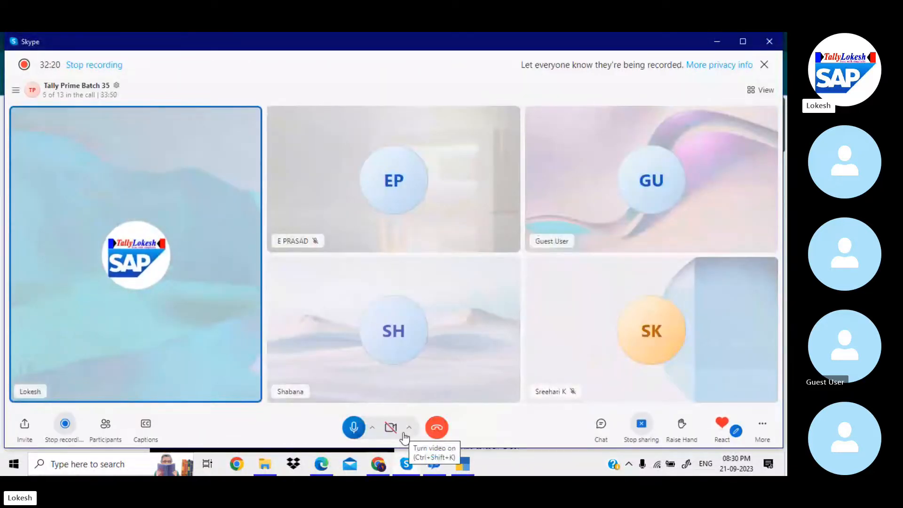